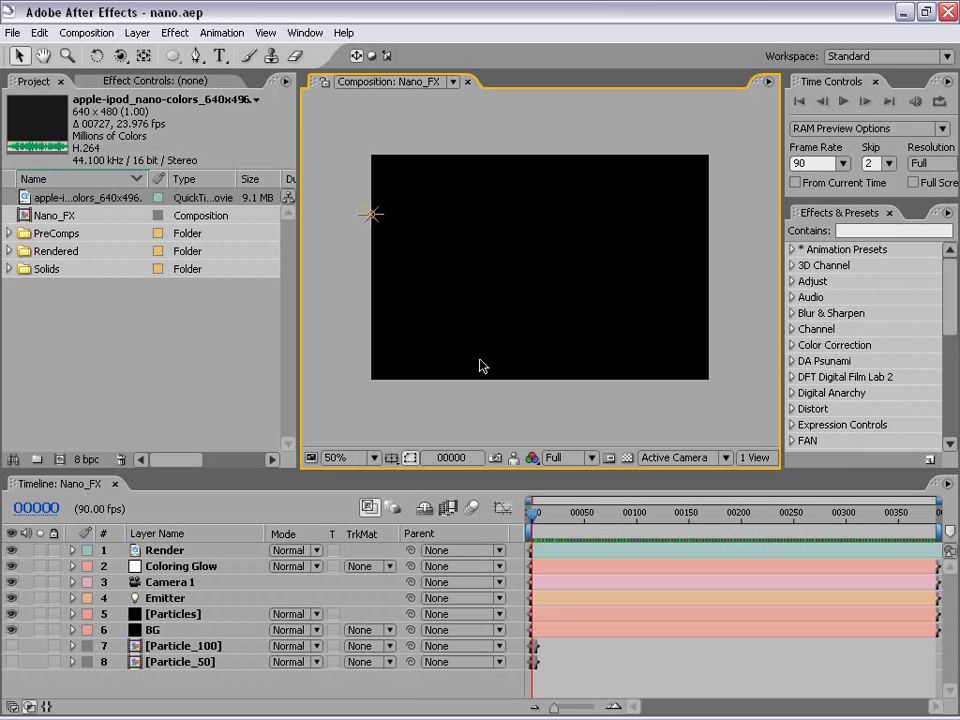
# Step: Play the apple-ipod_nano-colors reference movie, scrub through its light-streak shots, and close the footage window
pyautogui.click(30, 280)
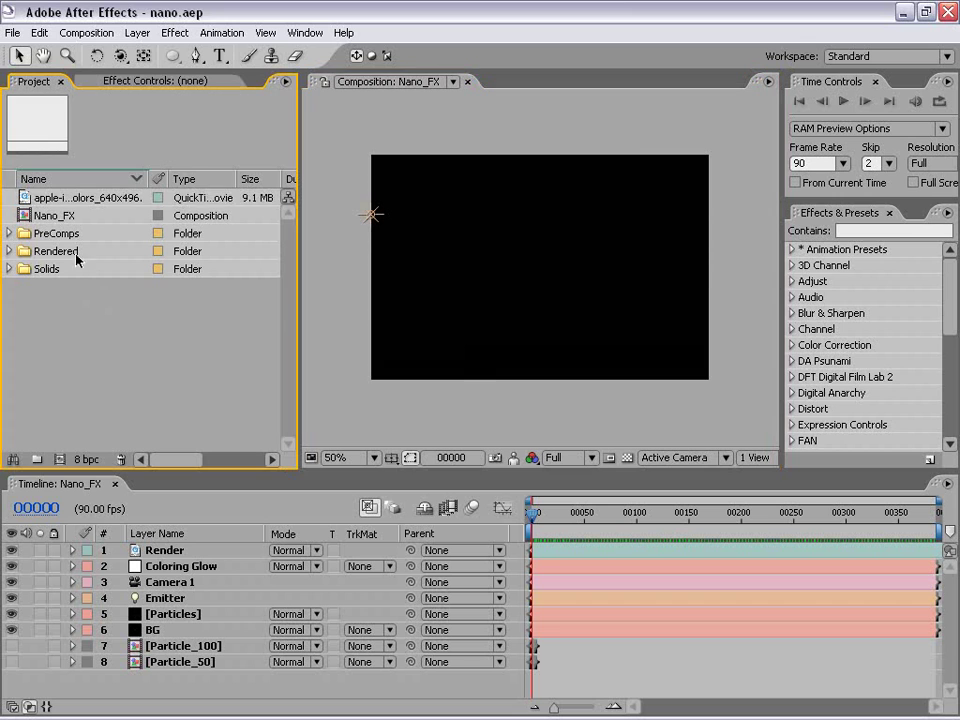
pyautogui.doubleClick(50, 198)
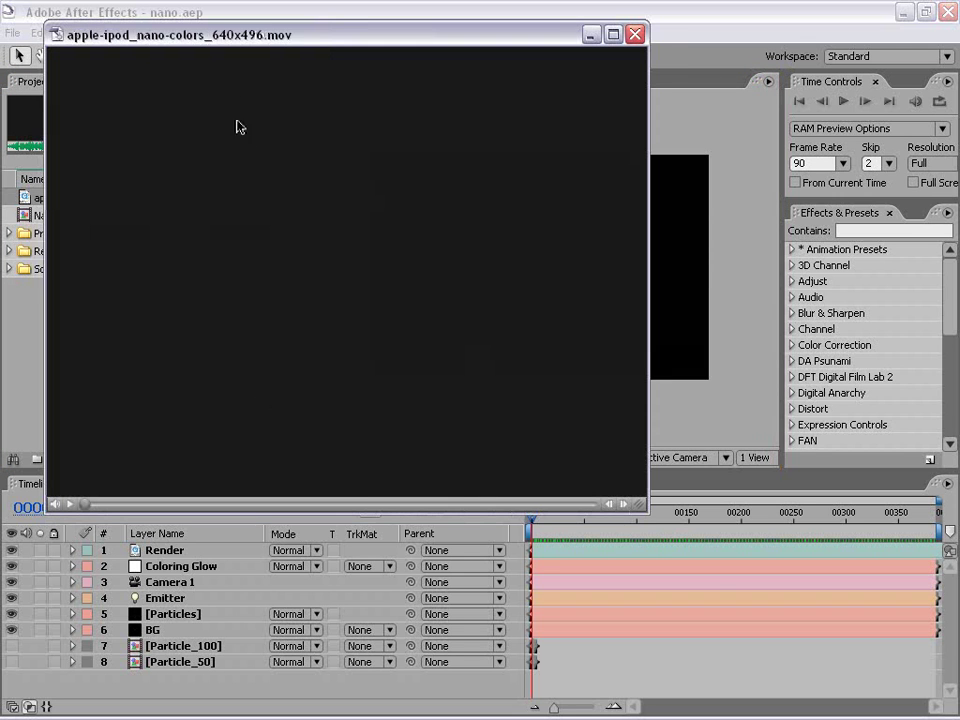
pyautogui.moveTo(300, 36); pyautogui.dragTo(408, 95)
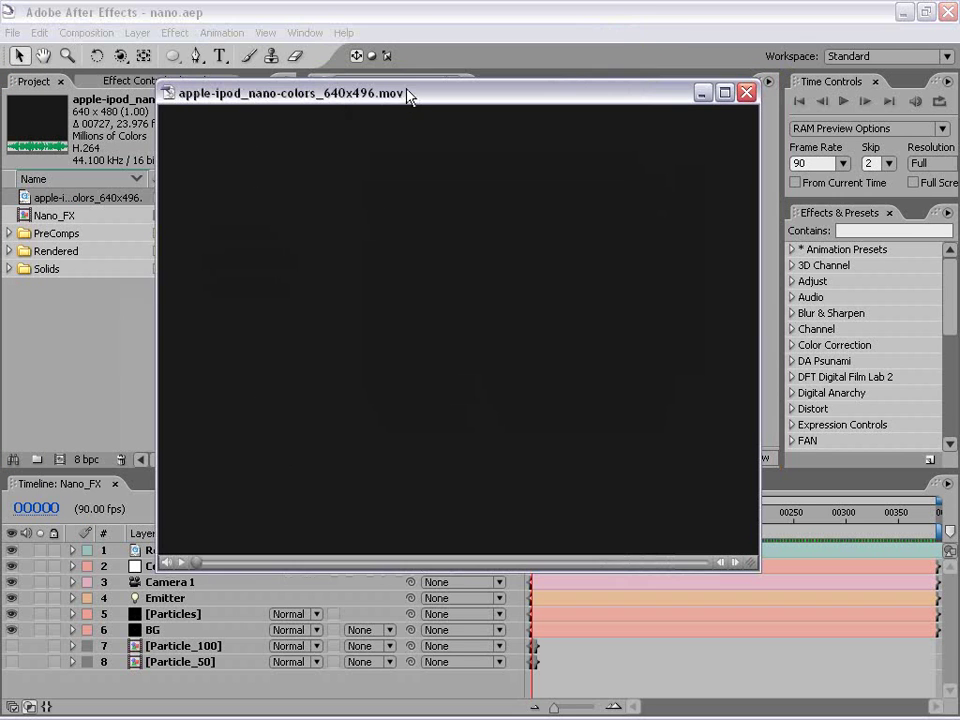
pyautogui.click(181, 563)
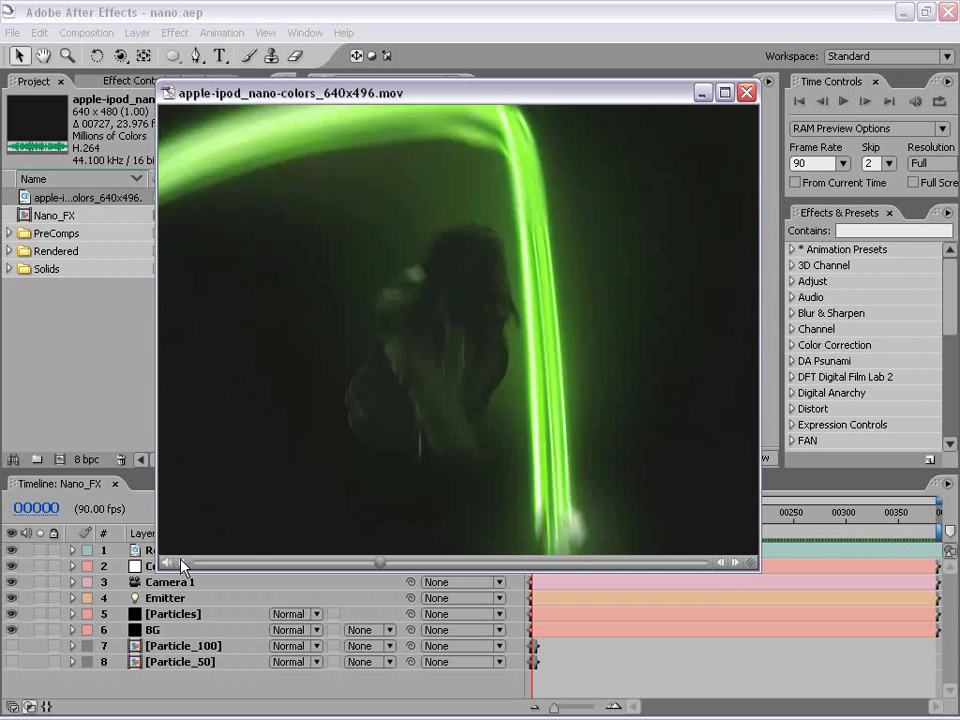
pyautogui.click(167, 563)
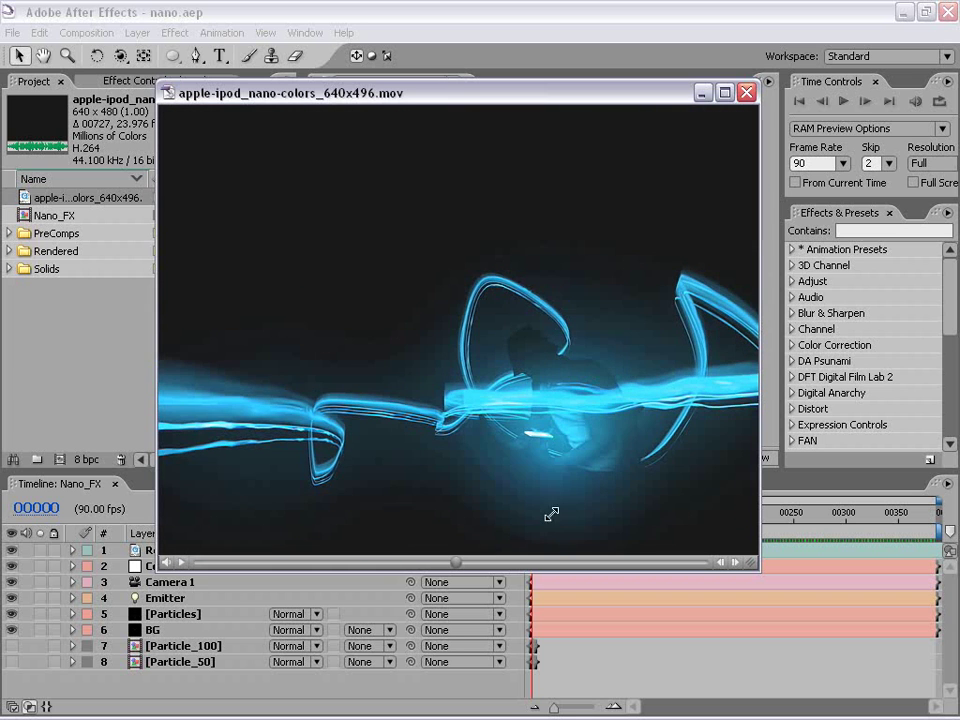
pyautogui.moveTo(450, 565); pyautogui.dragTo(571, 566)
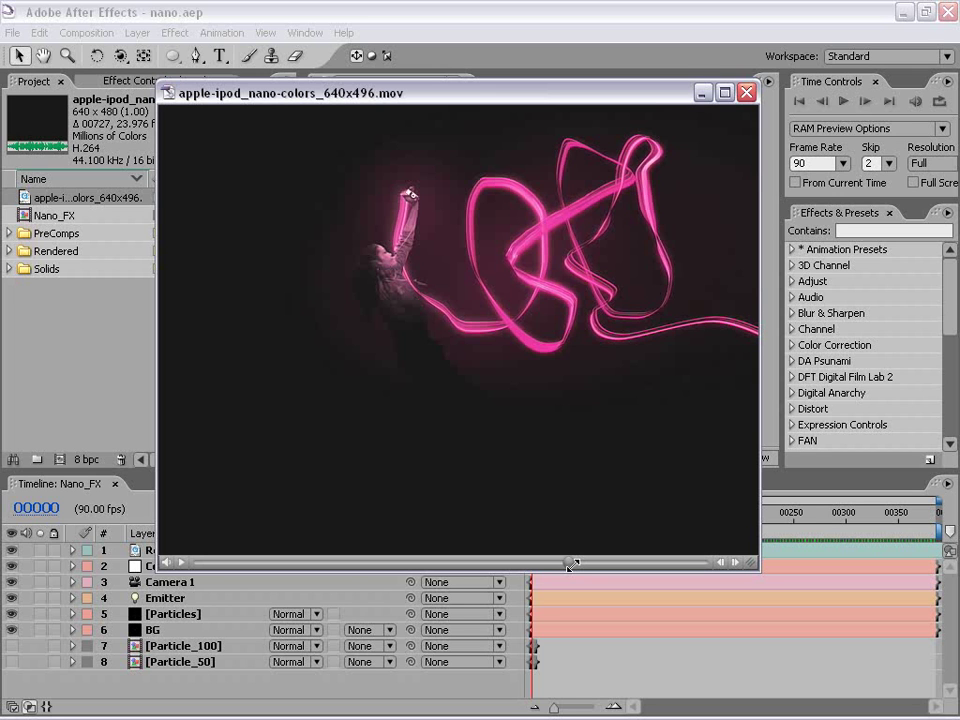
pyautogui.moveTo(570, 565)
pyautogui.mouseDown()
pyautogui.moveTo(585, 565)
pyautogui.moveTo(570, 563)
pyautogui.mouseUp()
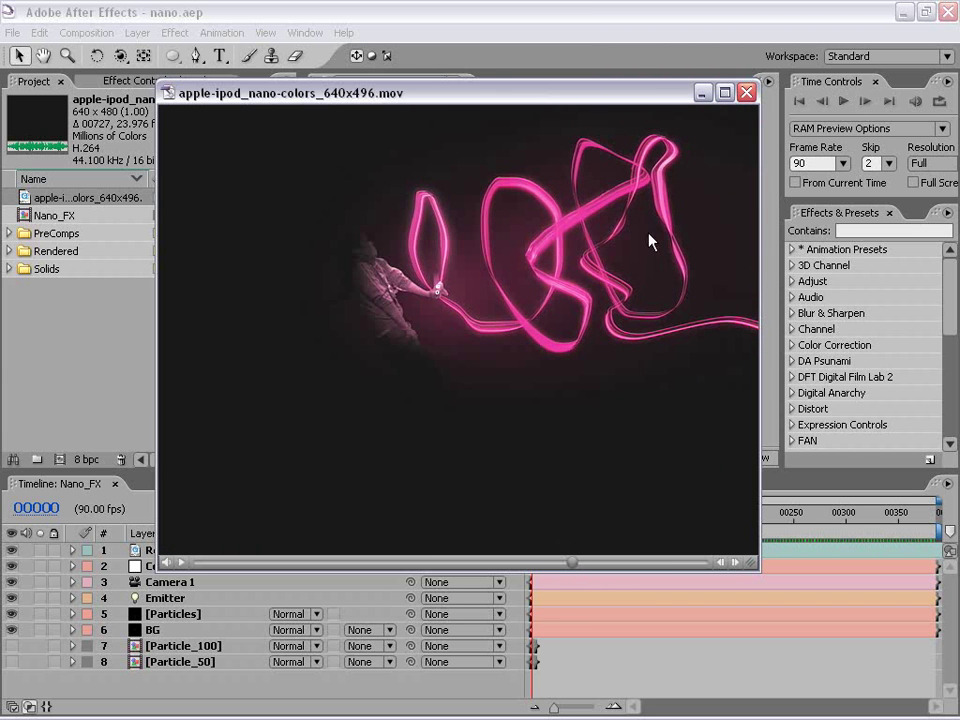
pyautogui.moveTo(574, 564); pyautogui.dragTo(588, 564)
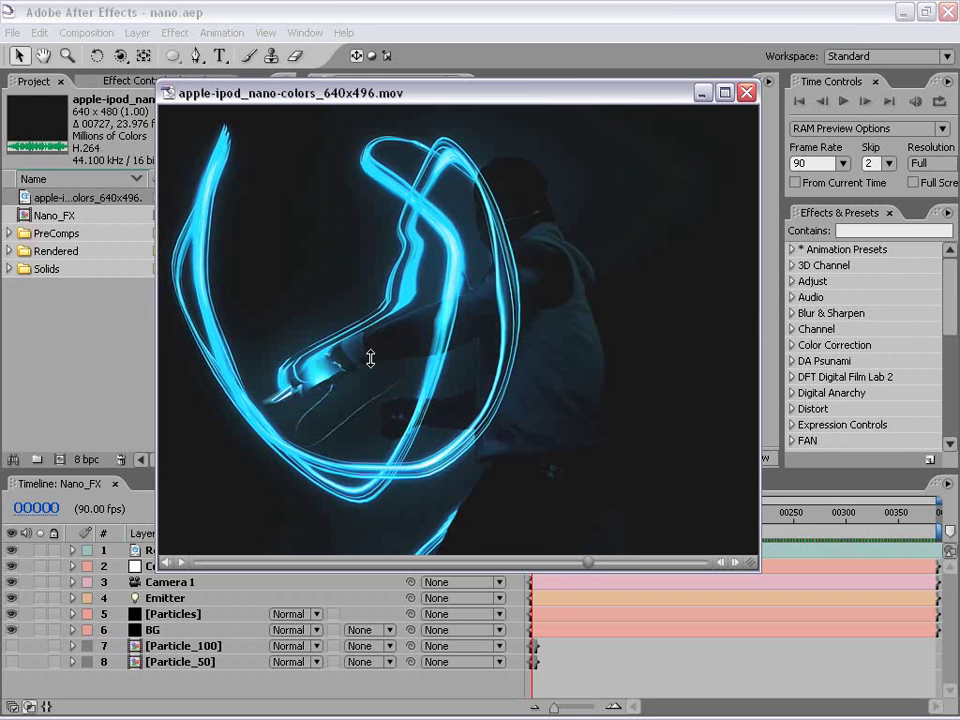
pyautogui.click(746, 93)
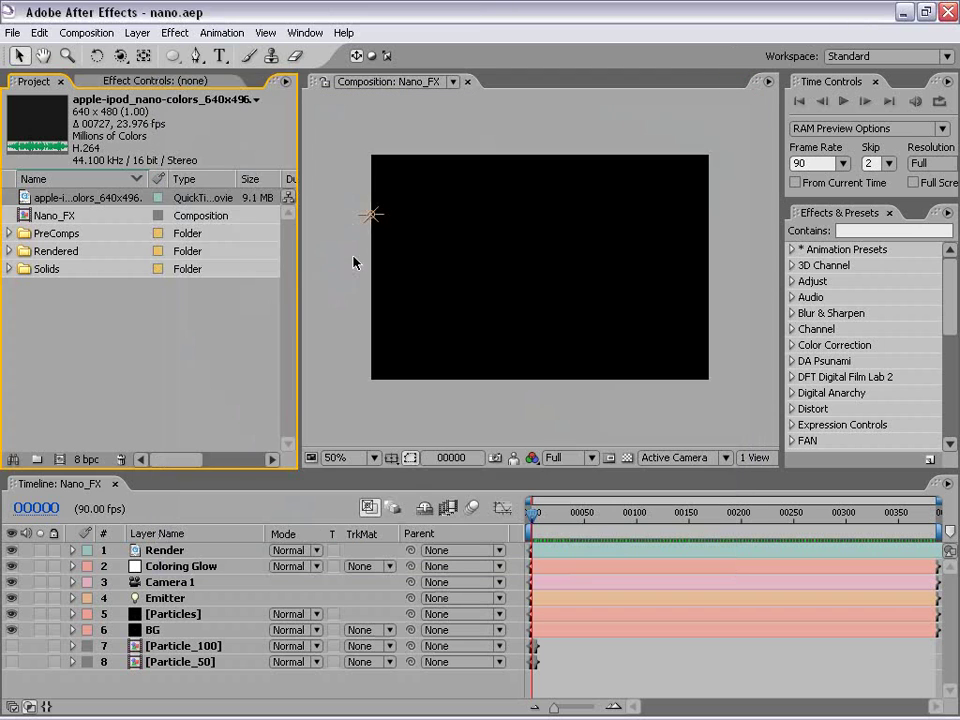
# Step: Preview the finished light-streak animation in the Nano_FX composition with the viewer maximised, and restore the normal layout
pyautogui.click(128, 331)
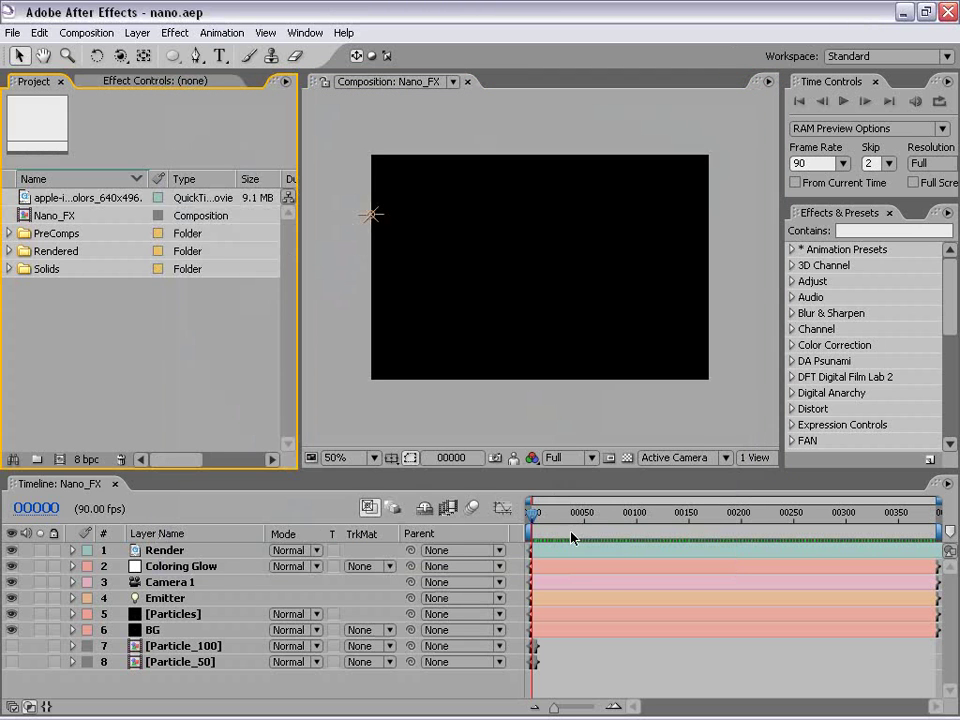
pyautogui.click(488, 420)
pyautogui.press('KP_0')
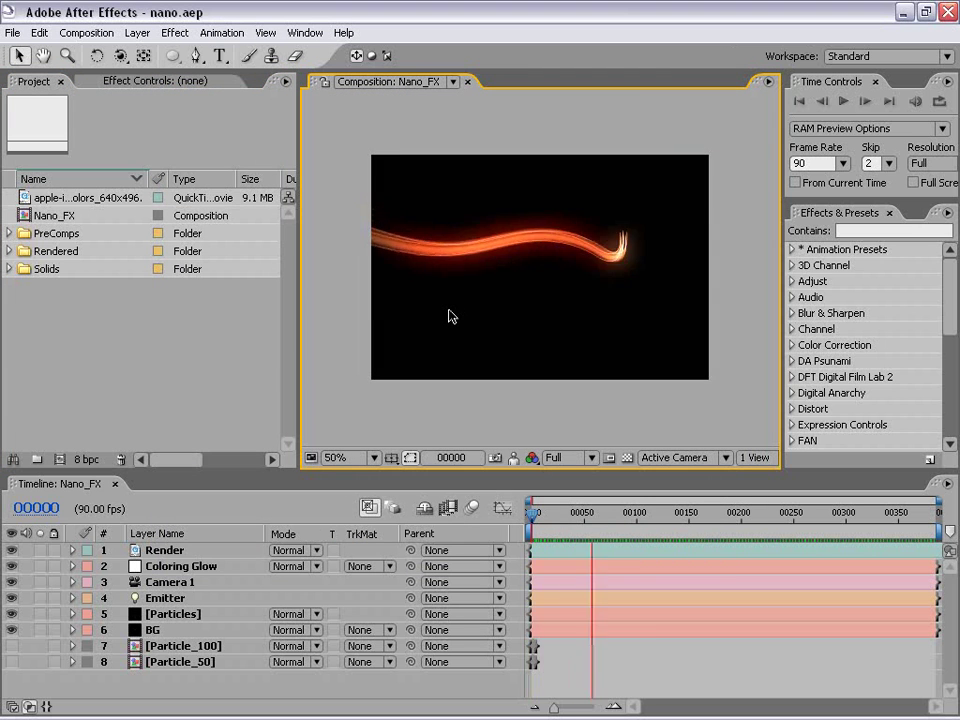
pyautogui.press('KP_0')
pyautogui.press('`')
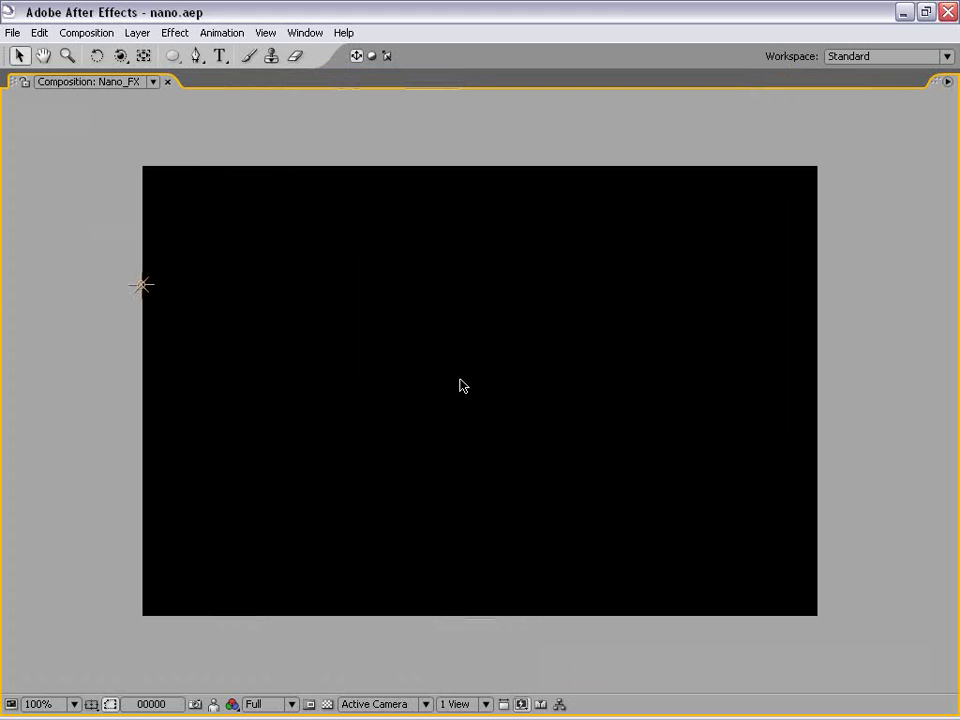
pyautogui.press('KP_0')
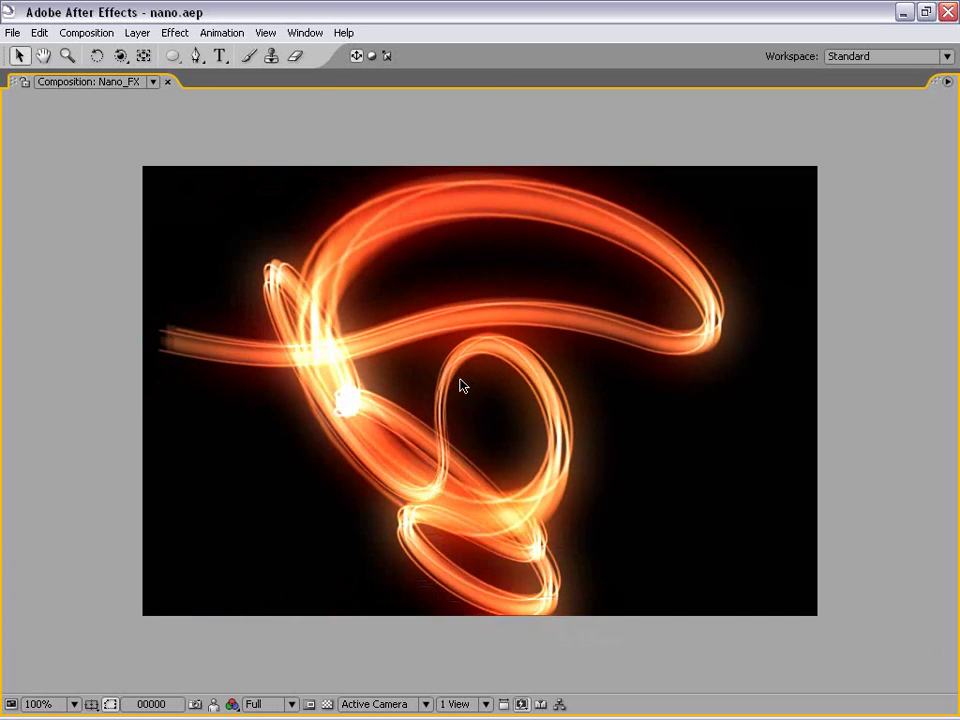
pyautogui.press('`')
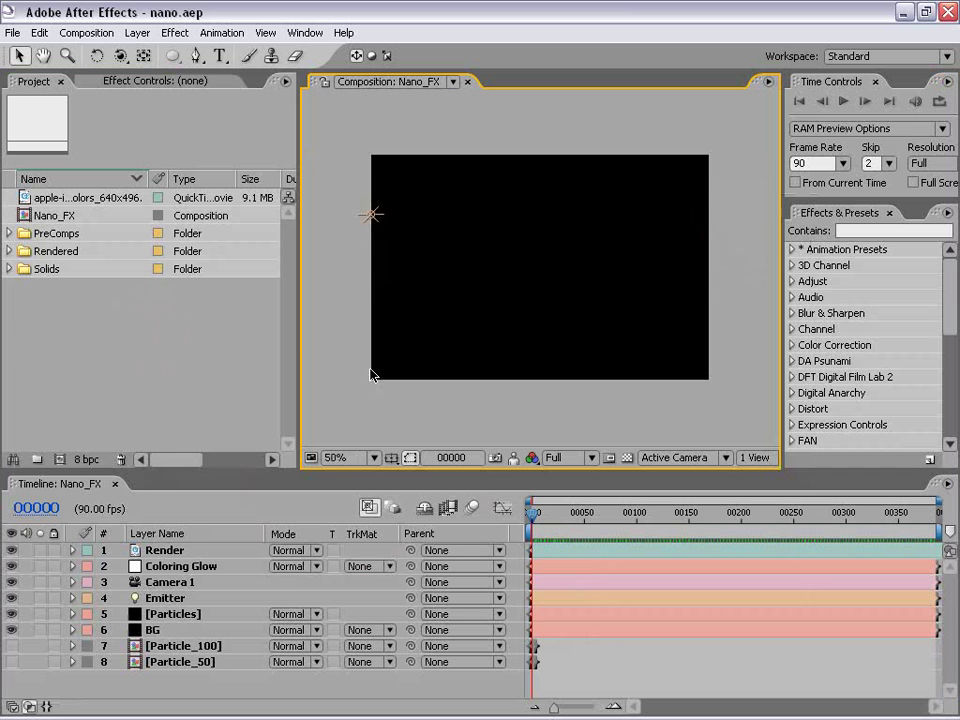
# Step: Start a new composition of 720 × 480 with Square Pixels, 30 frames per second and a 300-frame duration
pyautogui.click(40, 81)
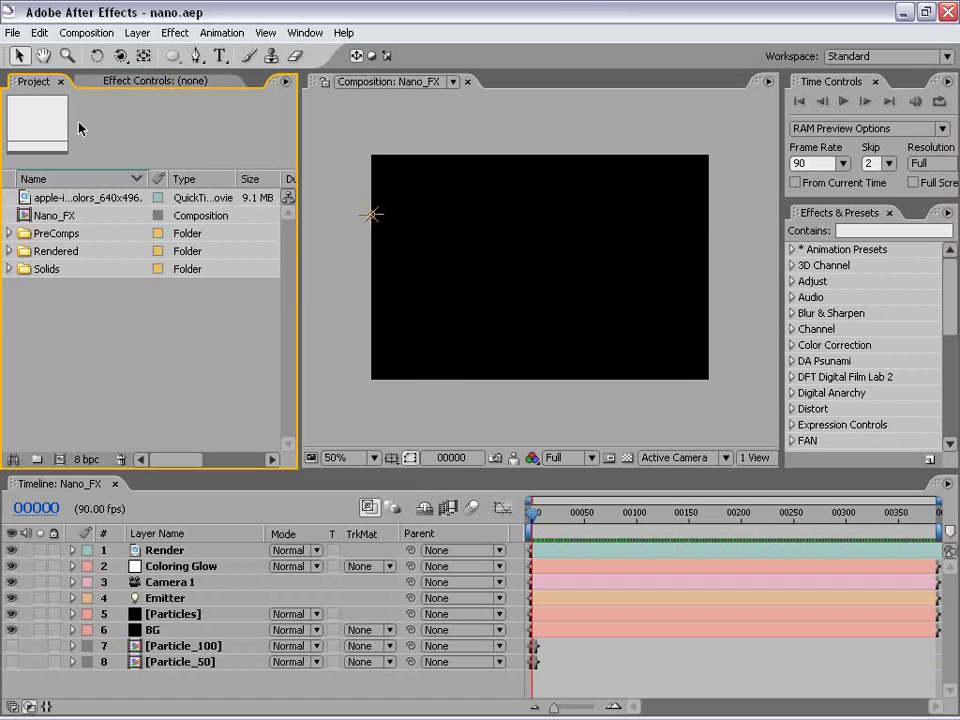
pyautogui.click(86, 33)
pyautogui.click(118, 49)
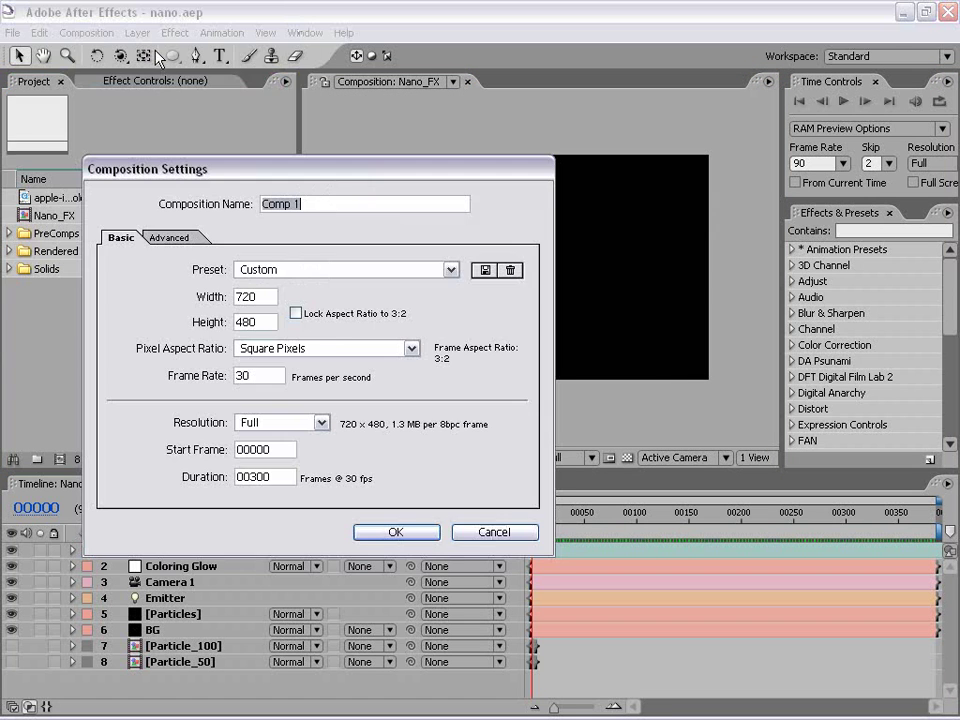
pyautogui.doubleClick(262, 296)
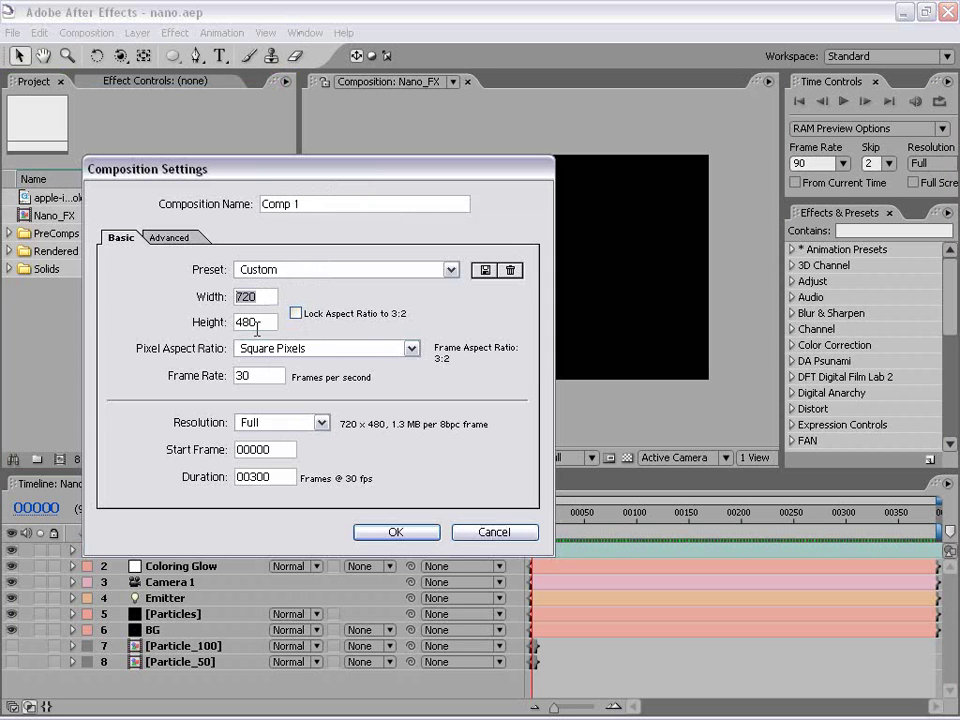
pyautogui.doubleClick(257, 322)
pyautogui.click(310, 348)
pyautogui.click(302, 363)
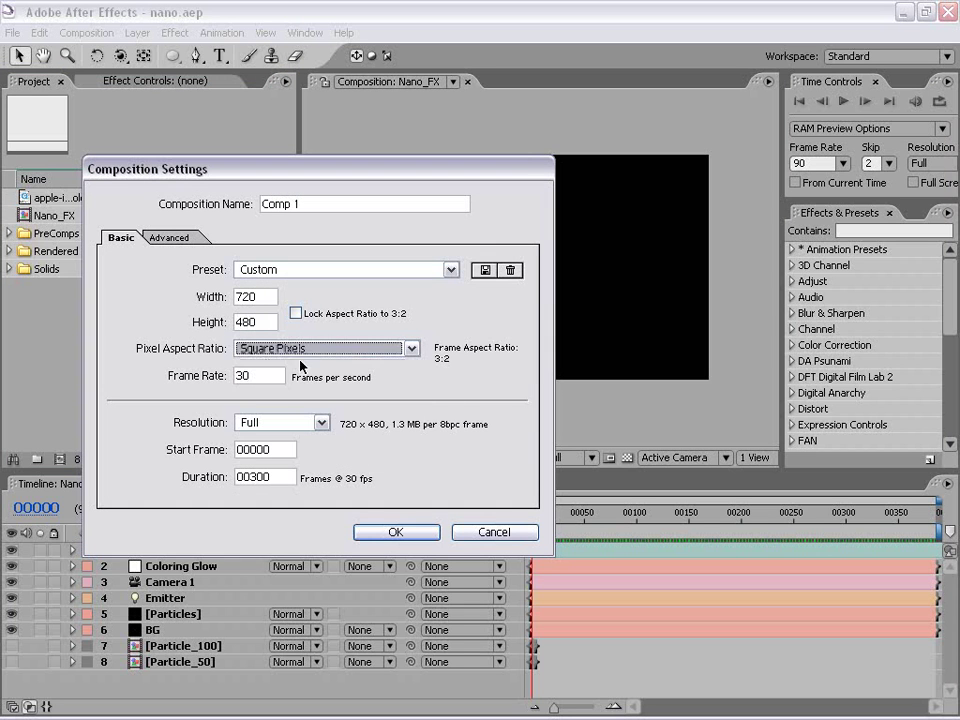
pyautogui.click(256, 382)
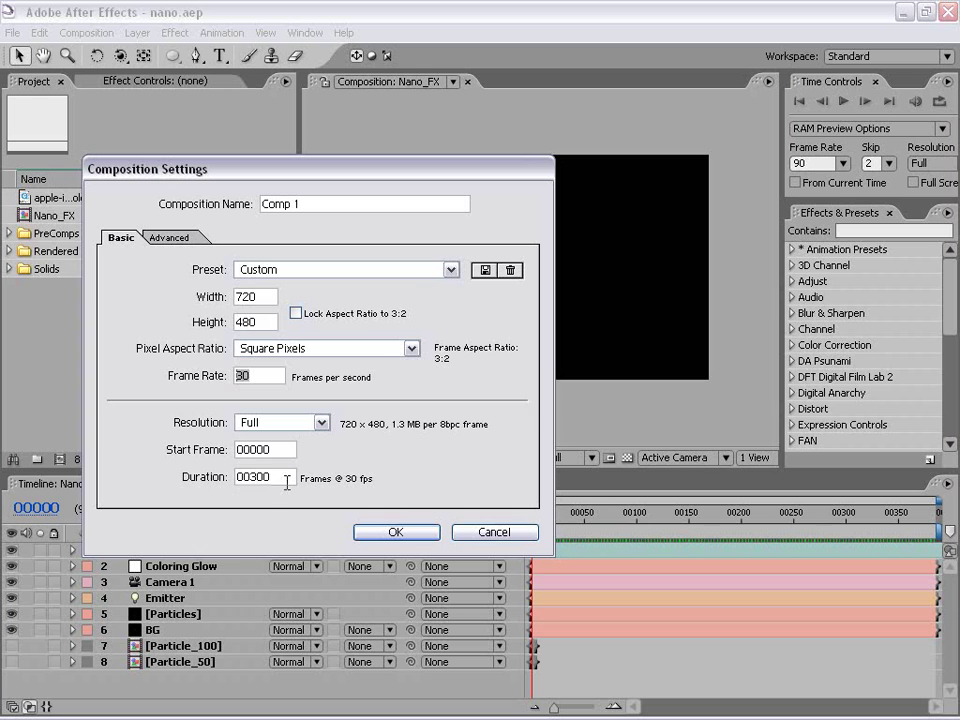
pyautogui.moveTo(289, 478); pyautogui.dragTo(217, 487)
# Step: Name the new composition Nano_Ad and create it
pyautogui.moveTo(317, 199); pyautogui.dragTo(259, 206)
pyautogui.write('Nano_ad')
pyautogui.press('BackSpace')
pyautogui.press('BackSpace')
pyautogui.write('Ad')
pyautogui.press('Return')
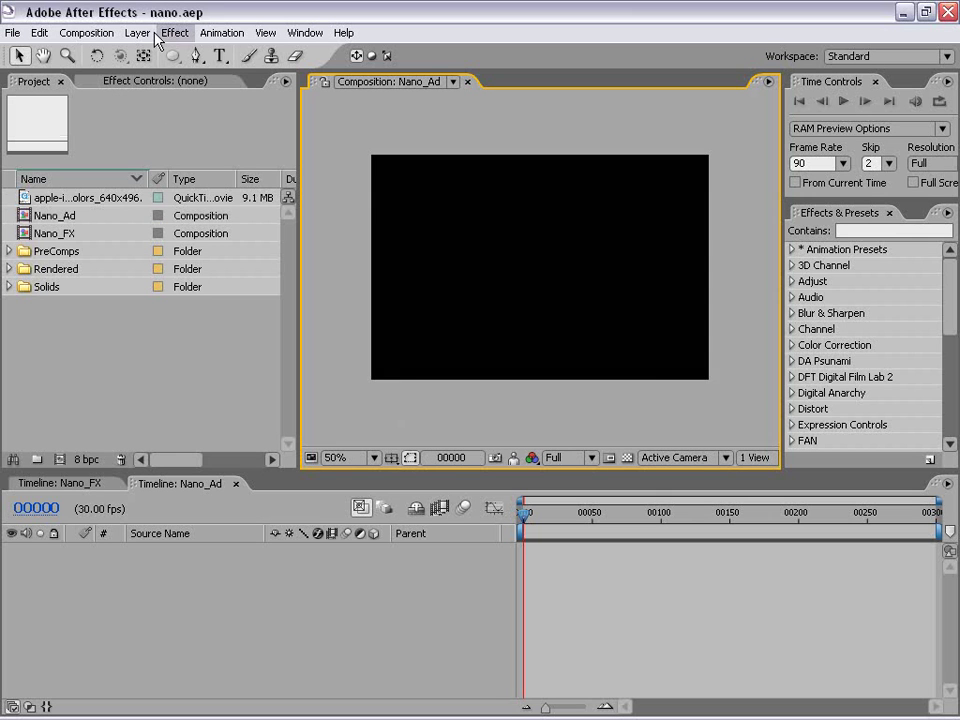
# Step: Narrow the project area and add a black solid at composition size, 720 × 480, to Nano_Ad
pyautogui.moveTo(297, 150); pyautogui.dragTo(273, 147)
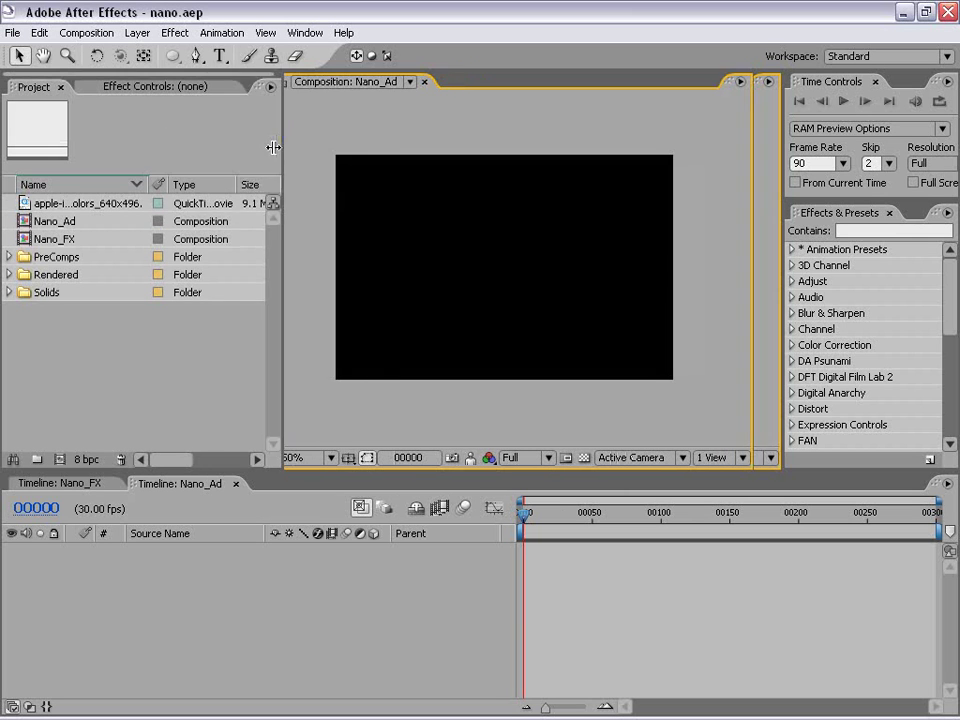
pyautogui.click(137, 32)
pyautogui.moveTo(152, 53)
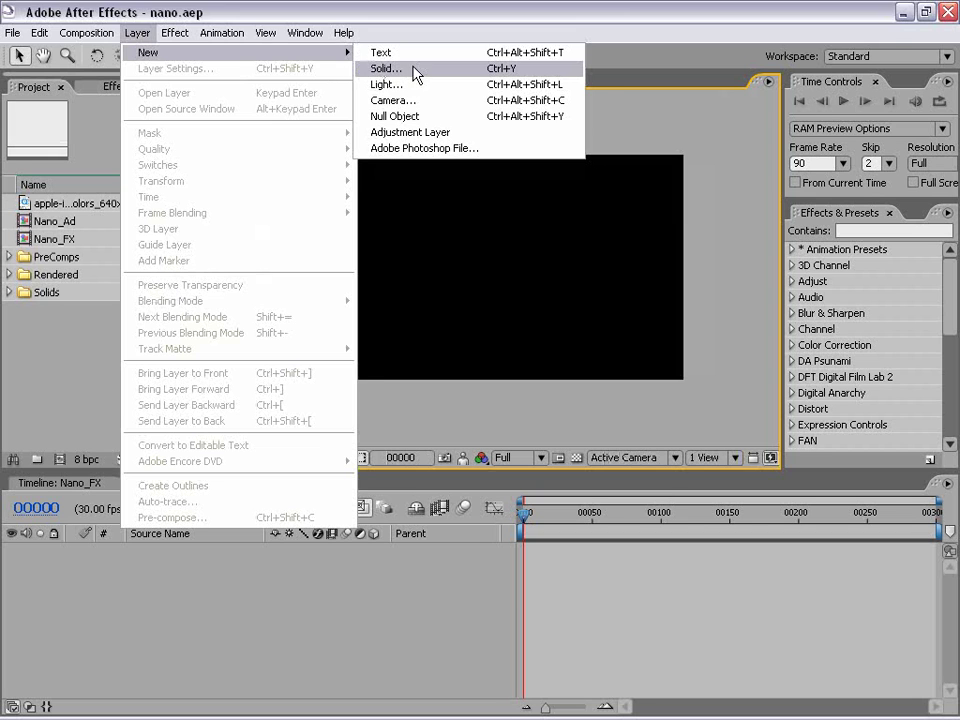
pyautogui.click(386, 68)
pyautogui.doubleClick(430, 207)
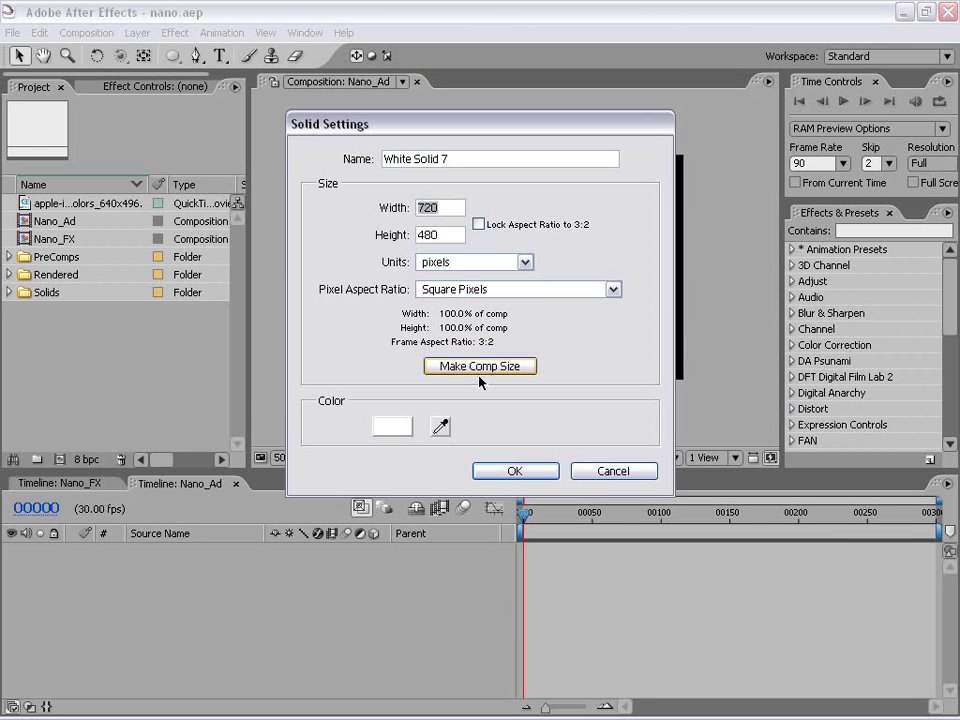
pyautogui.click(480, 368)
pyautogui.click(391, 425)
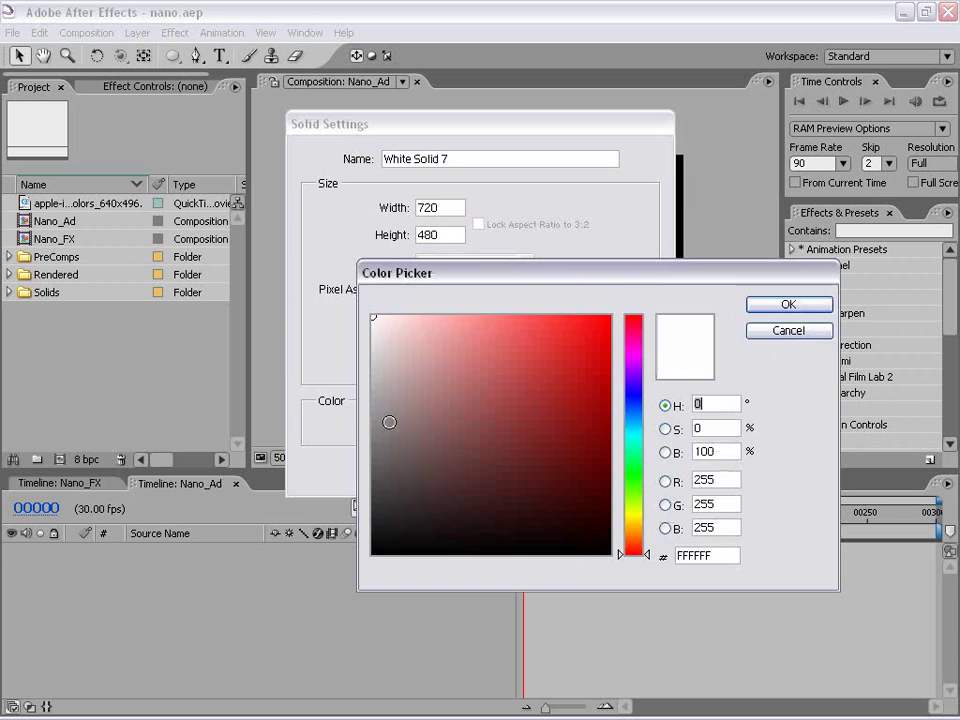
pyautogui.click(514, 497)
pyautogui.click(608, 552)
pyautogui.click(788, 304)
pyautogui.click(484, 469)
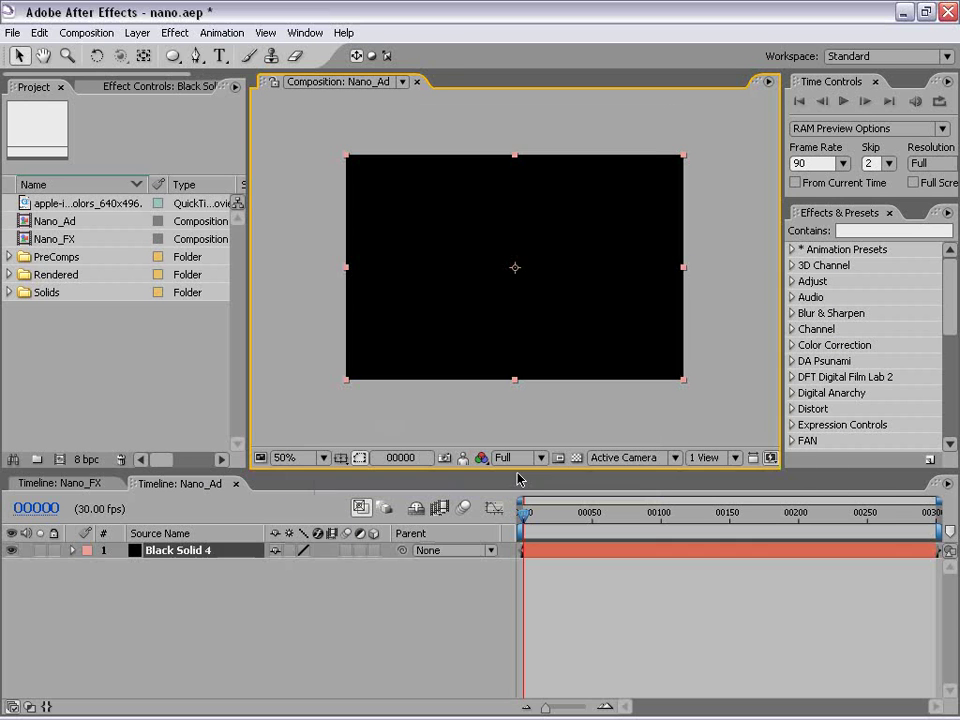
# Step: Rename the black solid layer as BG
pyautogui.click(536, 591)
pyautogui.click(178, 550)
pyautogui.press('Return')
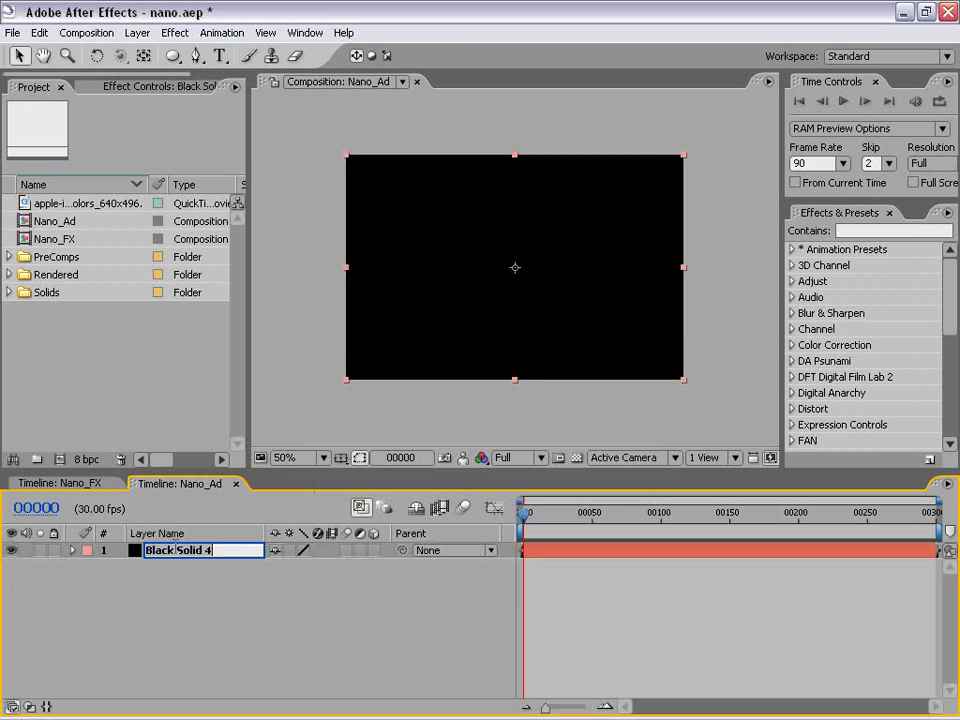
pyautogui.write('BG')
pyautogui.press('Return')
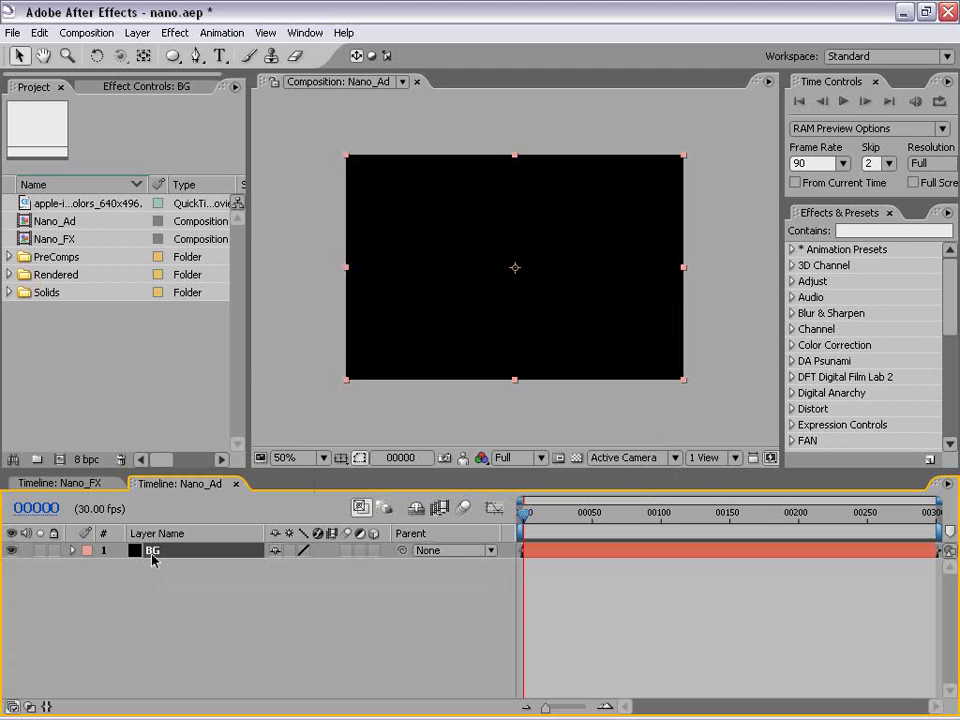
# Step: Duplicate the BG layer and rename the copy as Particles
pyautogui.click(39, 32)
pyautogui.click(89, 197)
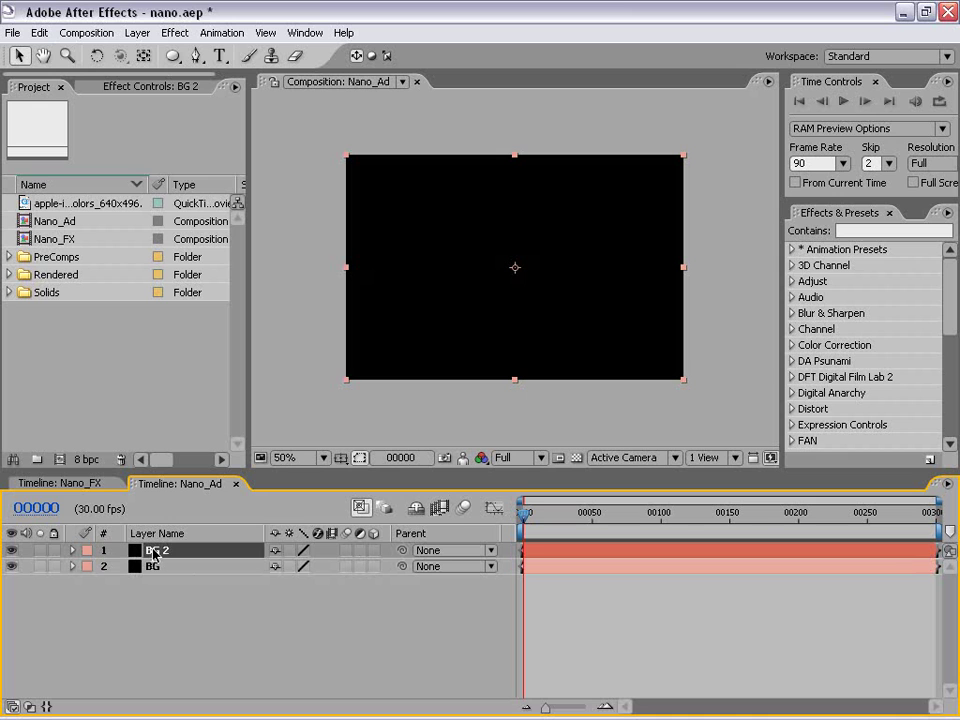
pyautogui.press('Return')
pyautogui.write('Partic')
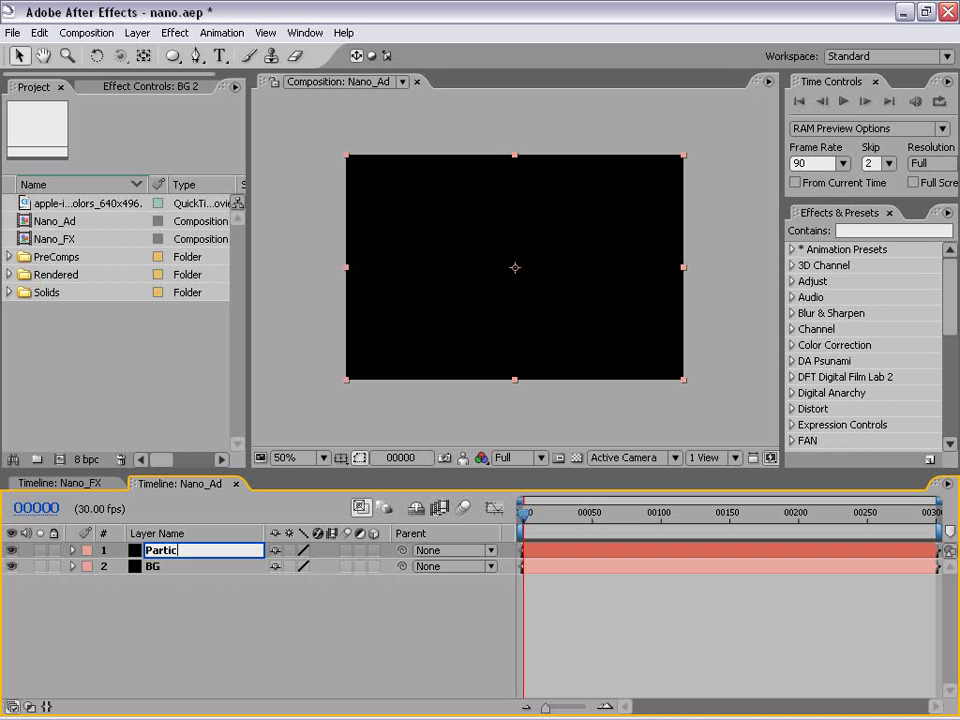
pyautogui.write('les')
pyautogui.click(251, 621)
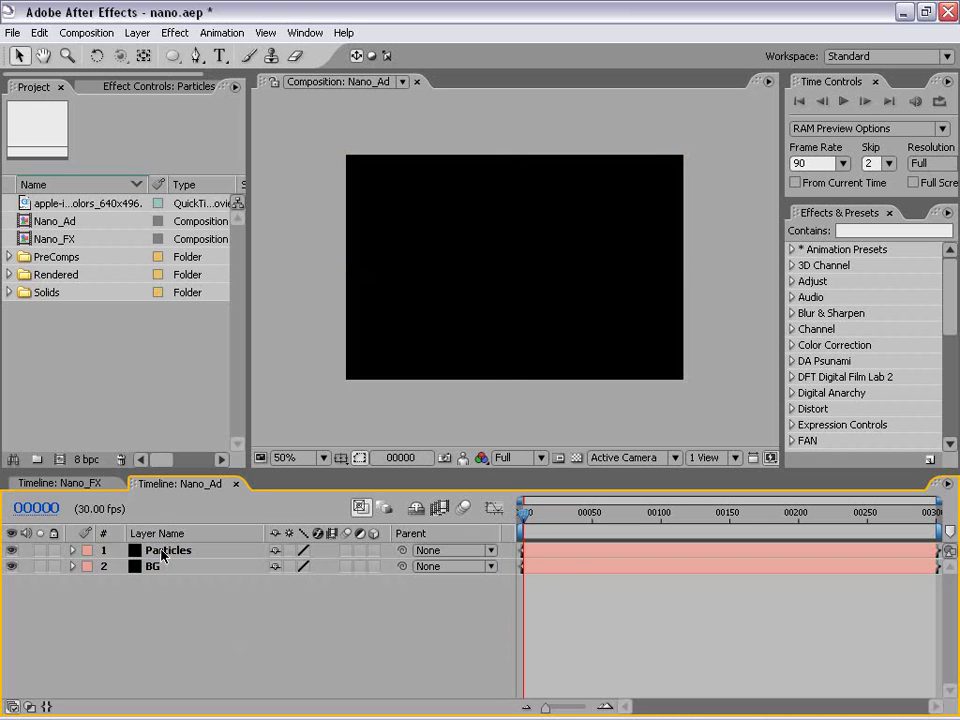
pyautogui.click(163, 552)
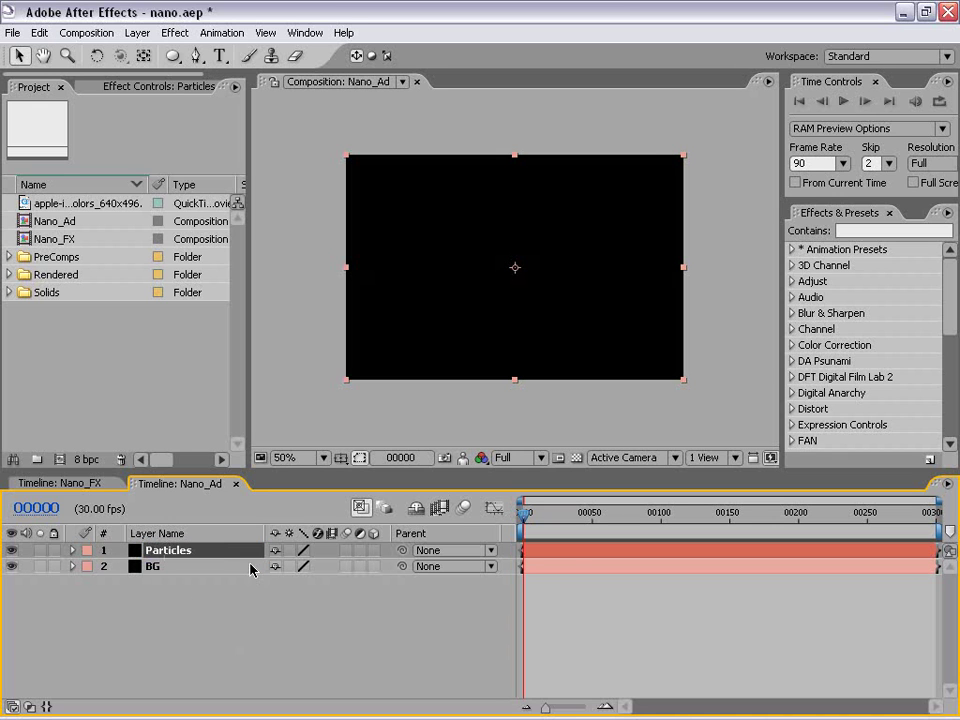
pyautogui.click(552, 580)
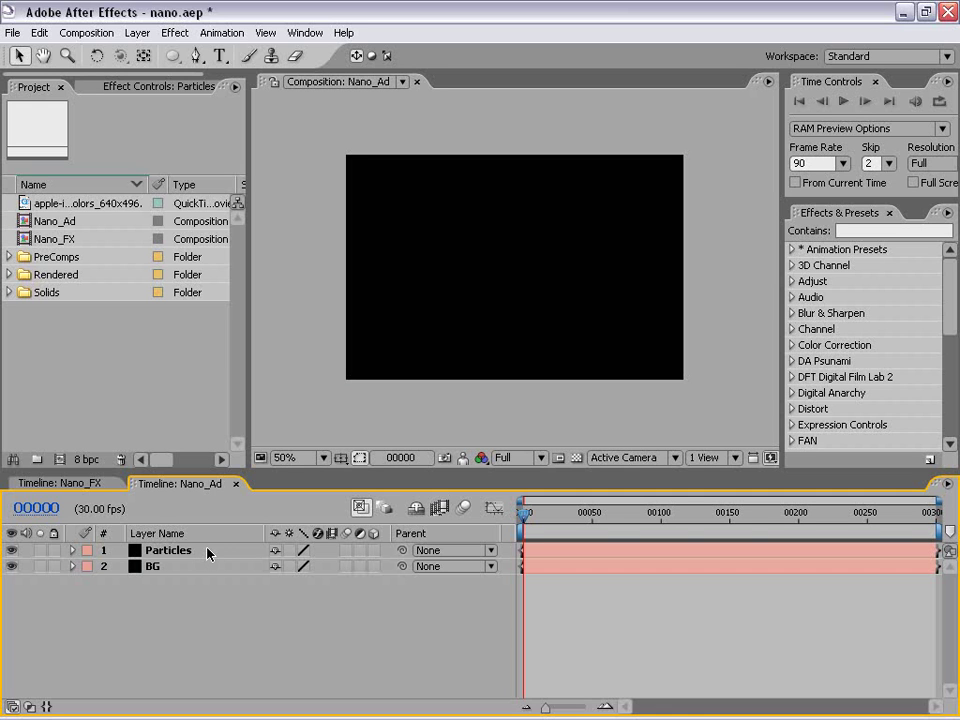
# Step: Add an adjustment layer above the Particles layer and rename it Color FX
pyautogui.click(137, 33)
pyautogui.moveTo(150, 52)
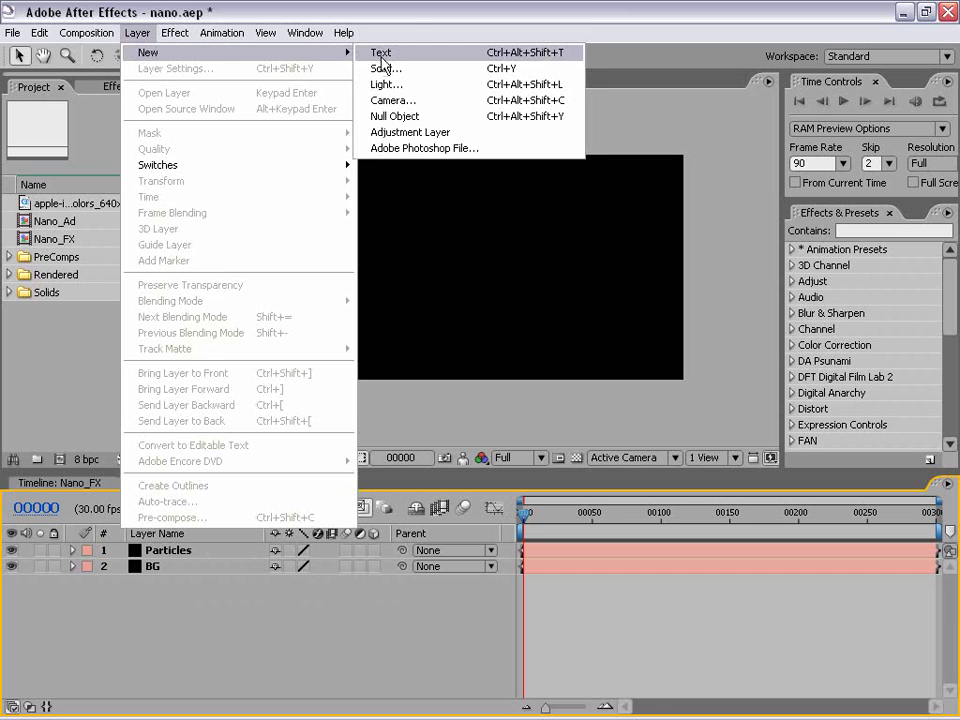
pyautogui.click(390, 132)
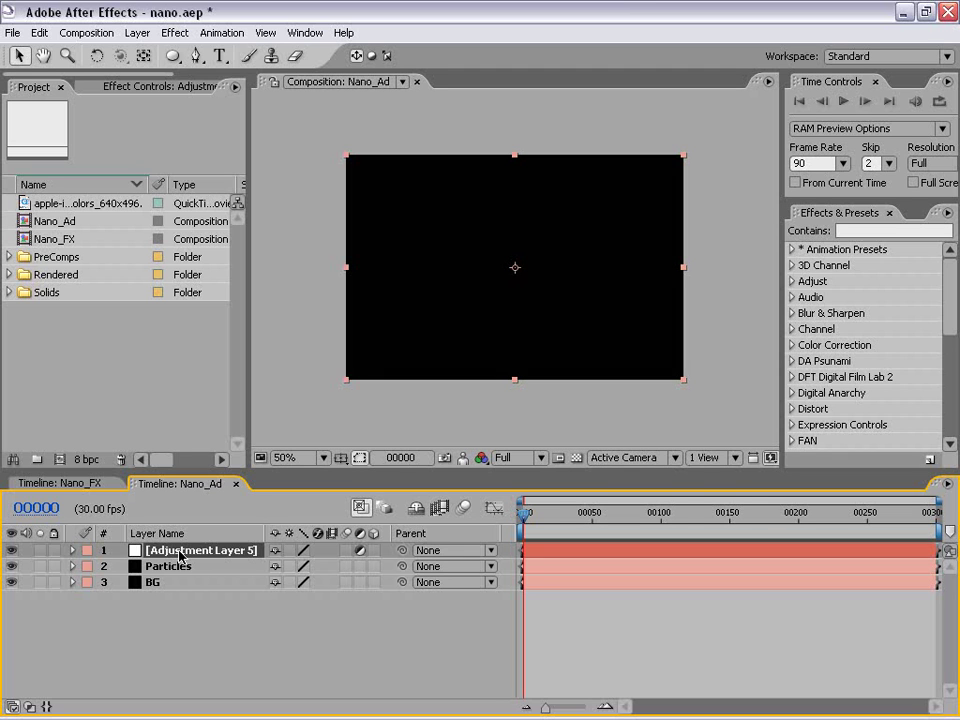
pyautogui.press('Return')
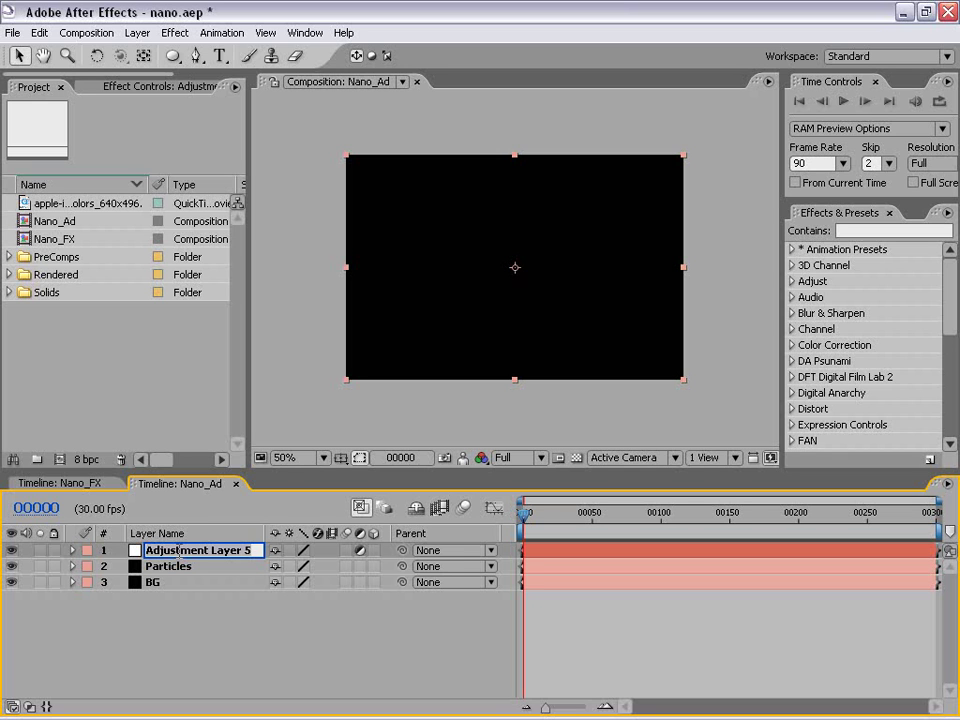
pyautogui.write('Color FX')
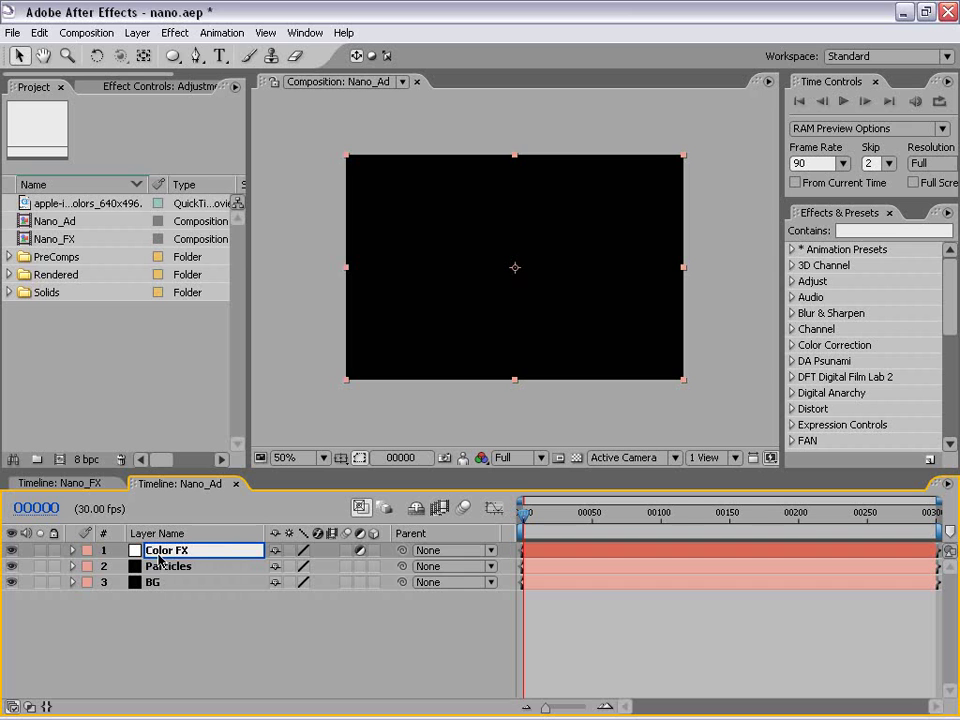
pyautogui.press('Return')
# Step: Add a point light named Emitter to the Nano_Ad composition, then deselect it
pyautogui.click(137, 33)
pyautogui.moveTo(150, 53)
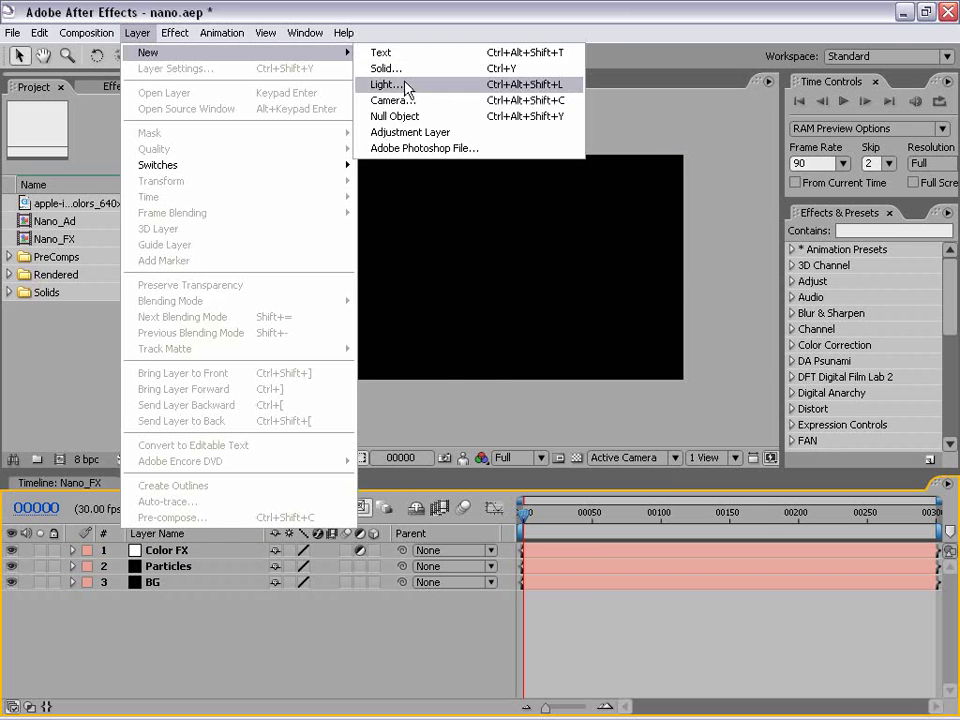
pyautogui.click(405, 84)
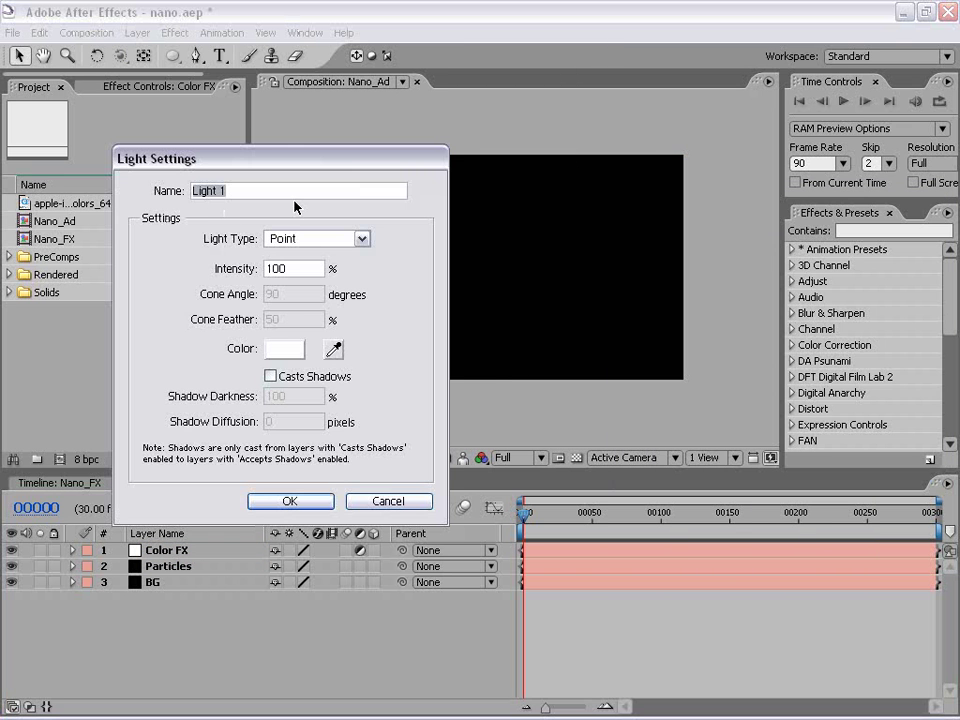
pyautogui.click(315, 238)
pyautogui.click(282, 276)
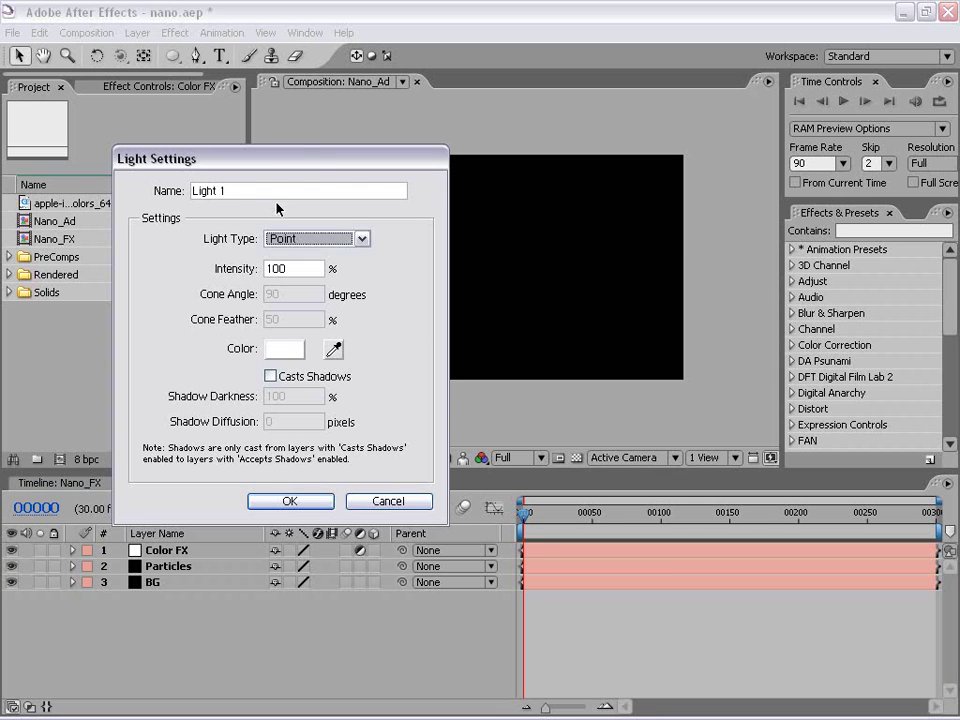
pyautogui.hotkey('shift', 'Tab')
pyautogui.write('Emitter')
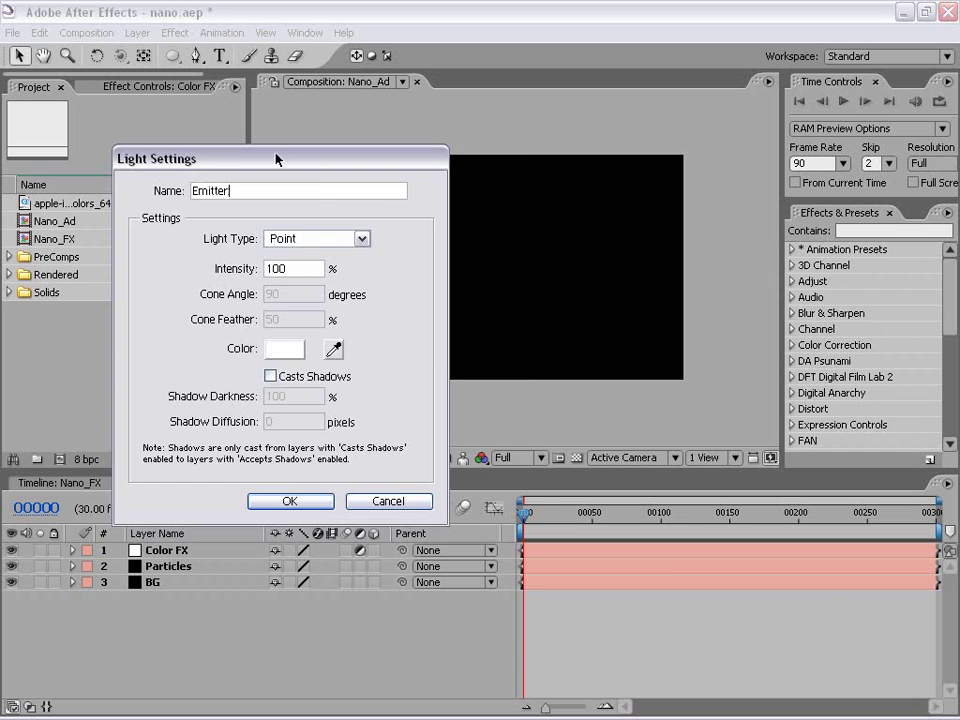
pyautogui.moveTo(276, 156); pyautogui.dragTo(202, 188)
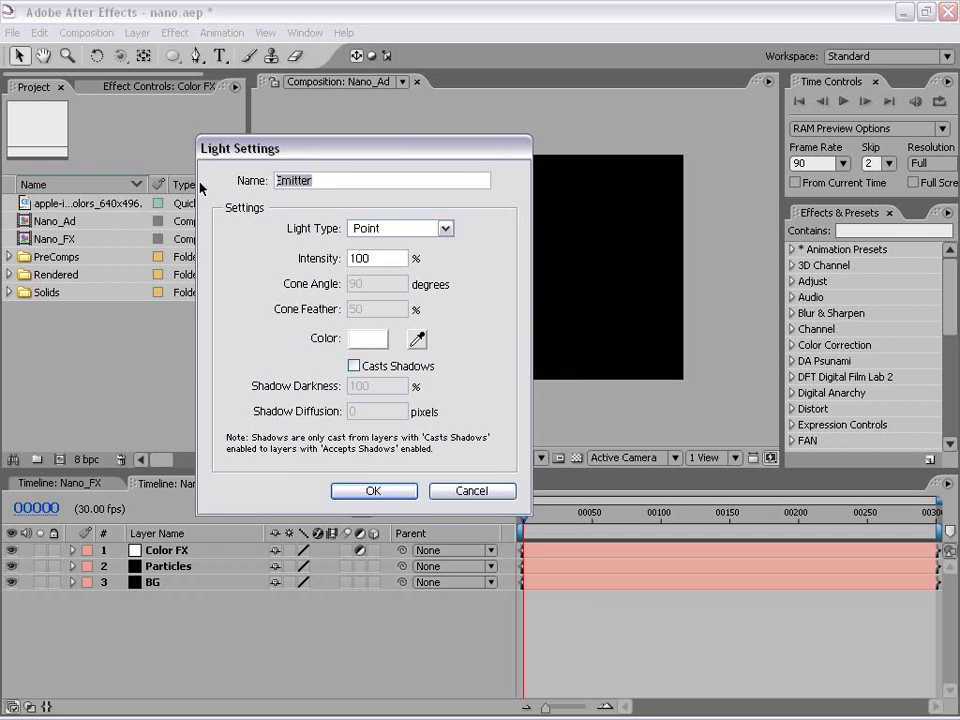
pyautogui.click(372, 493)
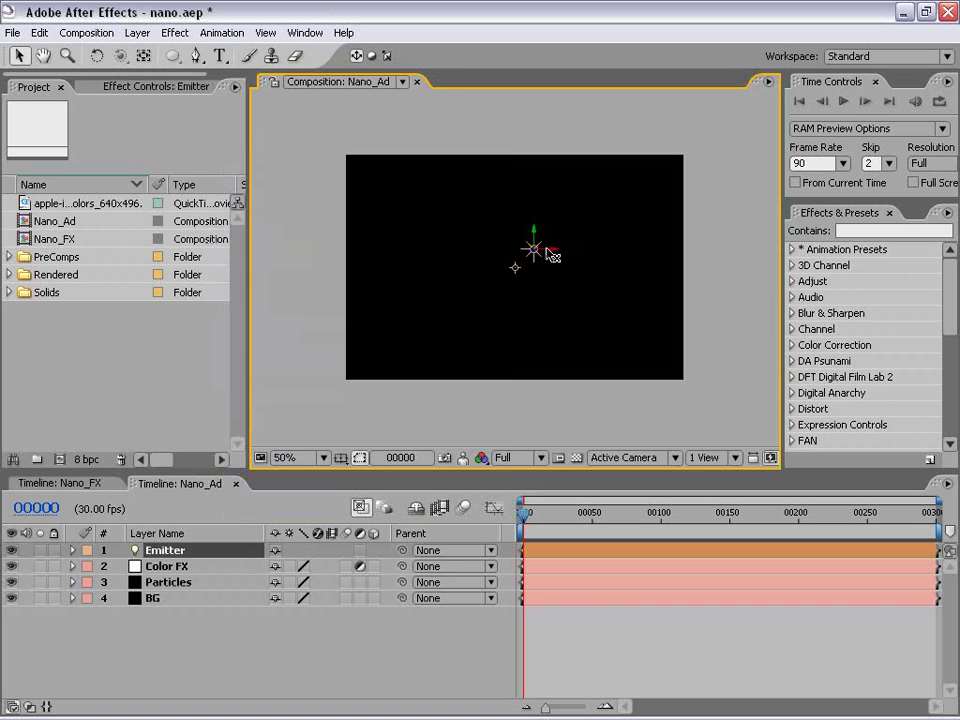
pyautogui.click(193, 641)
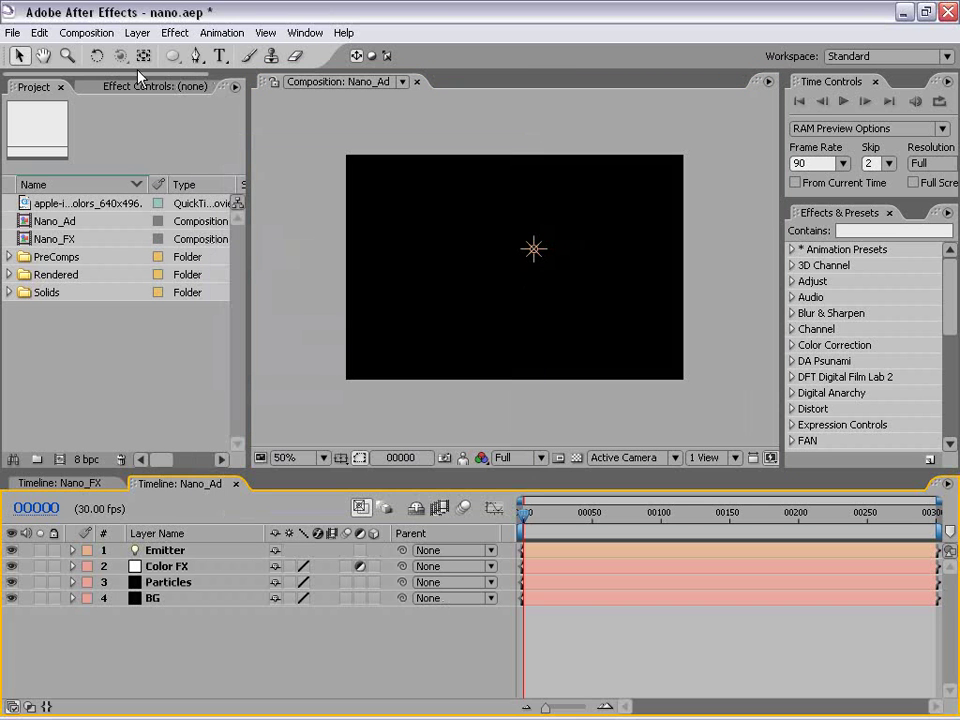
# Step: Add a camera to the composition using the 35mm preset
pyautogui.click(138, 33)
pyautogui.moveTo(332, 53)
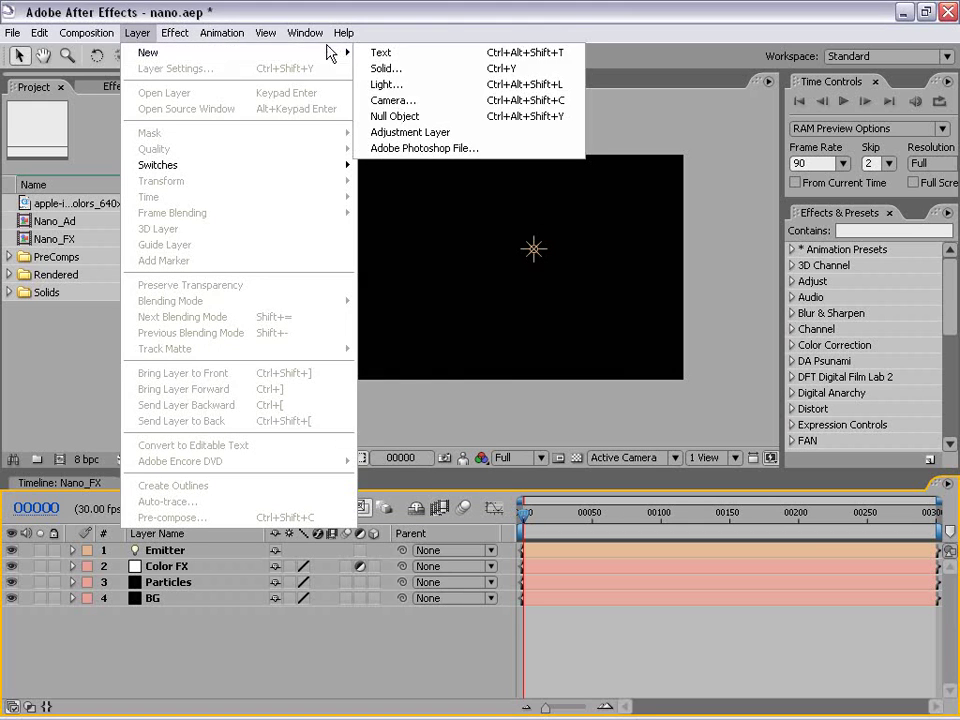
pyautogui.click(430, 101)
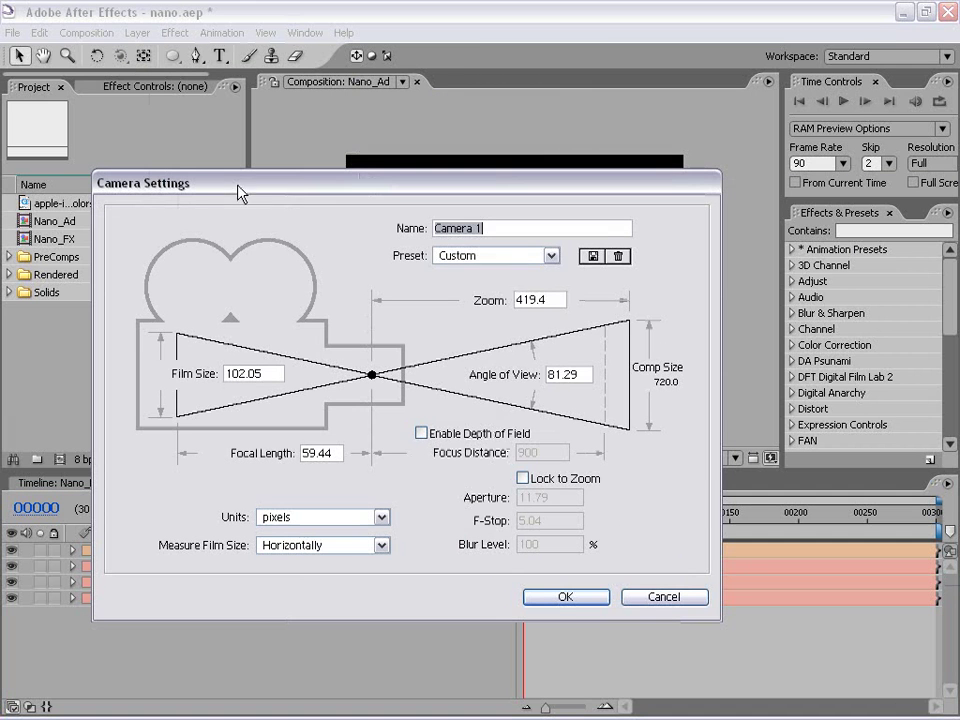
pyautogui.click(487, 256)
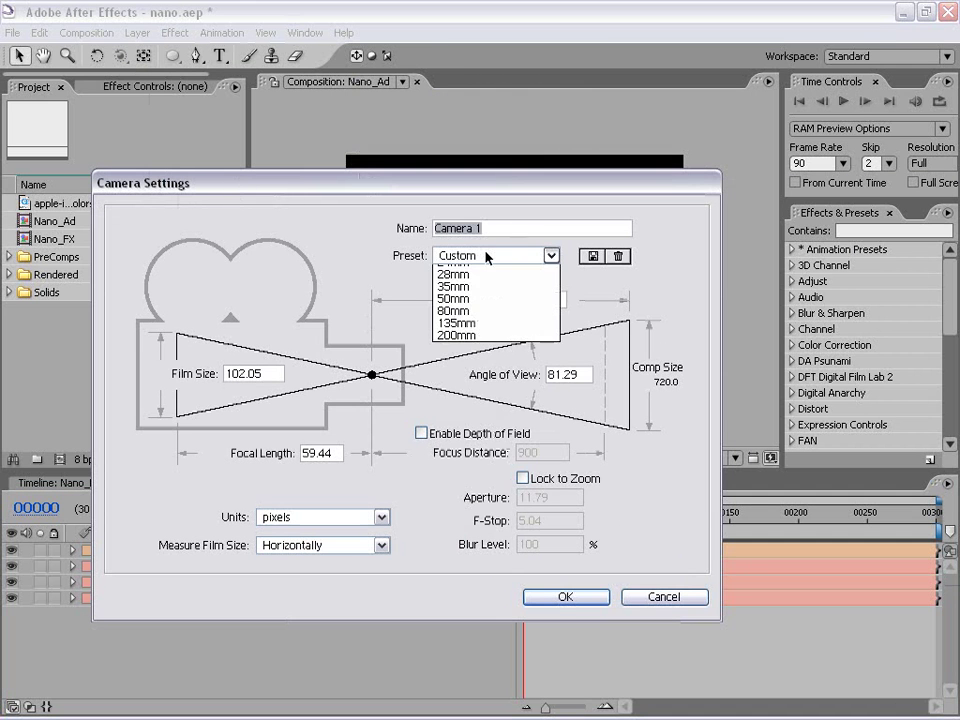
pyautogui.click(461, 346)
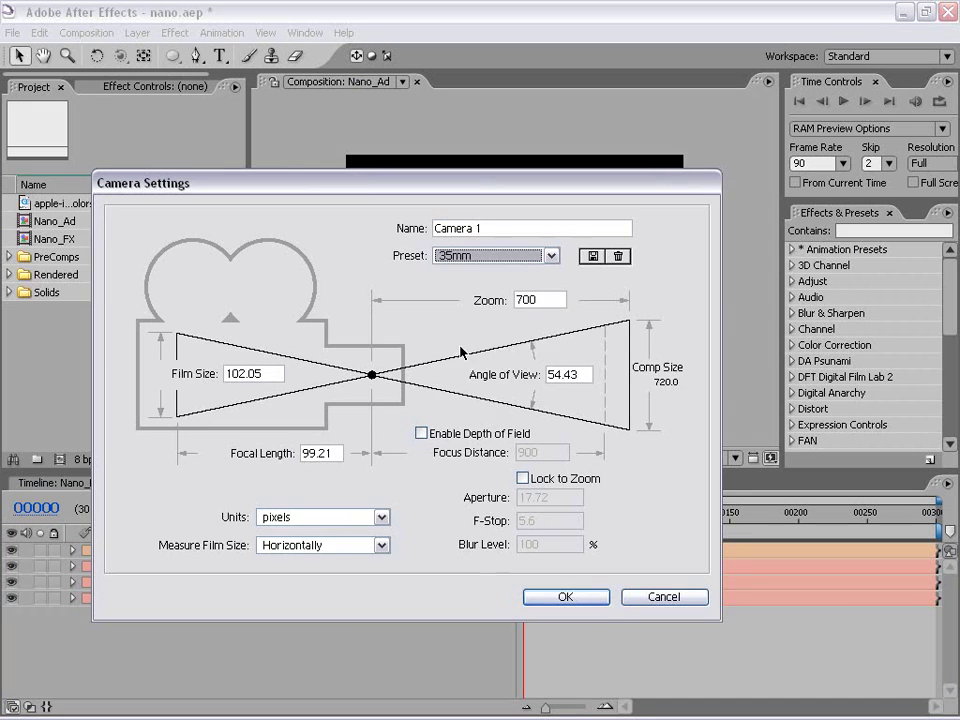
pyautogui.moveTo(371, 195); pyautogui.dragTo(312, 122)
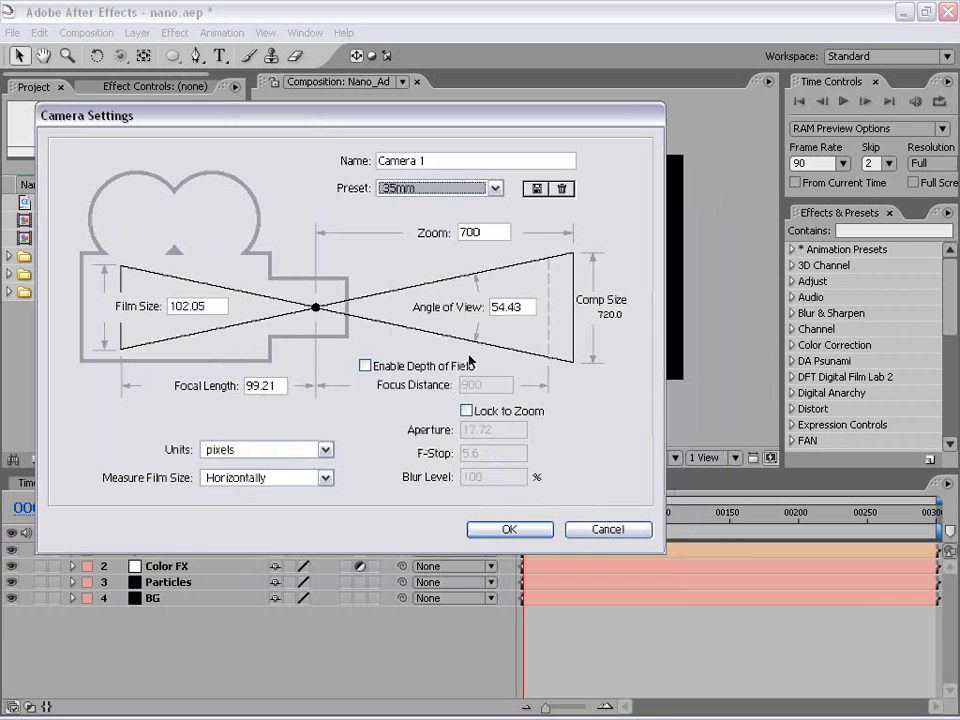
pyautogui.click(512, 531)
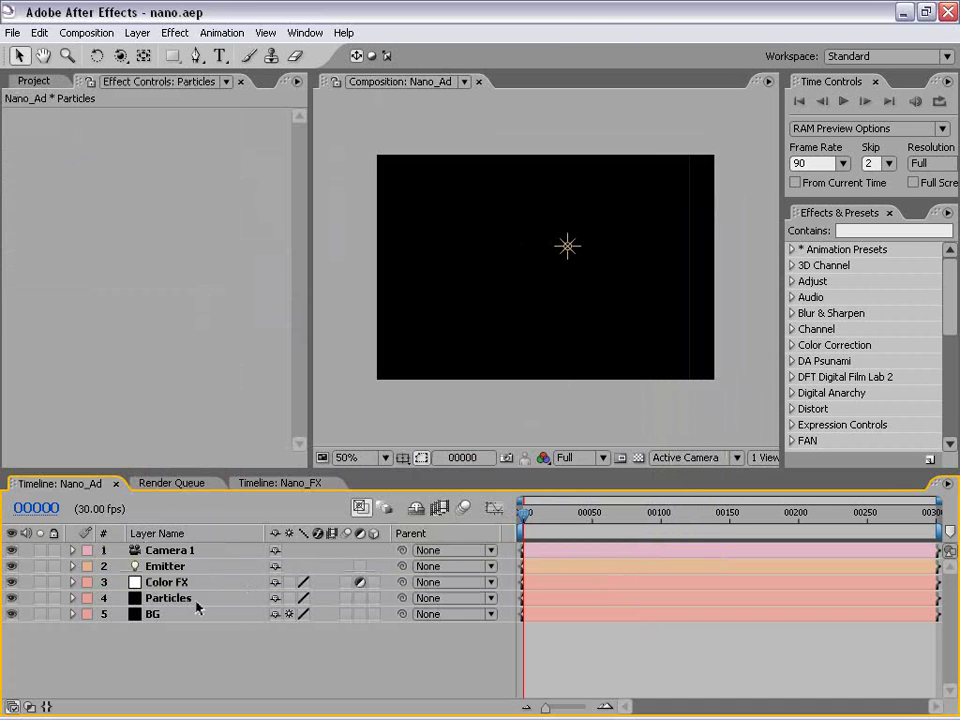
# Step: Apply the Trapcode Particular effect to the Particles layer and slightly widen the effect settings area
pyautogui.click(196, 601)
pyautogui.click(178, 33)
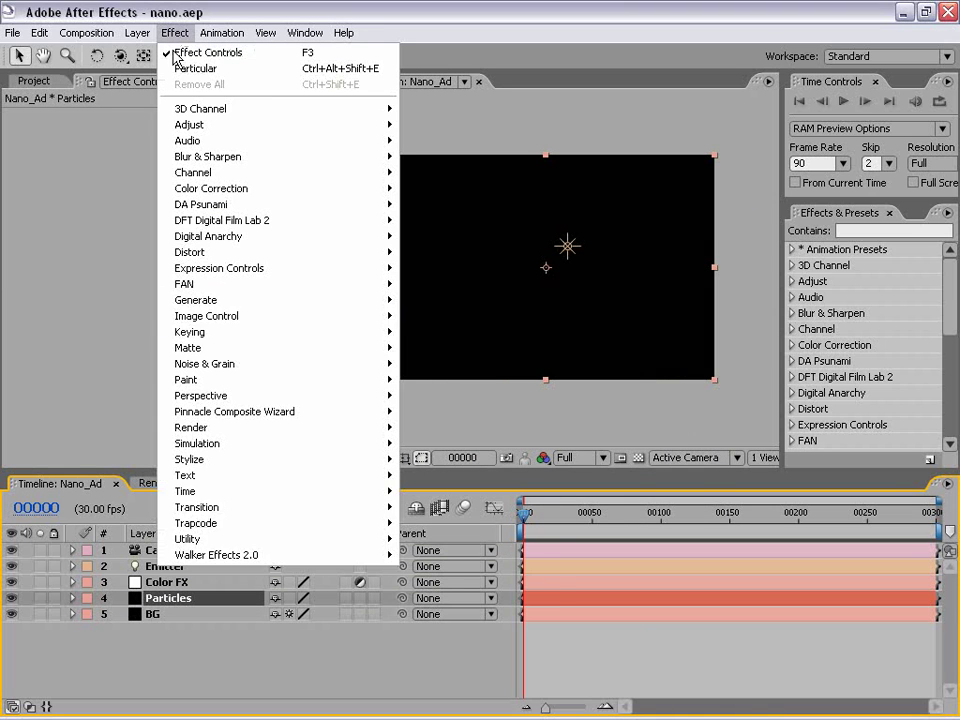
pyautogui.moveTo(226, 524)
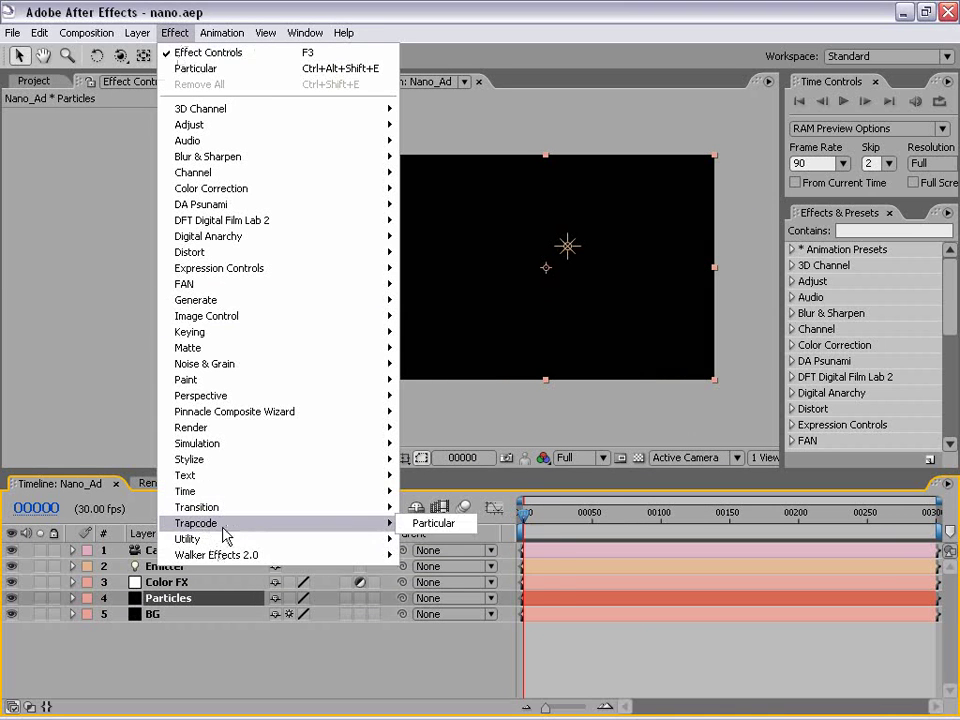
pyautogui.click(463, 526)
pyautogui.moveTo(322, 426); pyautogui.dragTo(340, 426)
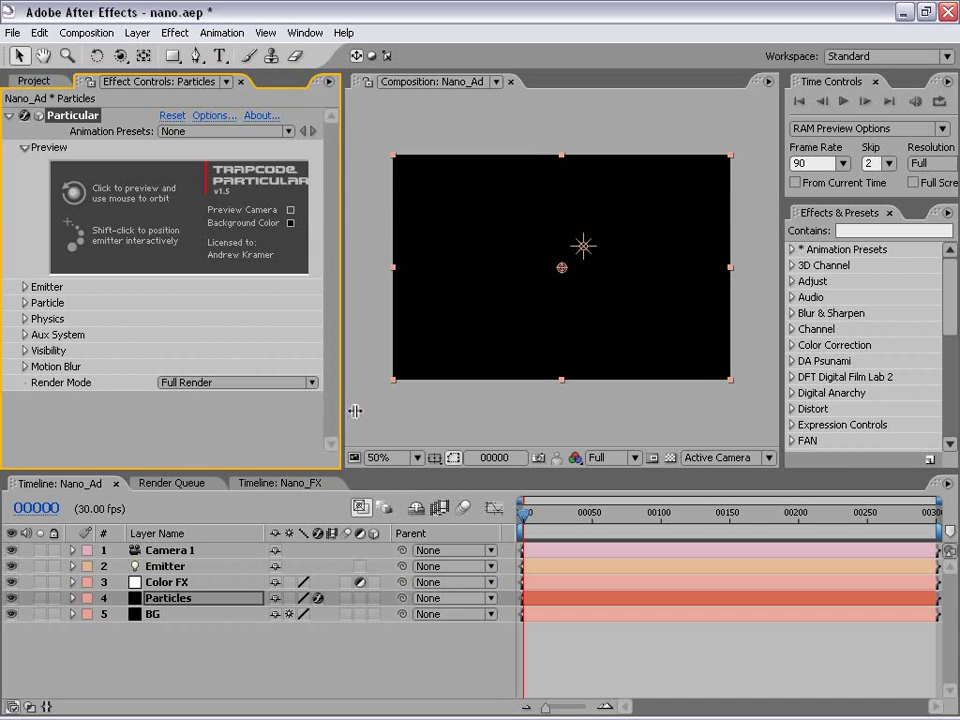
pyautogui.click(189, 648)
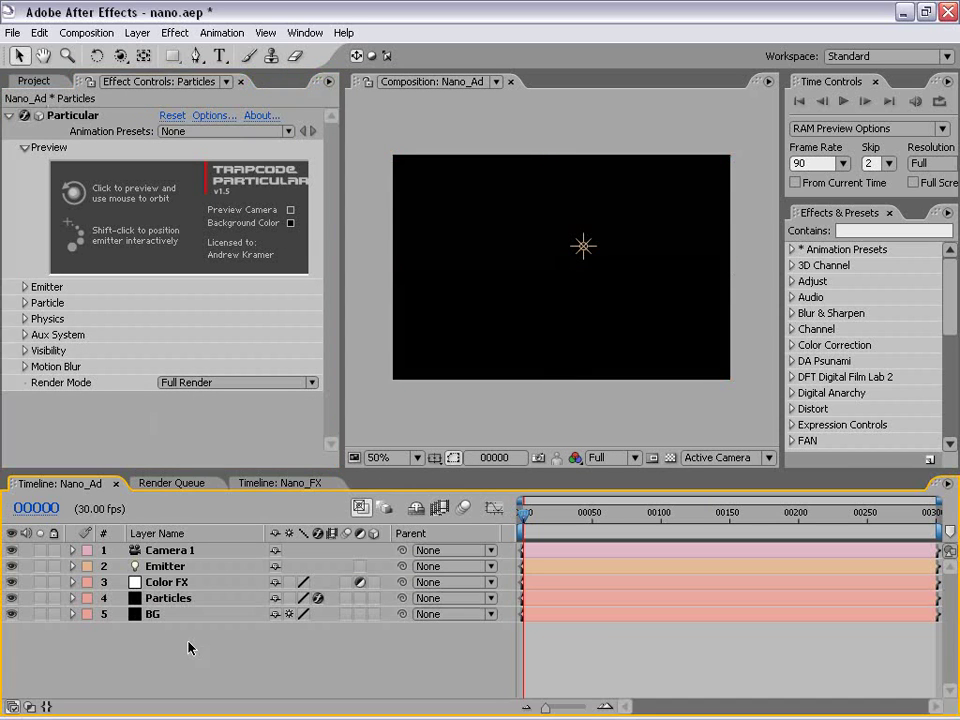
# Step: Apply the t_0-FullReset animation preset to the Particular effect on the Particles layer
pyautogui.click(86, 118)
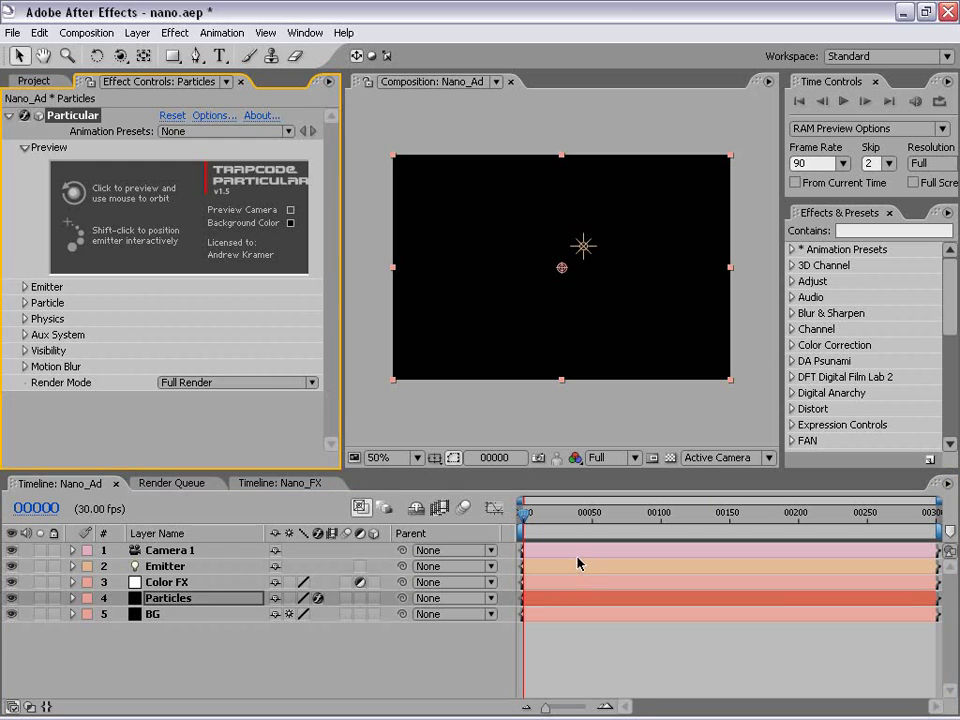
pyautogui.click(170, 599)
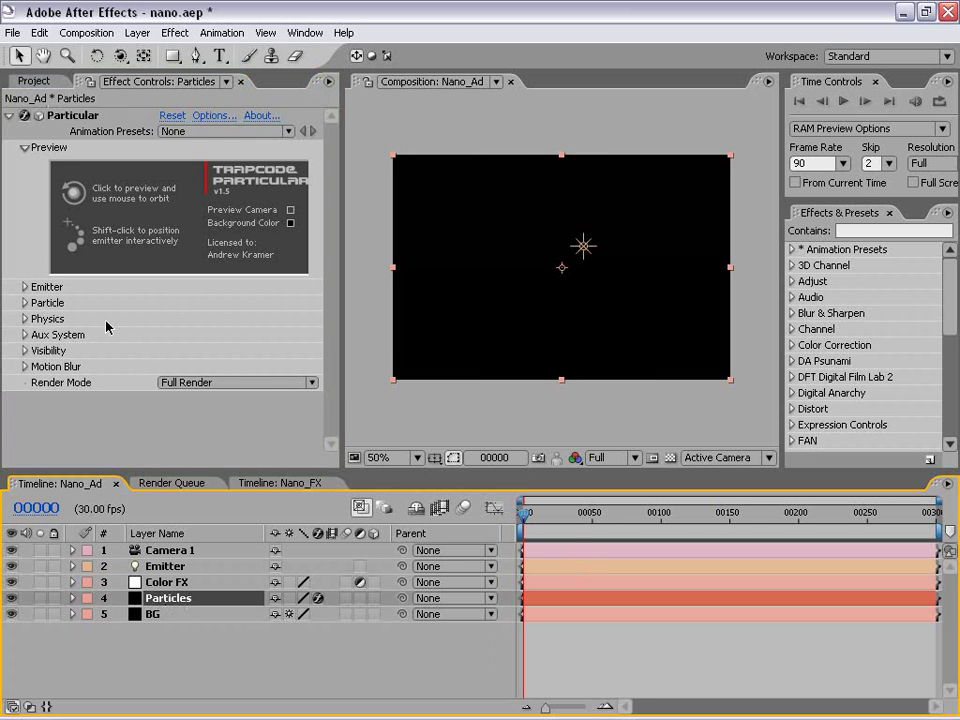
pyautogui.click(225, 131)
# Step: Preview the particle animation in Nano_Ad and move the current time to frame 66
pyautogui.press('space')
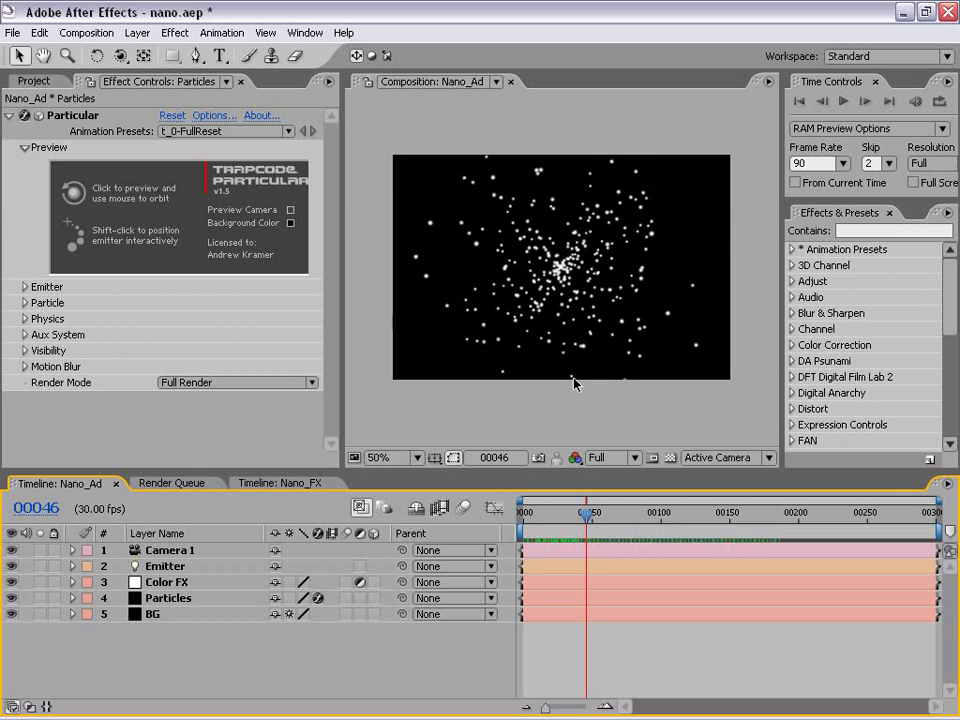
pyautogui.click(610, 515)
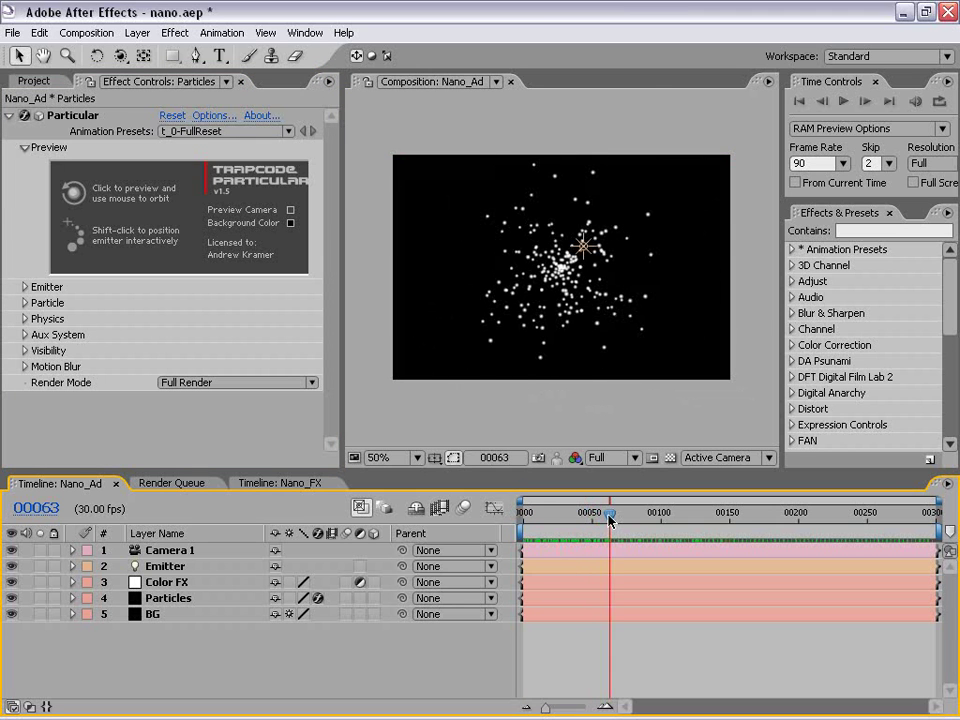
pyautogui.press('KP_0')
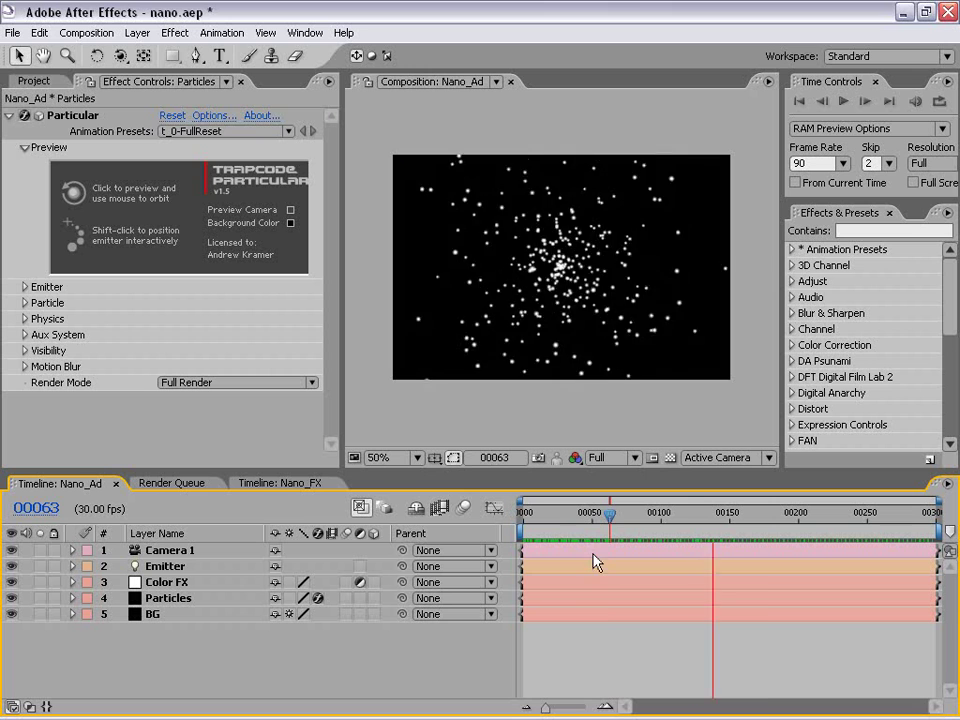
pyautogui.moveTo(610, 515)
pyautogui.mouseDown()
pyautogui.moveTo(623, 514)
pyautogui.moveTo(594, 515)
pyautogui.moveTo(632, 515)
pyautogui.moveTo(613, 505)
pyautogui.mouseUp()
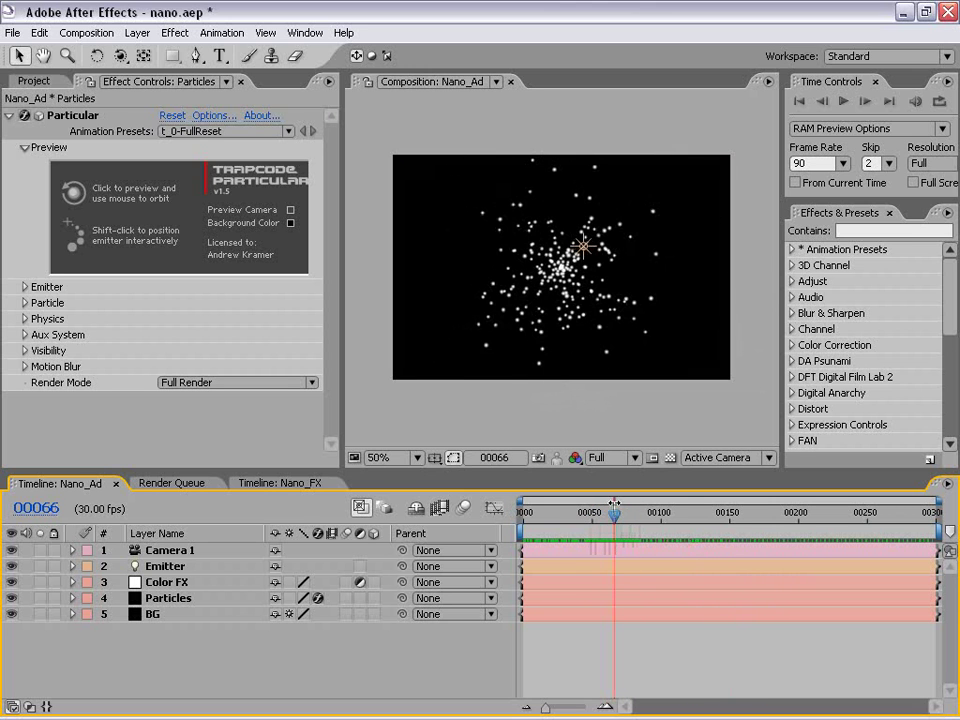
# Step: Enlarge the effect settings area, set Particular's emitter Particles/sec to 261, and move the current time to frame 84
pyautogui.click(24, 287)
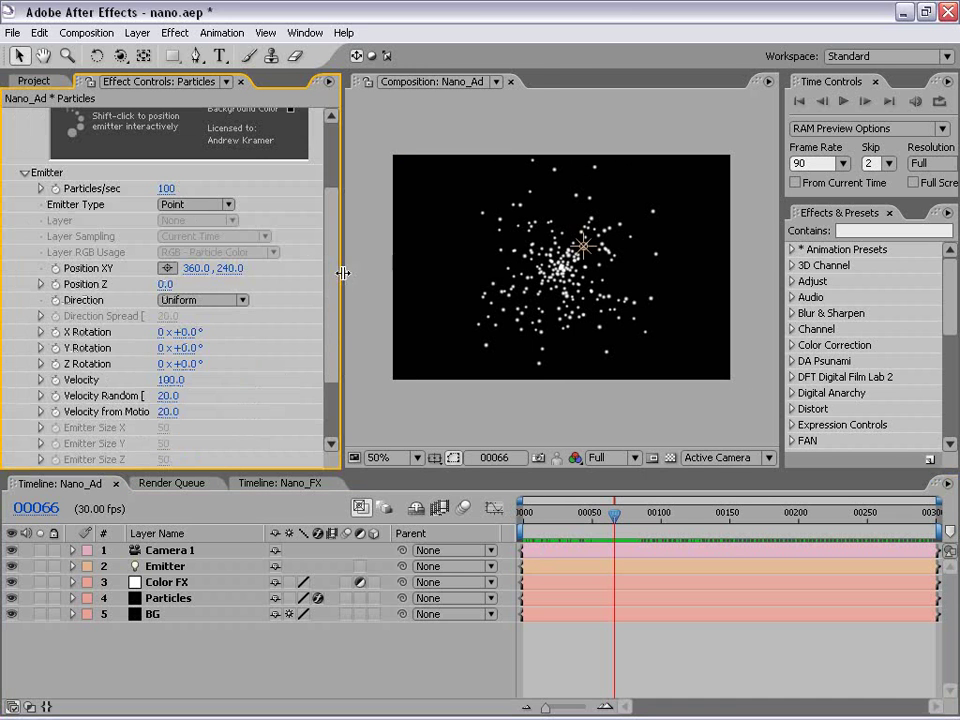
pyautogui.moveTo(343, 300); pyautogui.dragTo(399, 300)
pyautogui.moveTo(265, 470); pyautogui.dragTo(265, 537)
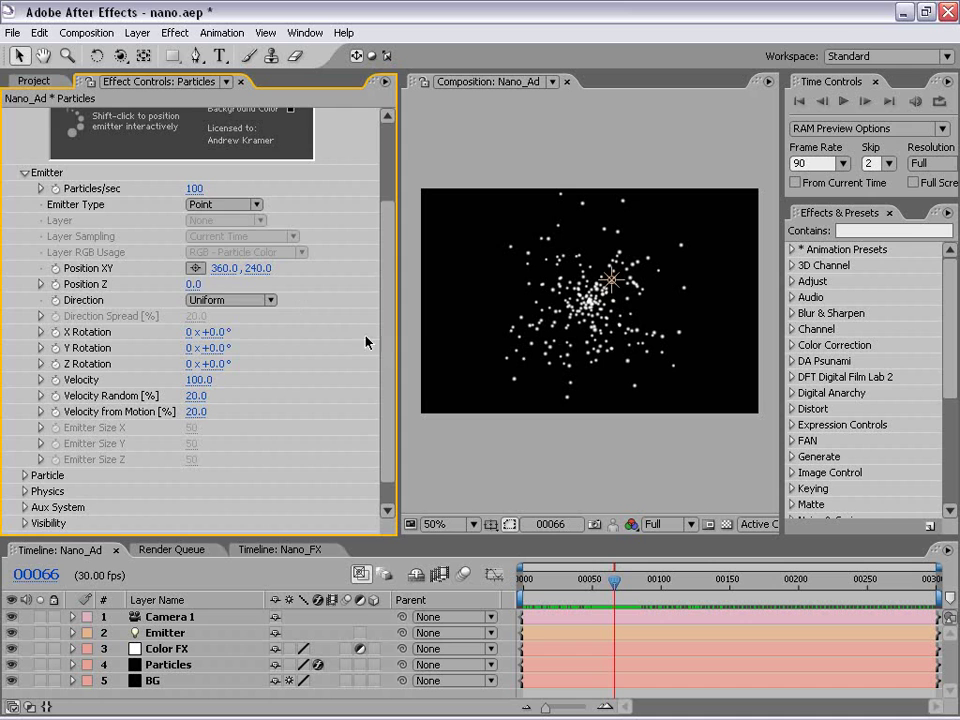
pyautogui.scroll(5, 388, 296)
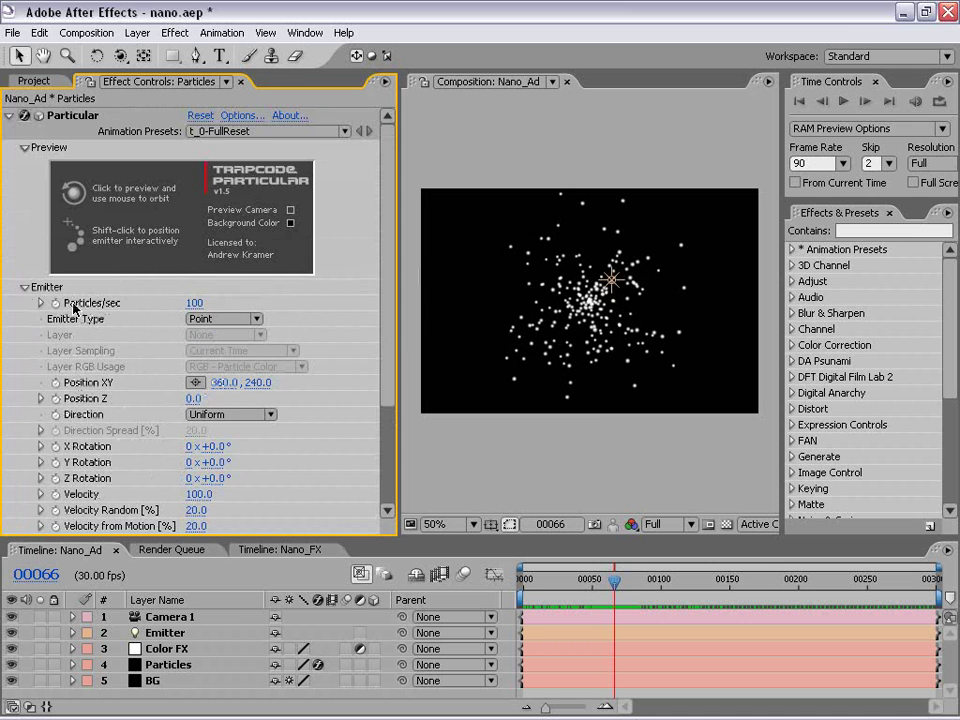
pyautogui.moveTo(192, 303); pyautogui.dragTo(300, 305)
pyautogui.moveTo(665, 588); pyautogui.dragTo(636, 586)
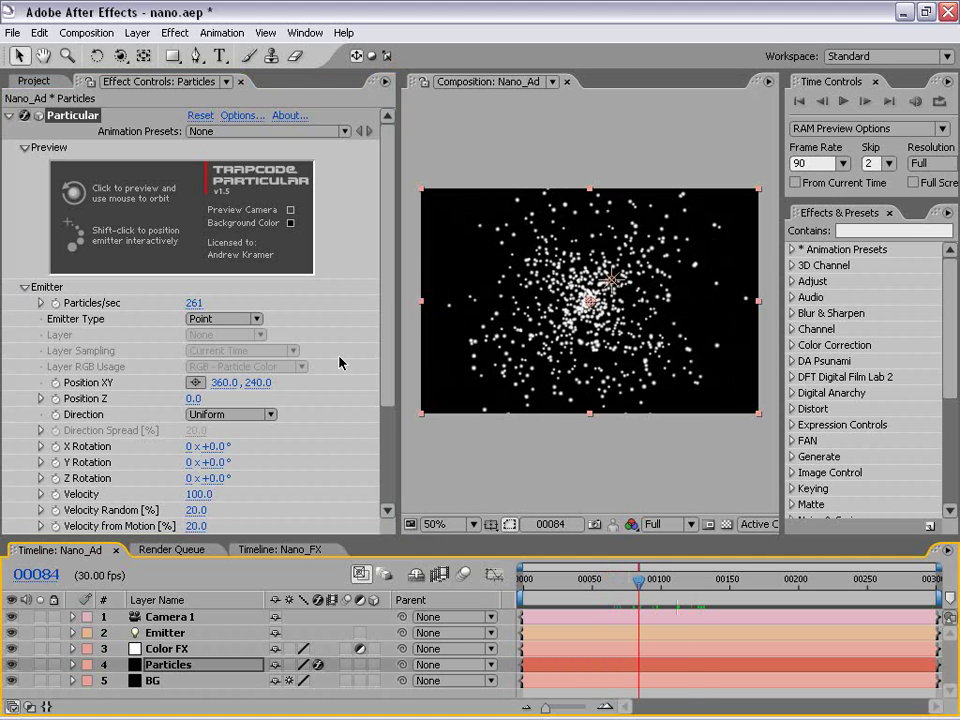
# Step: Set Particular's Emitter Type to Light and select the Emitter light
pyautogui.click(193, 320)
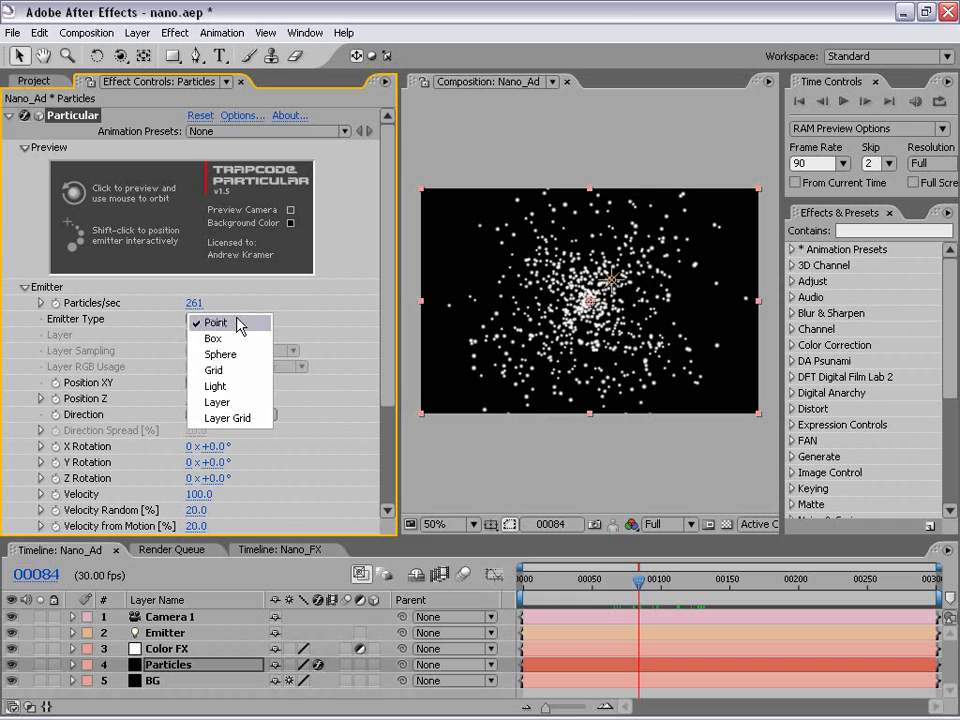
pyautogui.click(218, 386)
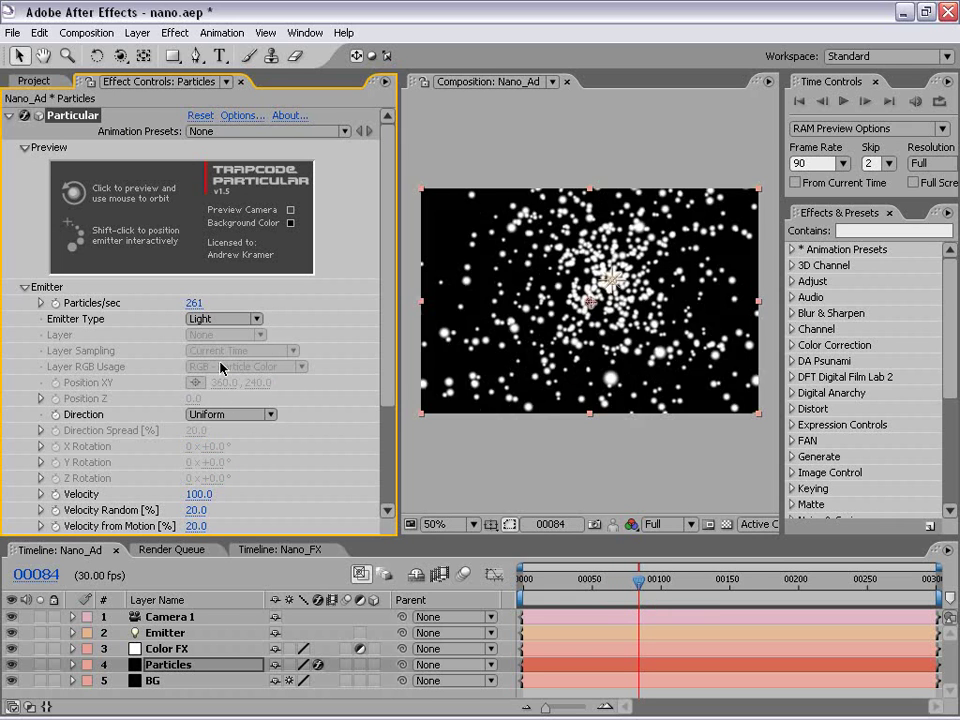
pyautogui.click(612, 284)
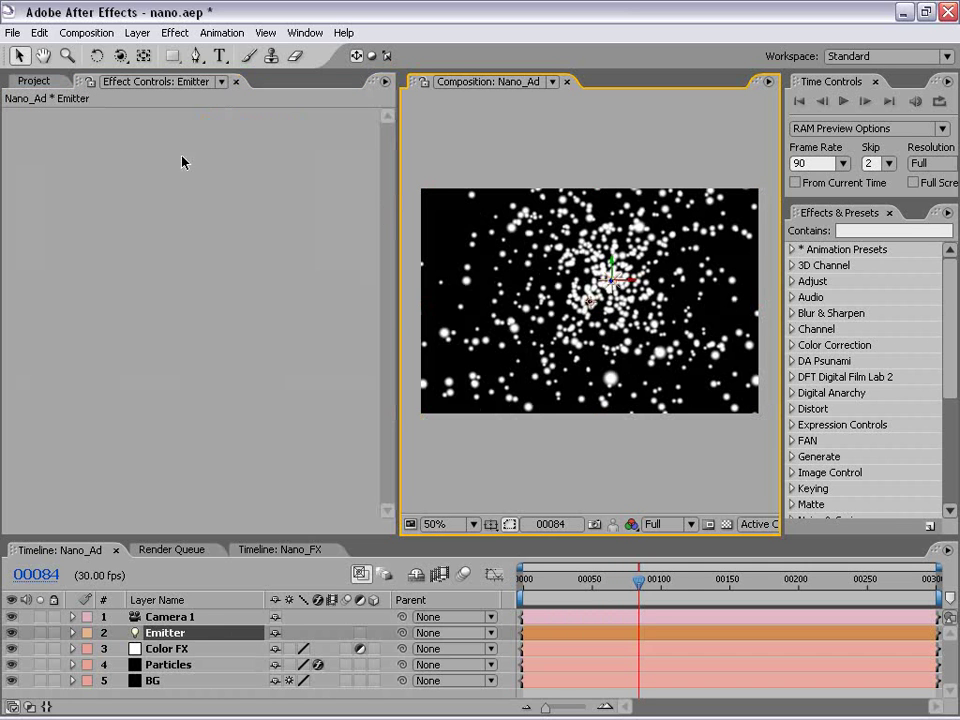
pyautogui.click(240, 592)
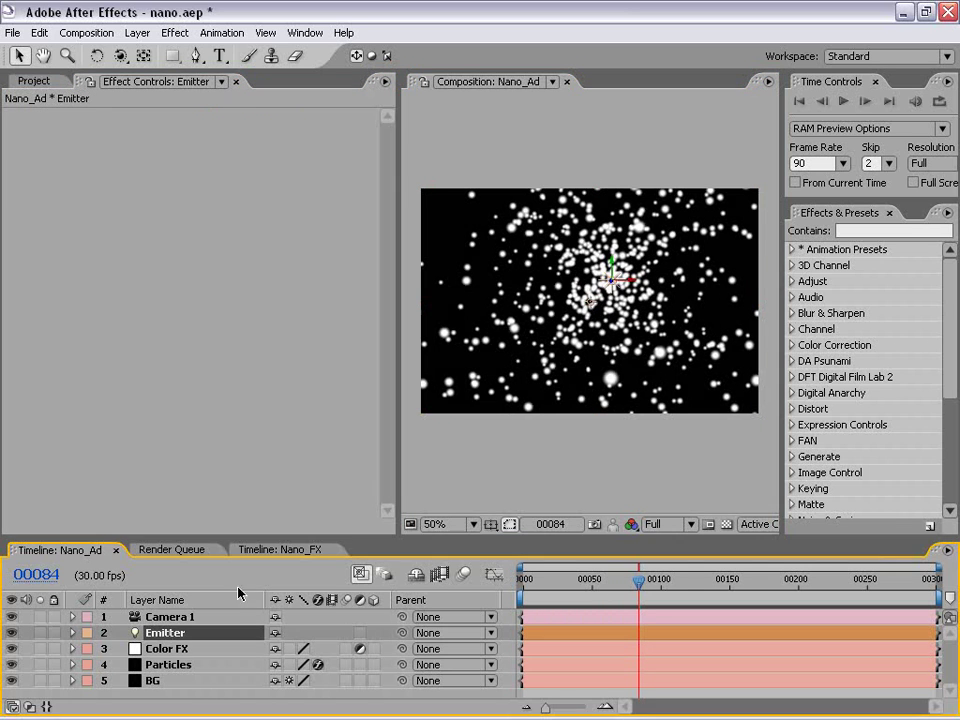
# Step: Try moving the Emitter light sideways in the composition, undo the move, and select the Emitter layer
pyautogui.moveTo(628, 287); pyautogui.dragTo(484, 282)
pyautogui.hotkey('ctrl', 'z')
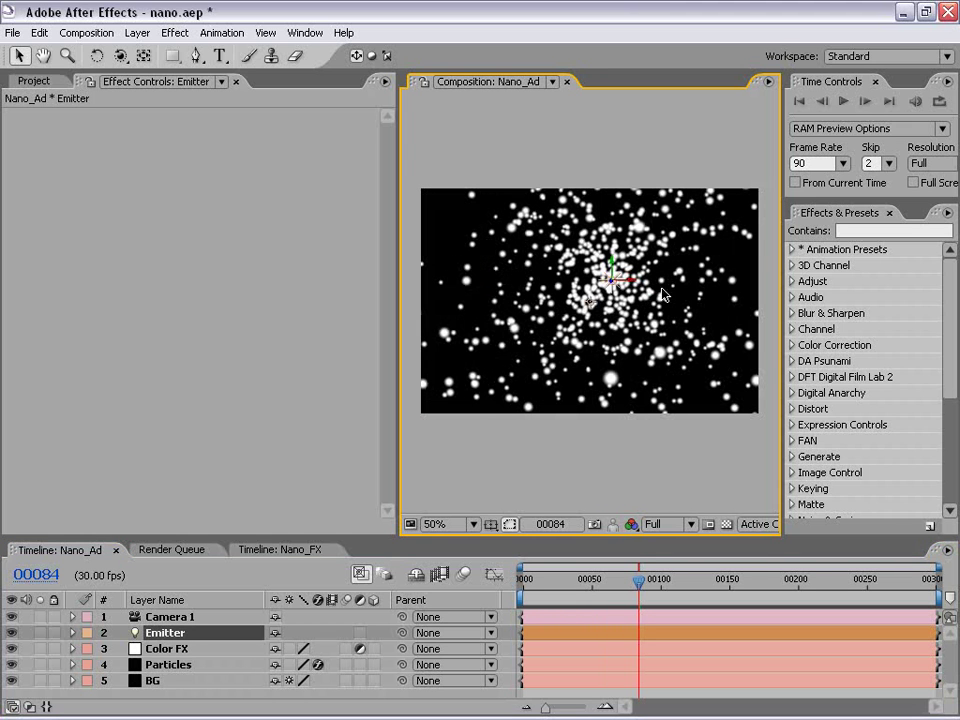
pyautogui.click(171, 637)
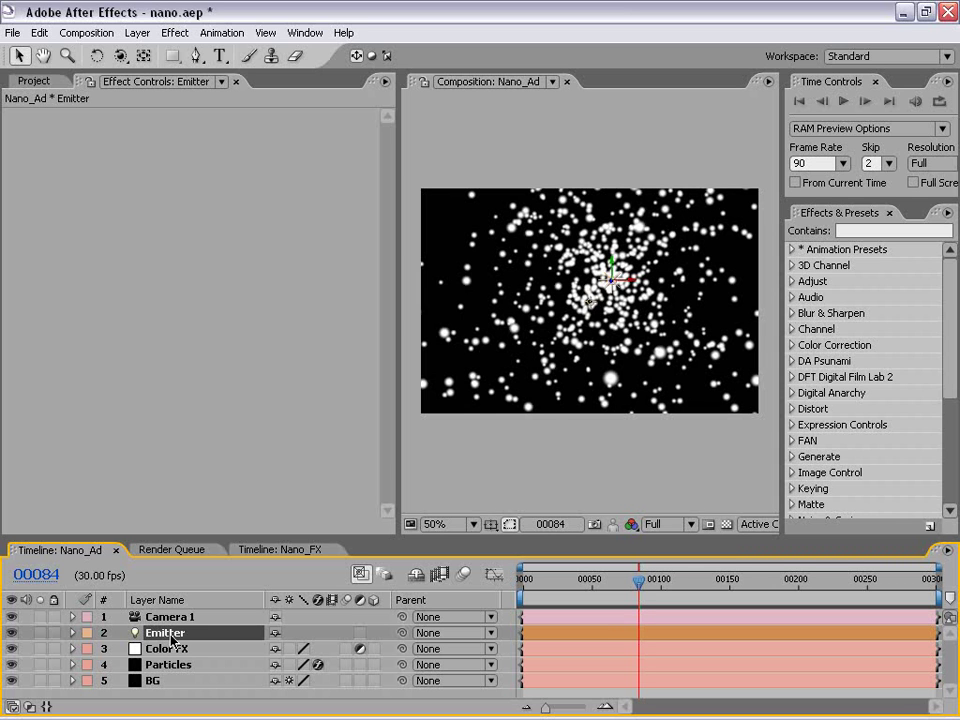
# Step: Check the Emitter light's position in the Top view and return to the Active Camera view
pyautogui.click(643, 420)
pyautogui.press('.')
pyautogui.press('.')
pyautogui.press(',')
pyautogui.press(',')
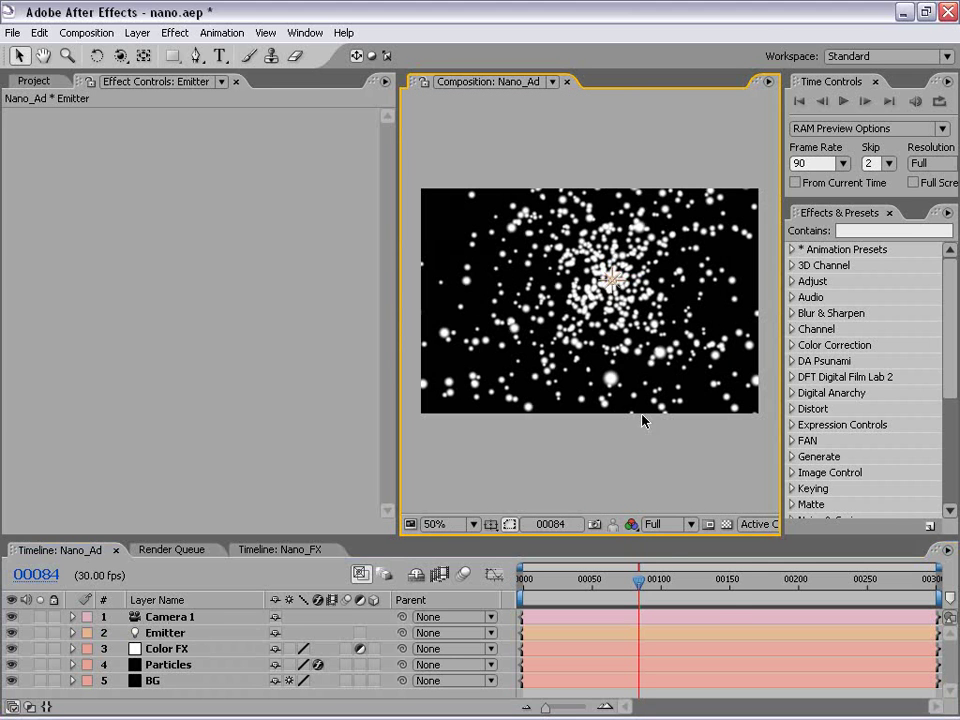
pyautogui.click(675, 525)
pyautogui.click(757, 524)
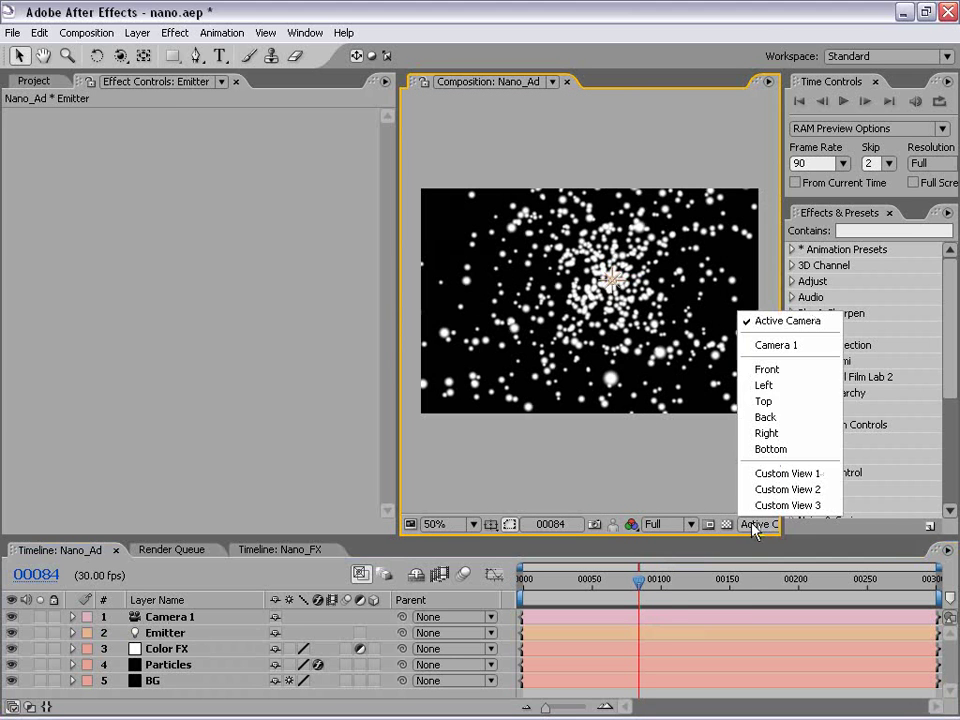
pyautogui.click(776, 401)
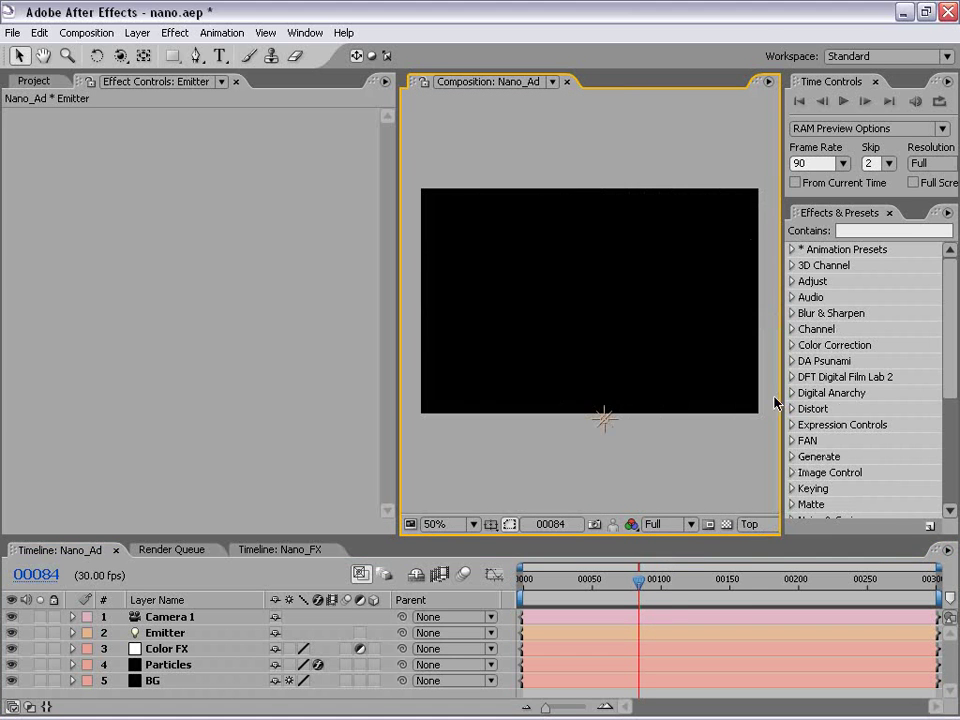
pyautogui.click(604, 420)
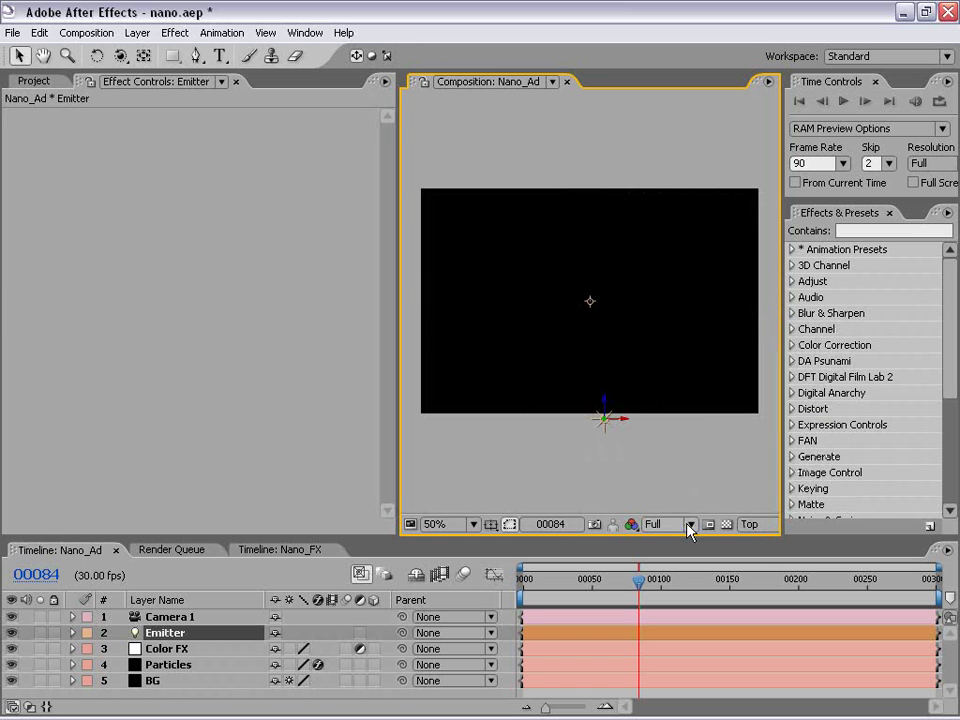
pyautogui.click(748, 524)
pyautogui.click(754, 320)
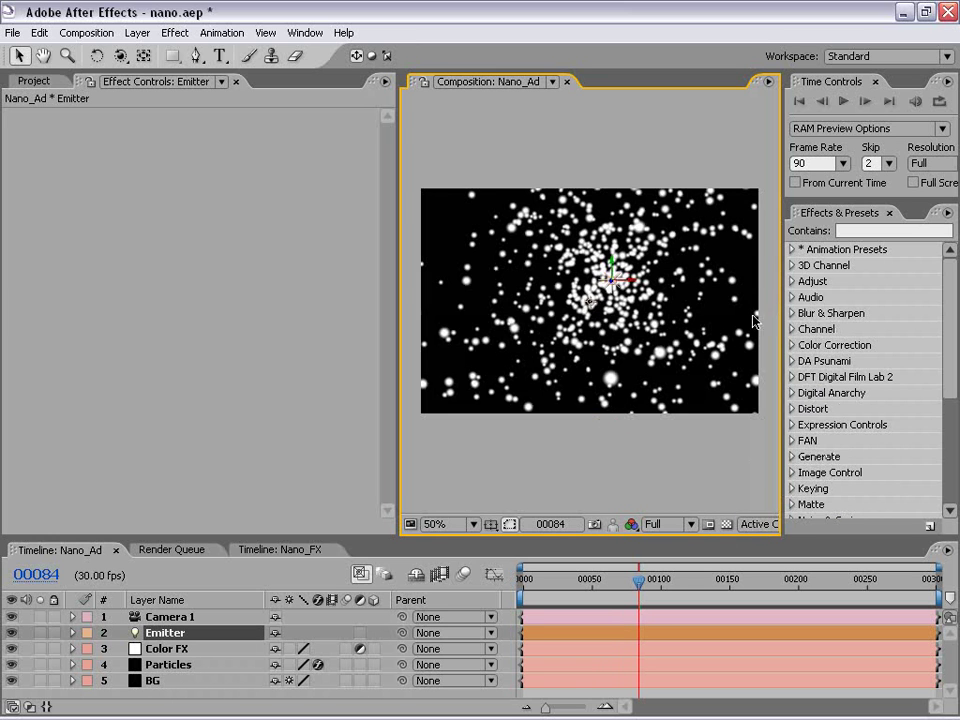
# Step: On the Particles layer, set Particular's Velocity, Velocity Random and Velocity from Motion to 0
pyautogui.click(152, 668)
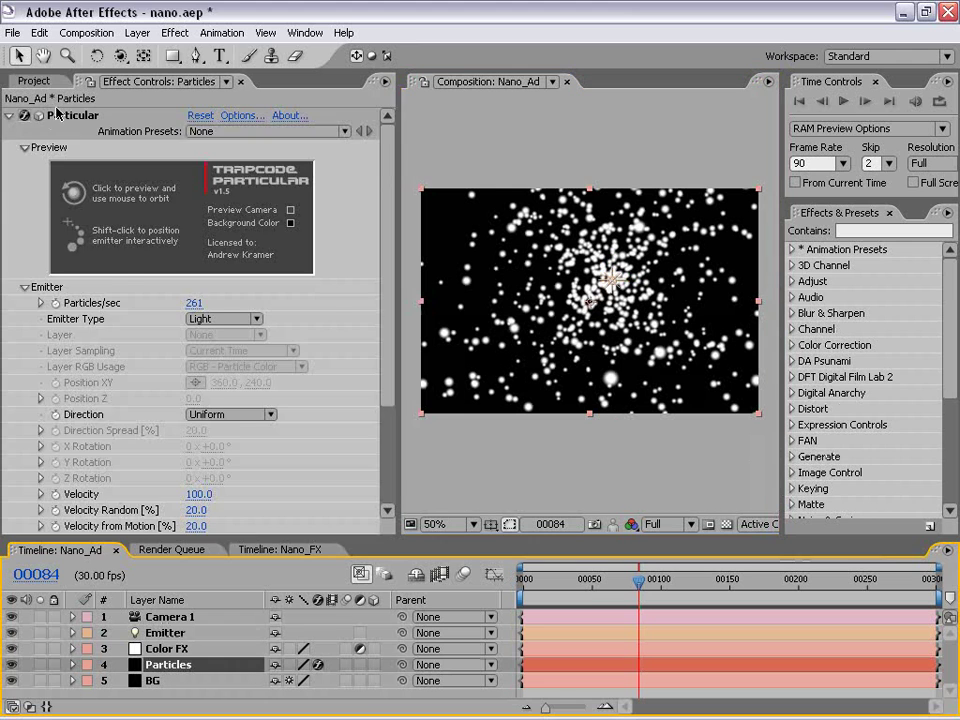
pyautogui.scroll(-3, 270, 293)
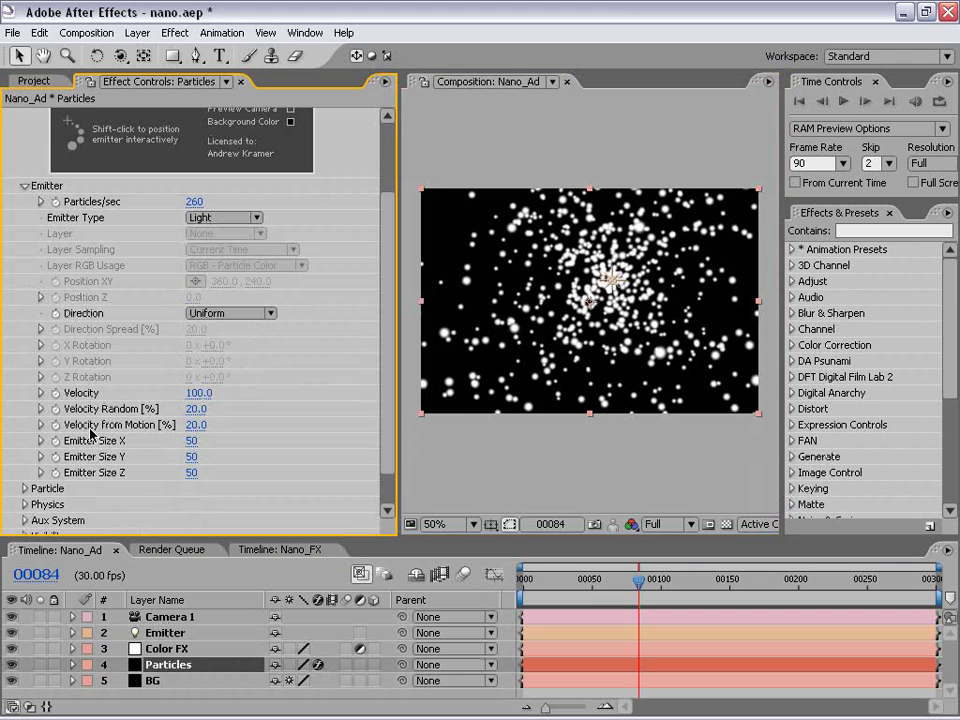
pyautogui.click(198, 393)
pyautogui.write('0')
pyautogui.click(197, 409)
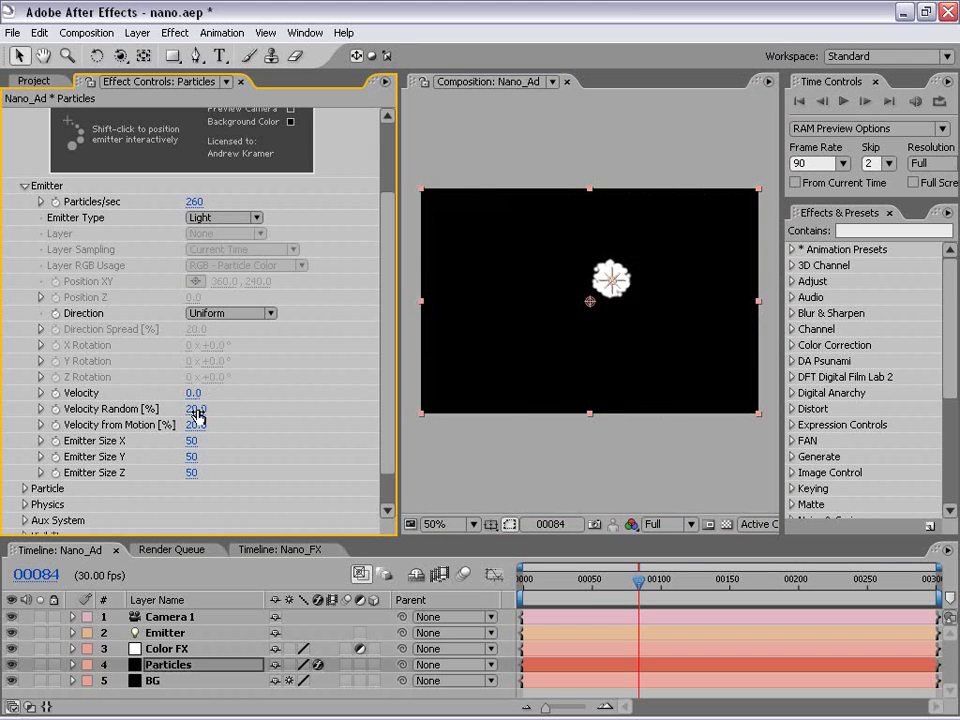
pyautogui.write('0')
pyautogui.click(204, 424)
pyautogui.write('0')
# Step: Set Particular's Emitter Size X, Emitter Size Y and Emitter Size Z to 0
pyautogui.click(193, 441)
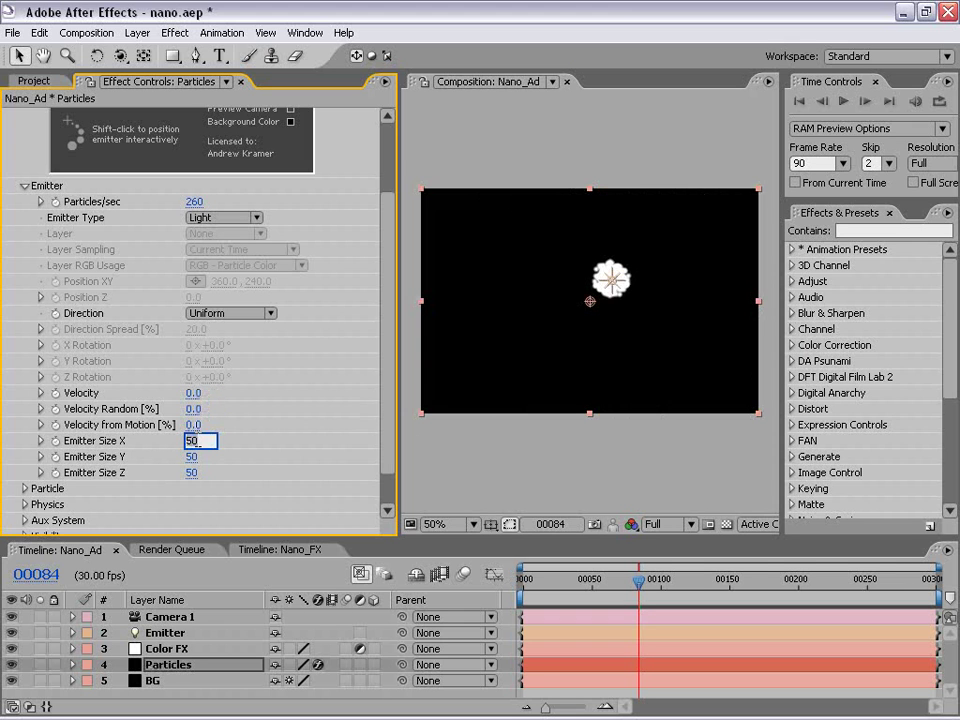
pyautogui.write('0')
pyautogui.click(190, 457)
pyautogui.write('0')
pyautogui.press('Return')
pyautogui.click(190, 472)
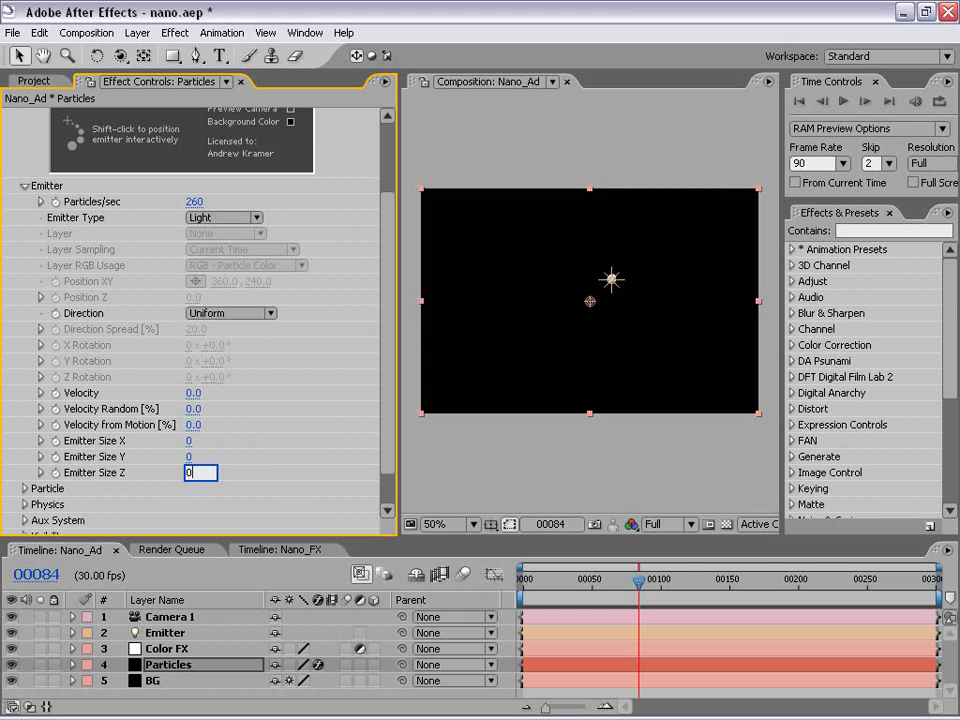
pyautogui.write('0')
pyautogui.press('Return')
# Step: Try an Emitter Size X of 90 and Y of 55, and reset all three emitter sizes to 0
pyautogui.moveTo(196, 393)
pyautogui.mouseDown()
pyautogui.moveTo(230, 393)
pyautogui.moveTo(198, 393)
pyautogui.moveTo(214, 396)
pyautogui.mouseUp()
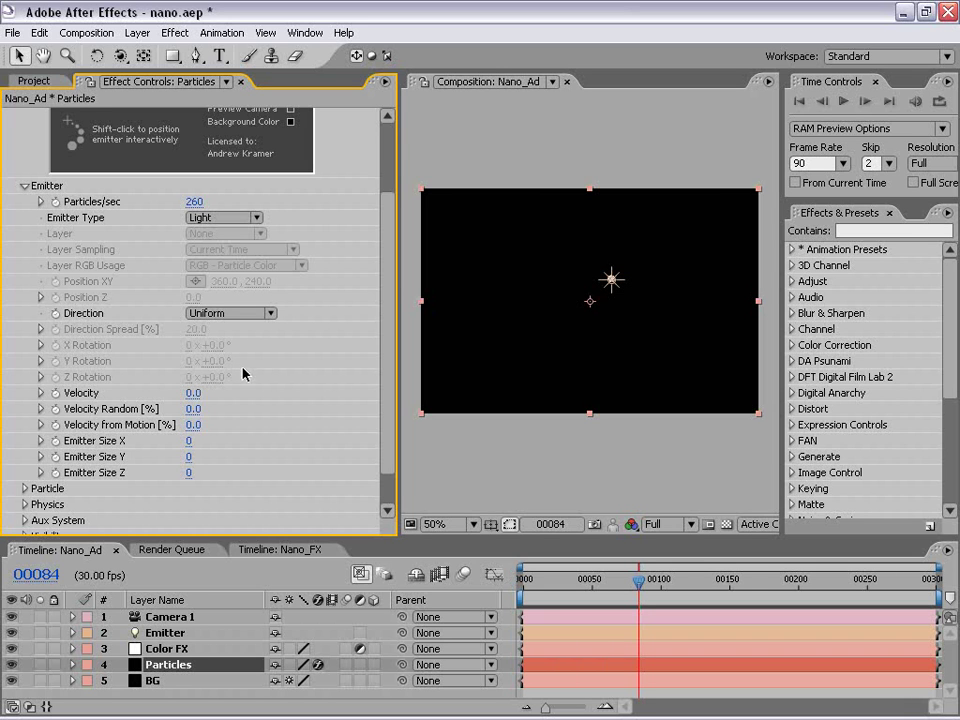
pyautogui.moveTo(187, 442); pyautogui.dragTo(266, 439)
pyautogui.moveTo(190, 456); pyautogui.dragTo(230, 472)
pyautogui.click(189, 473)
pyautogui.write('0')
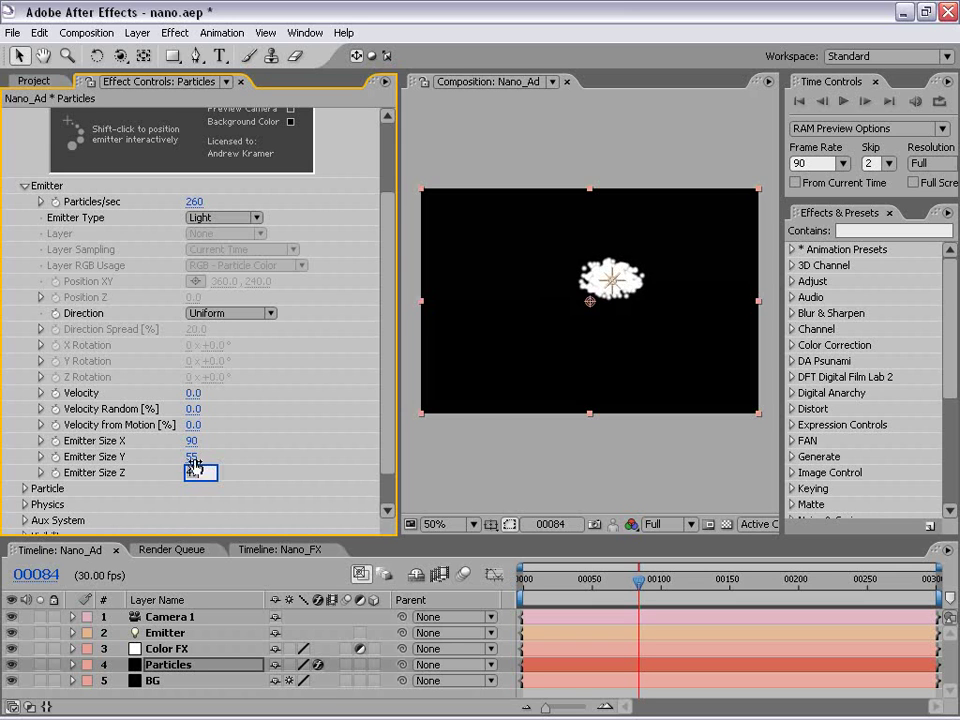
pyautogui.press('Return')
pyautogui.click(190, 456)
pyautogui.write('0')
pyautogui.press('Return')
pyautogui.click(190, 441)
pyautogui.write('0')
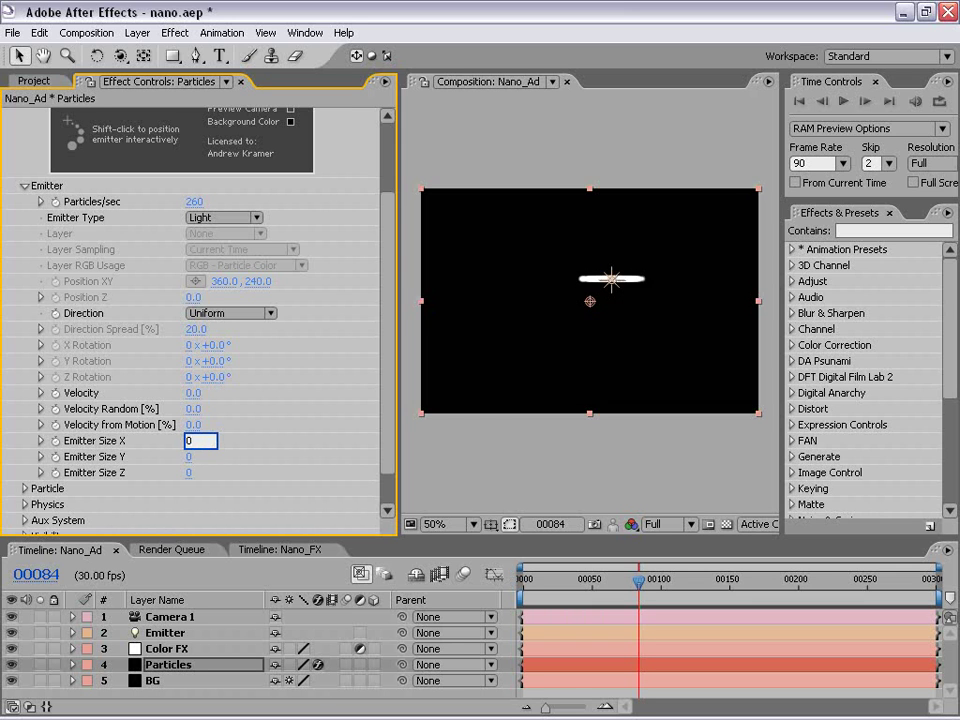
pyautogui.press('Return')
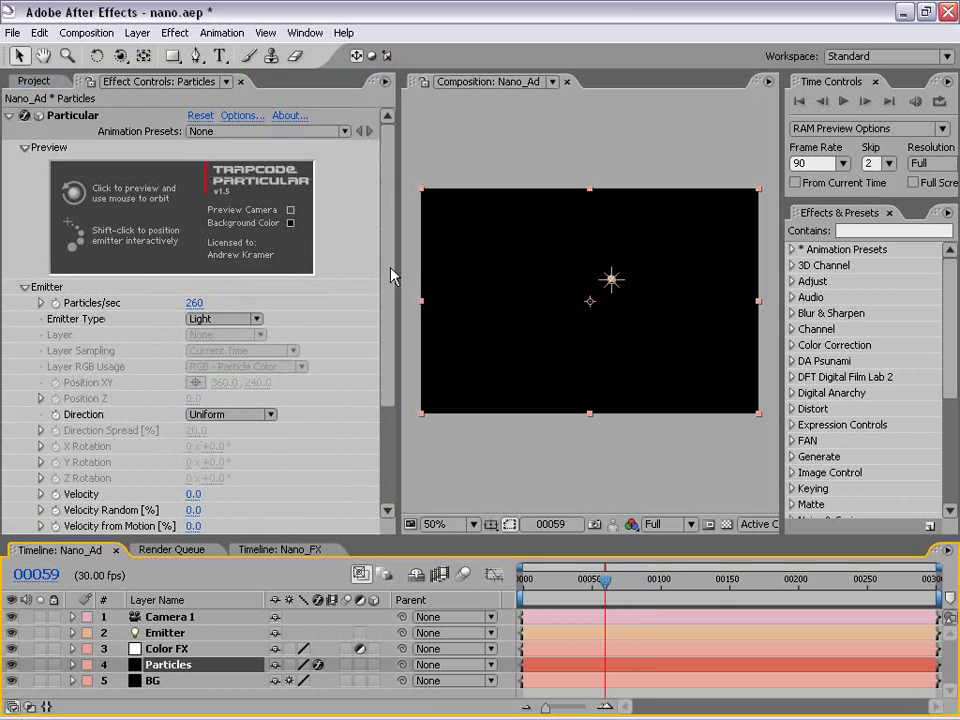
# Step: Move the current time to frame 0 and set the particle Life to 5 seconds in Particular's Particle settings
pyautogui.scroll(-2, 392, 274)
pyautogui.scroll(-3, 392, 296)
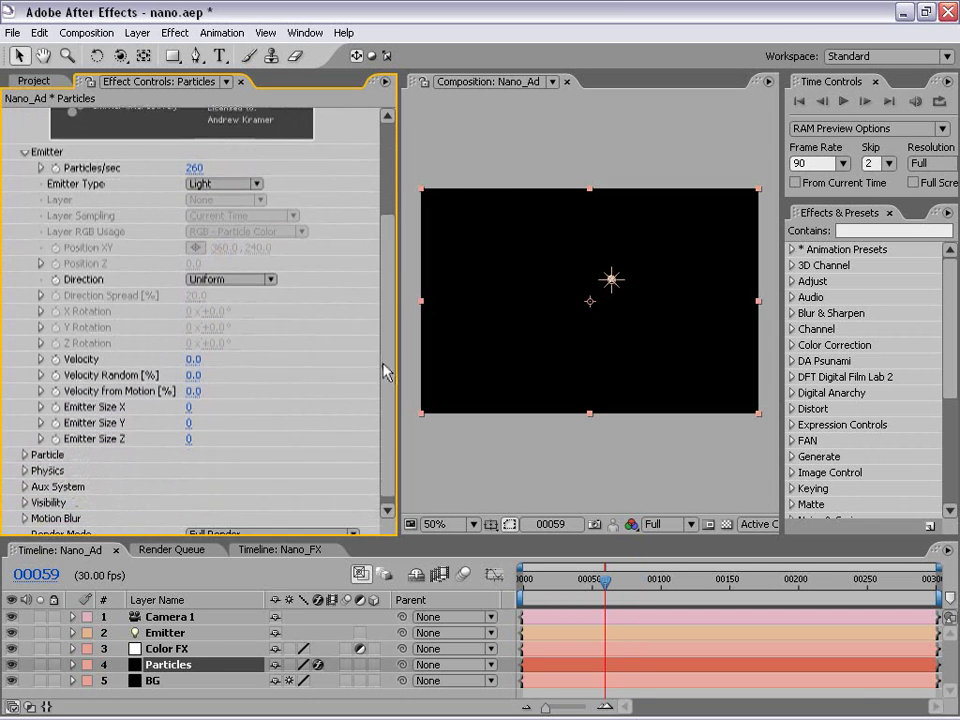
pyautogui.click(22, 448)
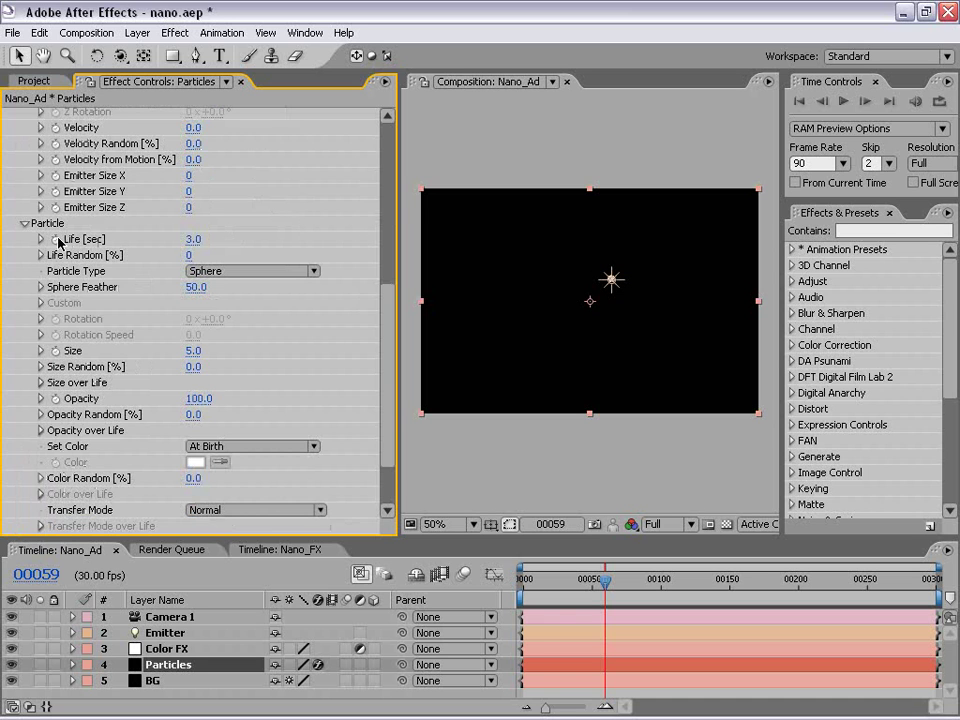
pyautogui.moveTo(604, 580); pyautogui.dragTo(522, 580)
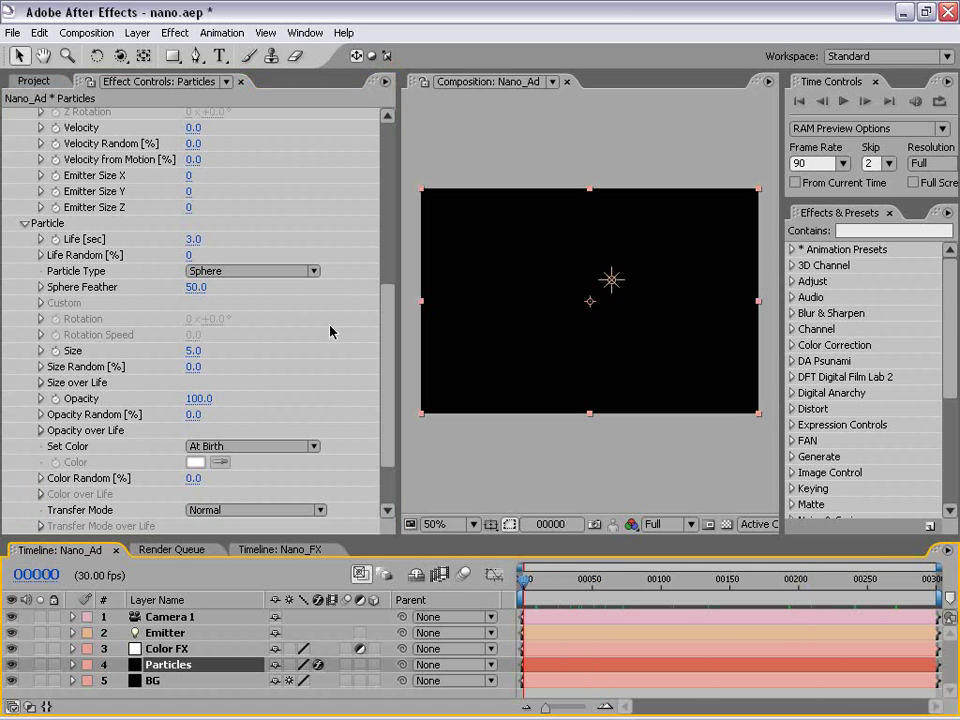
pyautogui.click(200, 240)
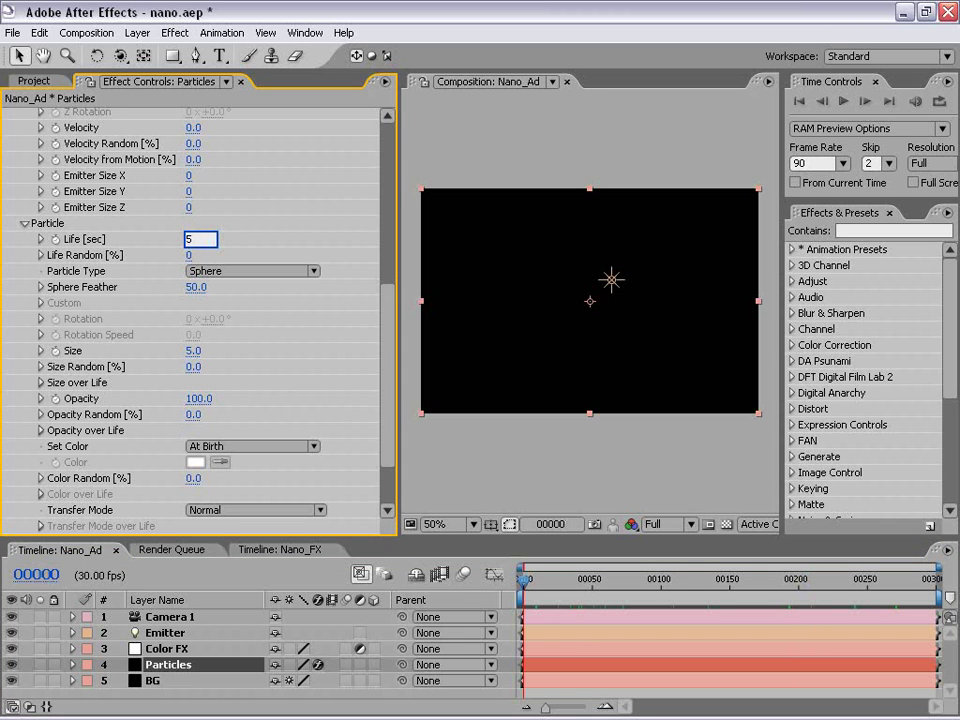
pyautogui.press('Return')
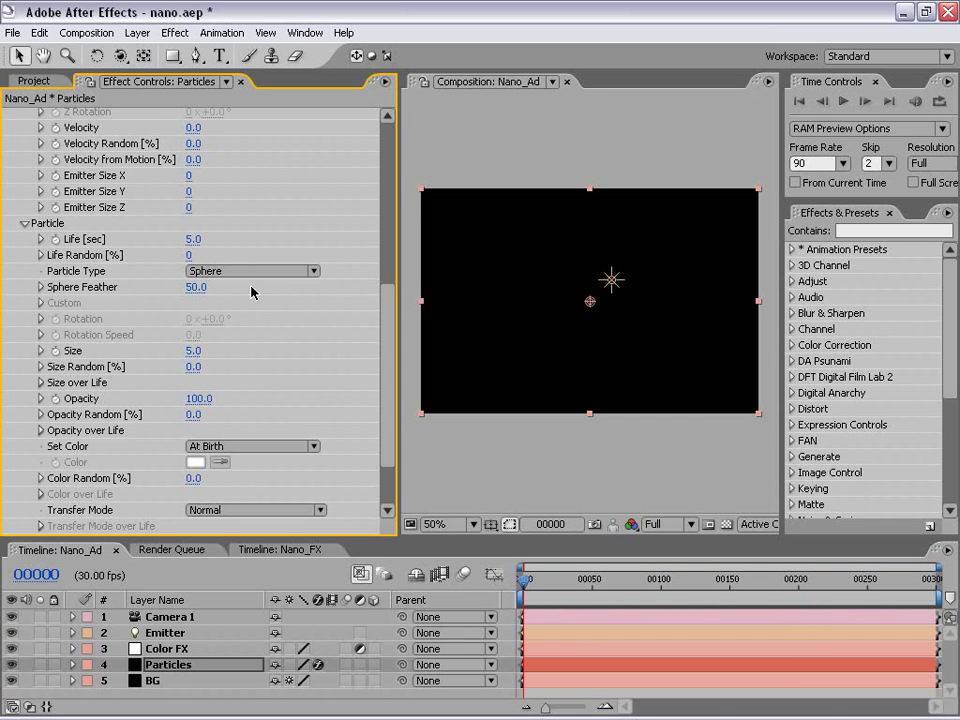
# Step: Review the available Particle Type options, keep Sphere, and deselect the Particles layer
pyautogui.moveTo(396, 541)
pyautogui.mouseDown()
pyautogui.moveTo(396, 515)
pyautogui.moveTo(396, 562)
pyautogui.moveTo(396, 540)
pyautogui.mouseUp()
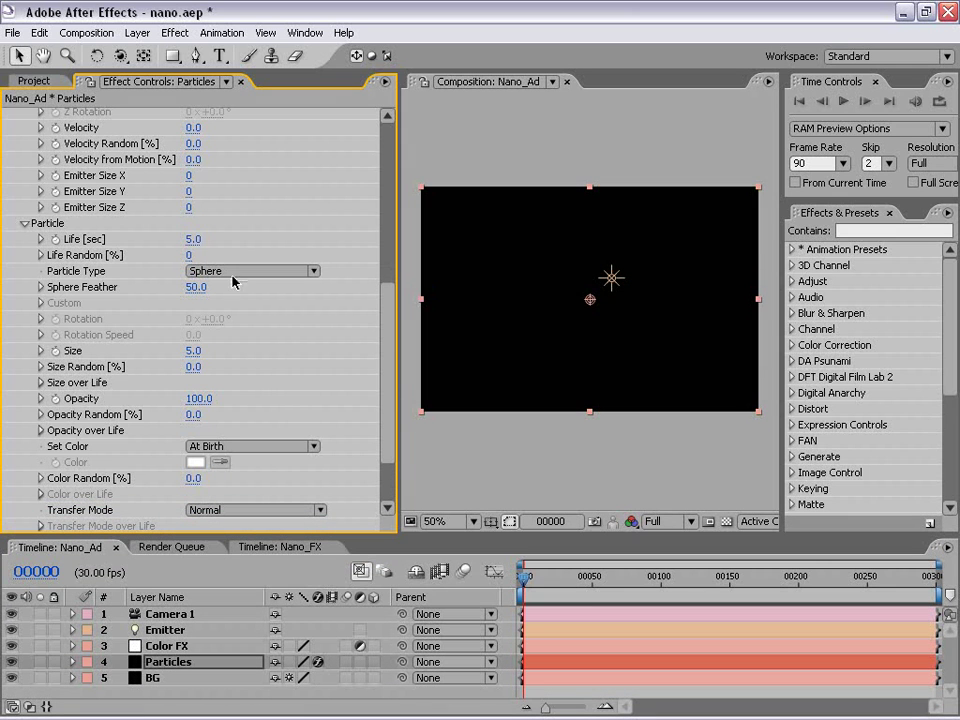
pyautogui.click(240, 272)
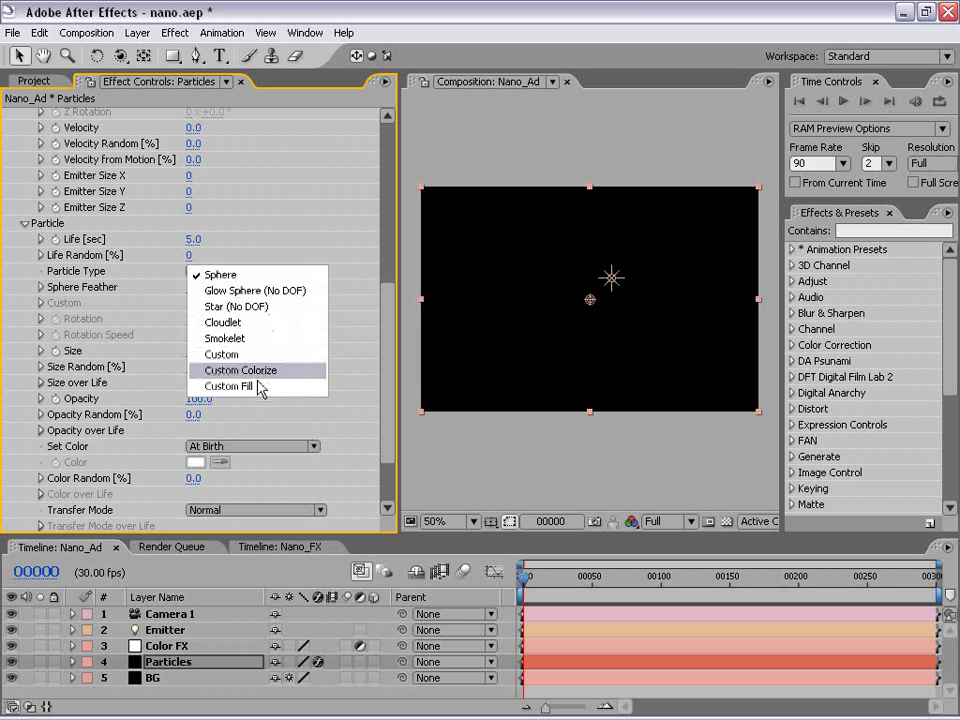
pyautogui.click(228, 238)
pyautogui.click(422, 422)
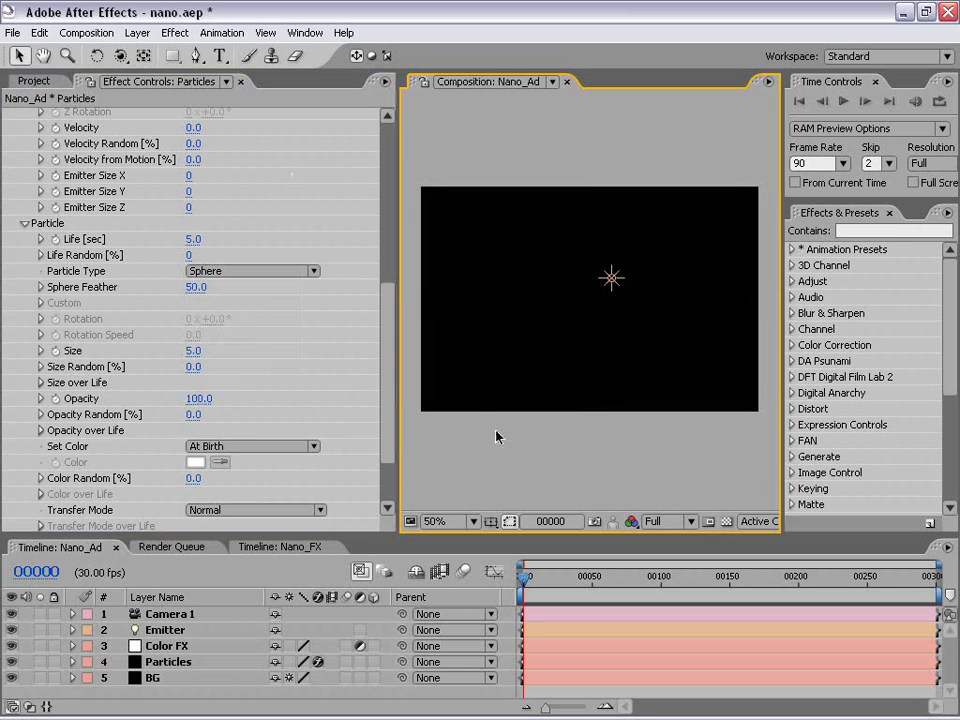
# Step: Create a new composition named Particle_50, 50 x 50 pixels, with a duration of 1 frame
pyautogui.click(80, 32)
pyautogui.click(78, 54)
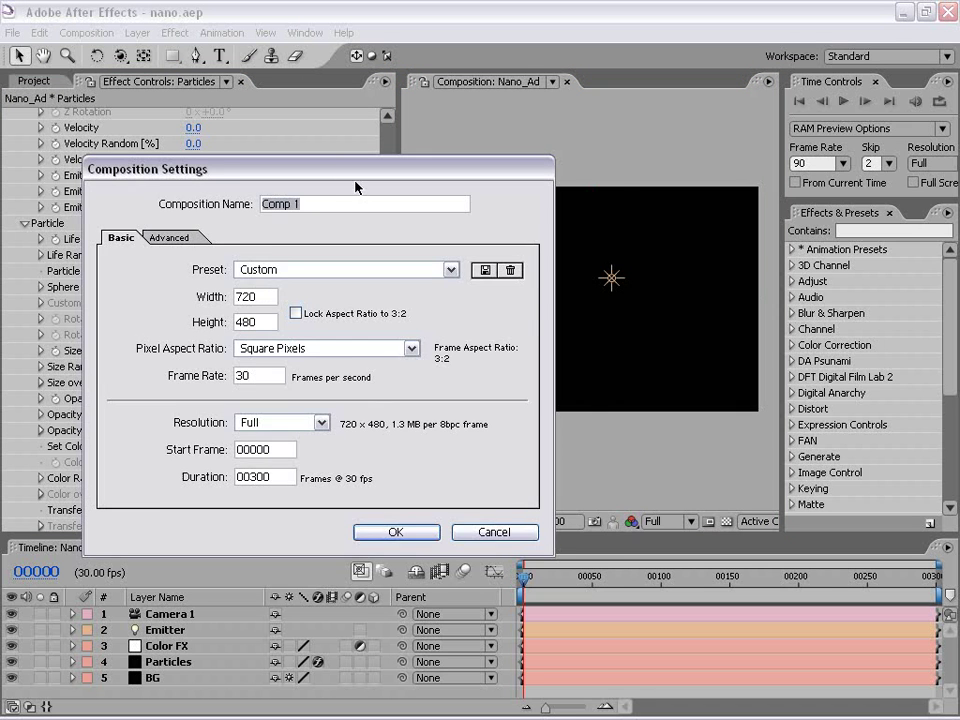
pyautogui.moveTo(331, 171); pyautogui.dragTo(405, 157)
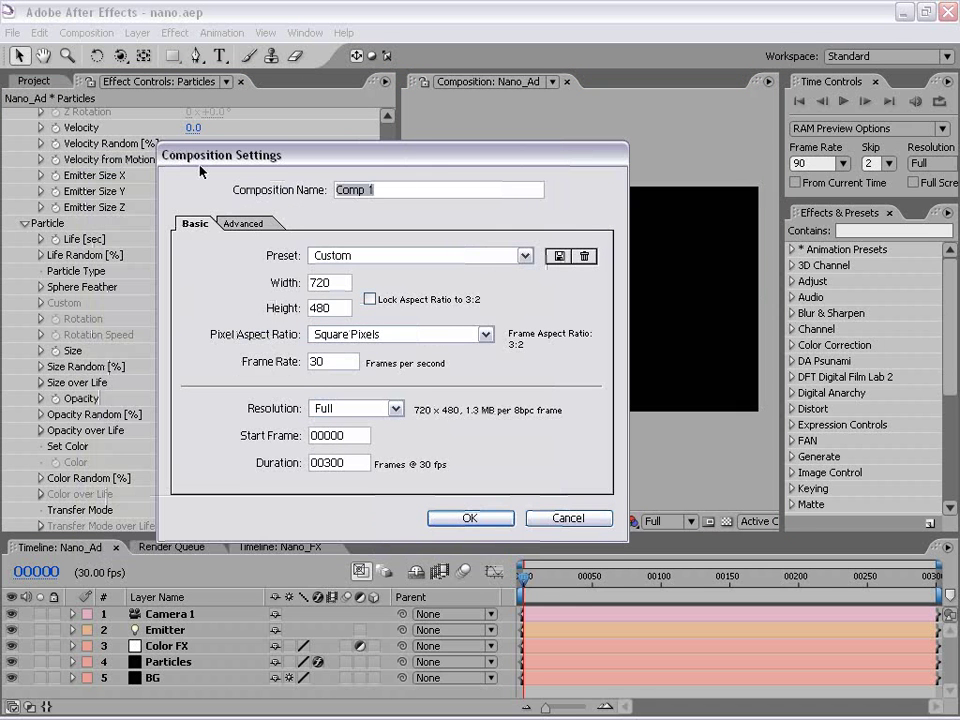
pyautogui.write('Particle_')
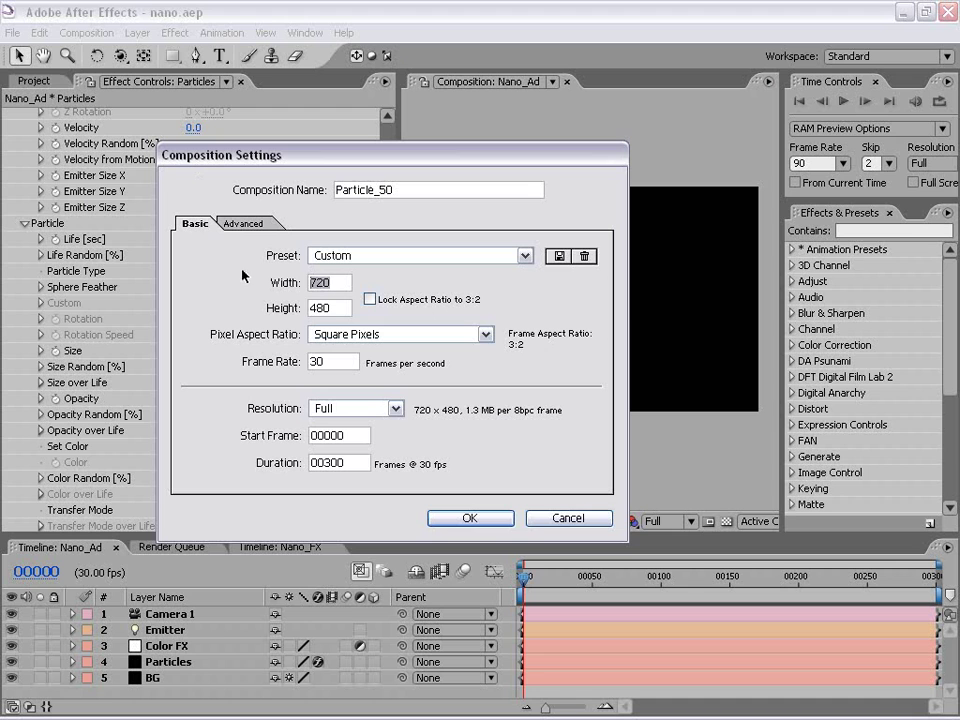
pyautogui.write('50')
pyautogui.press('Tab')
pyautogui.write('50')
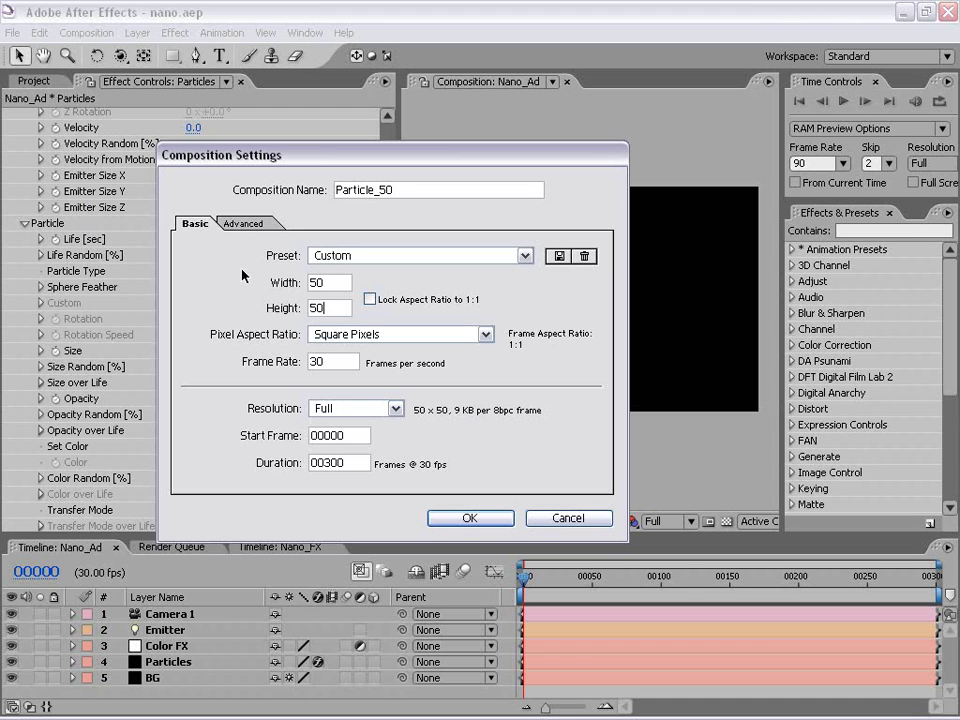
pyautogui.doubleClick(344, 462)
pyautogui.write('1')
pyautogui.click(440, 517)
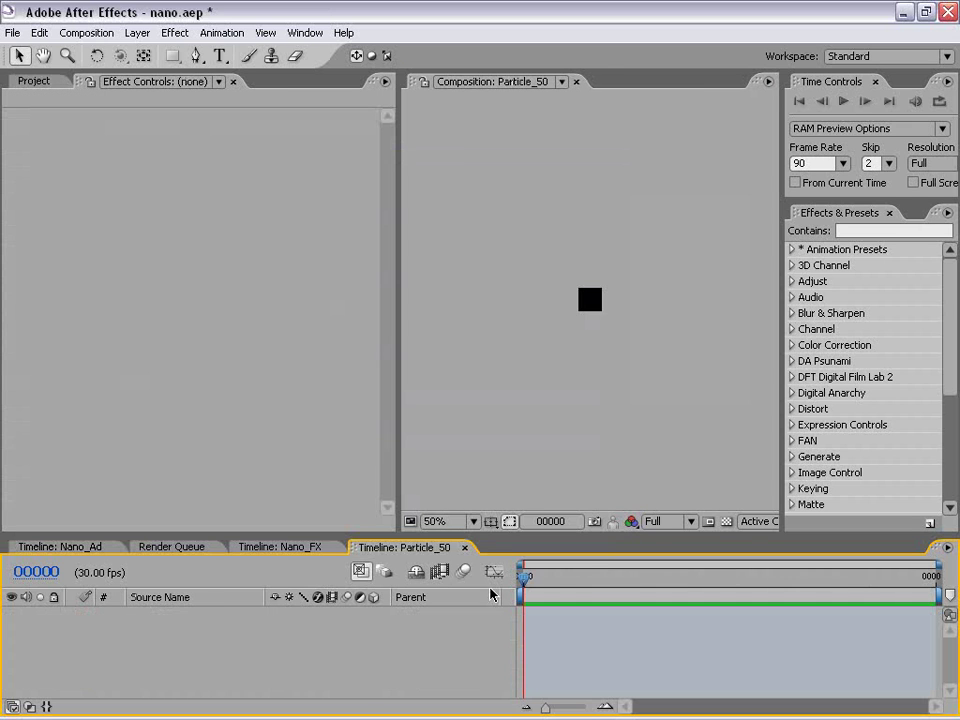
# Step: Add a white 50 x 50 pixel solid layer to the Particle_50 composition
pyautogui.click(576, 353)
pyautogui.scroll(5, 577, 318)
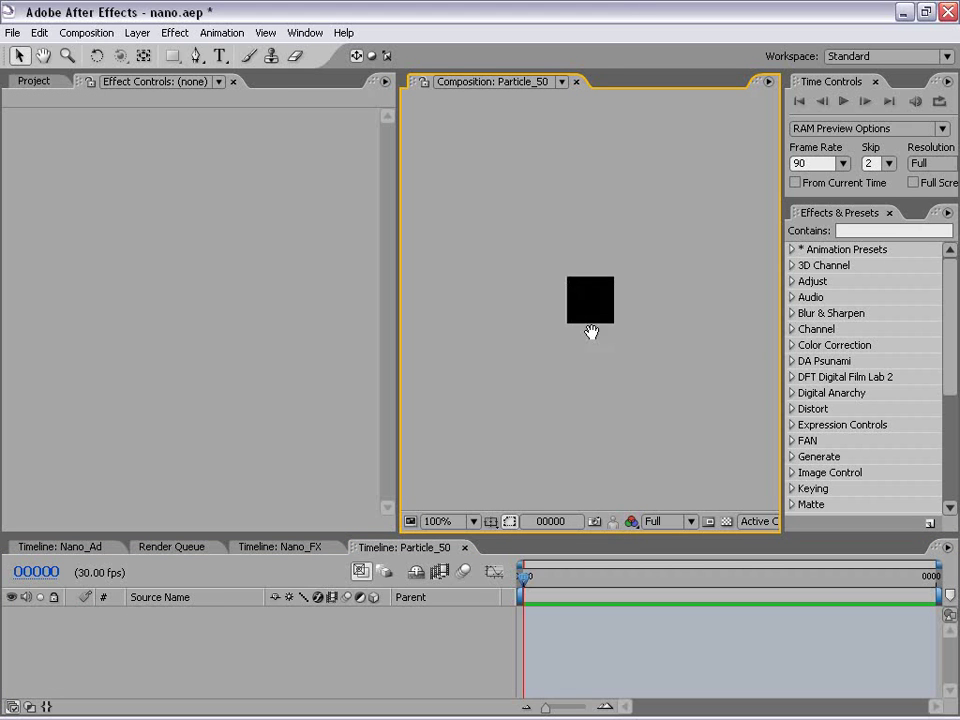
pyautogui.click(127, 35)
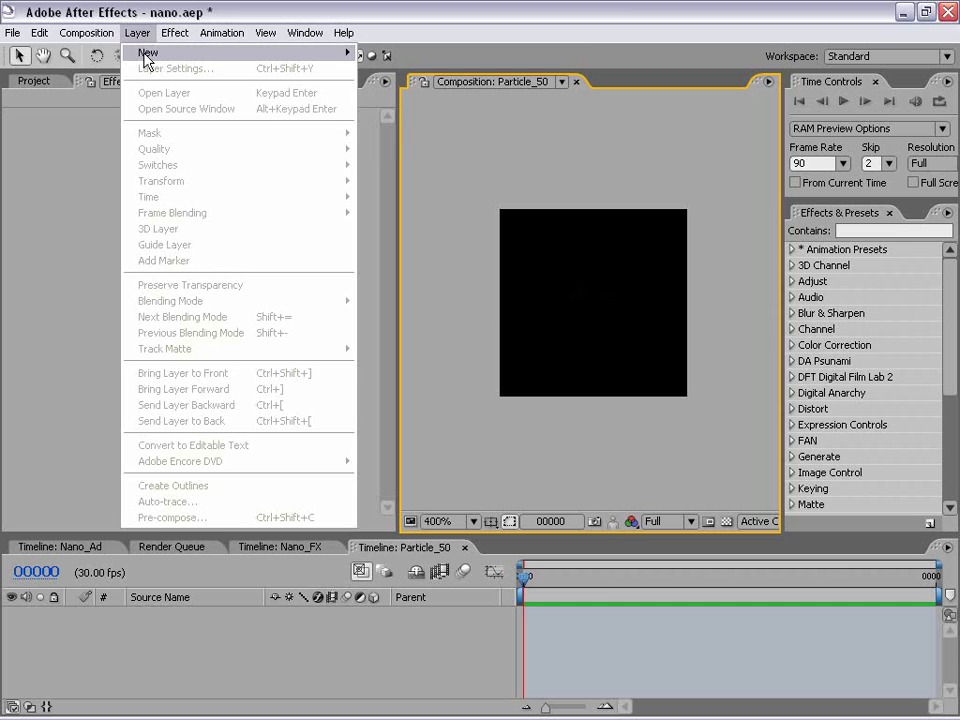
pyautogui.moveTo(150, 55)
pyautogui.click(424, 81)
pyautogui.click(391, 426)
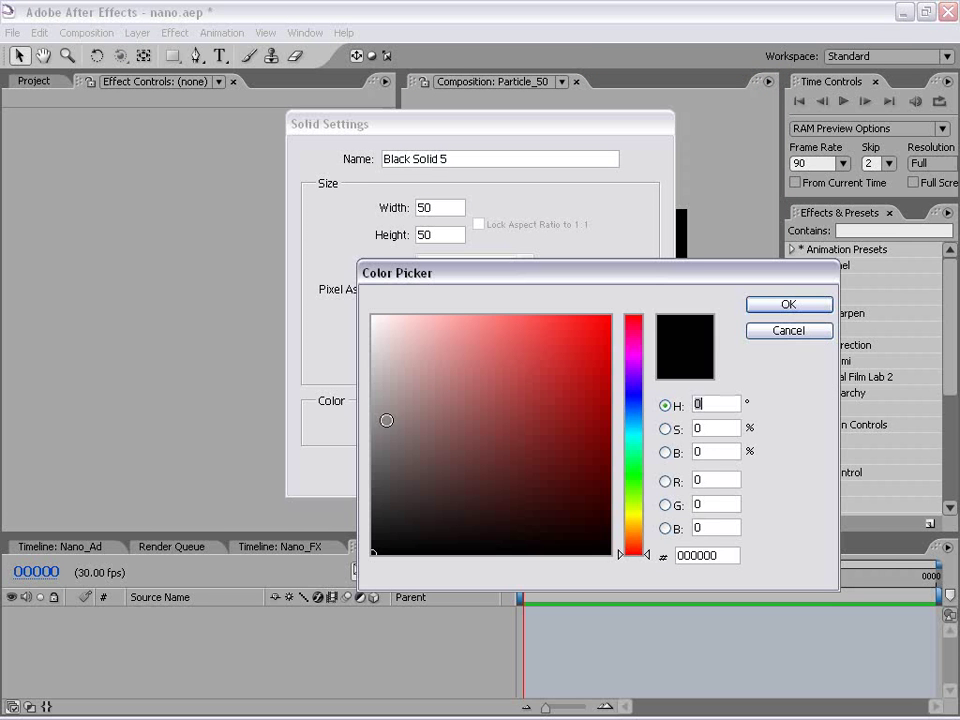
pyautogui.moveTo(386, 418); pyautogui.dragTo(279, 268)
pyautogui.click(776, 309)
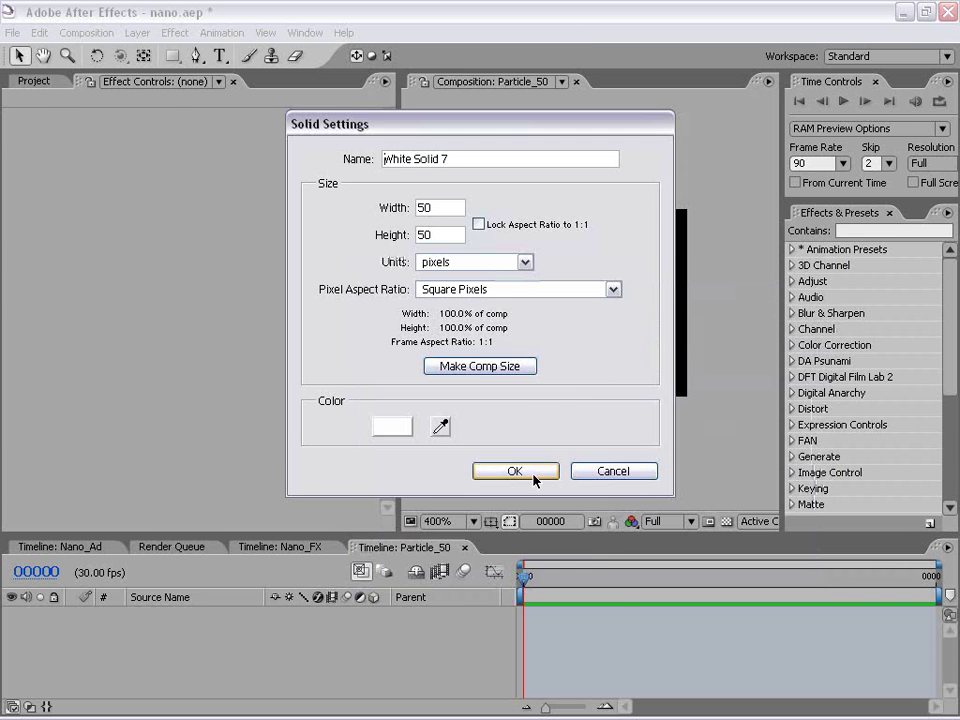
pyautogui.click(510, 470)
pyautogui.press('.')
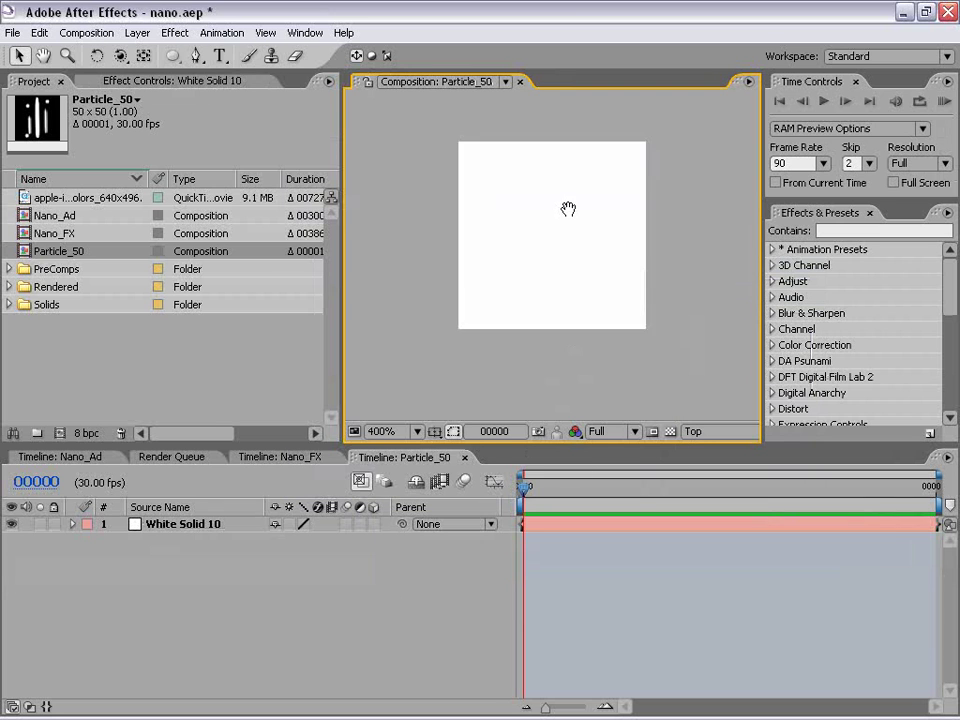
pyautogui.moveTo(491, 207); pyautogui.dragTo(469, 229)
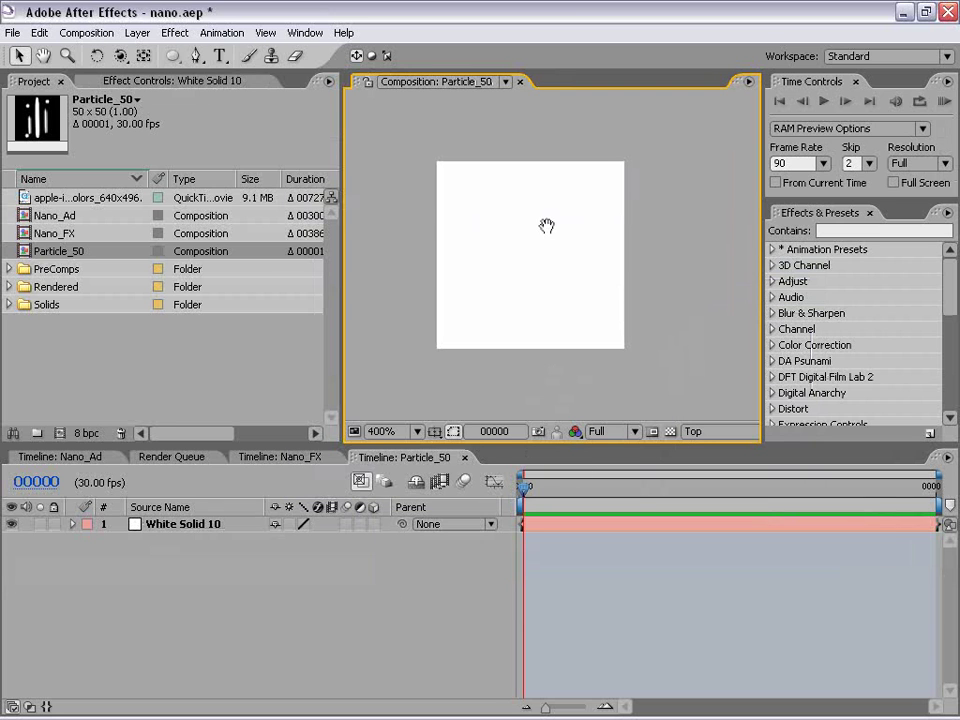
# Step: Draw a tall, narrow closed mask with tapered ends down the middle of White Solid 10 using the Pen tool
pyautogui.click(195, 56)
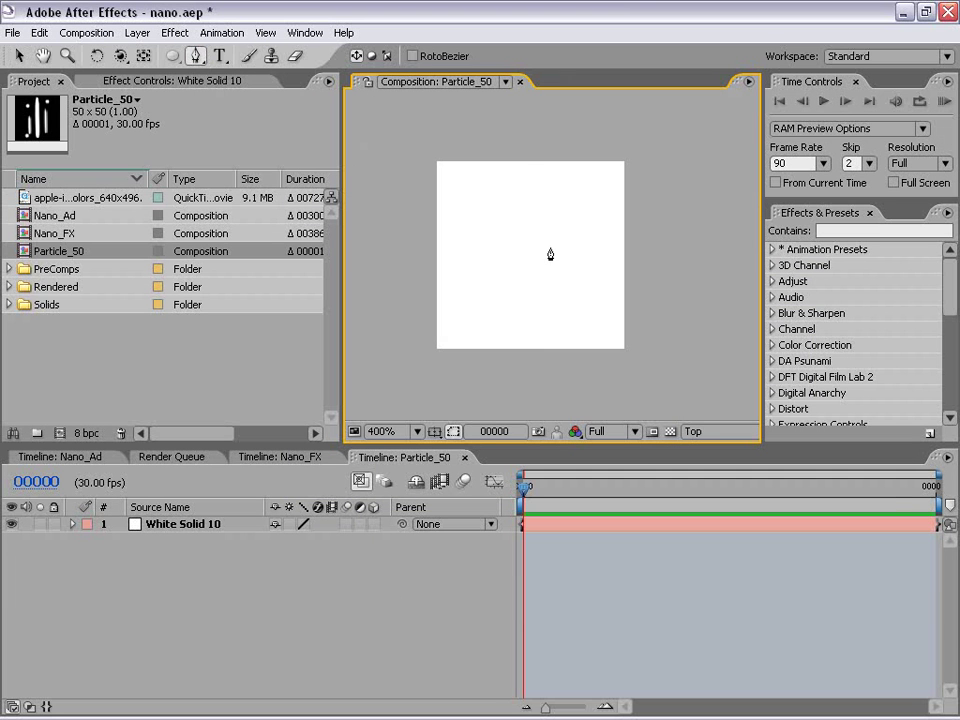
pyautogui.click(555, 523)
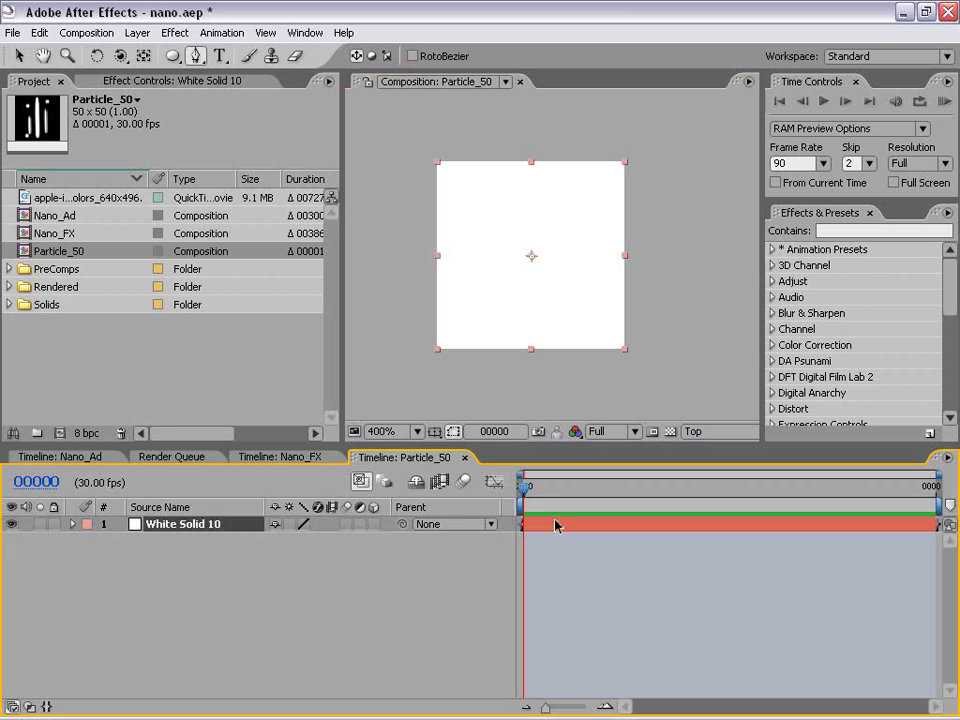
pyautogui.click(528, 169)
pyautogui.click(513, 215)
pyautogui.click(514, 258)
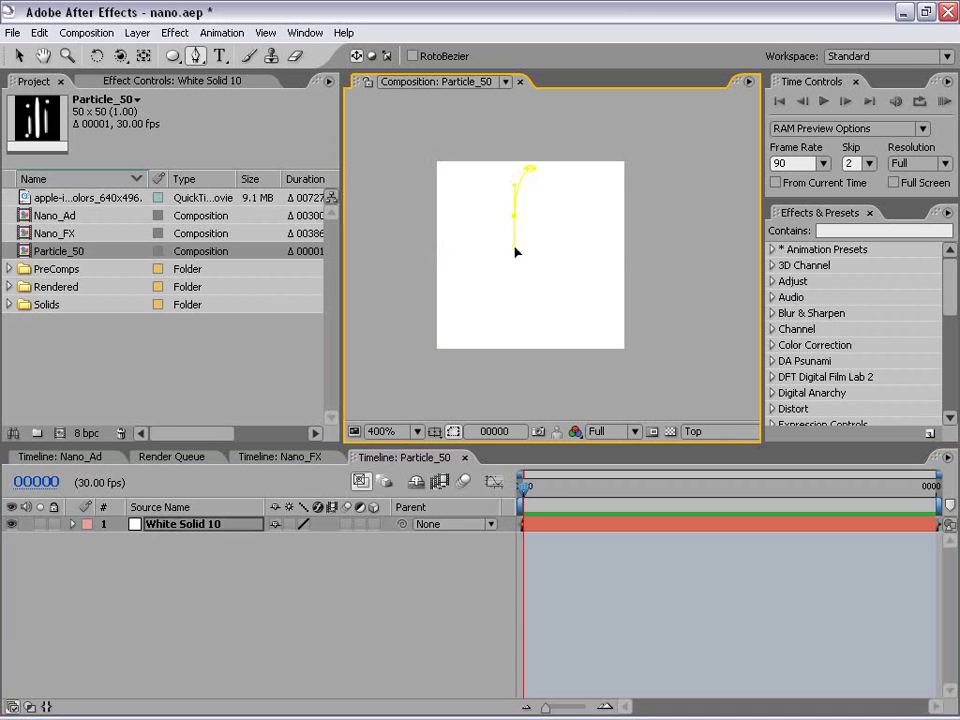
pyautogui.hotkey('ctrl', 'z')
pyautogui.click(518, 266)
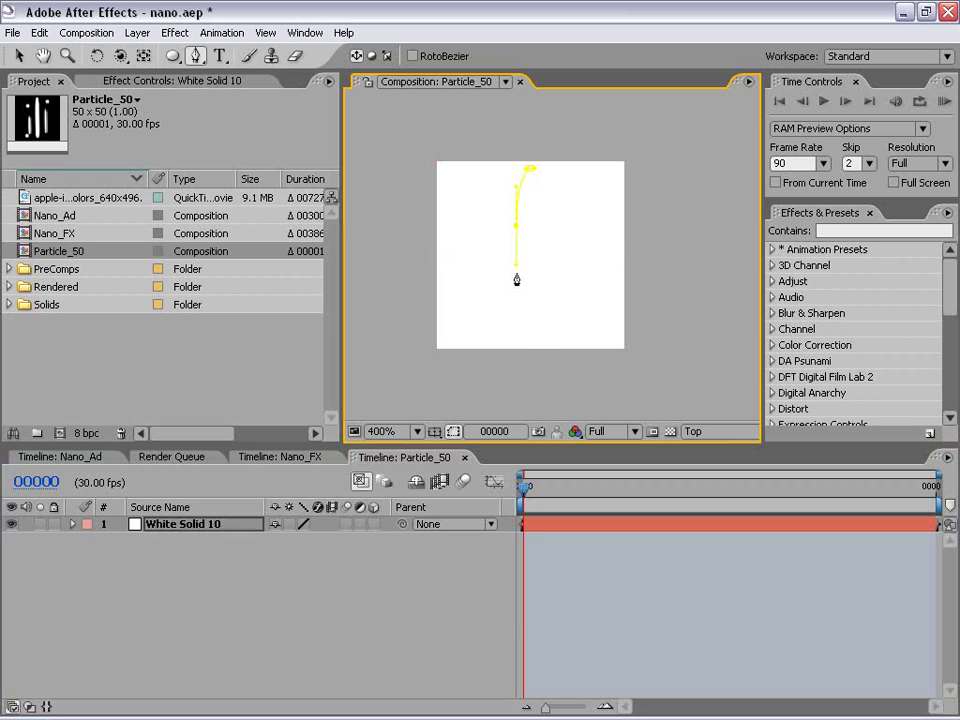
pyautogui.moveTo(526, 328); pyautogui.dragTo(530, 342)
pyautogui.click(537, 224)
pyautogui.click(530, 169)
pyautogui.press('v')
# Step: Adjust the streak mask's side and bottom points on White Solid 10 to straighten its shape
pyautogui.scroll(1, 530, 215)
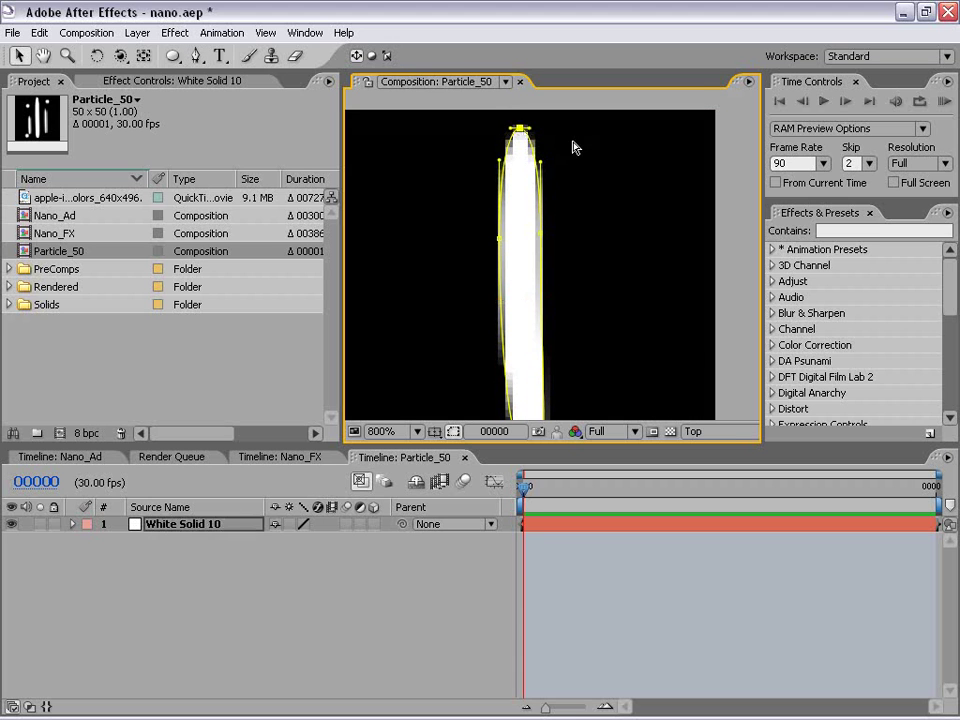
pyautogui.scroll(-1, 543, 270)
pyautogui.moveTo(543, 270); pyautogui.dragTo(534, 245)
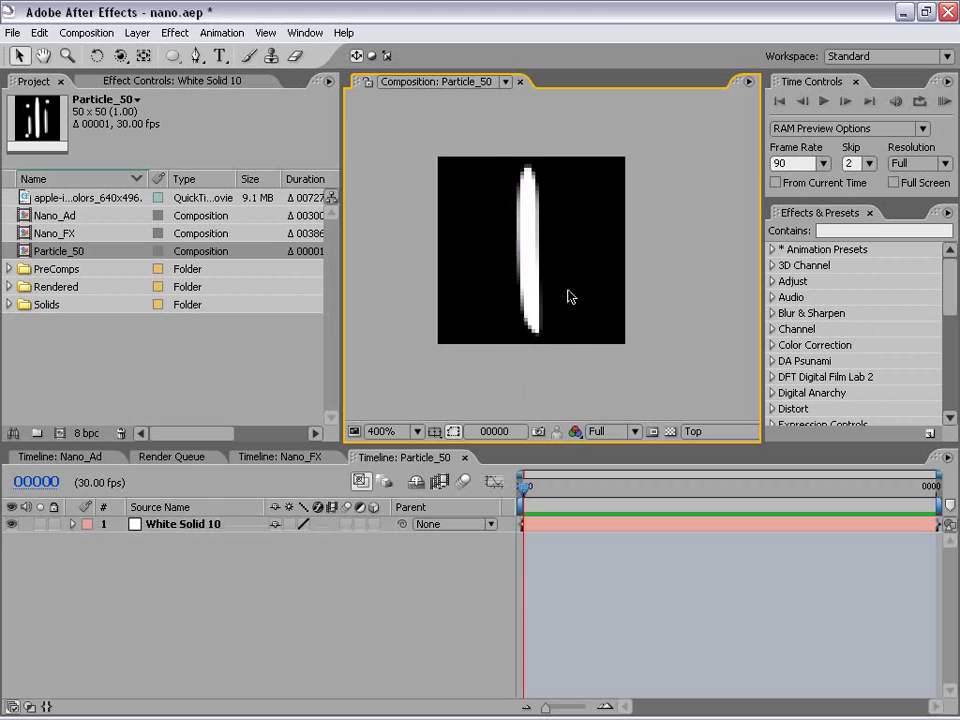
pyautogui.click(534, 249)
pyautogui.click(538, 220)
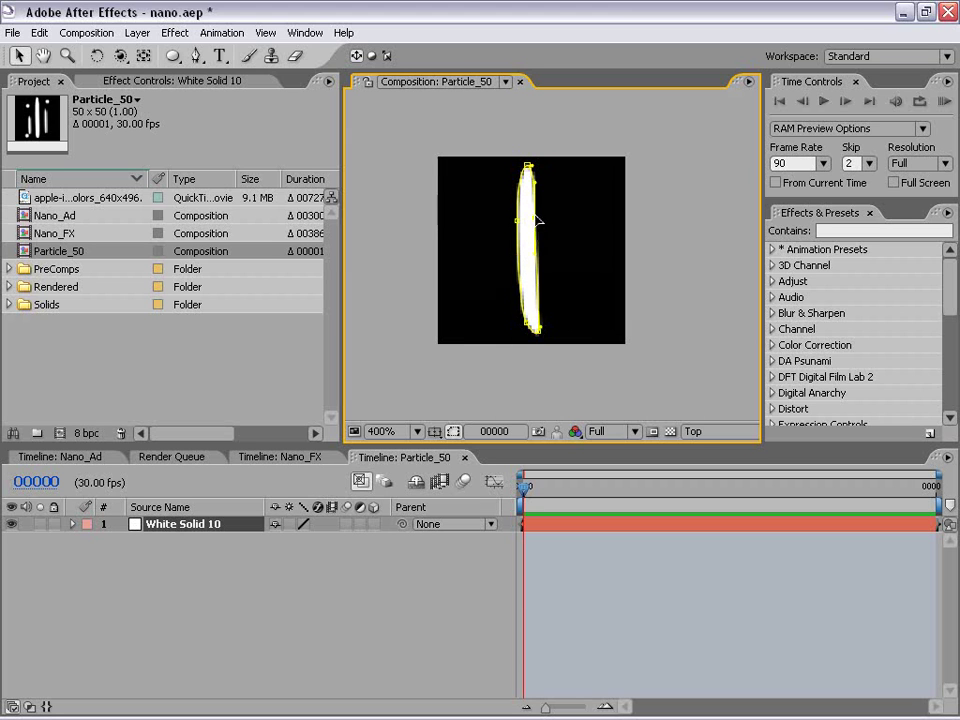
pyautogui.click(535, 334)
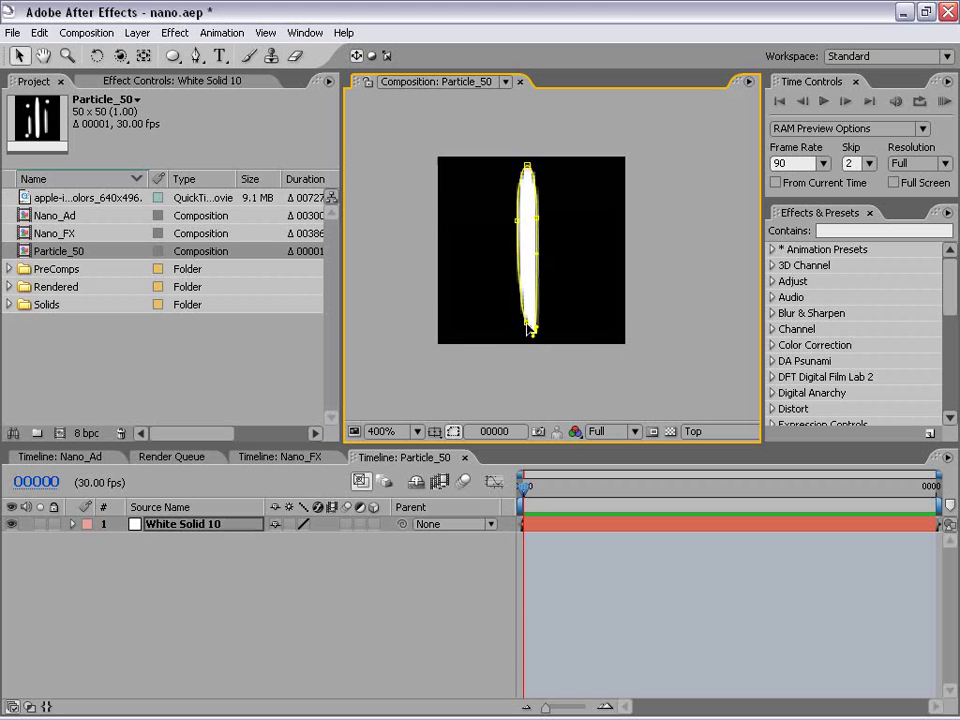
pyautogui.doubleClick(525, 268)
pyautogui.click(549, 524)
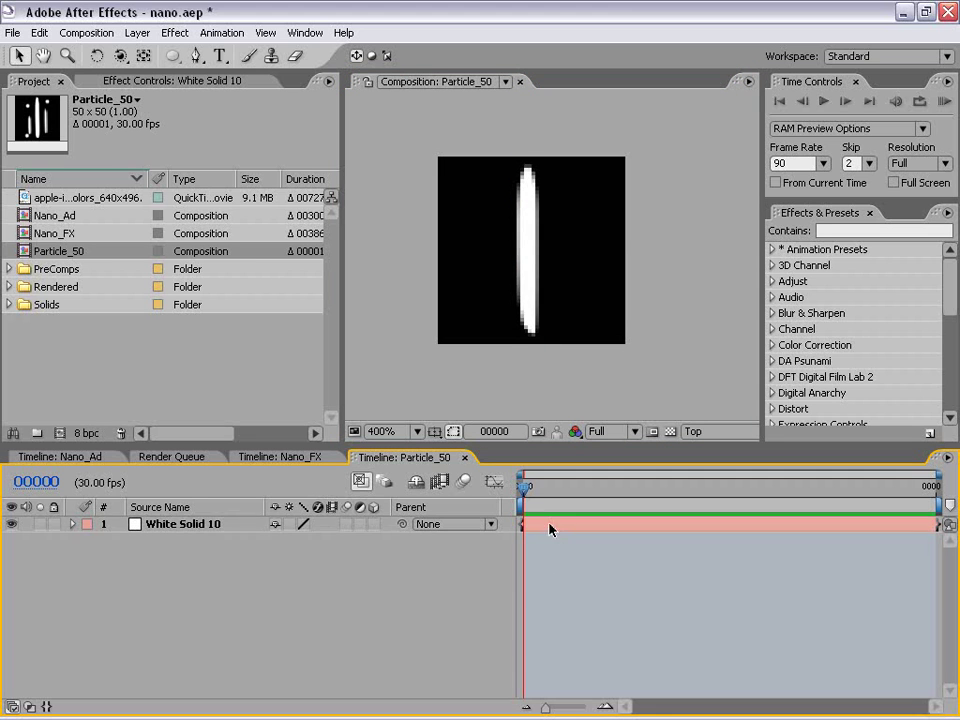
# Step: Duplicate the masked White Solid 10 layer twice
pyautogui.click(550, 526)
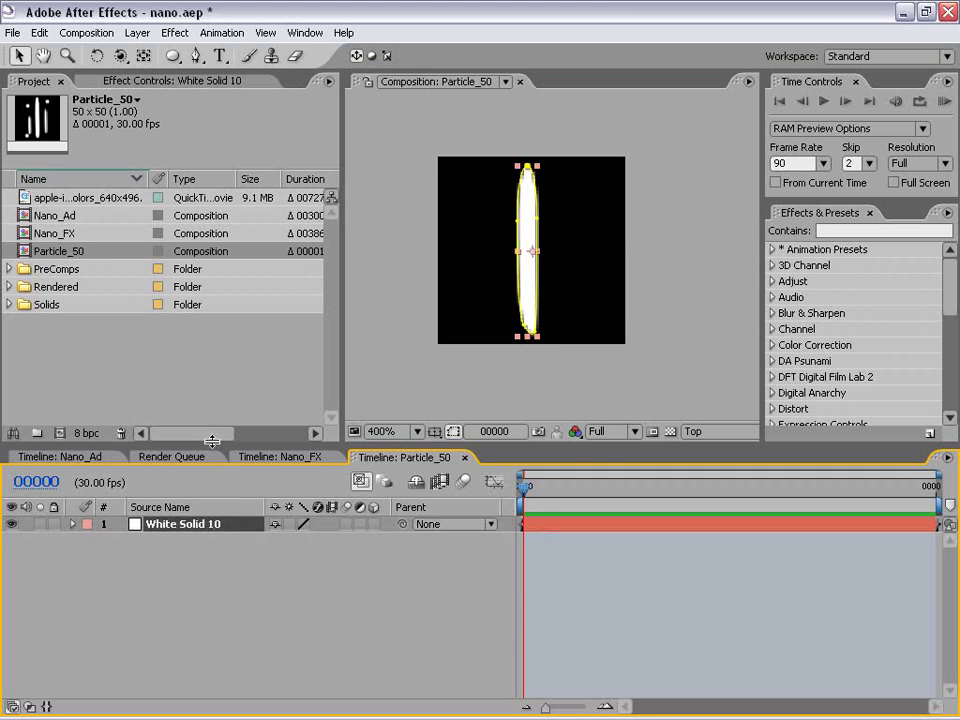
pyautogui.hotkey('ctrl', 'd')
pyautogui.hotkey('ctrl', 'd')
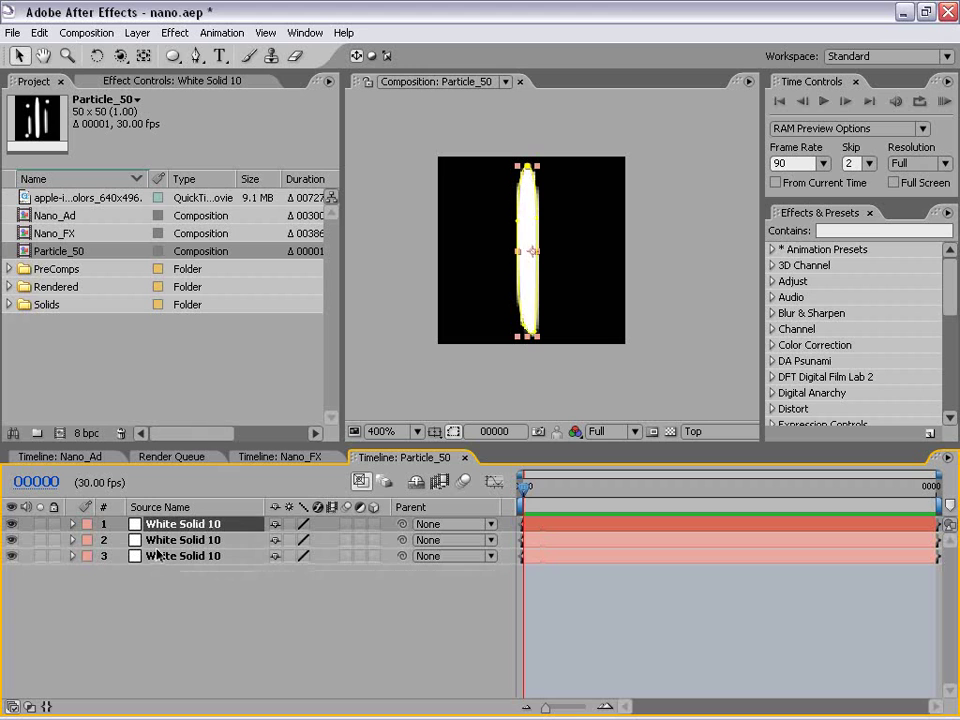
# Step: Move the layer 2 streak to the left of the central one and scale its mask down to about half height
pyautogui.click(150, 540)
pyautogui.moveTo(538, 210); pyautogui.dragTo(491, 245)
pyautogui.scroll(1, 513, 208)
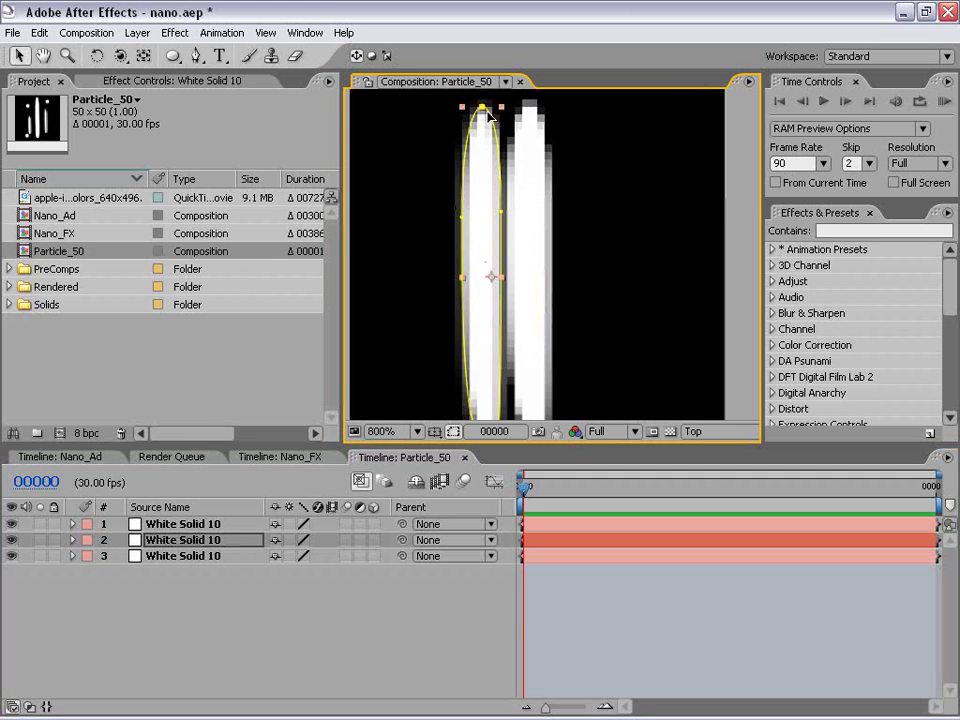
pyautogui.moveTo(501, 106); pyautogui.dragTo(476, 268)
pyautogui.scroll(-1, 476, 268)
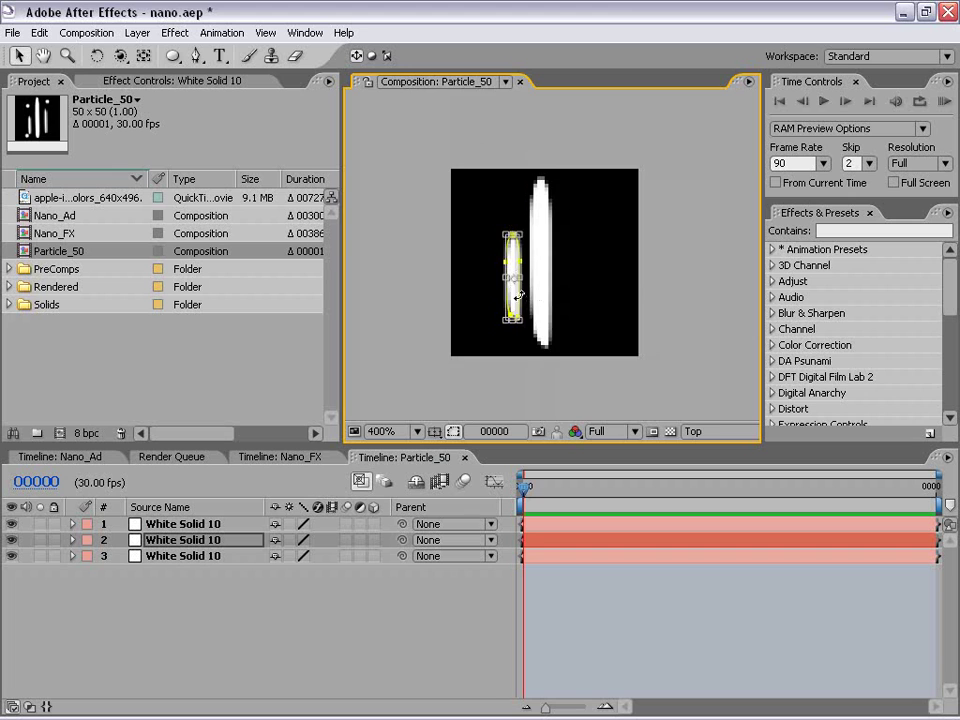
pyautogui.press('.')
pyautogui.moveTo(486, 298); pyautogui.dragTo(485, 300)
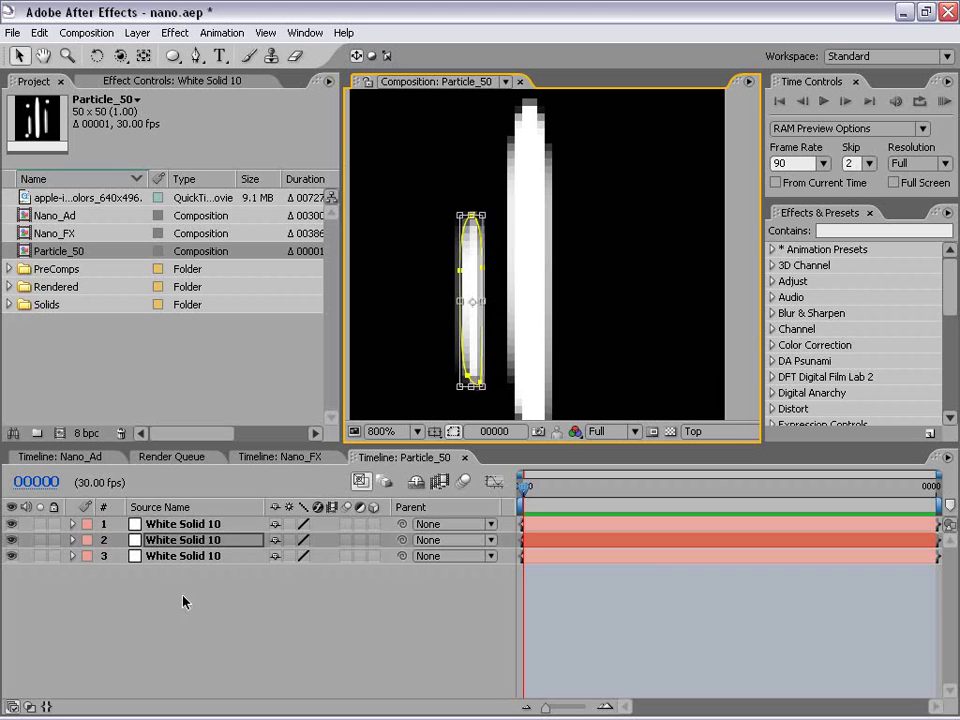
pyautogui.click(244, 579)
# Step: Move the layer 1 streak to the right of the central one, shorten its mask, and center it vertically
pyautogui.click(206, 524)
pyautogui.moveTo(533, 316); pyautogui.dragTo(587, 317)
pyautogui.press(',')
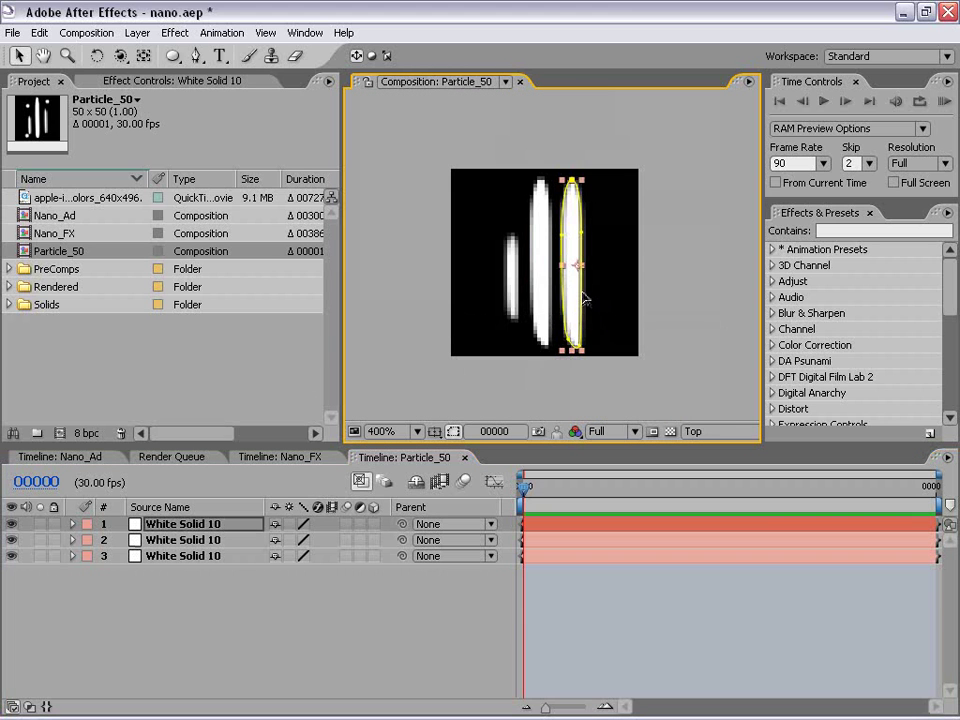
pyautogui.moveTo(578, 348); pyautogui.dragTo(574, 287)
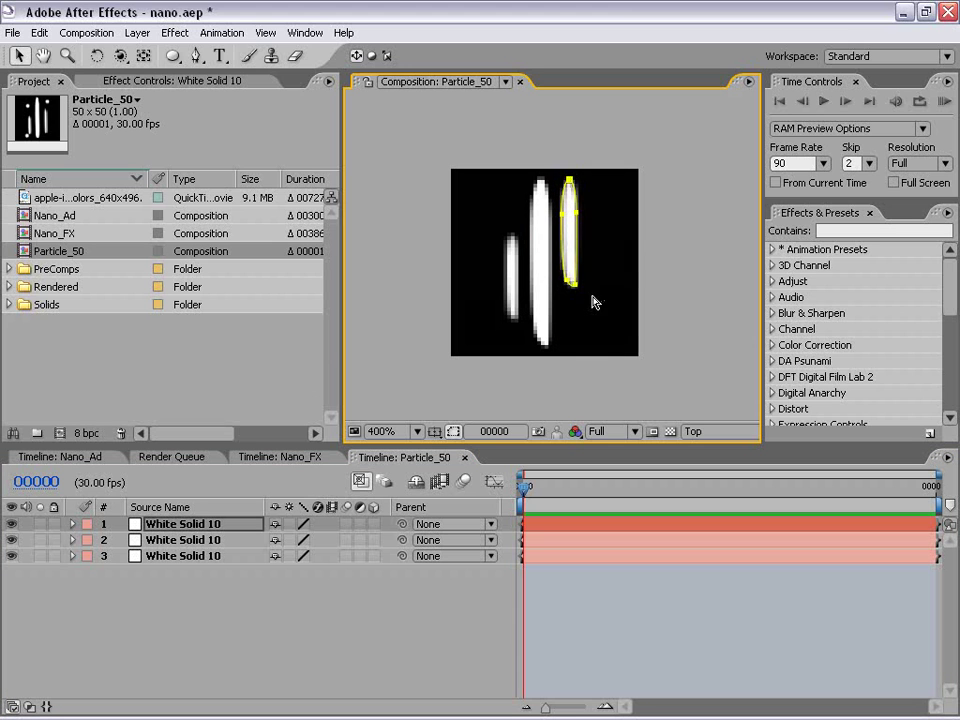
pyautogui.click(570, 259)
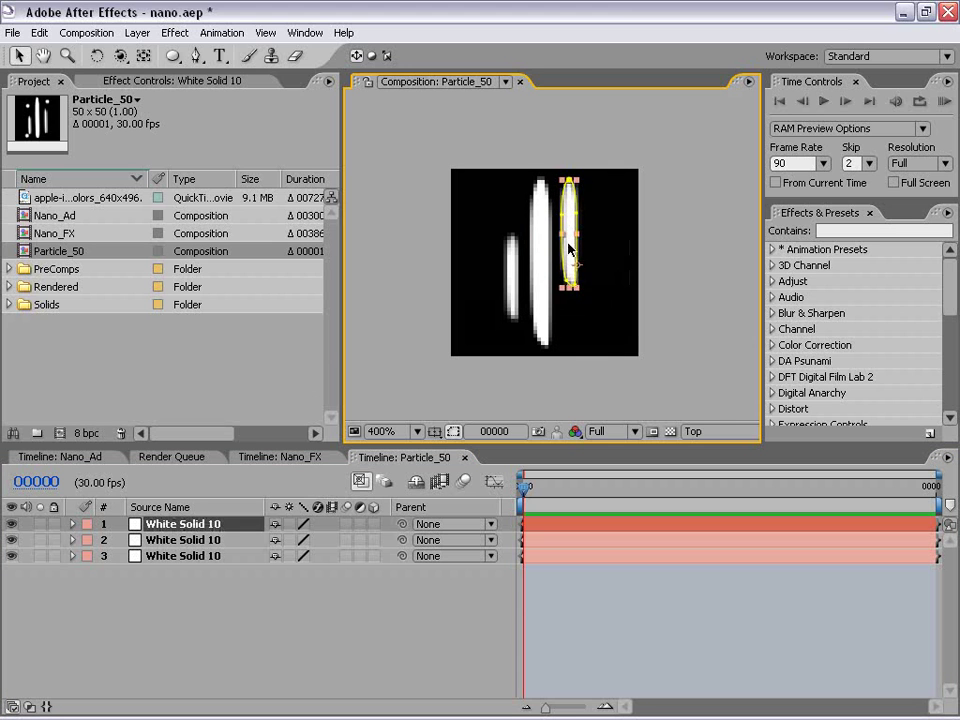
pyautogui.press('.')
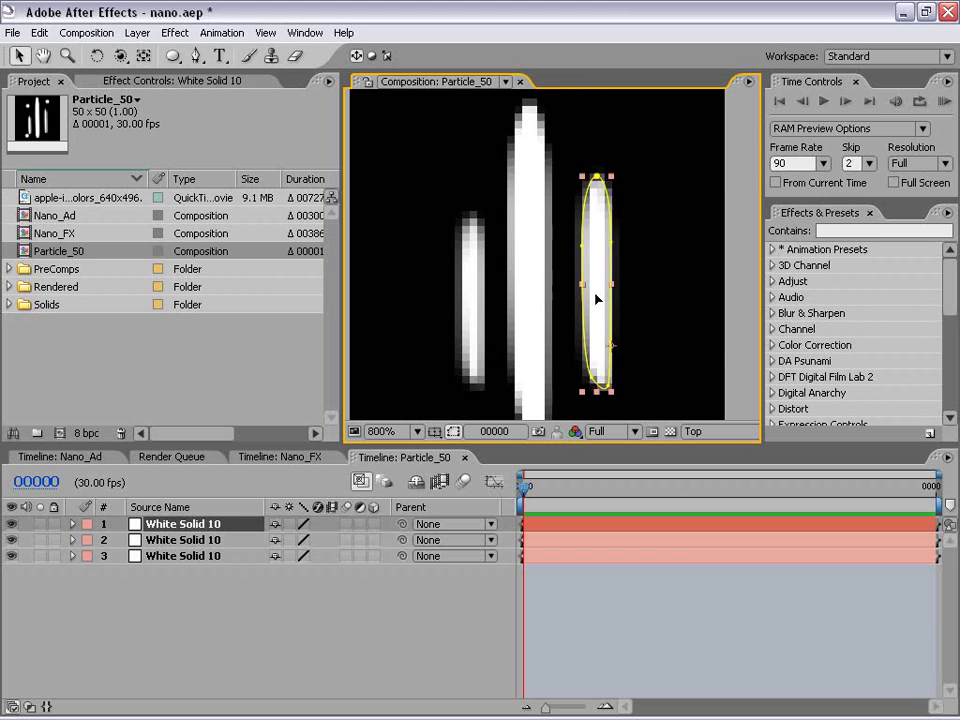
pyautogui.click(565, 298)
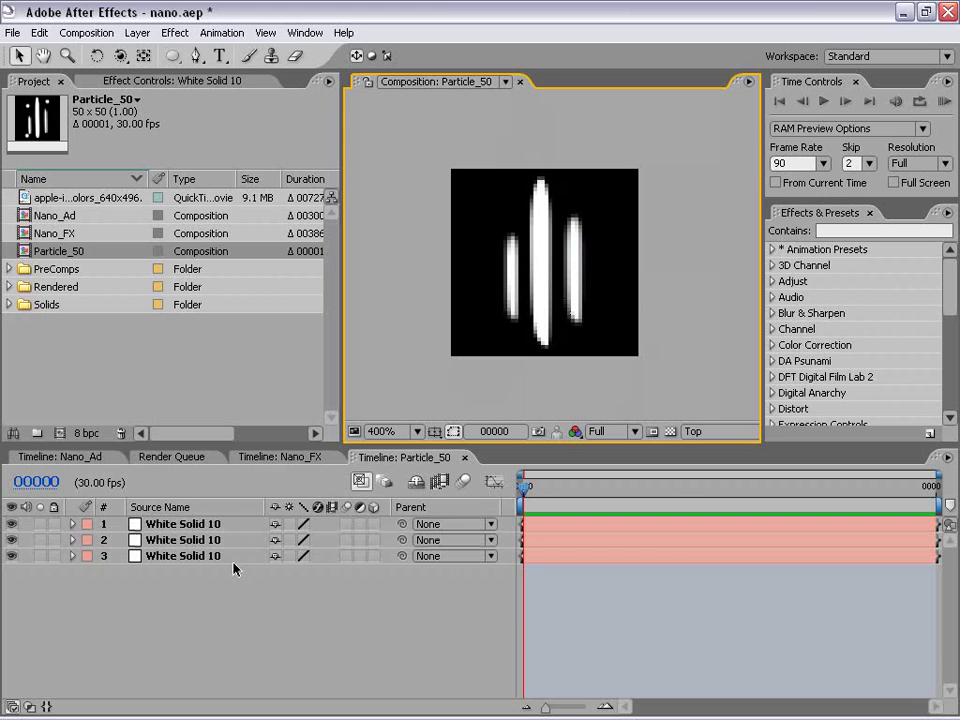
# Step: Add another white solid layer, White Solid 11, at 50 x 50 pixels
pyautogui.click(137, 33)
pyautogui.moveTo(200, 52)
pyautogui.click(400, 69)
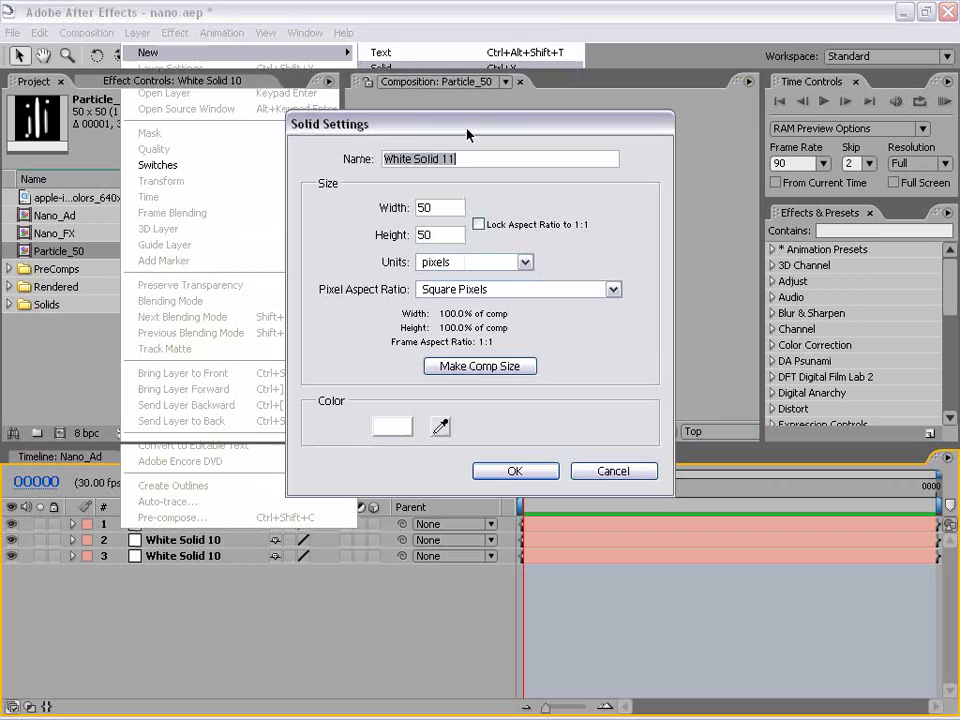
pyautogui.click(512, 470)
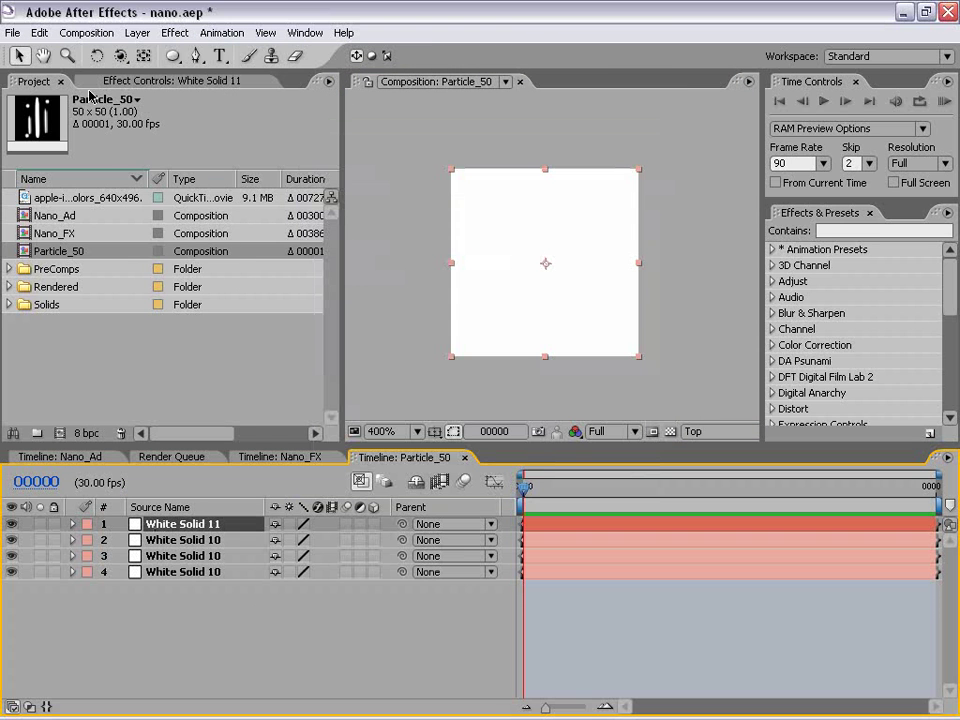
# Step: Draw a small circular mask on White Solid 11 with the Elliptical Mask Tool, just above the left streak
pyautogui.click(174, 57)
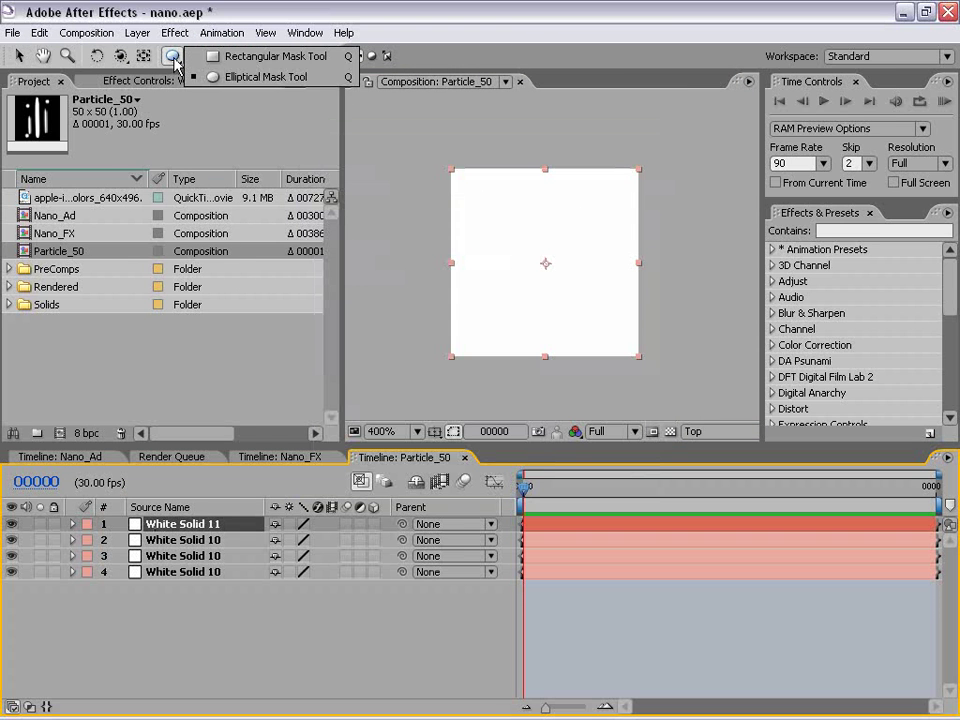
pyautogui.click(190, 77)
pyautogui.press('.')
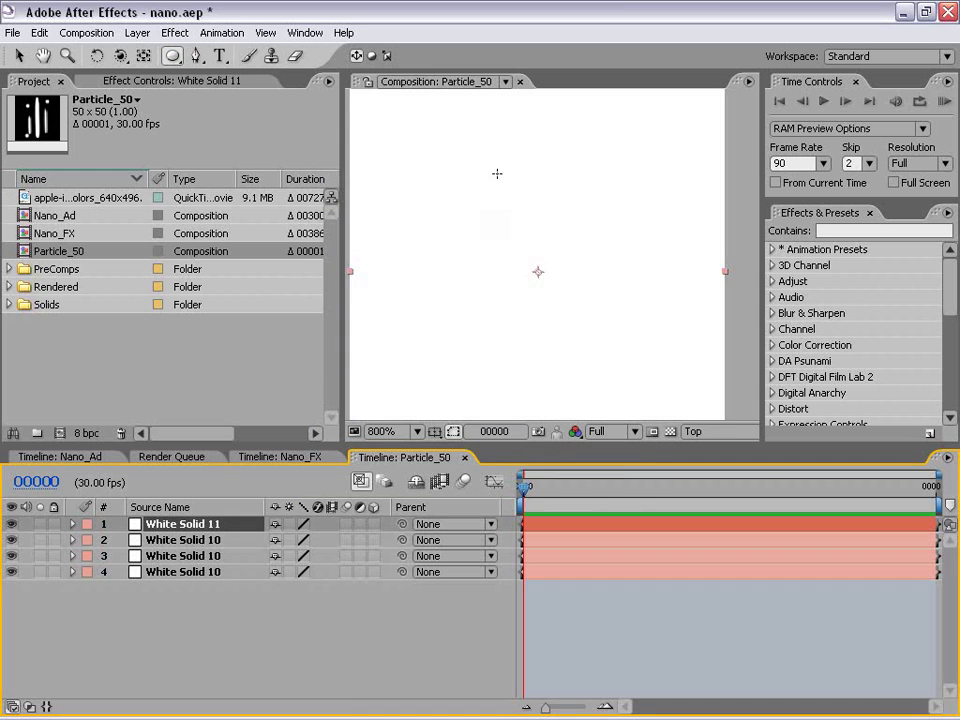
pyautogui.moveTo(455, 151); pyautogui.dragTo(497, 200)
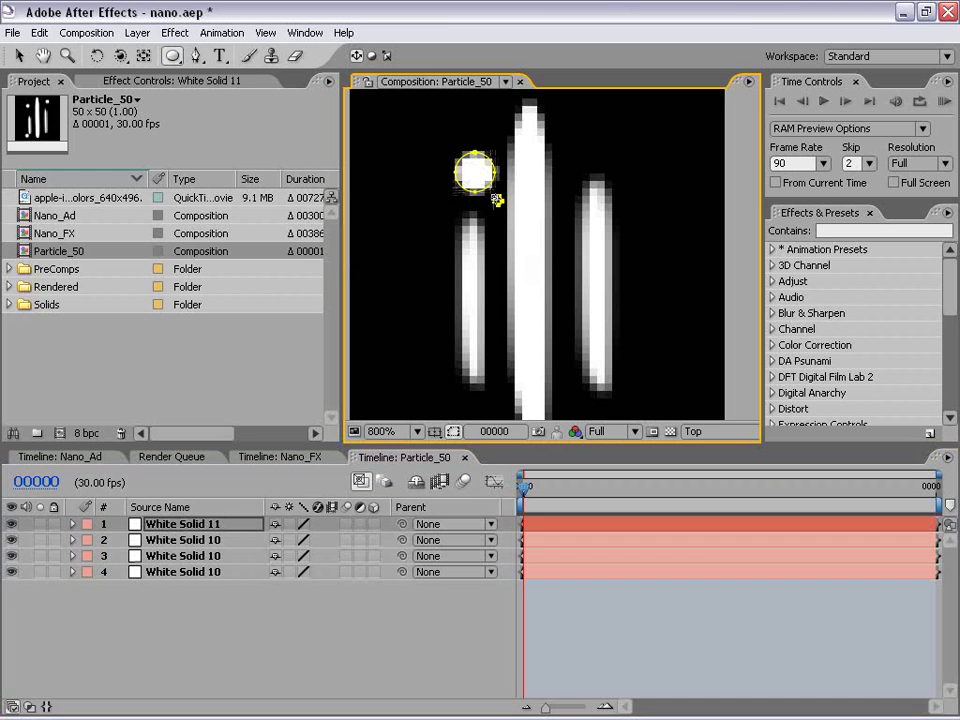
pyautogui.click(20, 55)
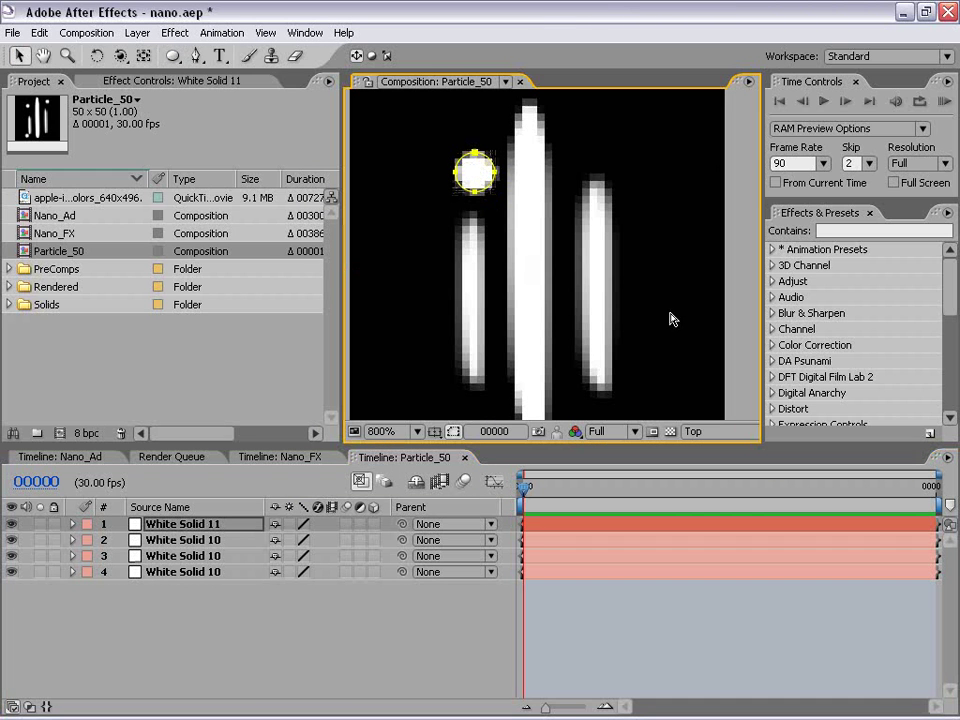
pyautogui.click(617, 602)
pyautogui.press(',')
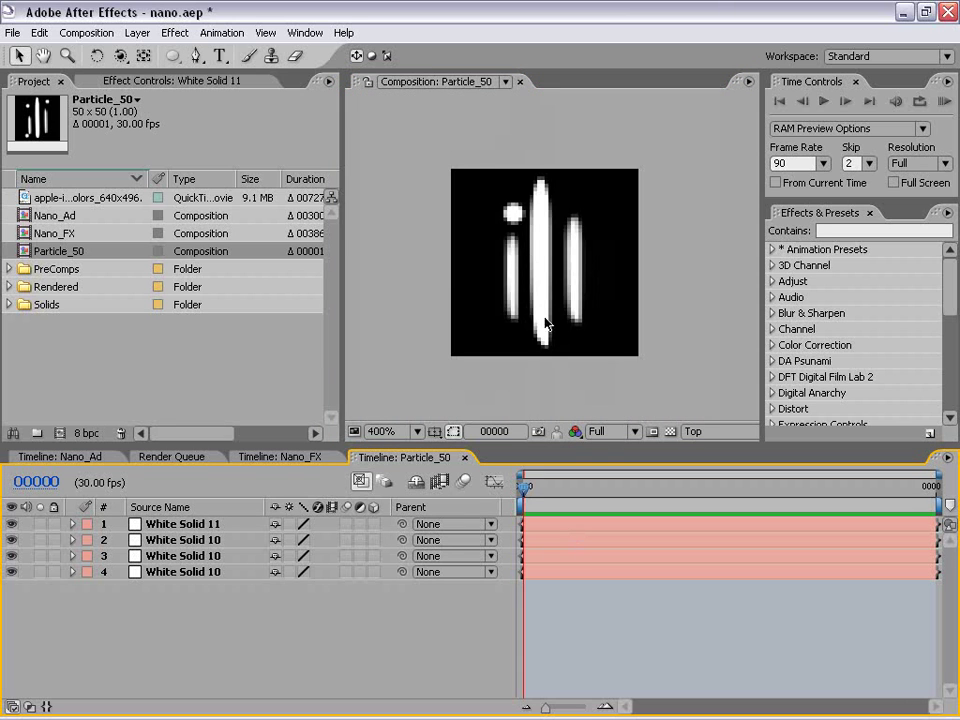
# Step: Duplicate the dot layer twice, placing one copy above the right streak and the other below the left streak
pyautogui.press('.')
pyautogui.moveTo(471, 171); pyautogui.dragTo(617, 135)
pyautogui.hotkey('ctrl', 'd')
pyautogui.press(',')
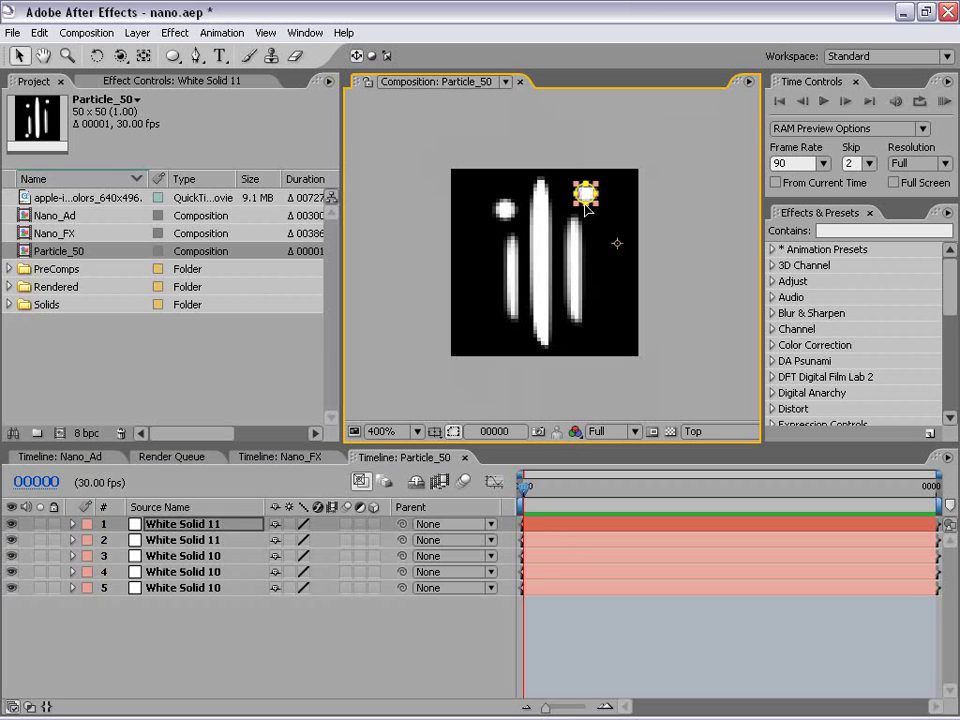
pyautogui.hotkey('ctrl', 'd')
pyautogui.moveTo(586, 212); pyautogui.dragTo(507, 315)
# Step: Shorten the left streak's mask from its bottom end and shift the streak slightly left, between the two dots
pyautogui.click(510, 292)
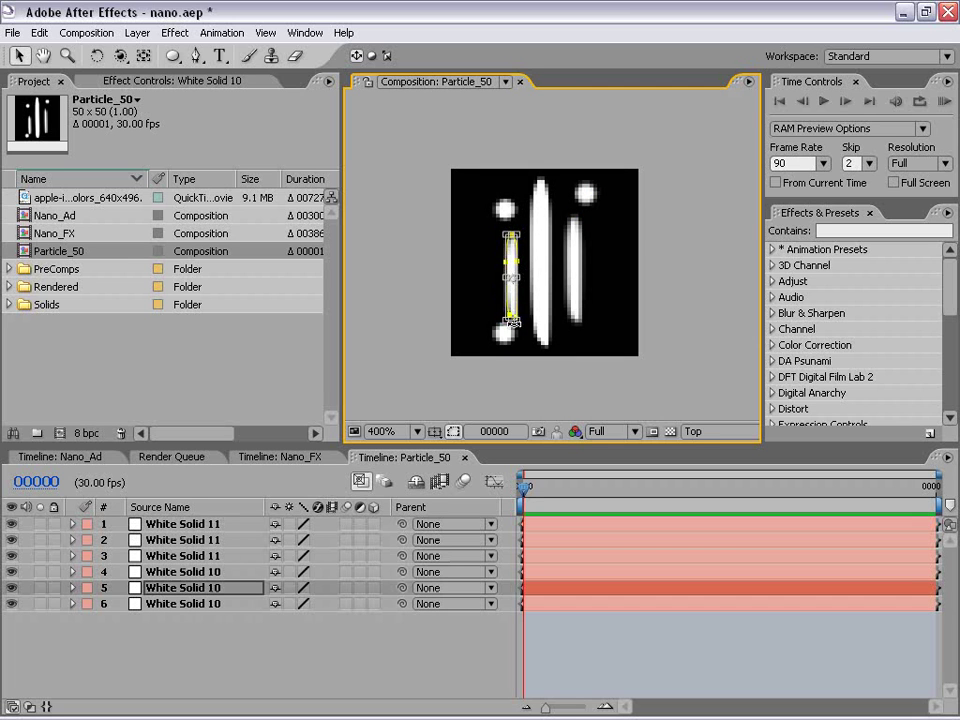
pyautogui.moveTo(511, 320); pyautogui.dragTo(507, 336)
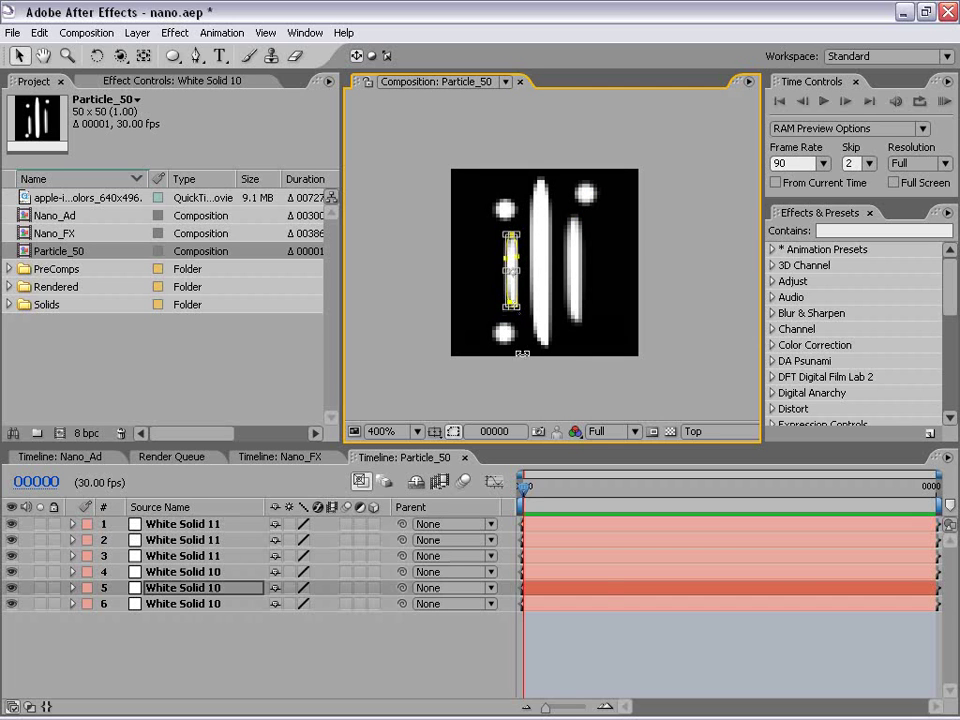
pyautogui.click(606, 625)
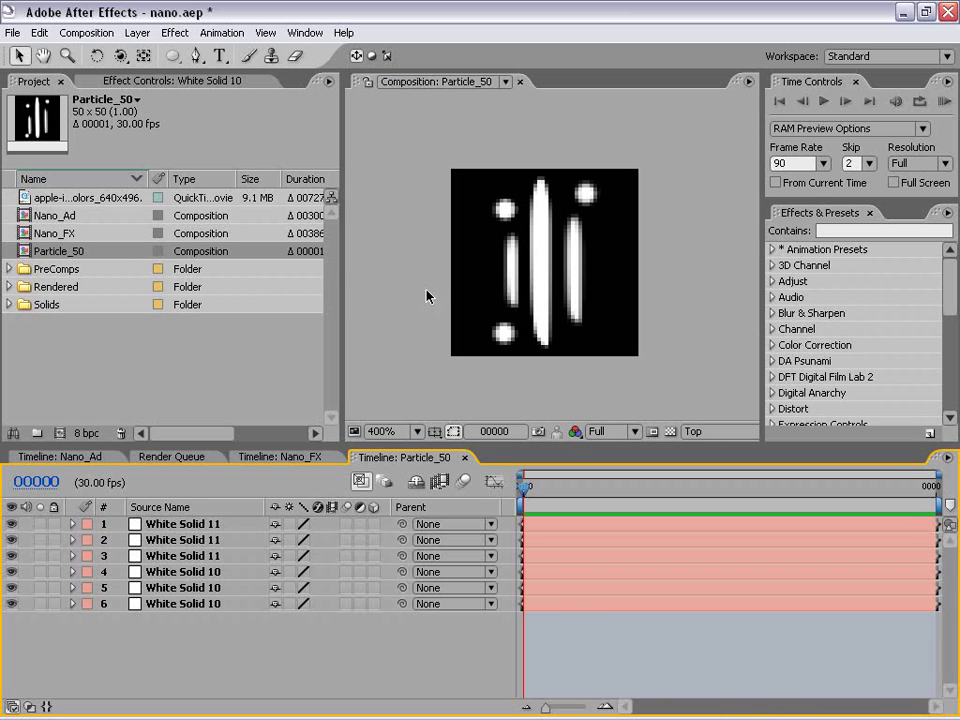
pyautogui.click(505, 288)
# Step: Set the opacity of all six streak and dot layers in Particle_50 to 10%
pyautogui.click(185, 524)
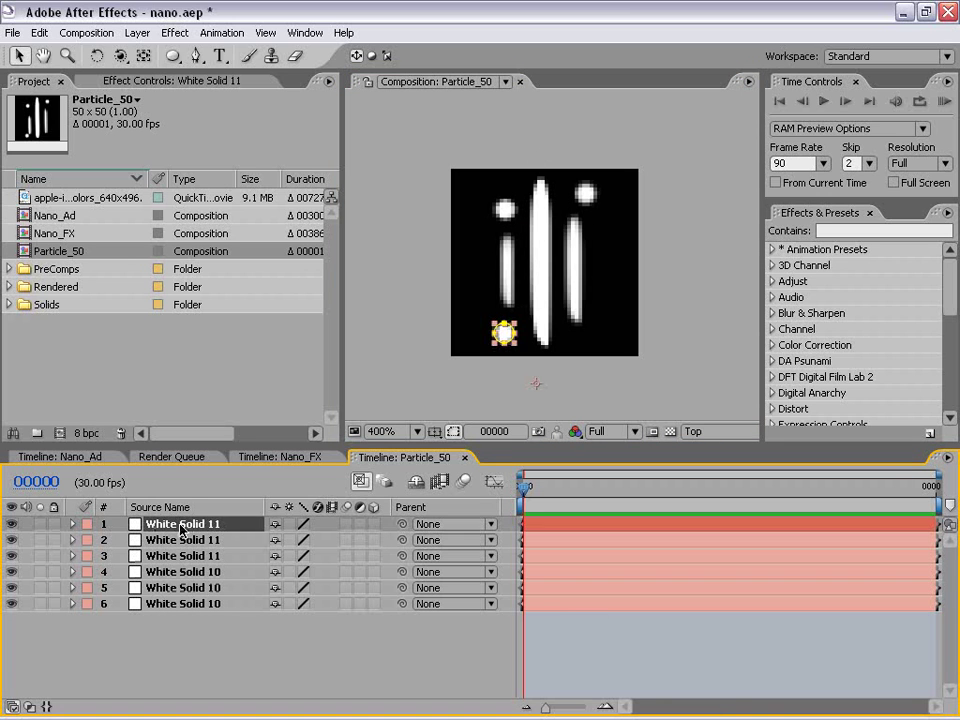
pyautogui.keyDown('shift'); pyautogui.click(183, 604); pyautogui.keyUp('shift')
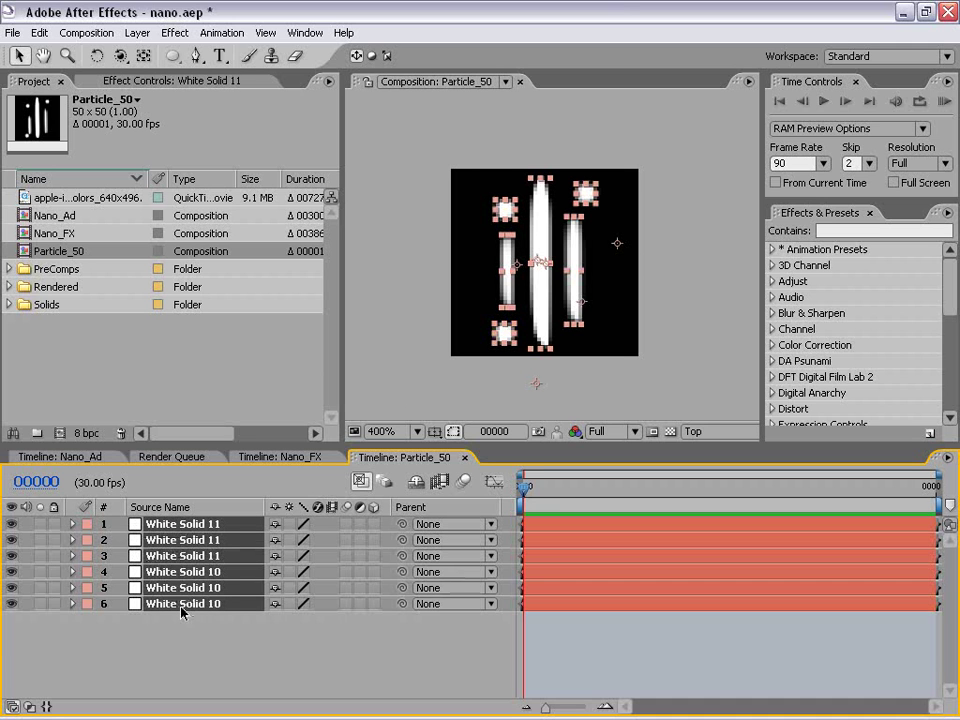
pyautogui.press('t')
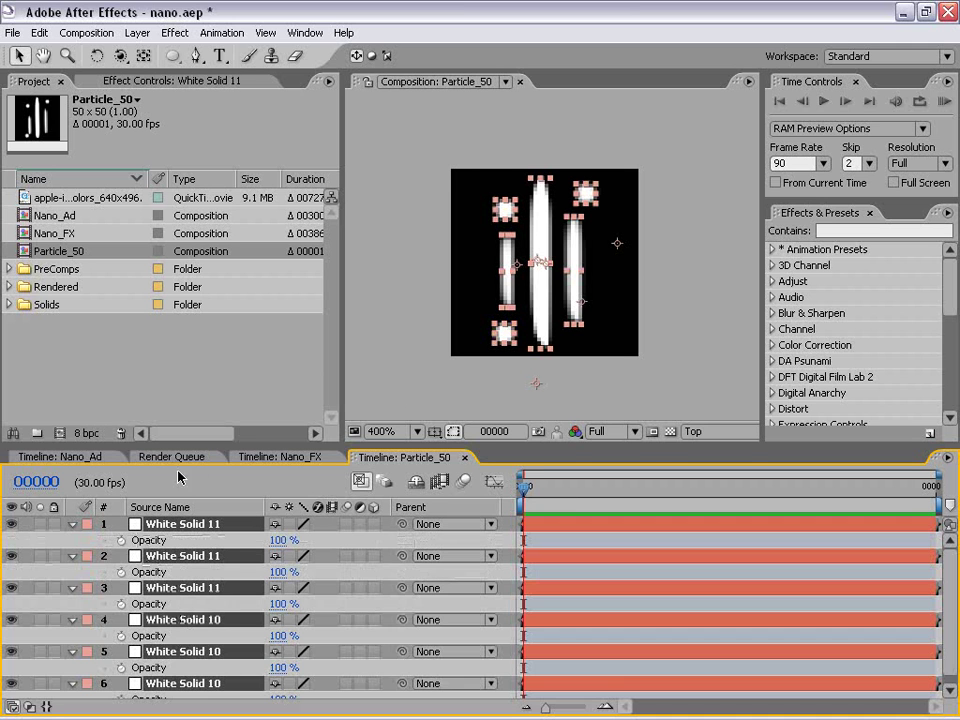
pyautogui.moveTo(190, 446); pyautogui.dragTo(190, 406)
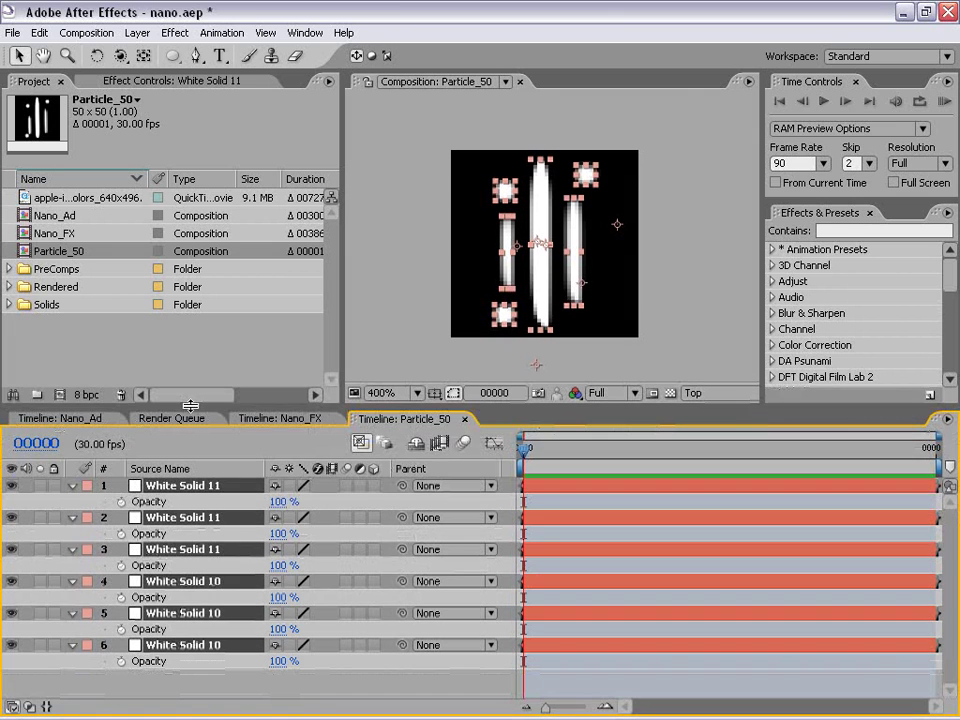
pyautogui.click(282, 501)
pyautogui.write('10')
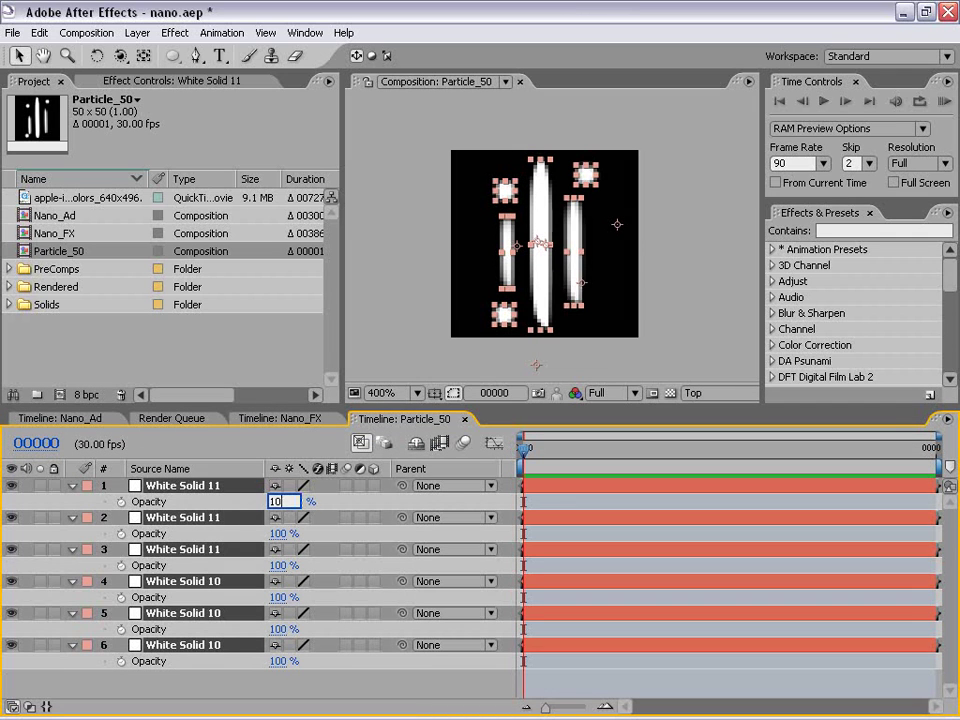
pyautogui.press('Return')
pyautogui.click(326, 681)
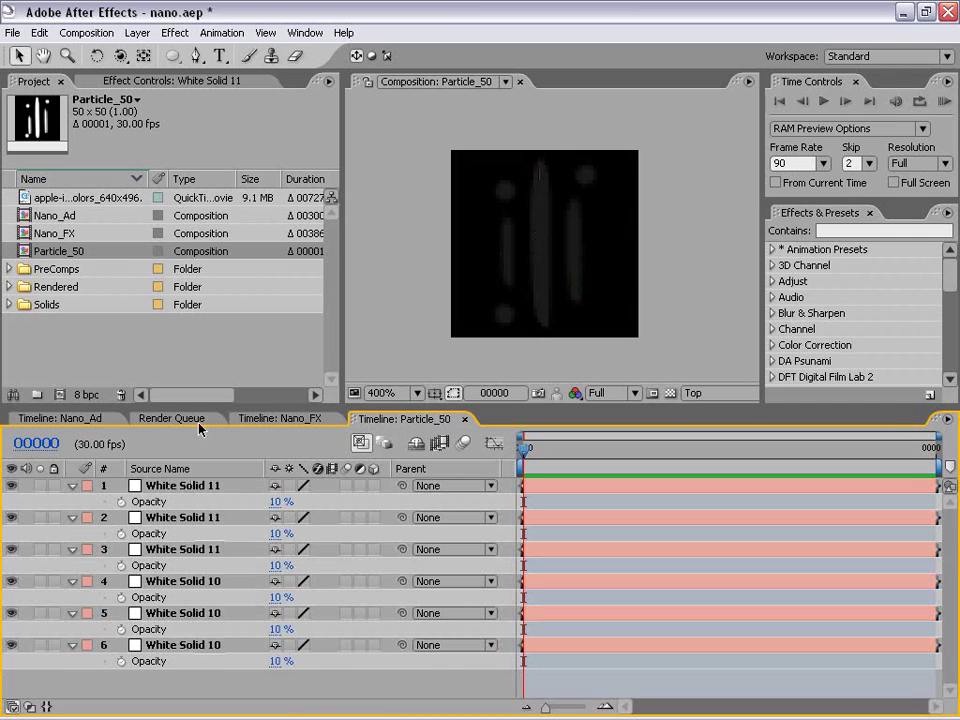
# Step: Set the opacity of the three White Solid 11 dot layers to 25%
pyautogui.click(72, 485)
pyautogui.click(180, 485)
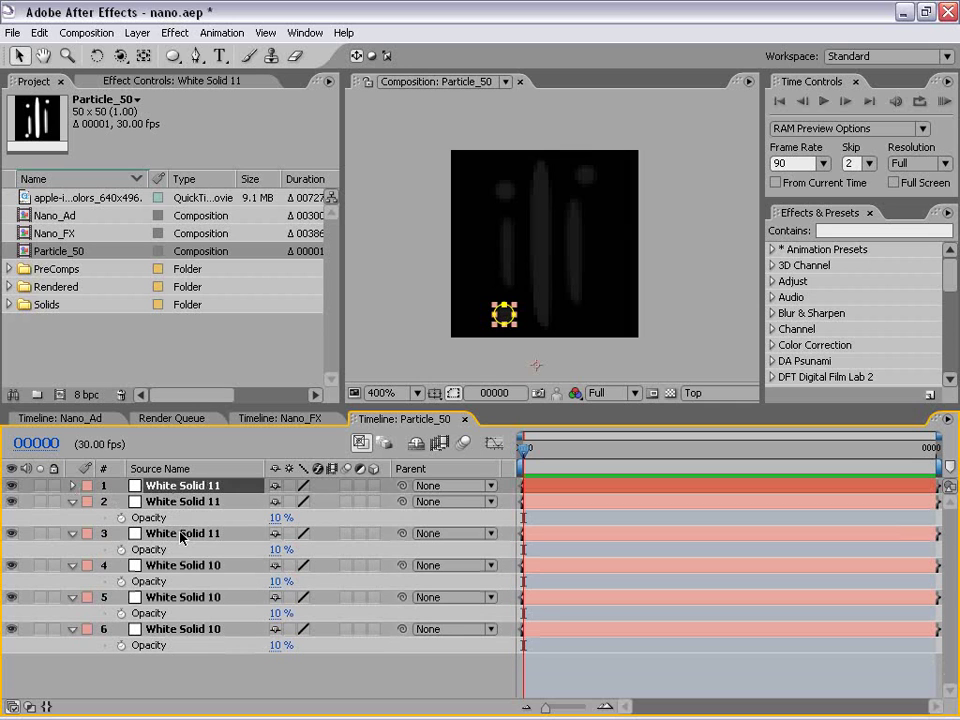
pyautogui.keyDown('shift'); pyautogui.click(182, 537); pyautogui.keyUp('shift')
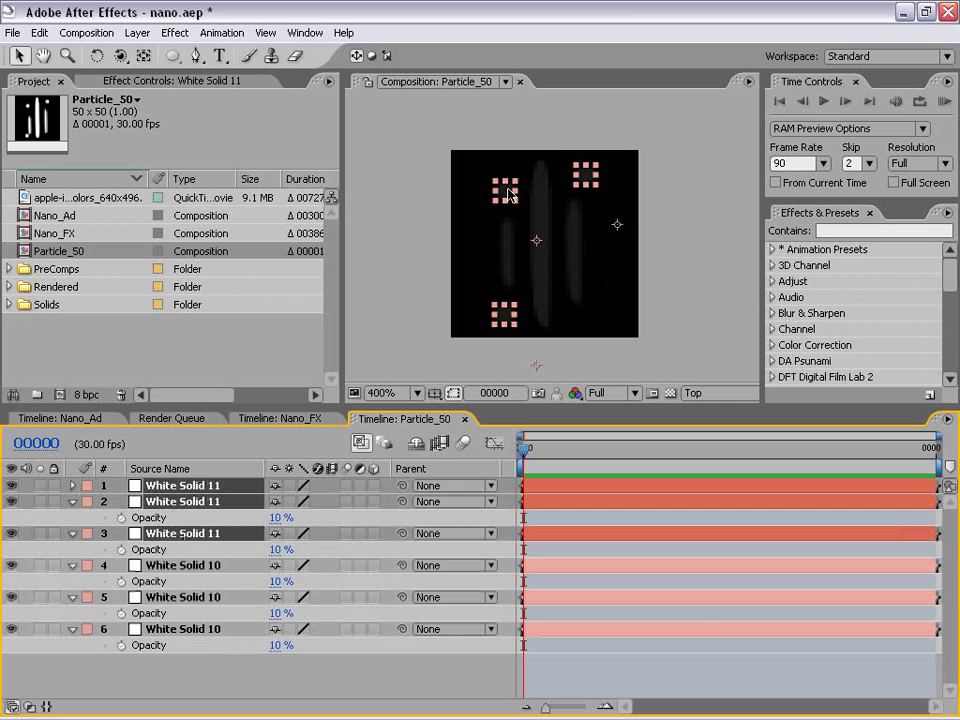
pyautogui.press('t')
pyautogui.click(283, 502)
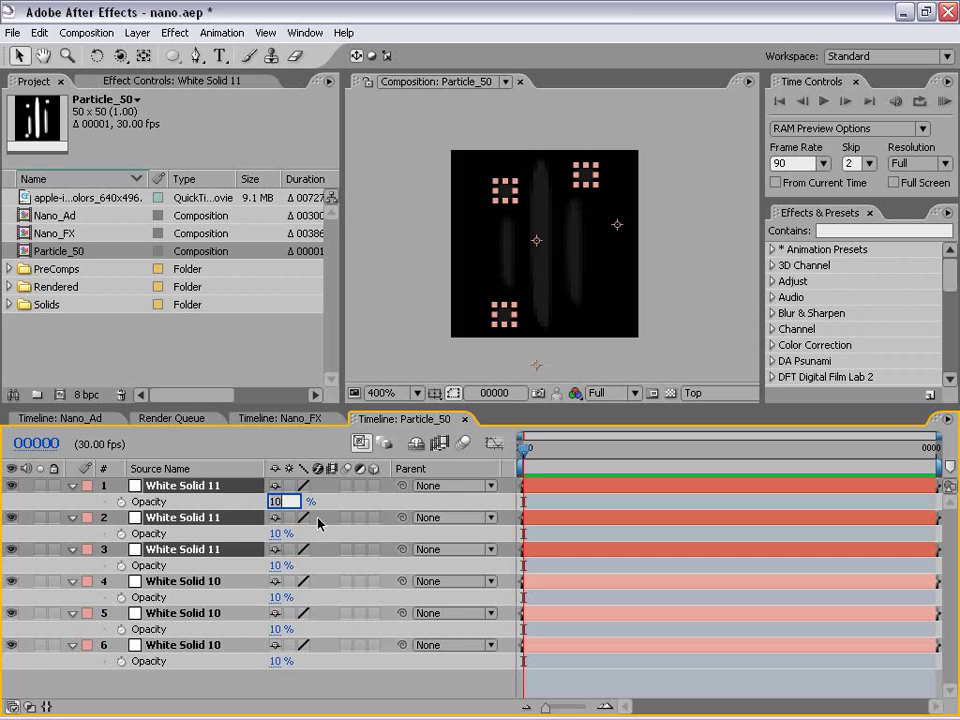
pyautogui.write('25')
pyautogui.press('Return')
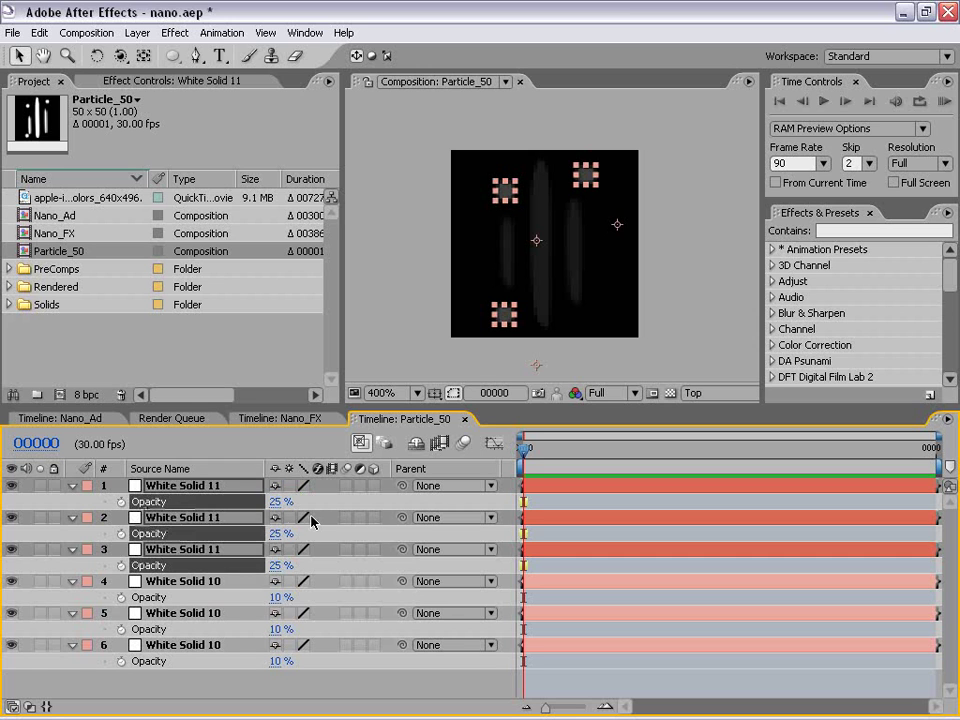
pyautogui.press('F2')
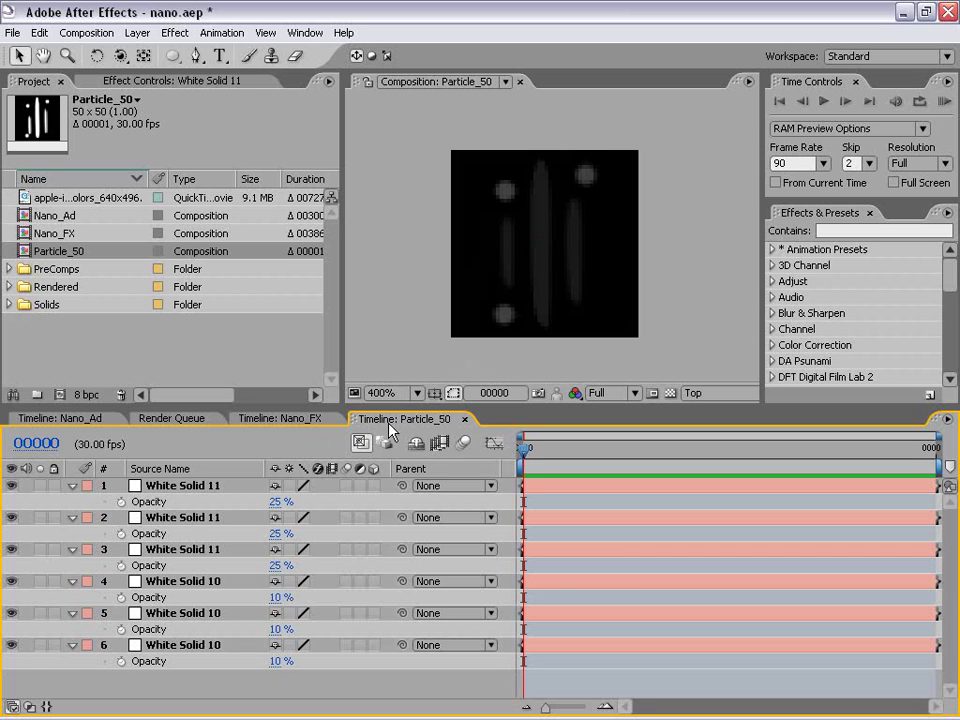
# Step: Close the Particle_50 timeline, add the Particle_50 composition to Nano_Ad beneath the BG layer and hide it
pyautogui.click(466, 420)
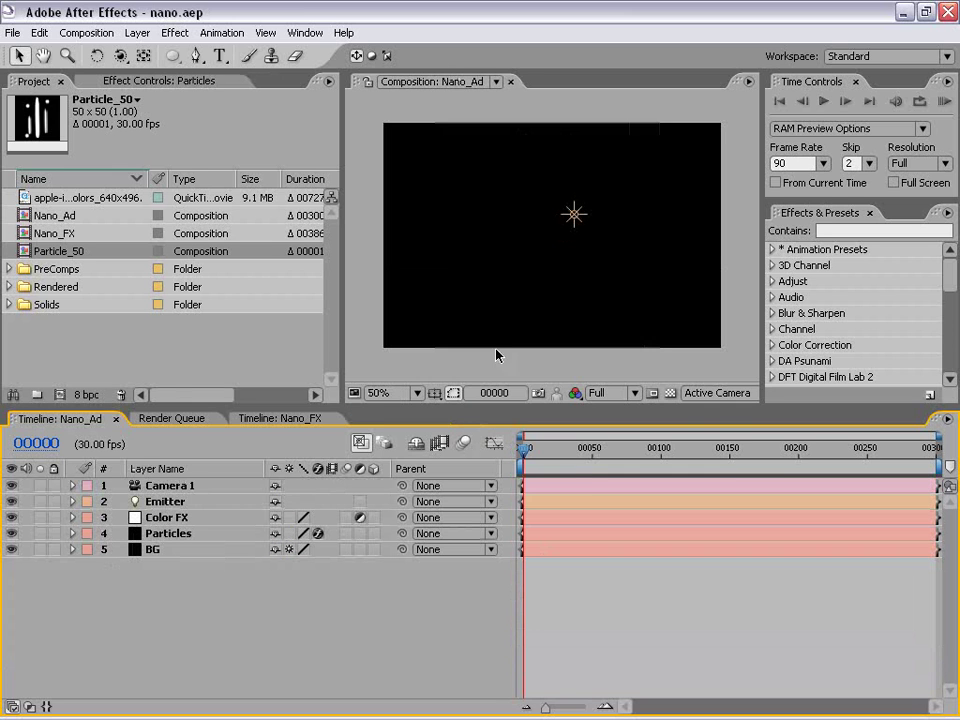
pyautogui.click(105, 304)
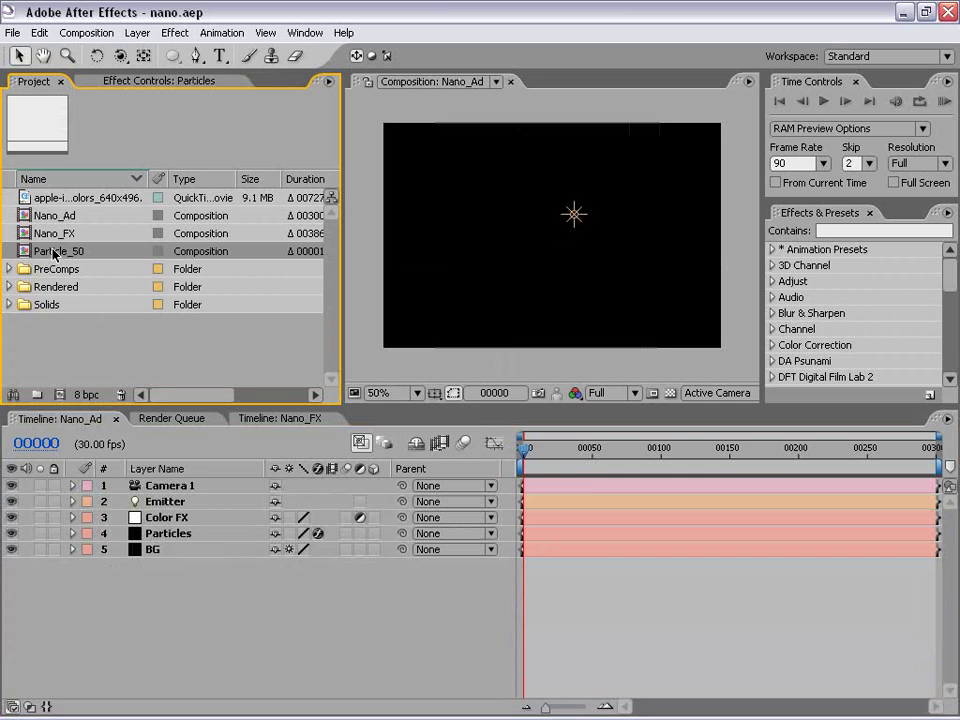
pyautogui.moveTo(86, 251); pyautogui.dragTo(195, 612)
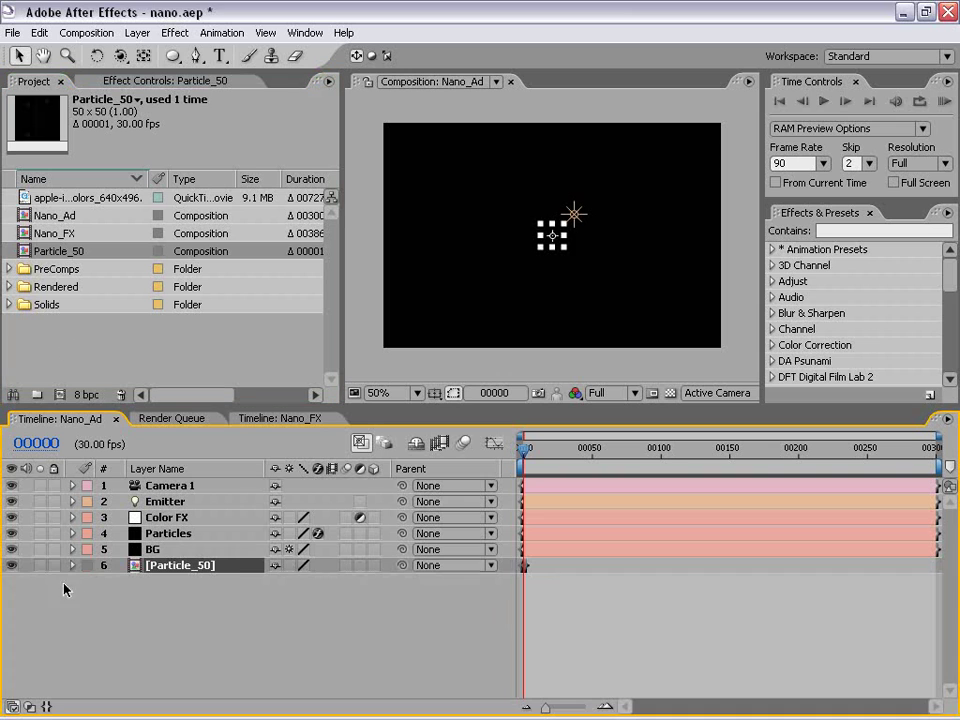
pyautogui.click(11, 565)
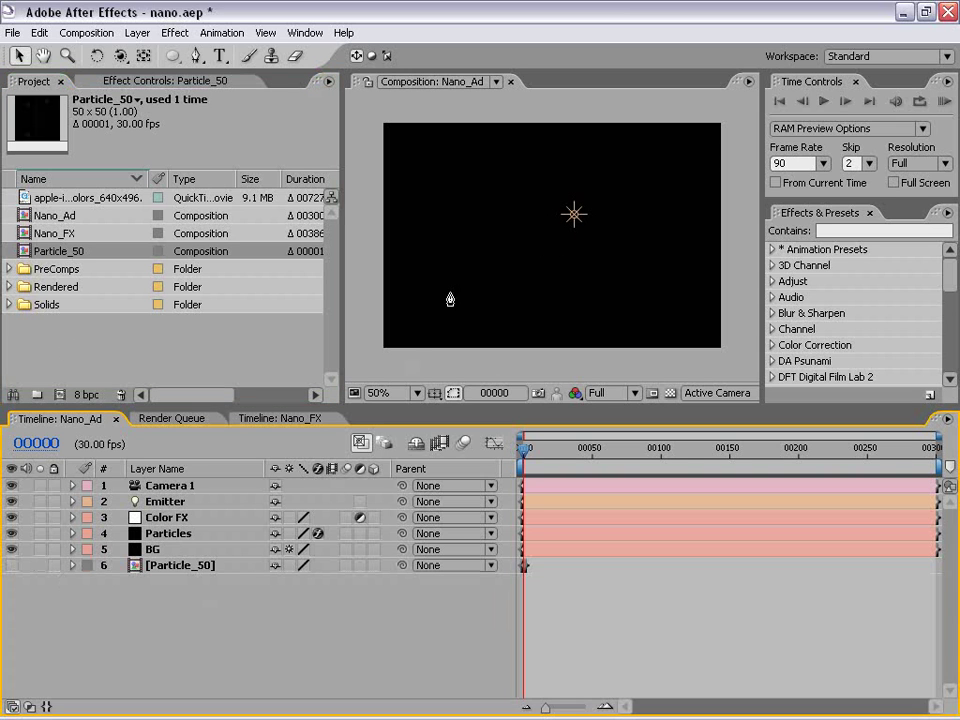
# Step: Set the Particle Type of the Particles layer's Particular effect to Custom
pyautogui.click(172, 533)
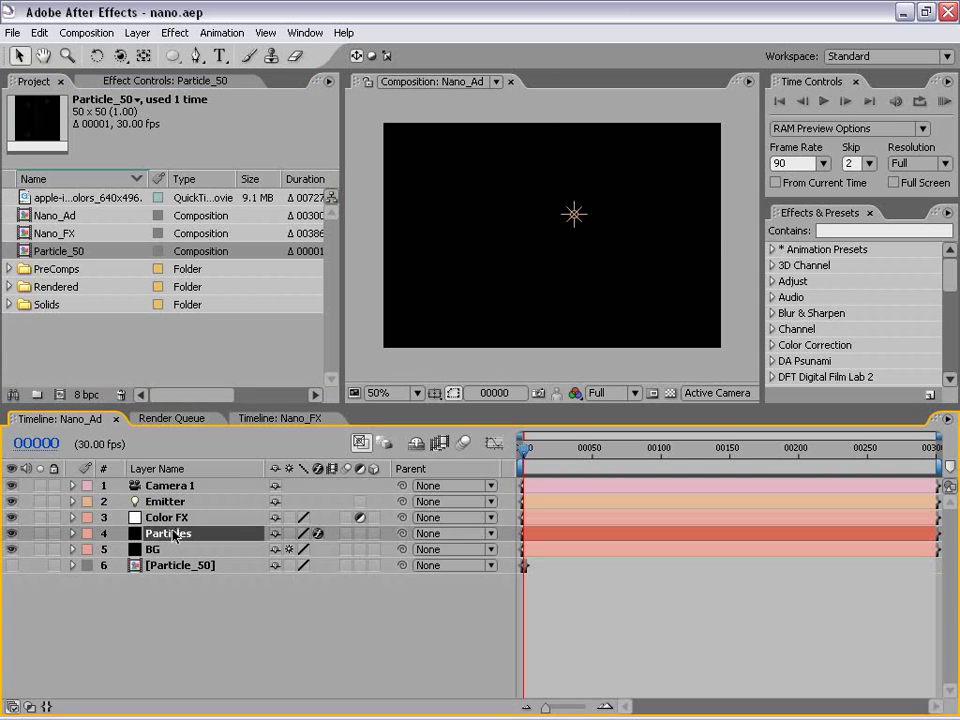
pyautogui.click(112, 80)
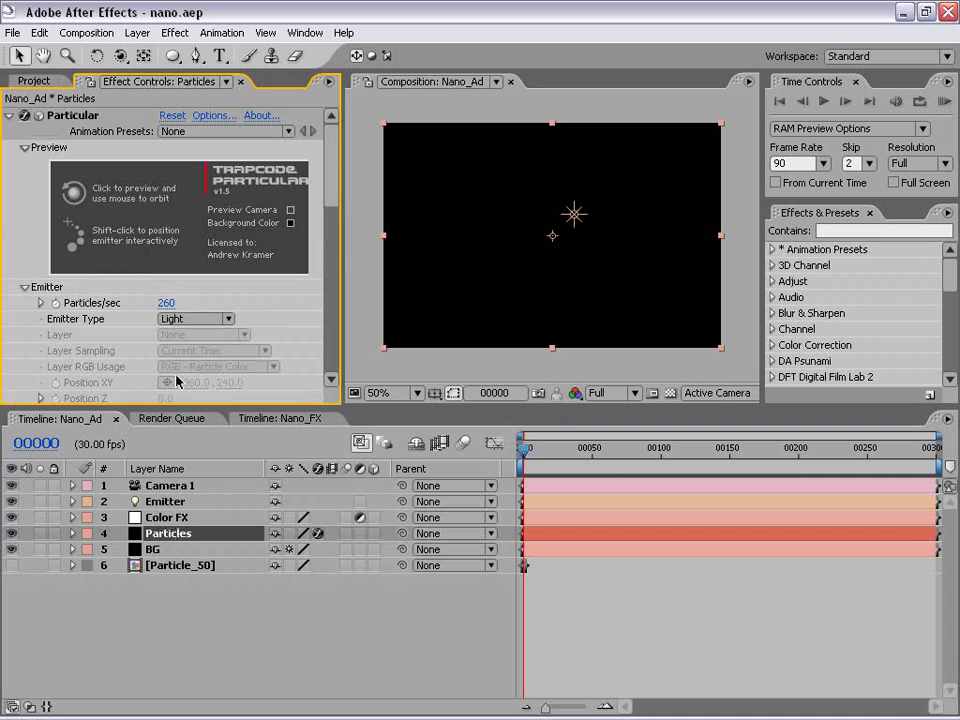
pyautogui.moveTo(187, 404); pyautogui.dragTo(187, 556)
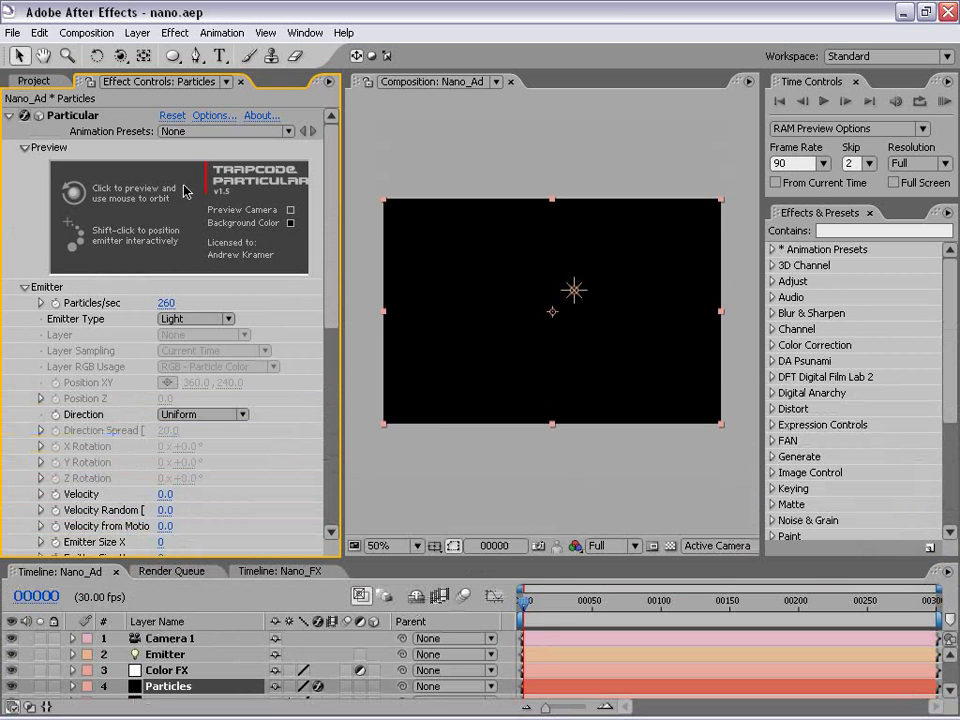
pyautogui.moveTo(332, 204); pyautogui.dragTo(338, 305)
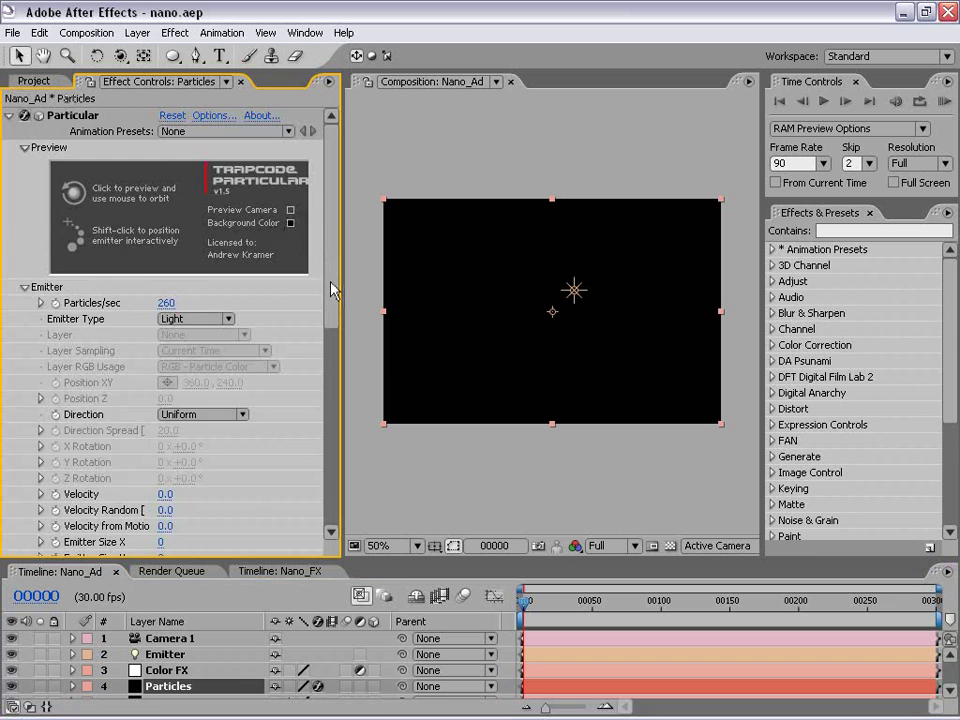
pyautogui.moveTo(335, 290); pyautogui.dragTo(328, 418)
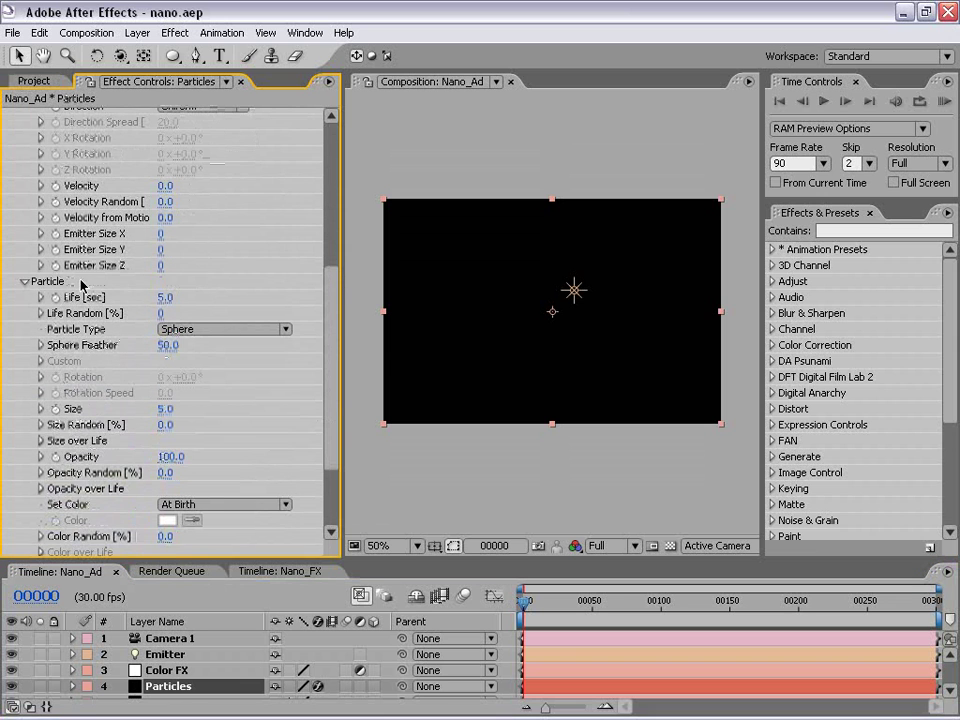
pyautogui.click(25, 282)
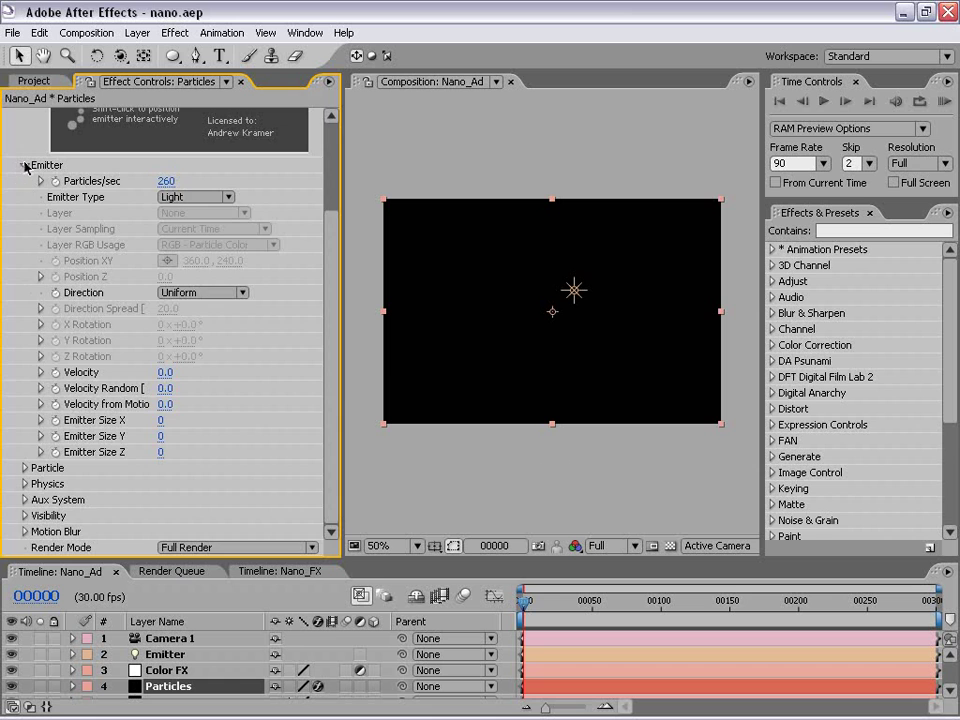
pyautogui.click(25, 166)
pyautogui.click(25, 302)
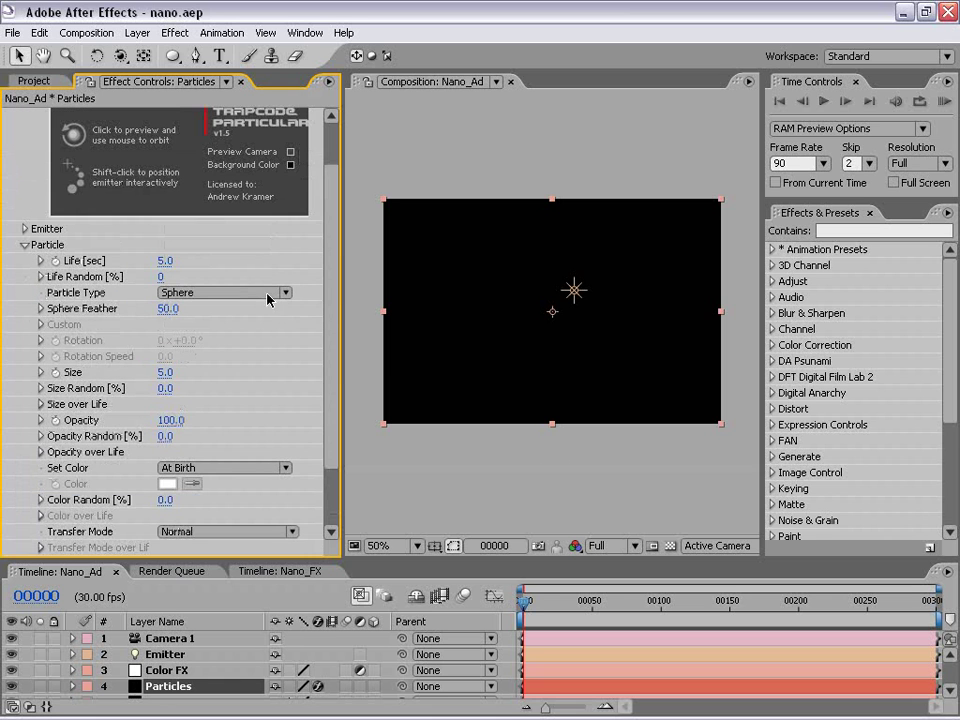
pyautogui.scroll(-2, 325, 320)
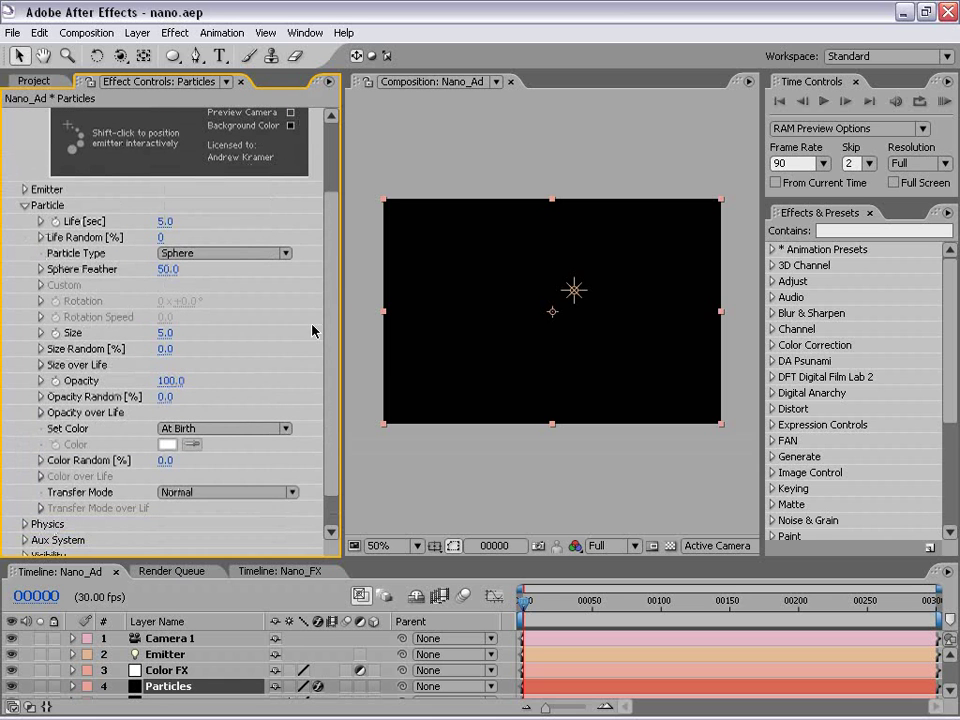
pyautogui.click(166, 253)
pyautogui.click(203, 338)
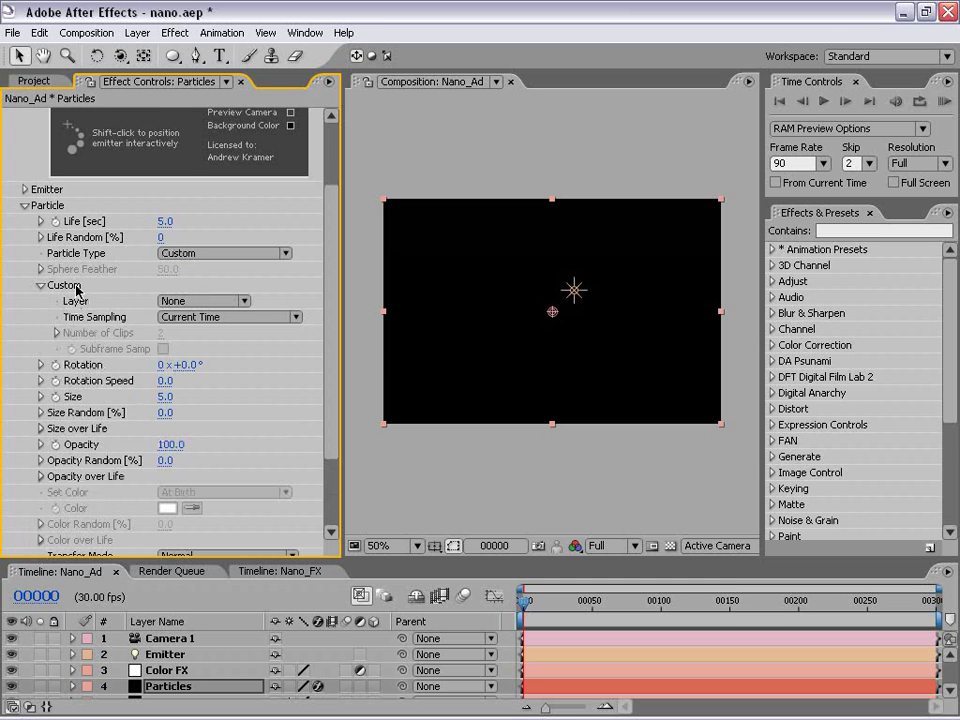
# Step: Use the Particle_50 layer as the custom particle, with time sampling set to Start at Birth - Loop
pyautogui.click(170, 301)
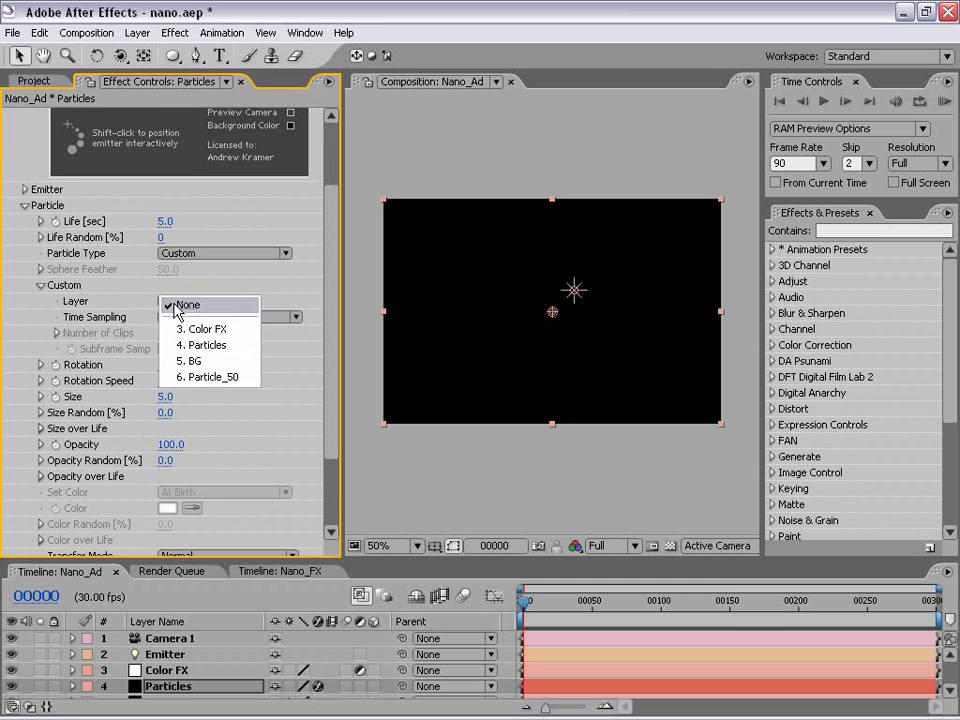
pyautogui.click(240, 378)
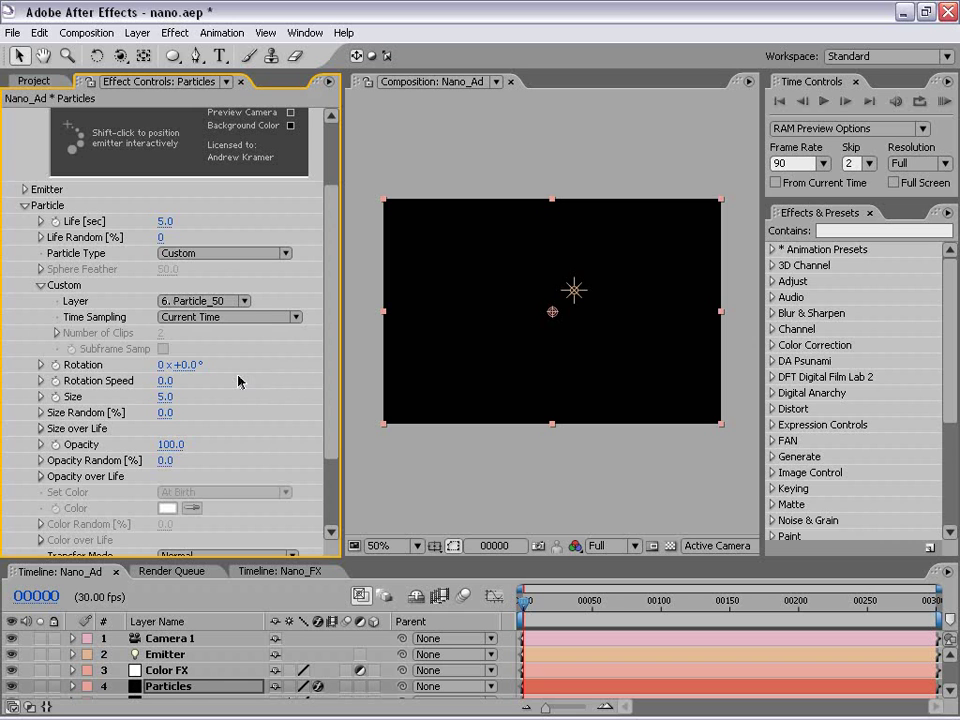
pyautogui.click(208, 317)
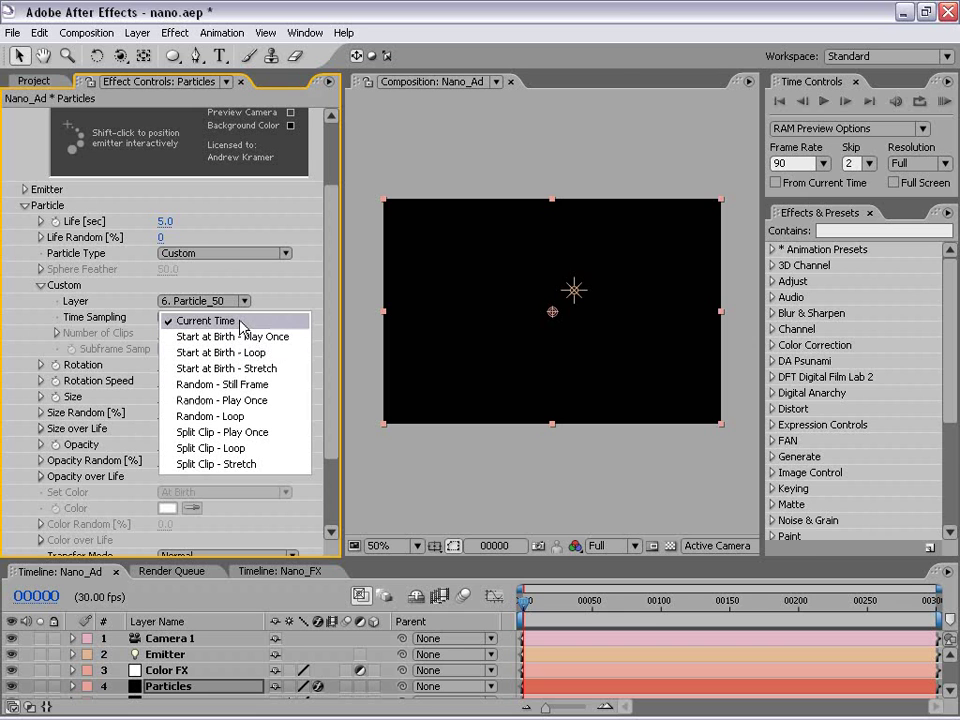
pyautogui.click(279, 363)
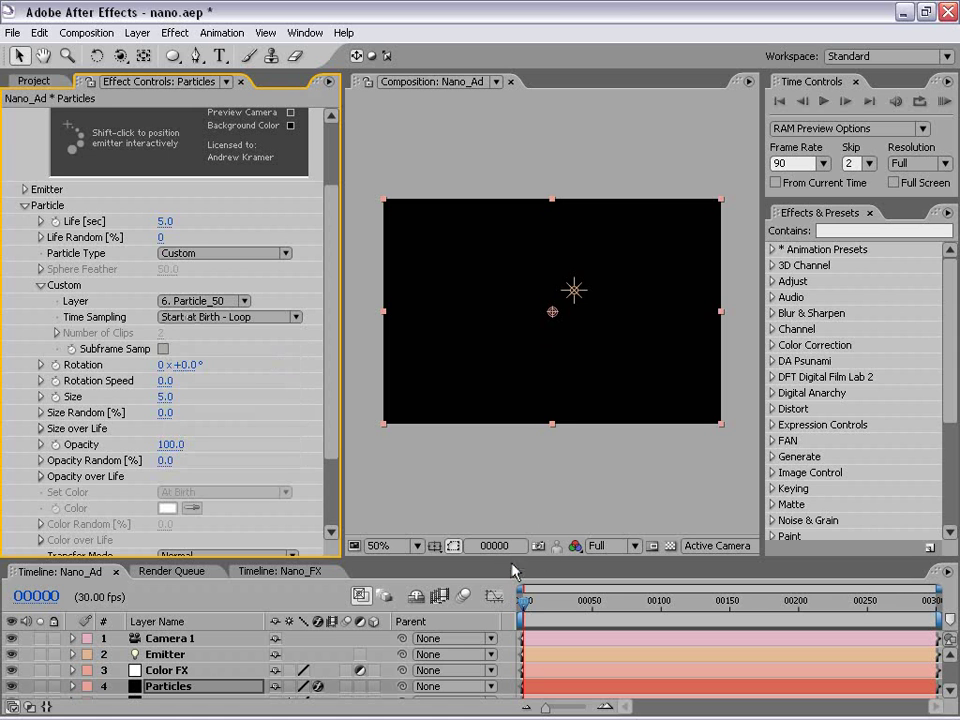
# Step: Enlarge the Timeline panel so that all six Nano_Ad layers are in view
pyautogui.moveTo(513, 558)
pyautogui.mouseDown()
pyautogui.moveTo(500, 512)
pyautogui.moveTo(505, 569)
pyautogui.mouseUp()
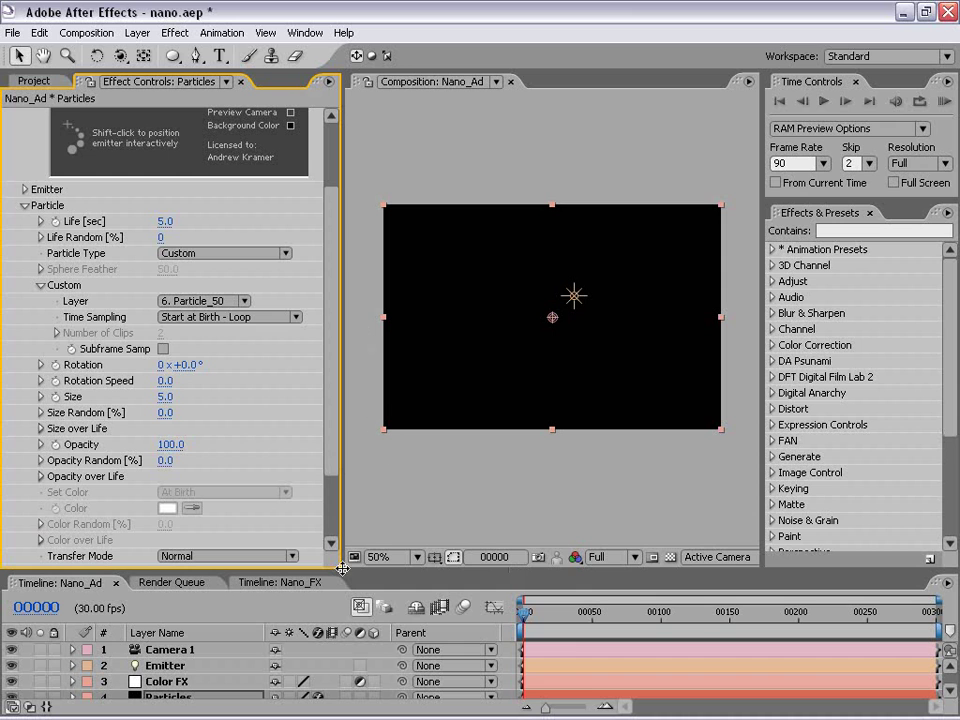
pyautogui.moveTo(343, 568); pyautogui.dragTo(343, 462)
pyautogui.click(469, 407)
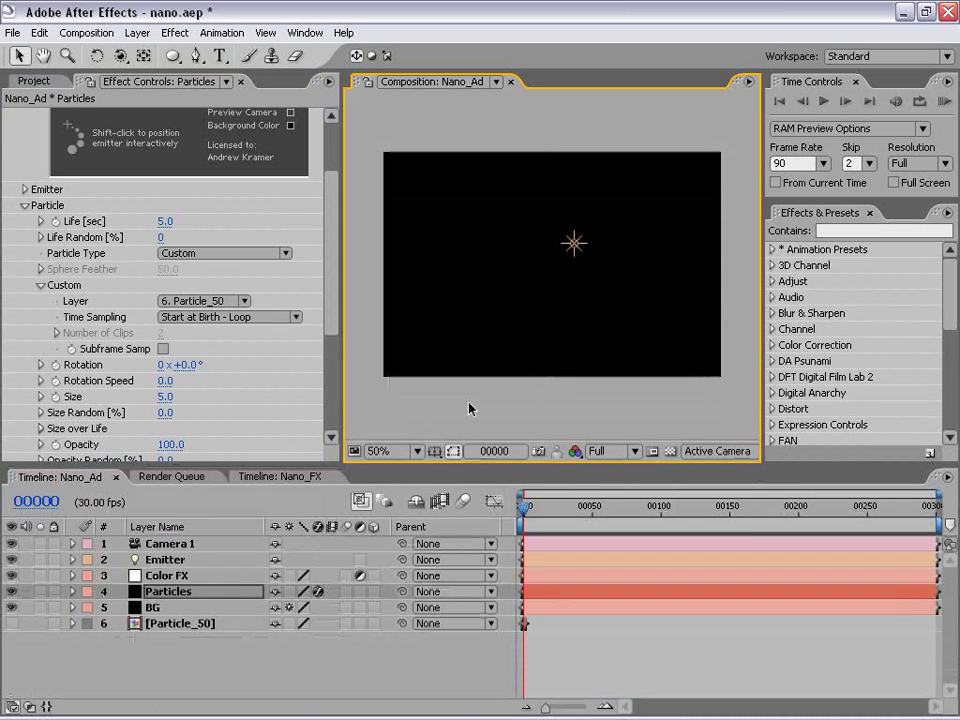
# Step: Add the expression wiggle(.5,100) to the Position property of the Emitter light
pyautogui.click(165, 560)
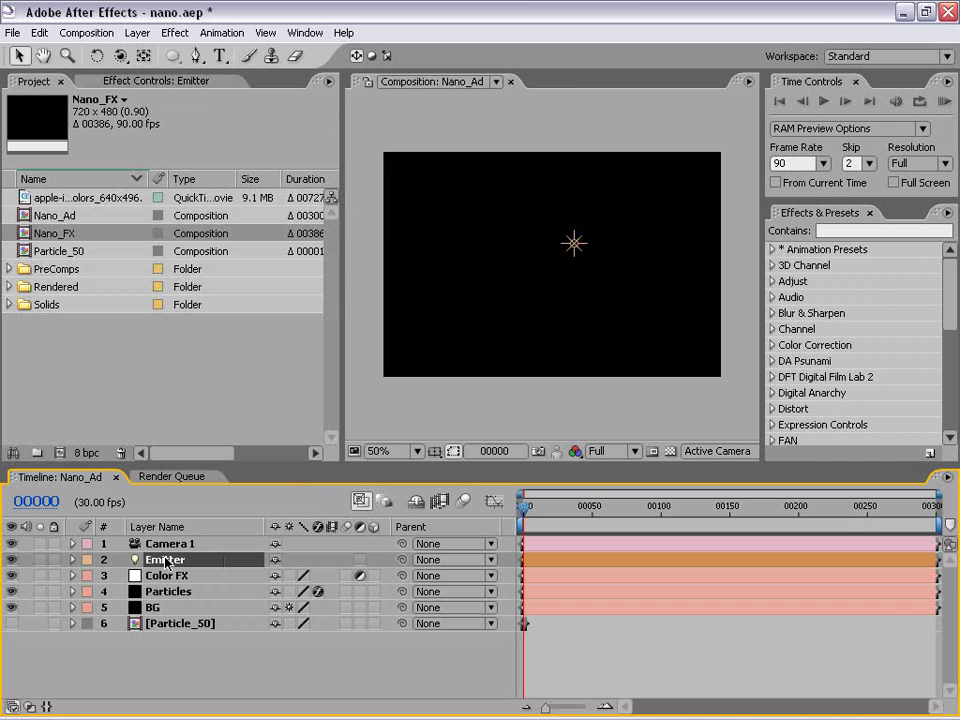
pyautogui.press('p')
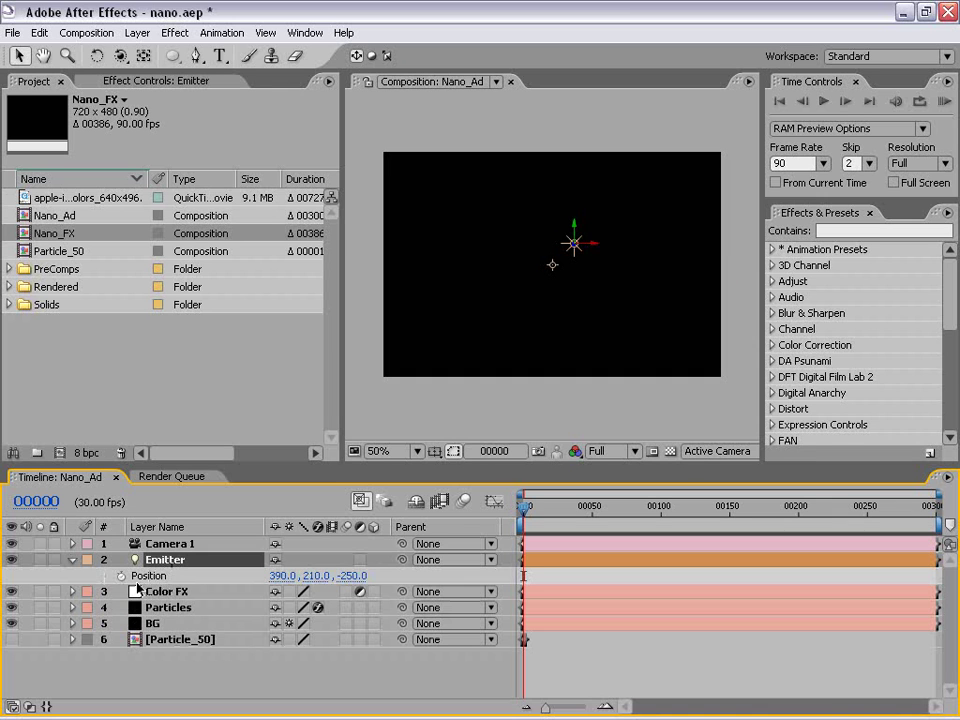
pyautogui.keyDown('alt'); pyautogui.click(120, 577); pyautogui.keyUp('alt')
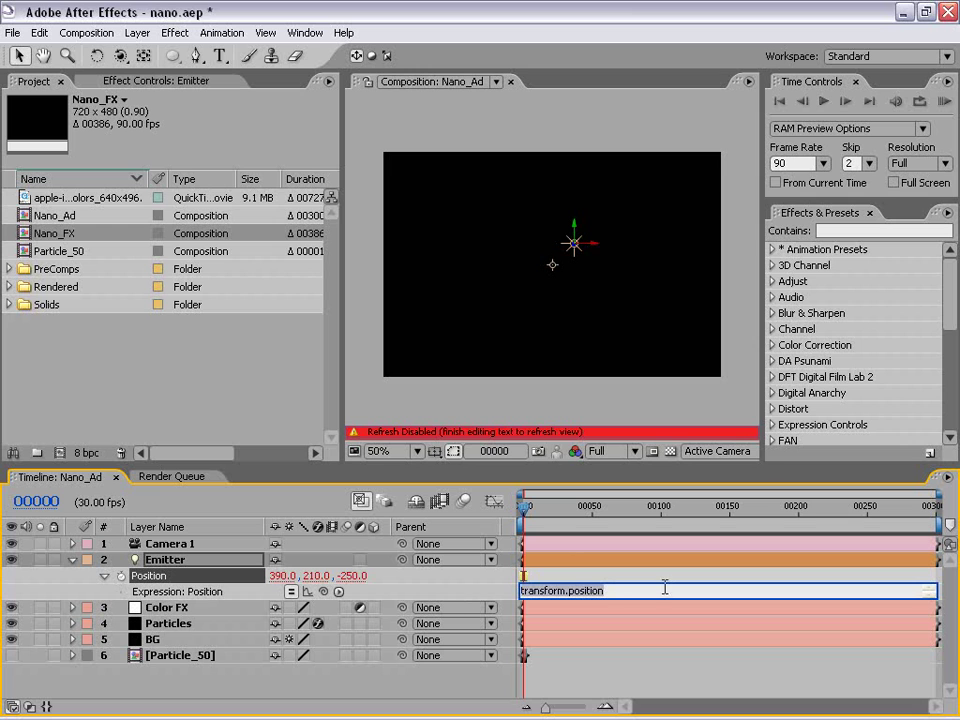
pyautogui.write('wiggle(.5,100')
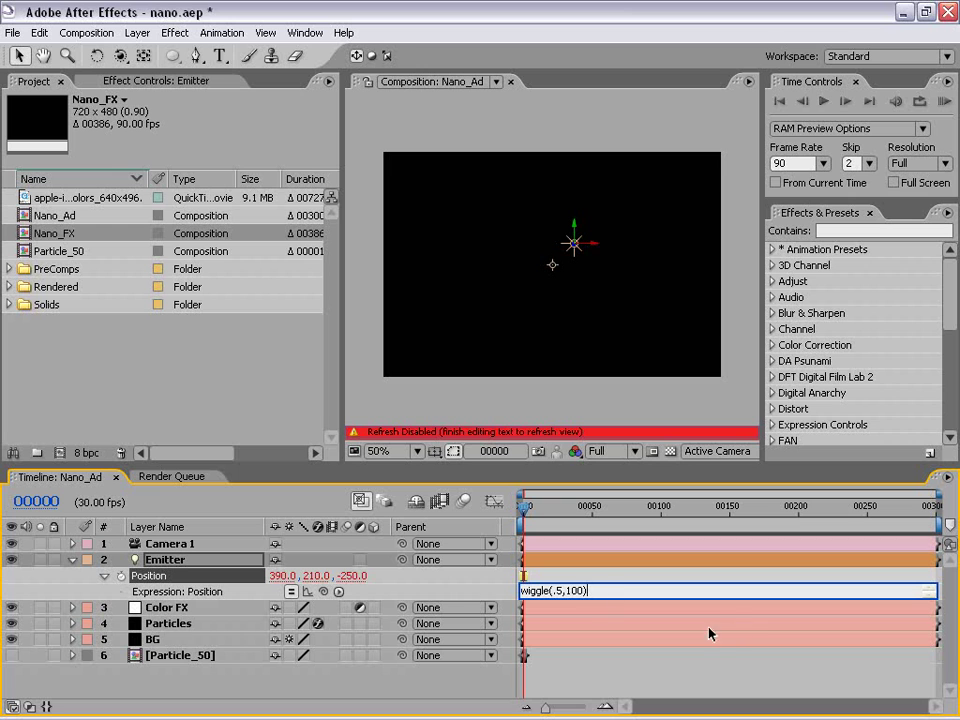
pyautogui.hotkey('ctrl', 'a')
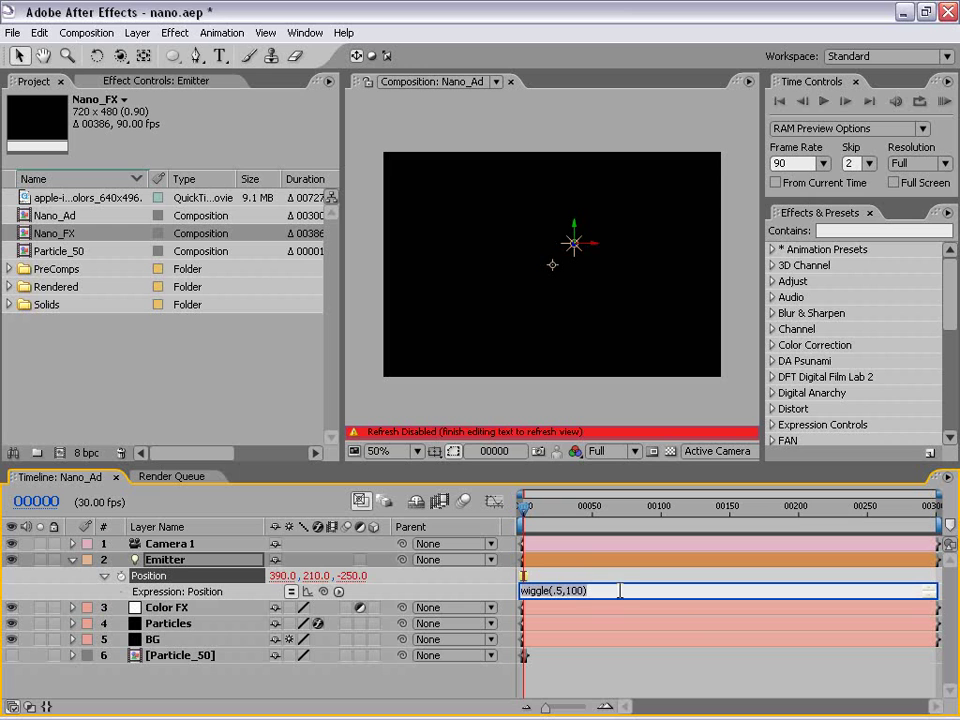
pyautogui.click(521, 590)
pyautogui.click(608, 589)
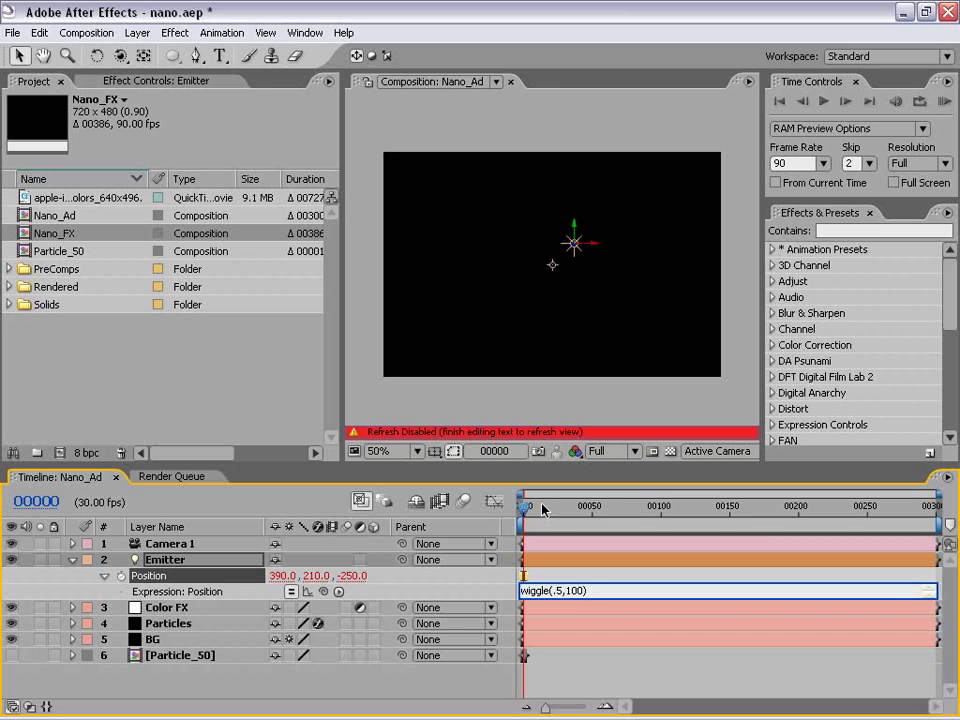
pyautogui.press('KP_Enter')
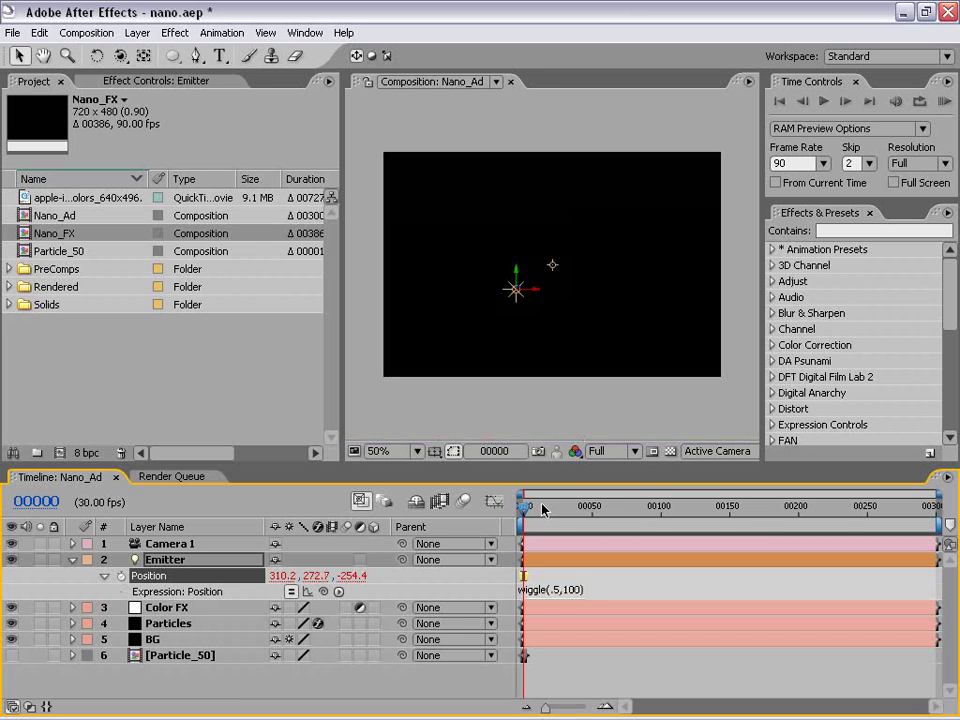
# Step: Solo the Emitter light, RAM preview its wiggling motion, and turn the solo off again
pyautogui.keyDown('alt'); pyautogui.click(12, 559); pyautogui.keyUp('alt')
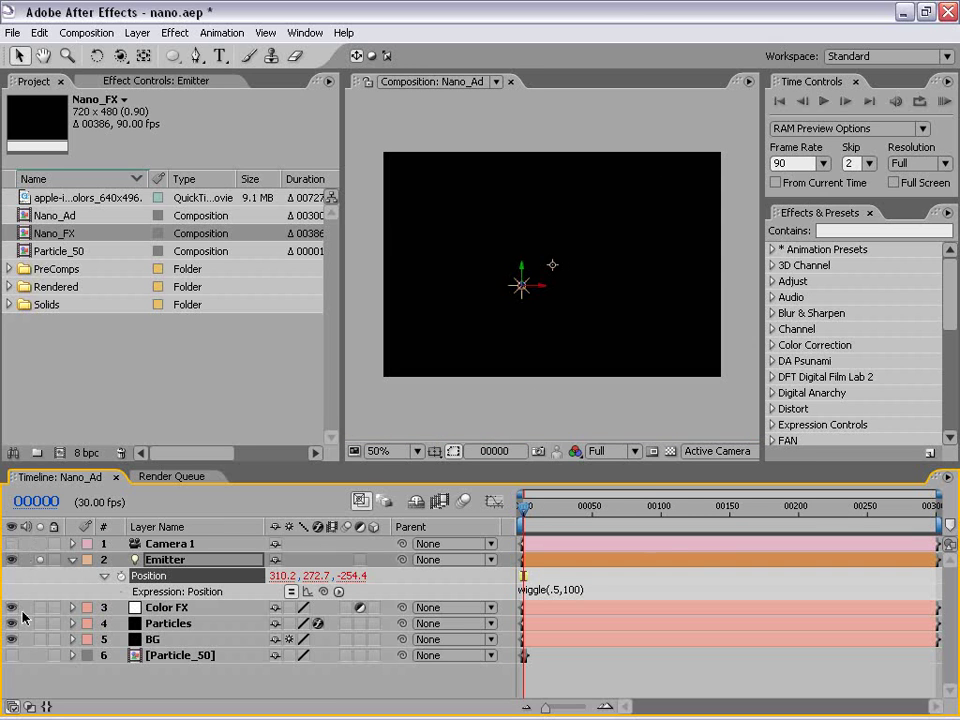
pyautogui.press('KP_0')
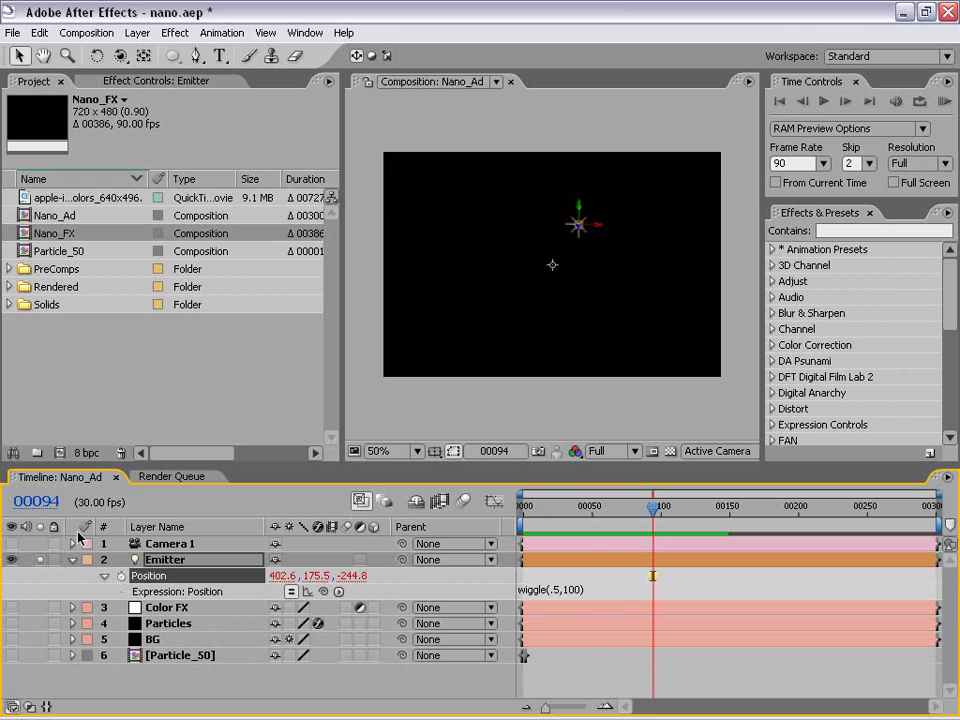
pyautogui.moveTo(8, 549); pyautogui.dragTo(10, 639)
# Step: RAM preview the particle streak with the Composition panel maximized, and restore the panel layout
pyautogui.press('.')
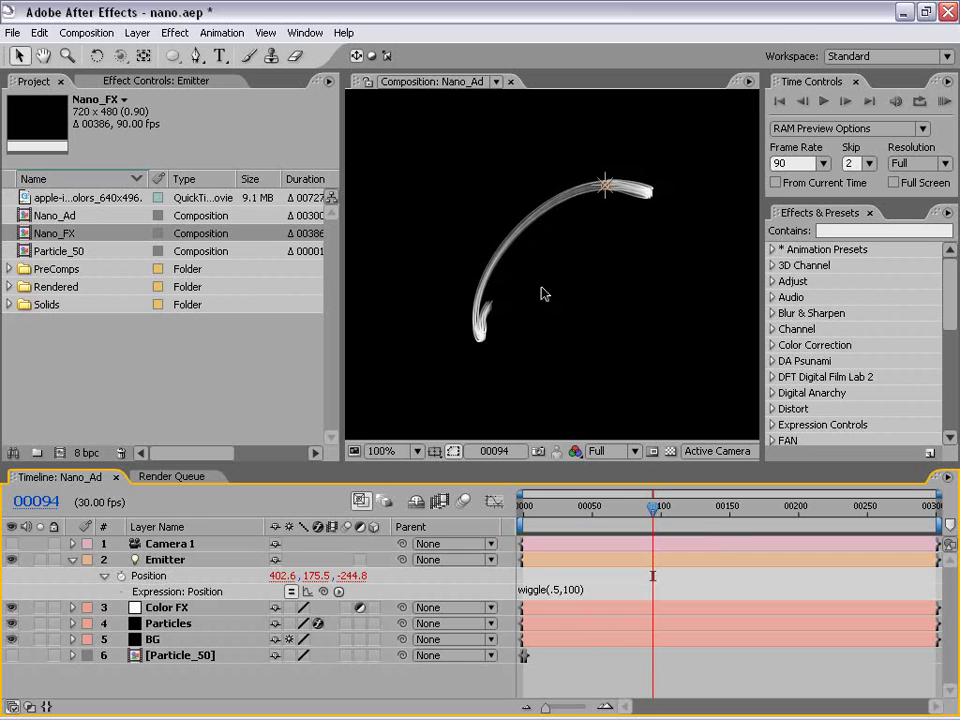
pyautogui.press('`')
pyautogui.press('KP_0')
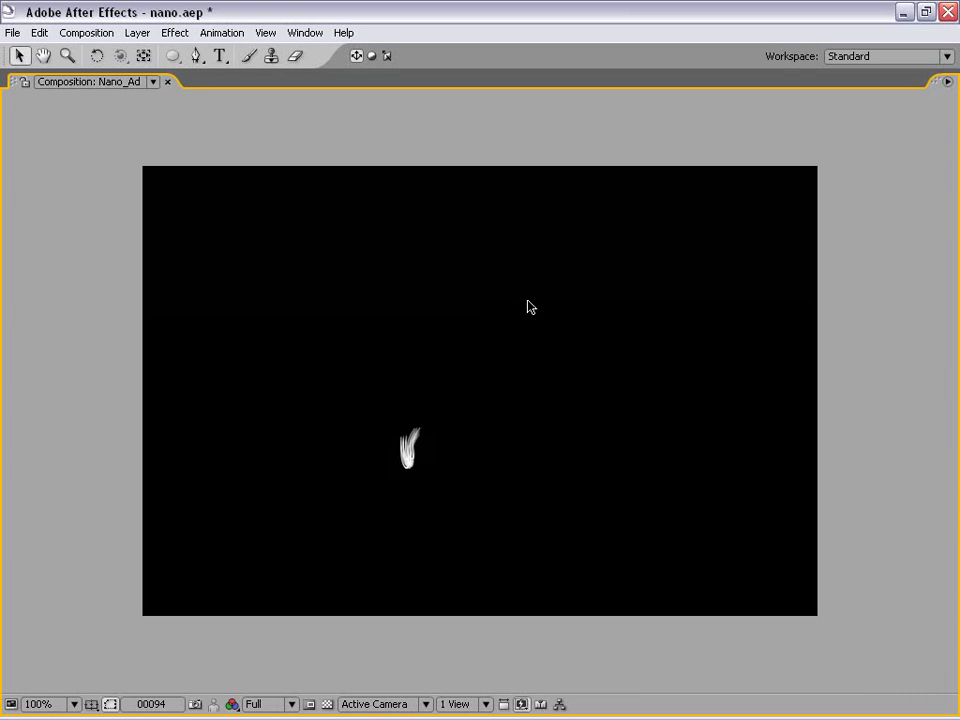
pyautogui.press('`')
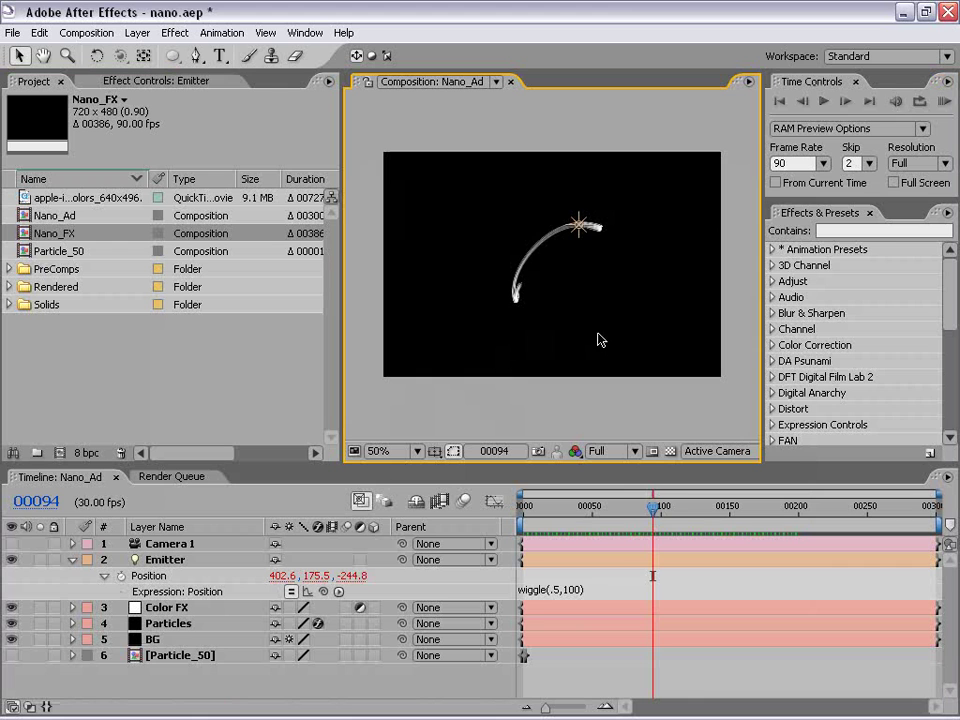
# Step: Set the particle Life of the Particles layer's Particular effect to 15 seconds, and view the streak at frame 209
pyautogui.moveTo(650, 508); pyautogui.dragTo(865, 510)
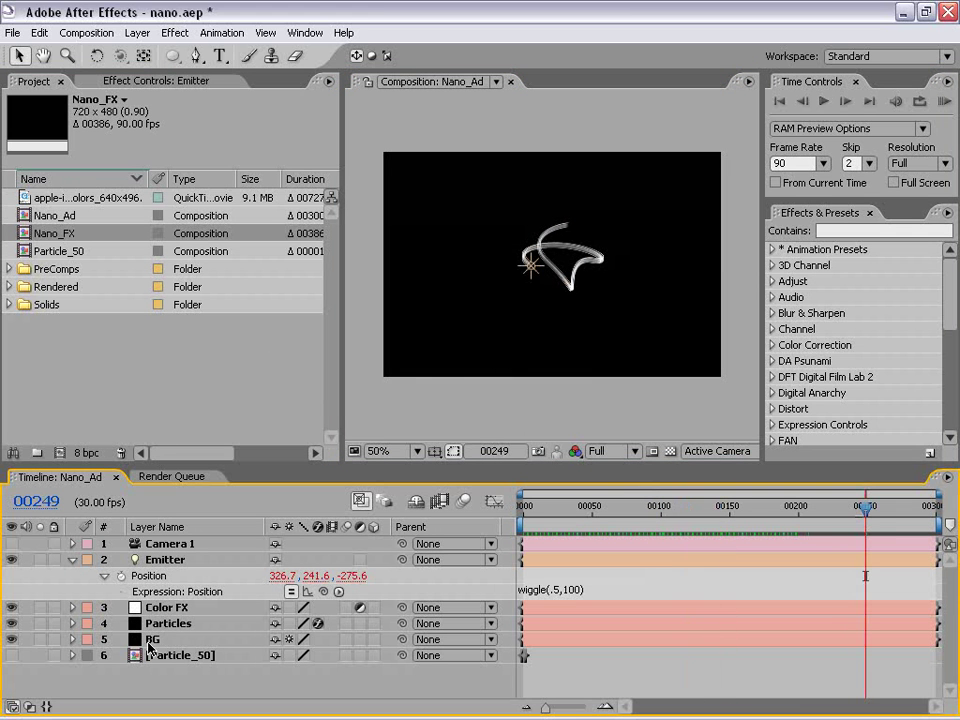
pyautogui.click(122, 484)
pyautogui.press('KP_4')
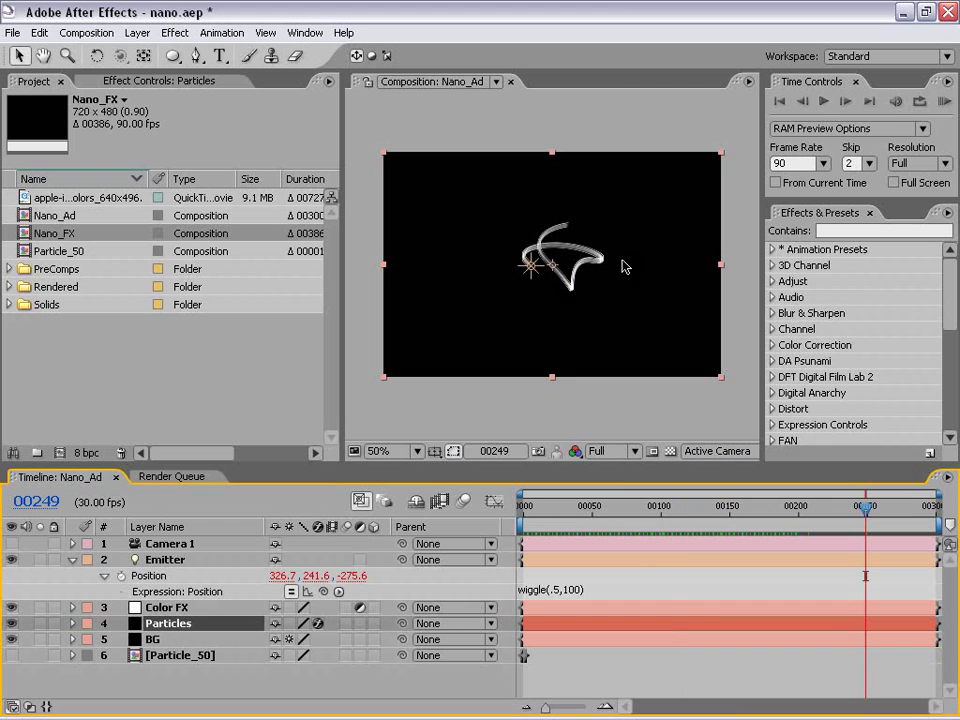
pyautogui.click(160, 81)
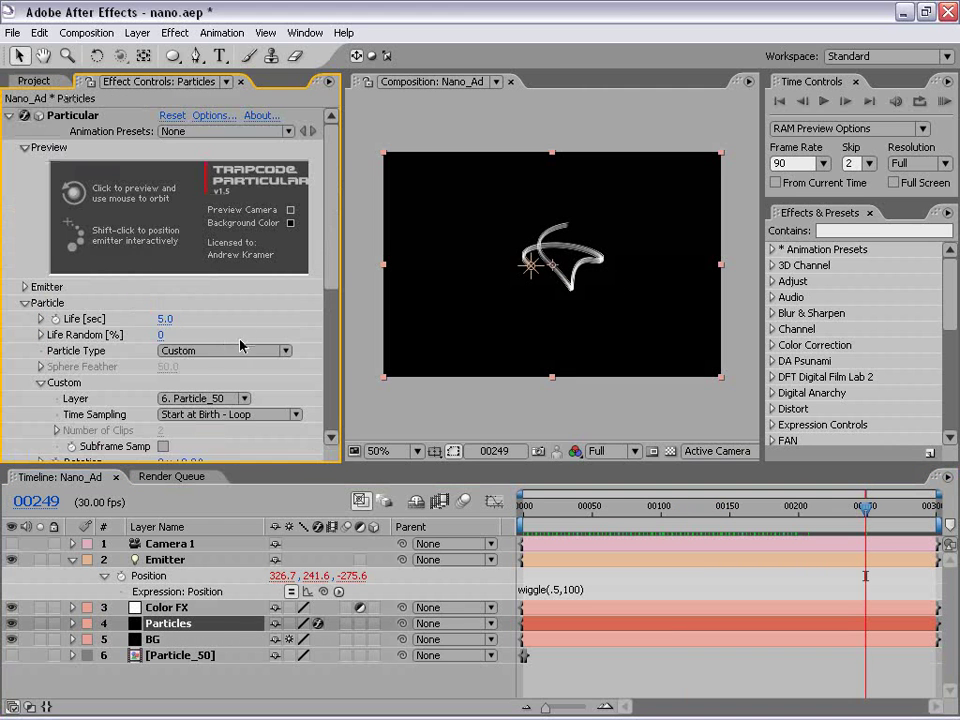
pyautogui.moveTo(332, 229); pyautogui.dragTo(330, 313)
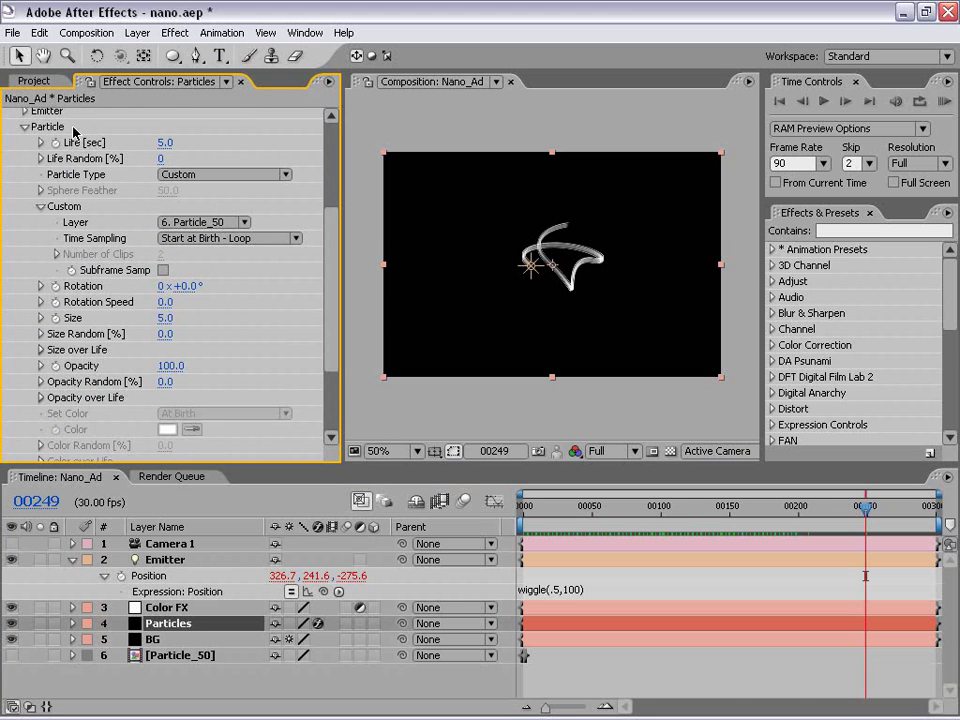
pyautogui.click(168, 142)
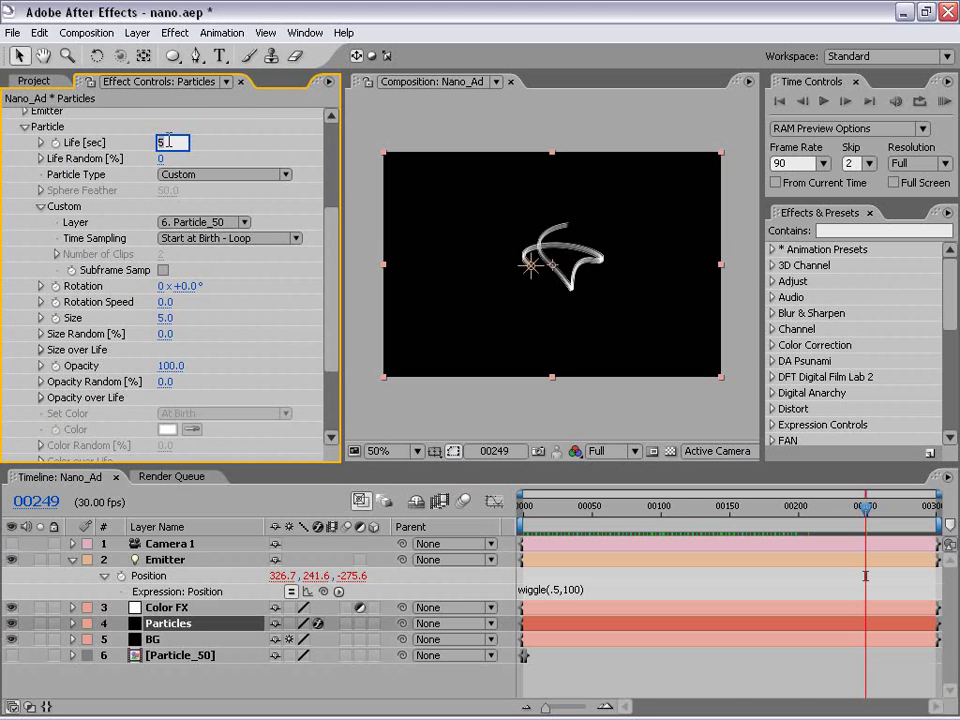
pyautogui.write('15')
pyautogui.press('Return')
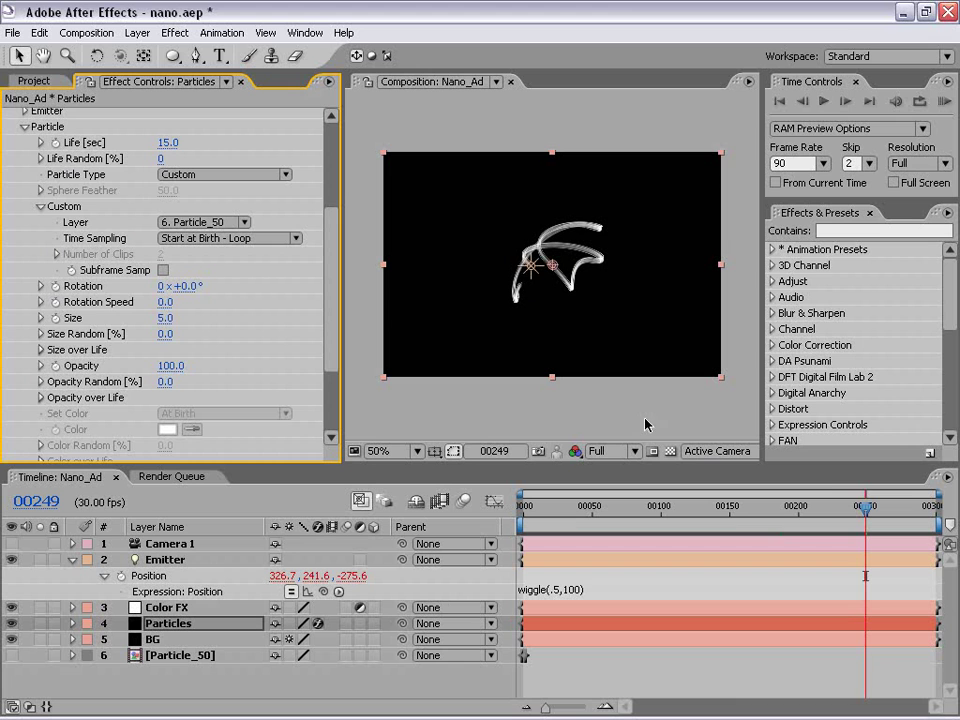
pyautogui.moveTo(848, 495); pyautogui.dragTo(811, 515)
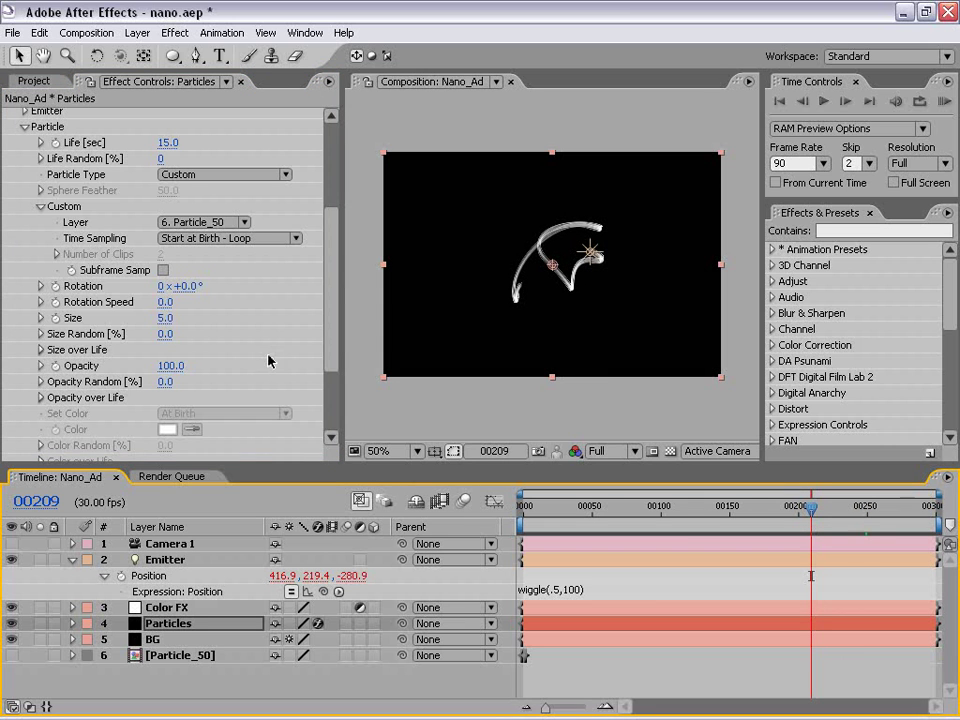
# Step: Try a particle Size of 9.0 in the Particular effect, and undo it
pyautogui.moveTo(332, 268)
pyautogui.mouseDown()
pyautogui.moveTo(333, 259)
pyautogui.moveTo(333, 285)
pyautogui.mouseUp()
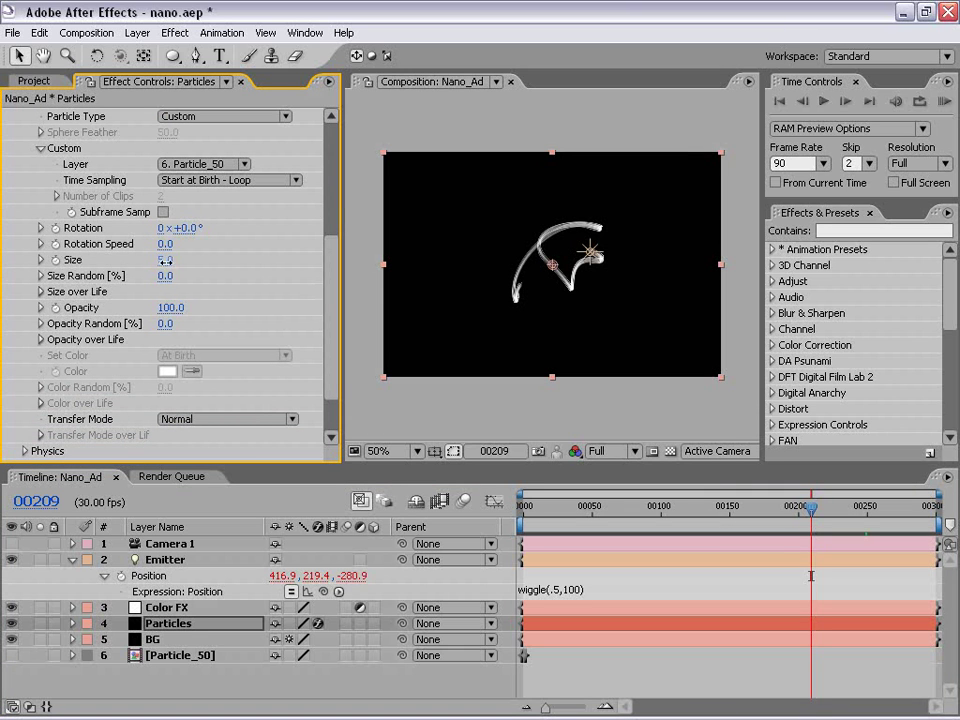
pyautogui.moveTo(166, 260)
pyautogui.mouseDown()
pyautogui.moveTo(186, 259)
pyautogui.moveTo(163, 259)
pyautogui.mouseUp()
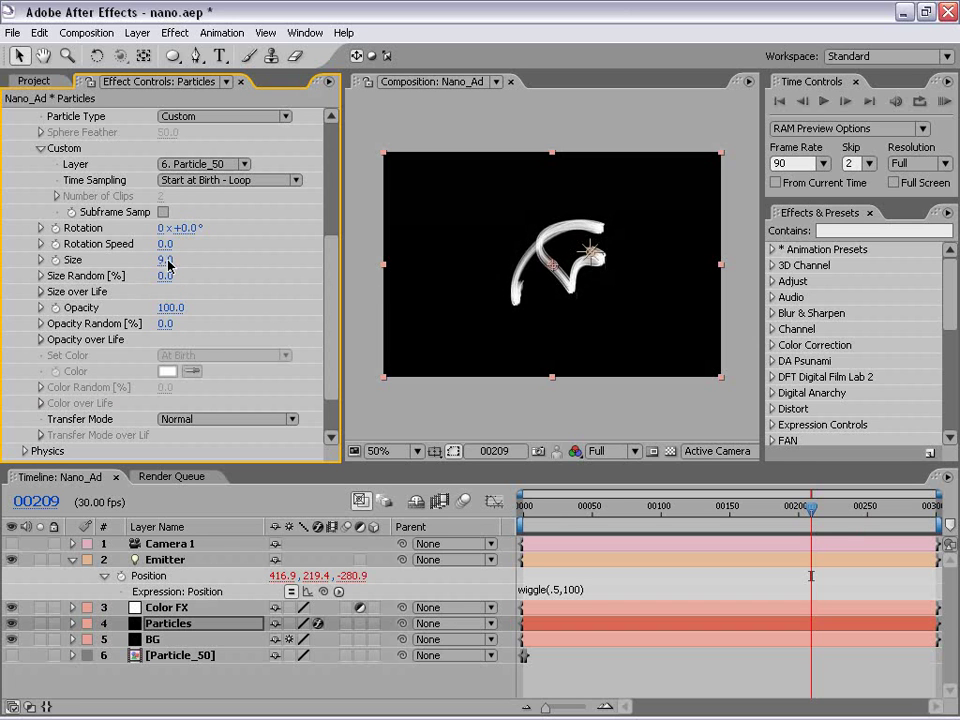
pyautogui.hotkey('ctrl', 'z')
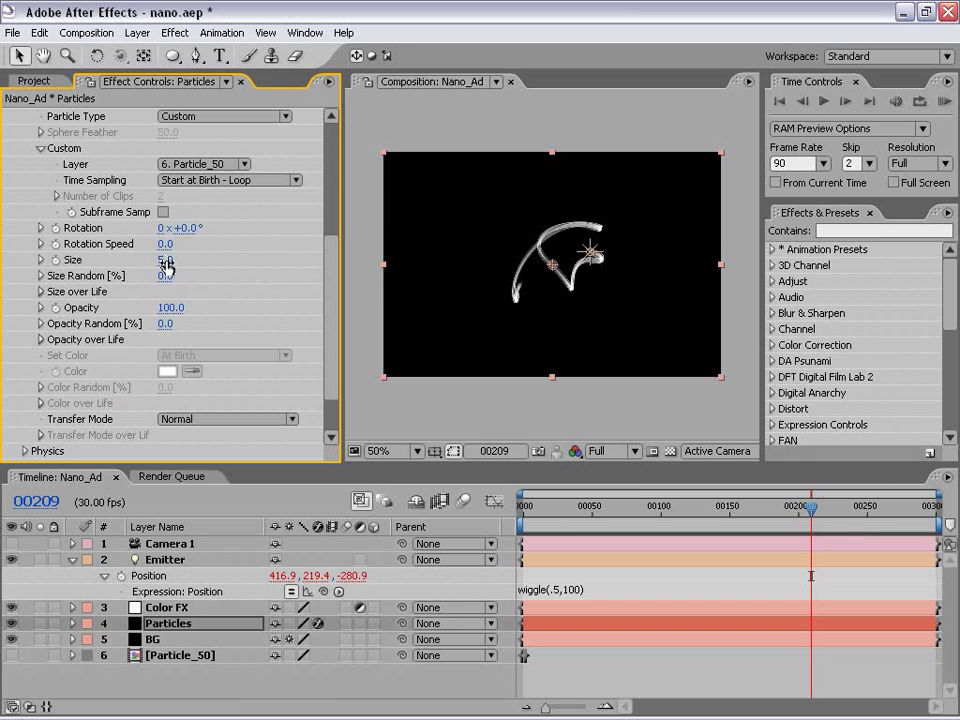
# Step: Set the particle Opacity in the Particular effect to 50
pyautogui.click(170, 307)
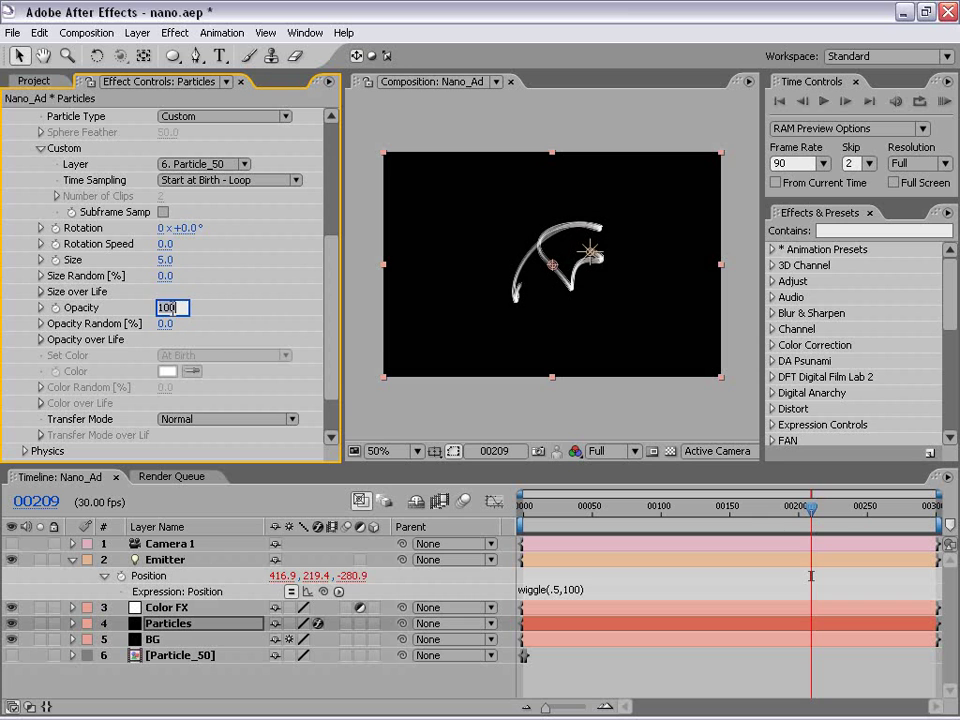
pyautogui.write('50')
pyautogui.press('Return')
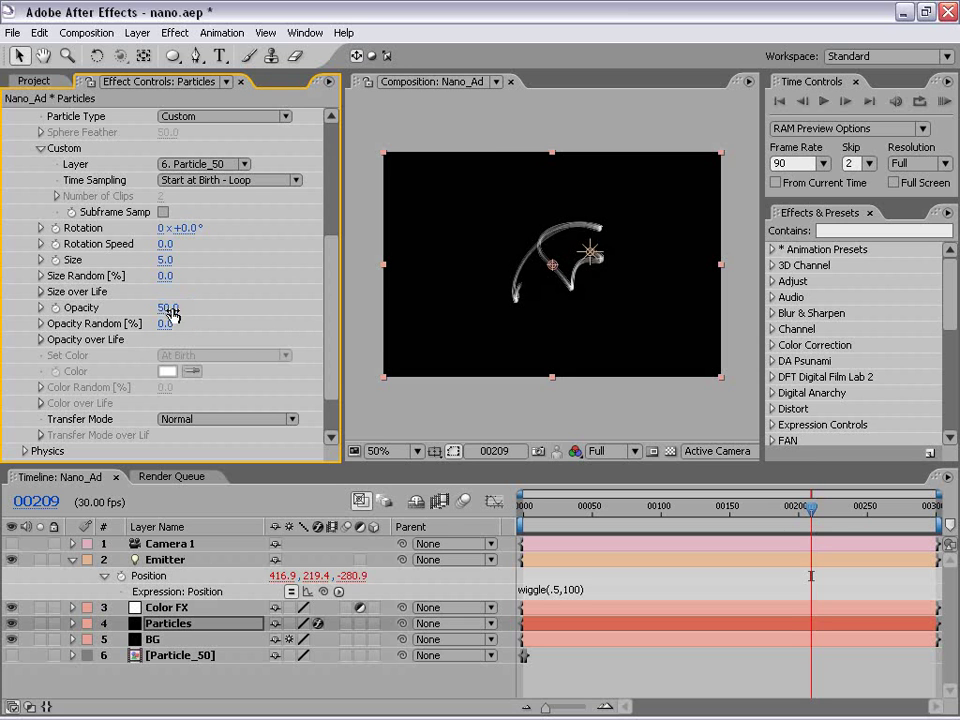
# Step: Examine the streak's fine line texture up close at 200%, return to 100%, and deselect the Particles layer
pyautogui.scroll(2, 578, 272)
pyautogui.scroll(-1, 561, 298)
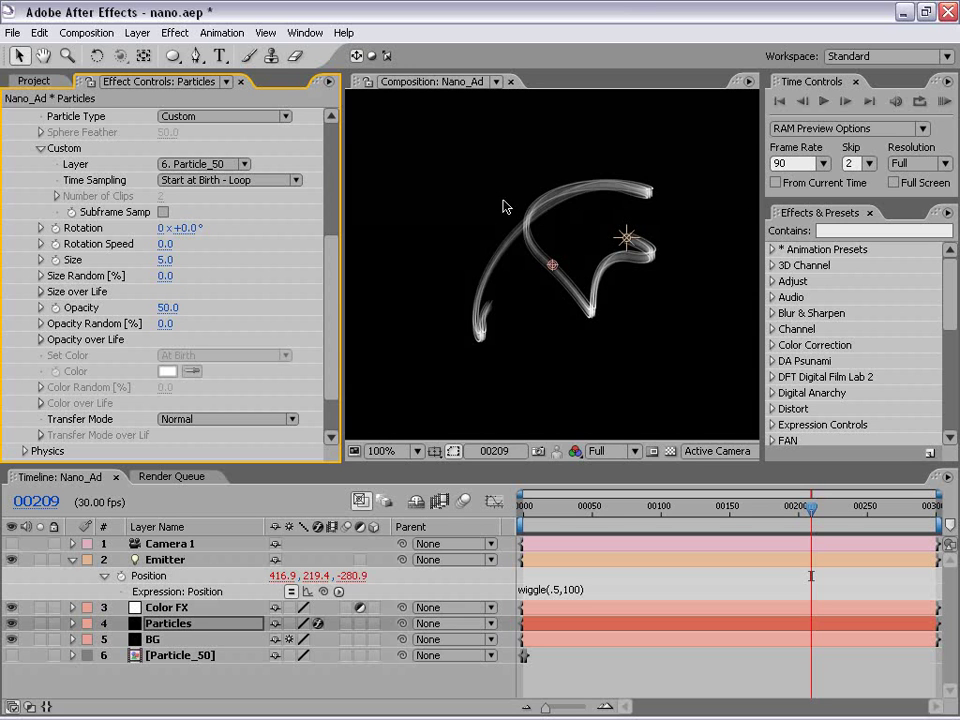
pyautogui.scroll(1, 553, 266)
pyautogui.press('h')
pyautogui.moveTo(594, 369); pyautogui.dragTo(568, 326)
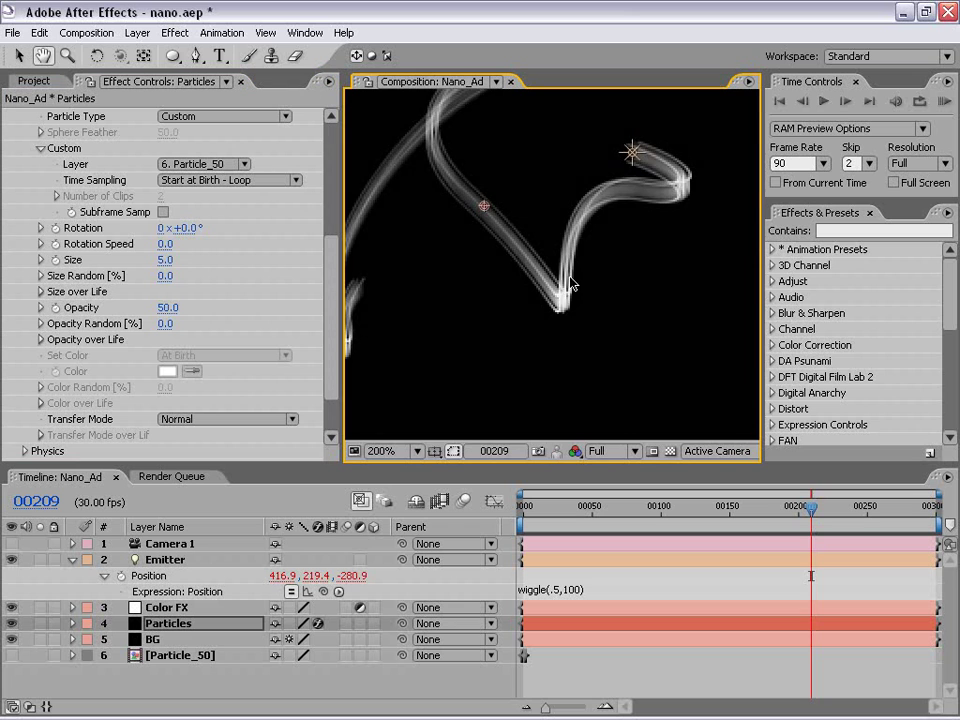
pyautogui.scroll(-1, 562, 286)
pyautogui.moveTo(556, 245); pyautogui.dragTo(568, 268)
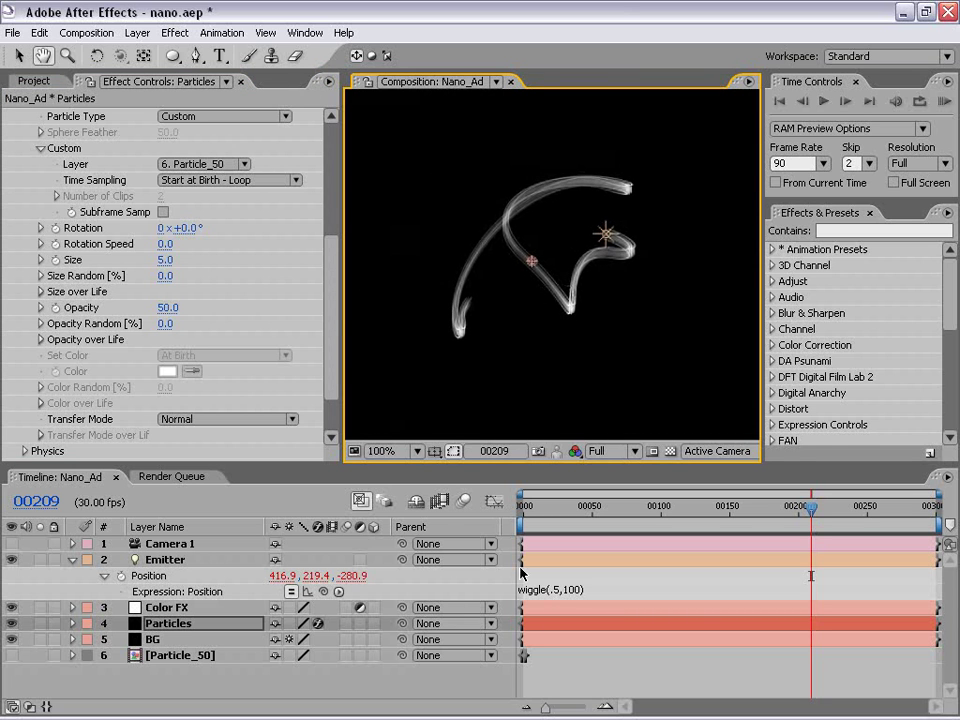
pyautogui.click(570, 677)
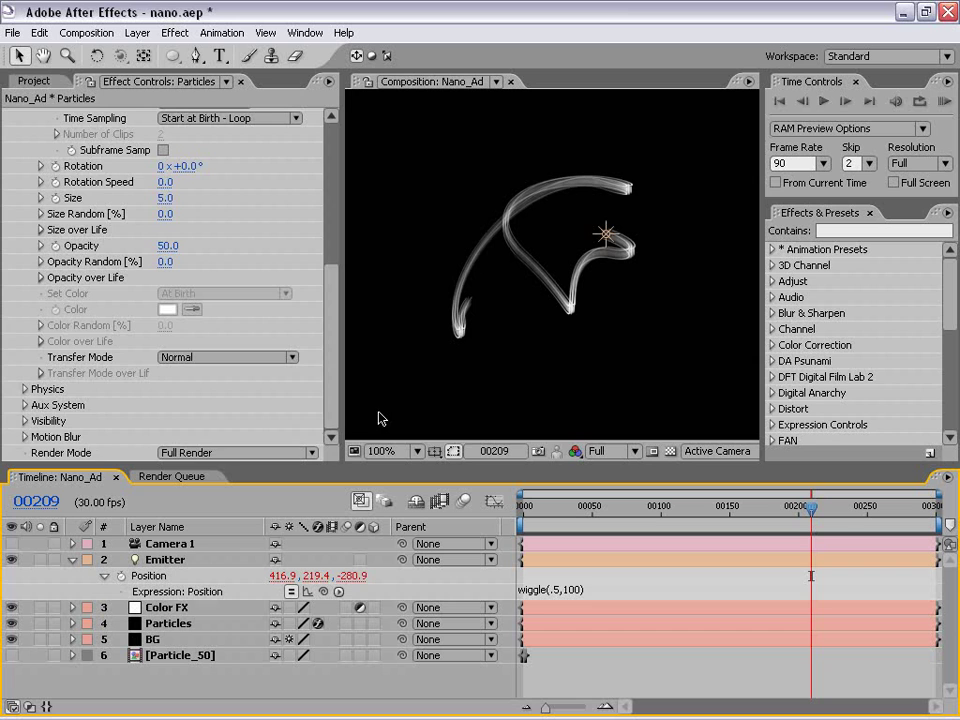
# Step: Apply the Hue/Saturation effect to the Color FX layer and enable Colorize with a Colorize Saturation of 43
pyautogui.click(166, 609)
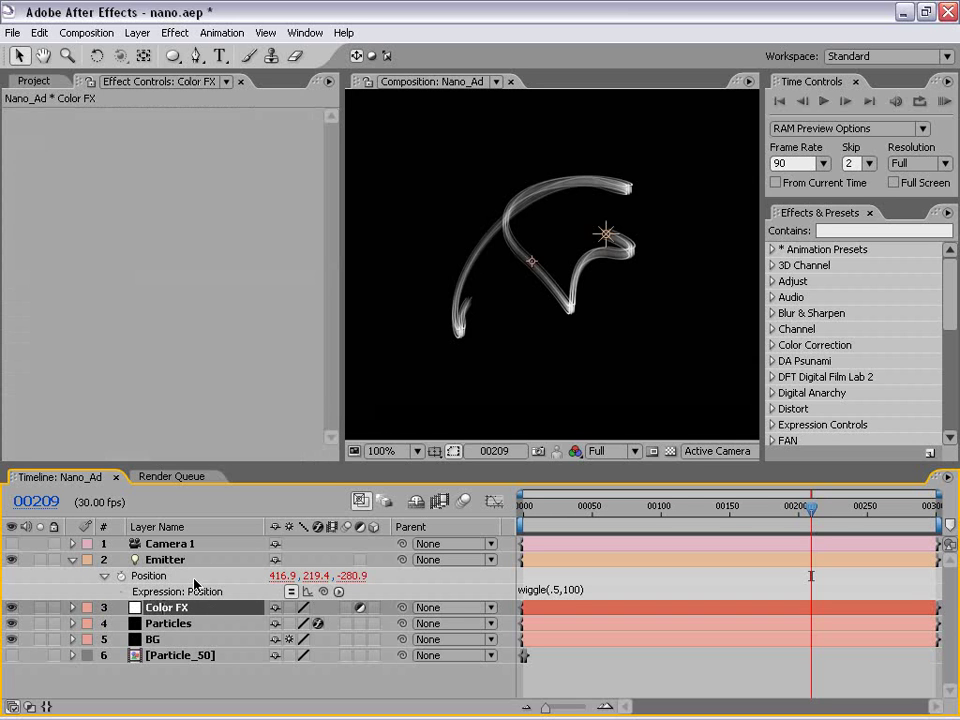
pyautogui.click(175, 33)
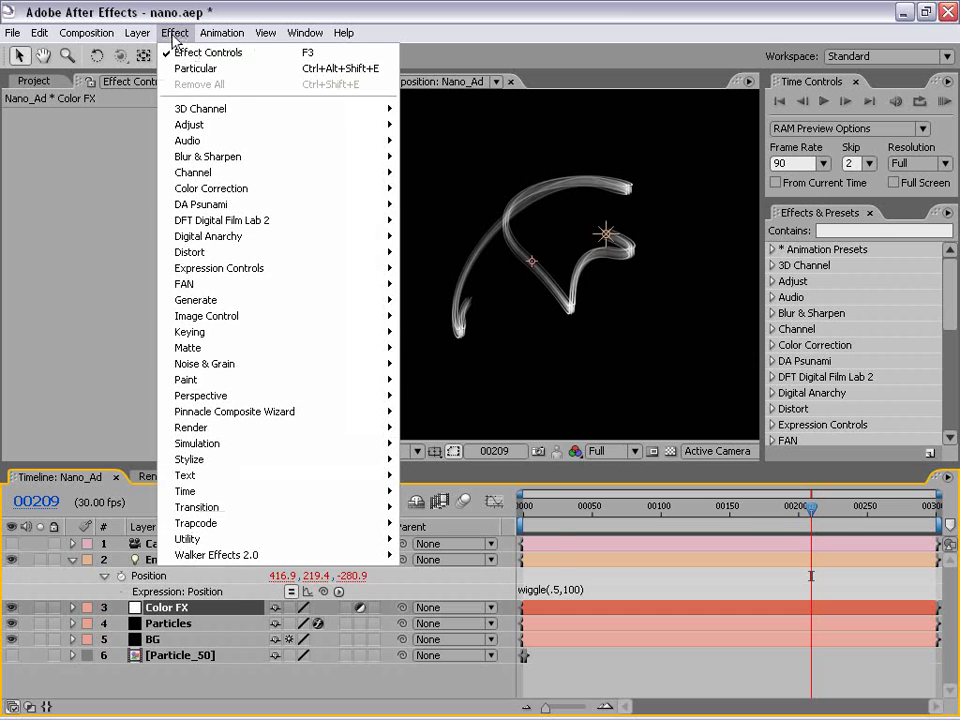
pyautogui.moveTo(210, 189)
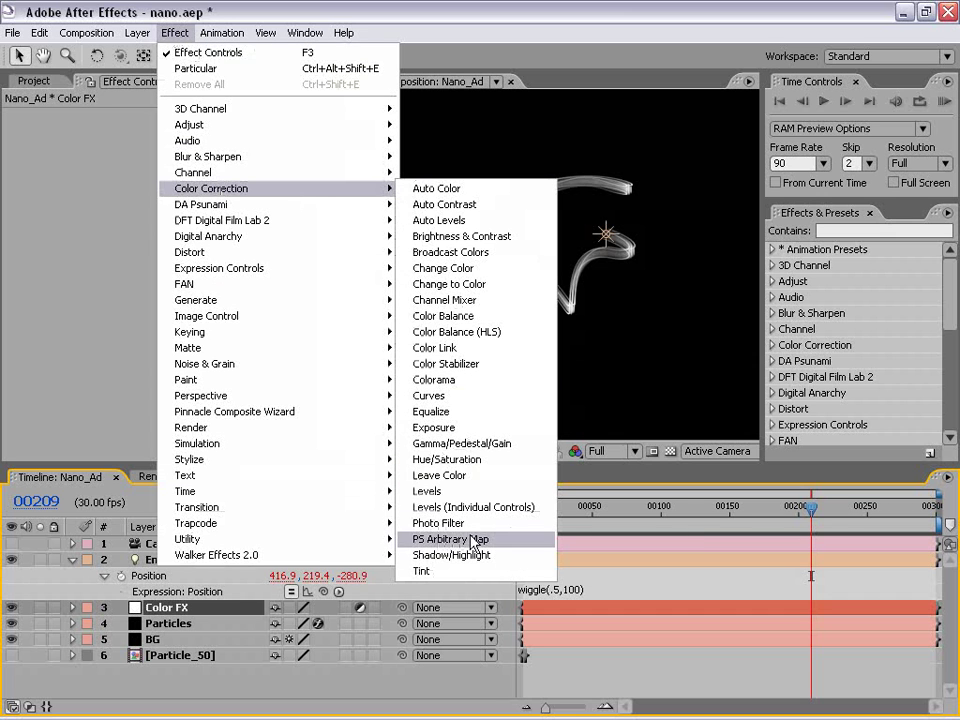
pyautogui.click(474, 460)
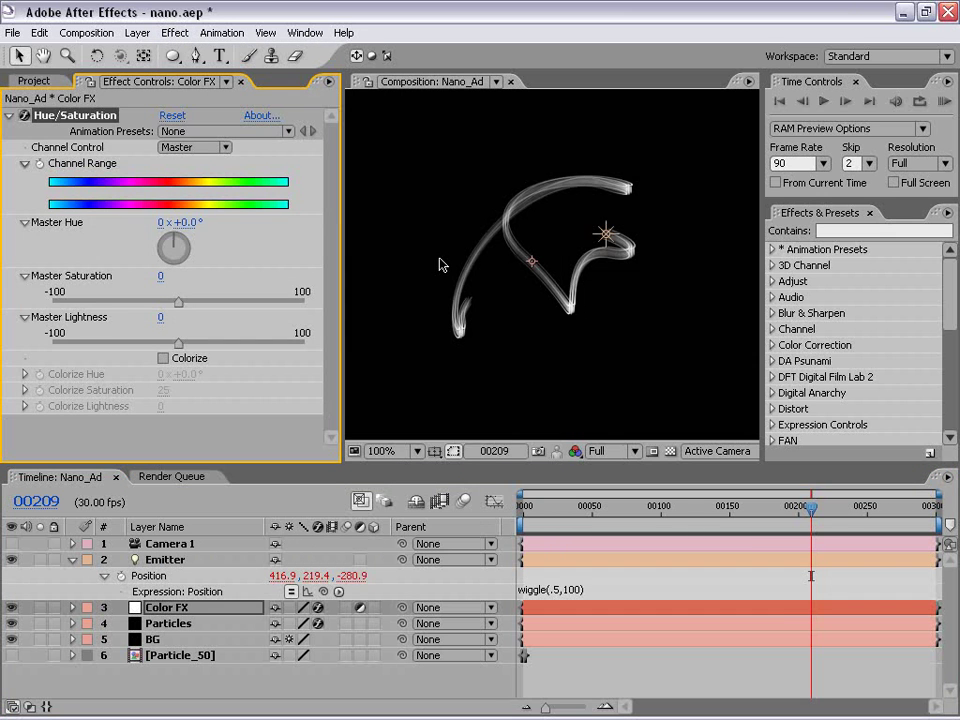
pyautogui.click(163, 358)
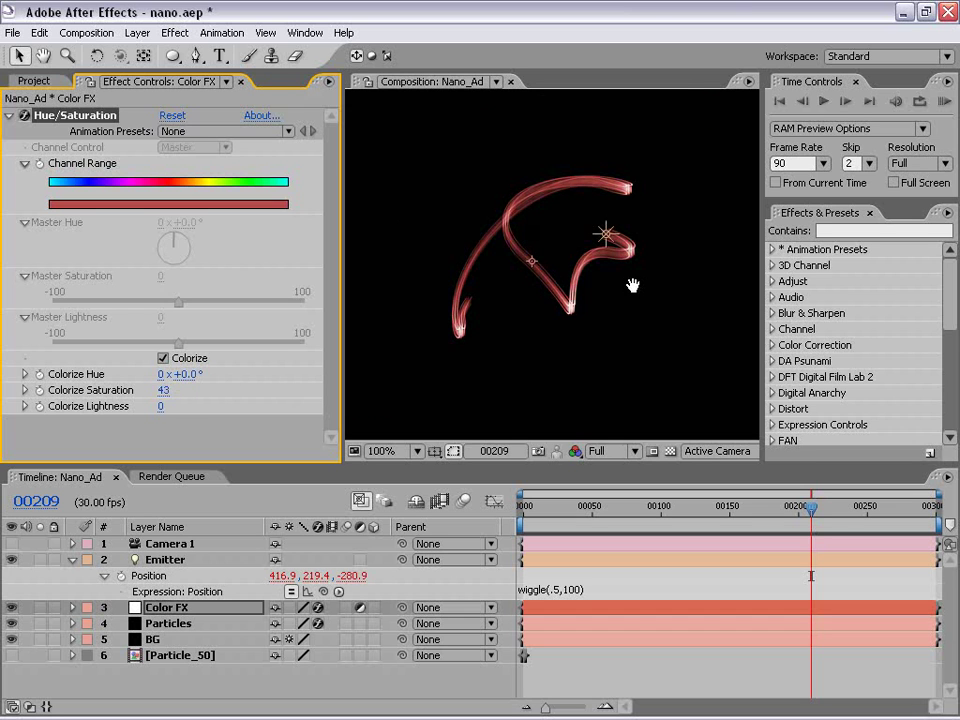
# Step: Set the Colorize Hue of the Color FX layer's Hue/Saturation effect to 198°
pyautogui.scroll(1, 580, 300)
pyautogui.scroll(-1, 516, 313)
pyautogui.moveTo(186, 376)
pyautogui.mouseDown()
pyautogui.moveTo(360, 366)
pyautogui.moveTo(347, 377)
pyautogui.mouseUp()
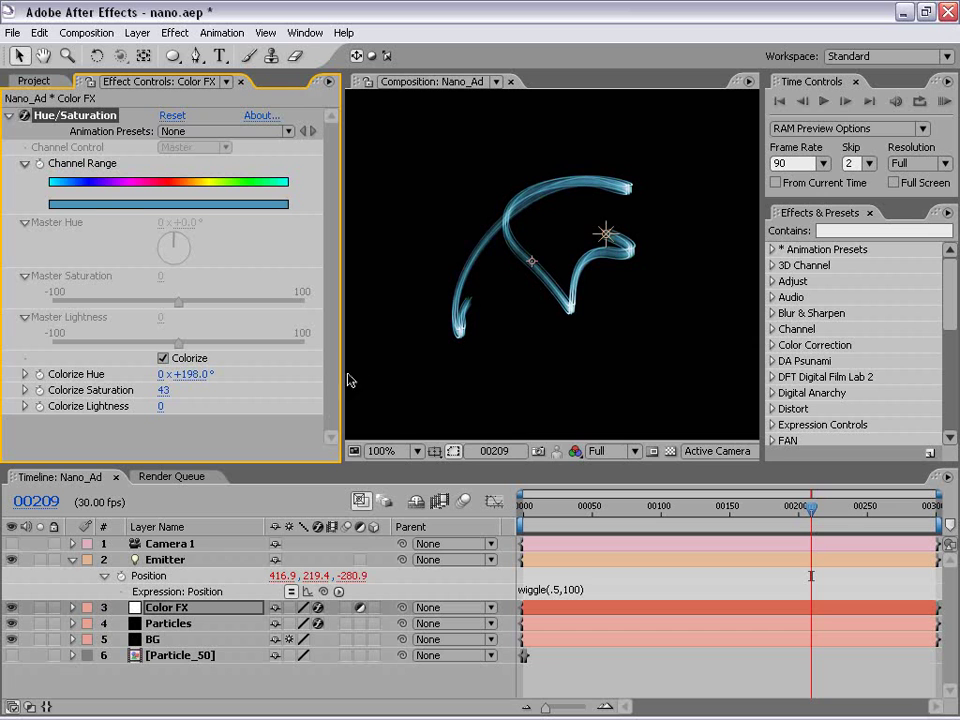
# Step: Apply the Glow effect to Color FX with a Glow Radius of 36, Glow Intensity of 2.4 and Glow Threshold of 50%
pyautogui.click(176, 36)
pyautogui.moveTo(206, 458)
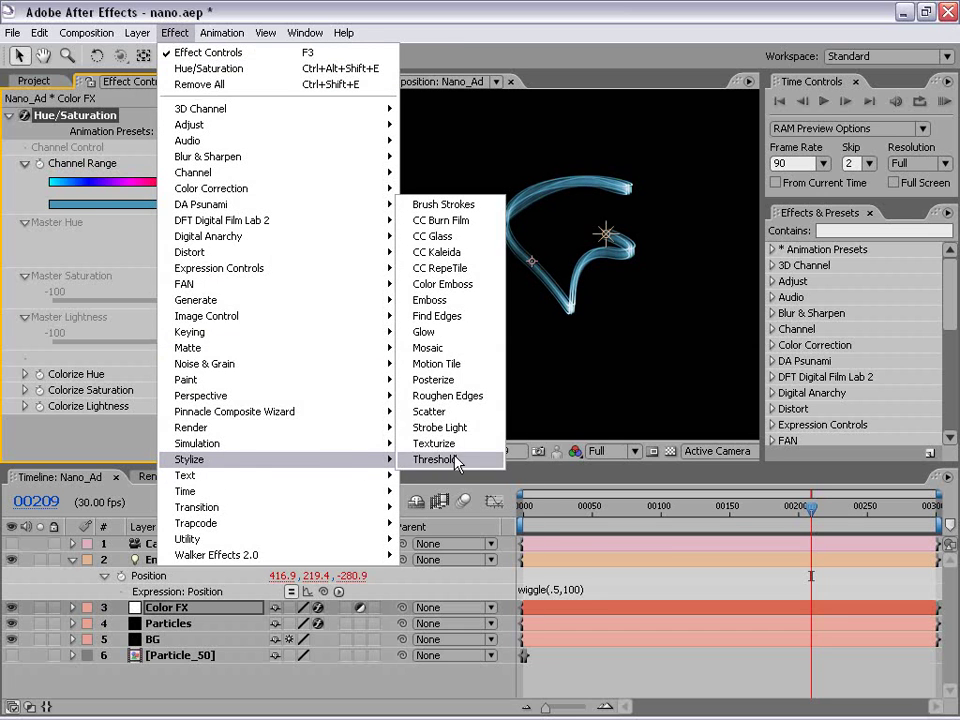
pyautogui.click(432, 332)
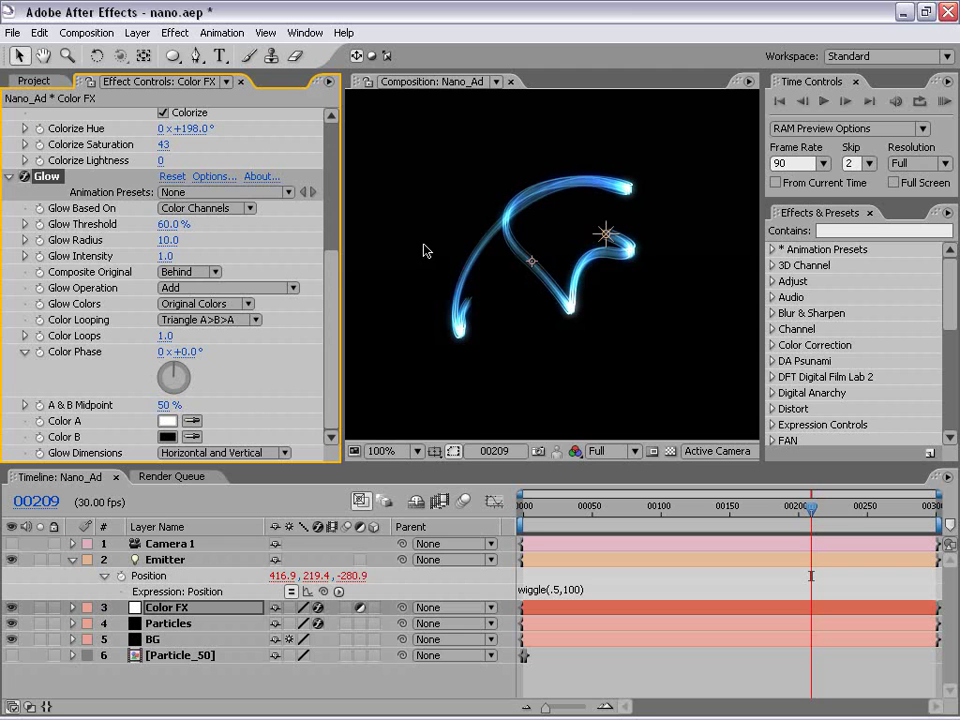
pyautogui.moveTo(167, 240)
pyautogui.mouseDown()
pyautogui.moveTo(208, 240)
pyautogui.moveTo(200, 255)
pyautogui.moveTo(347, 253)
pyautogui.mouseUp()
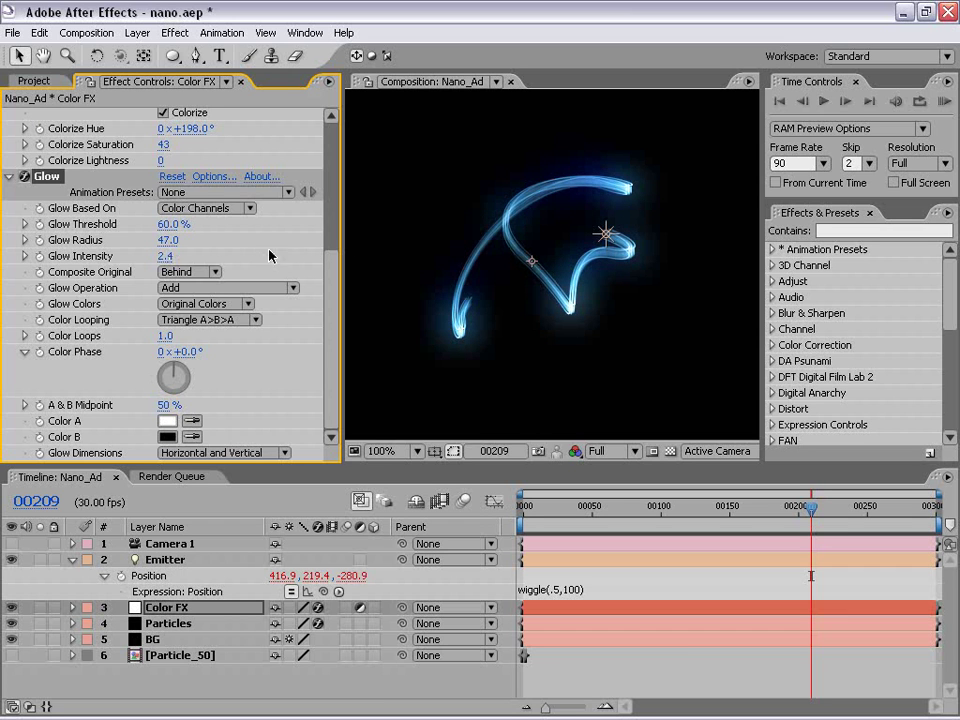
pyautogui.moveTo(158, 245)
pyautogui.mouseDown()
pyautogui.moveTo(180, 241)
pyautogui.moveTo(125, 240)
pyautogui.moveTo(145, 240)
pyautogui.mouseUp()
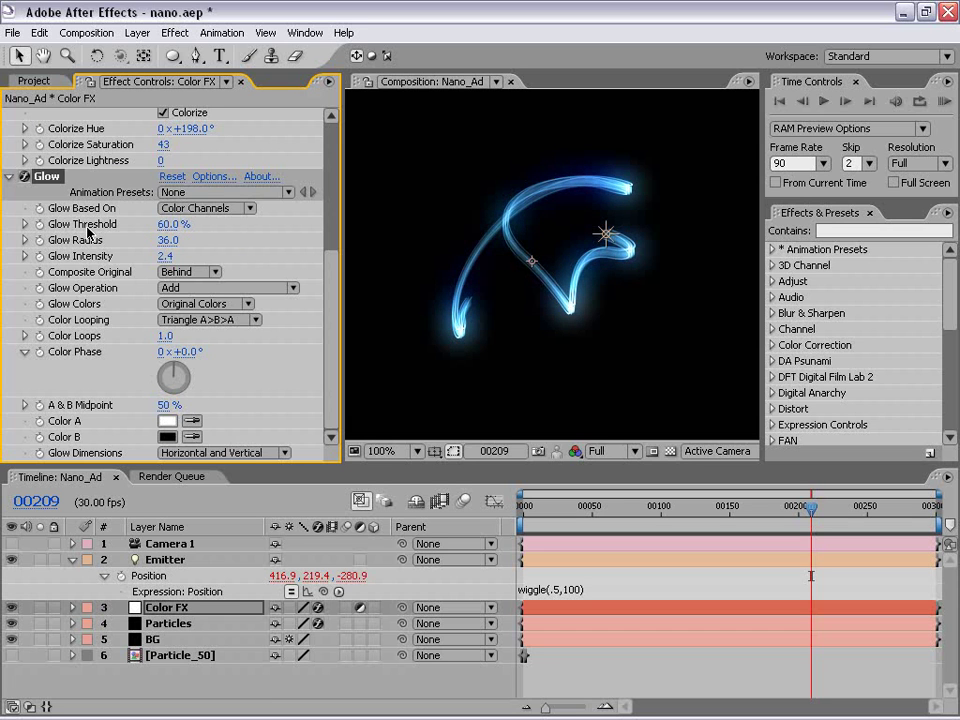
pyautogui.click(172, 224)
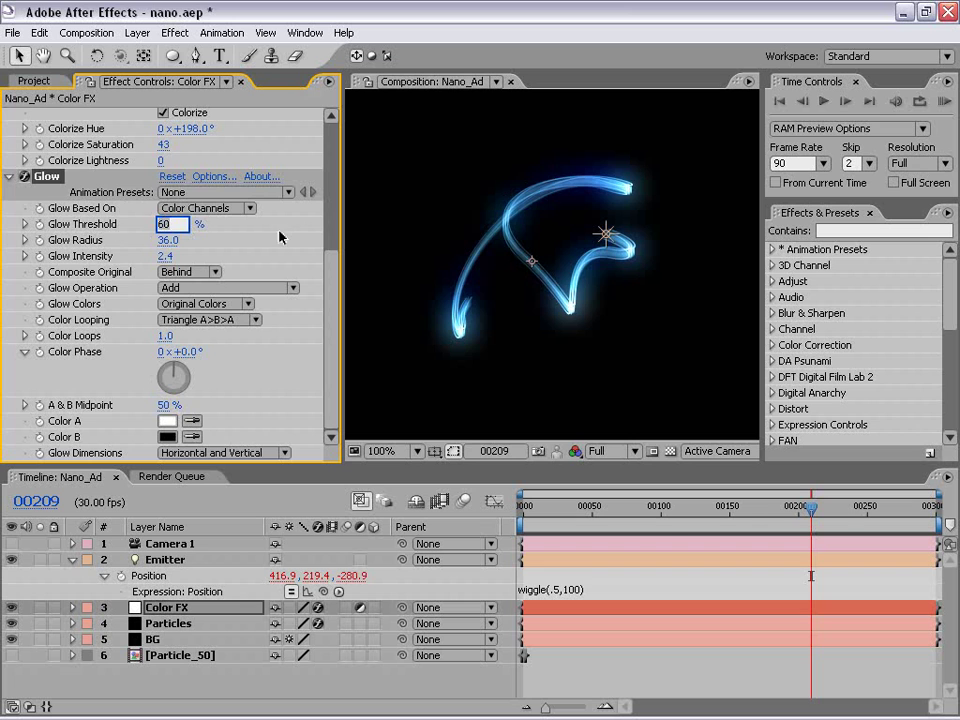
pyautogui.write('50')
pyautogui.press('Return')
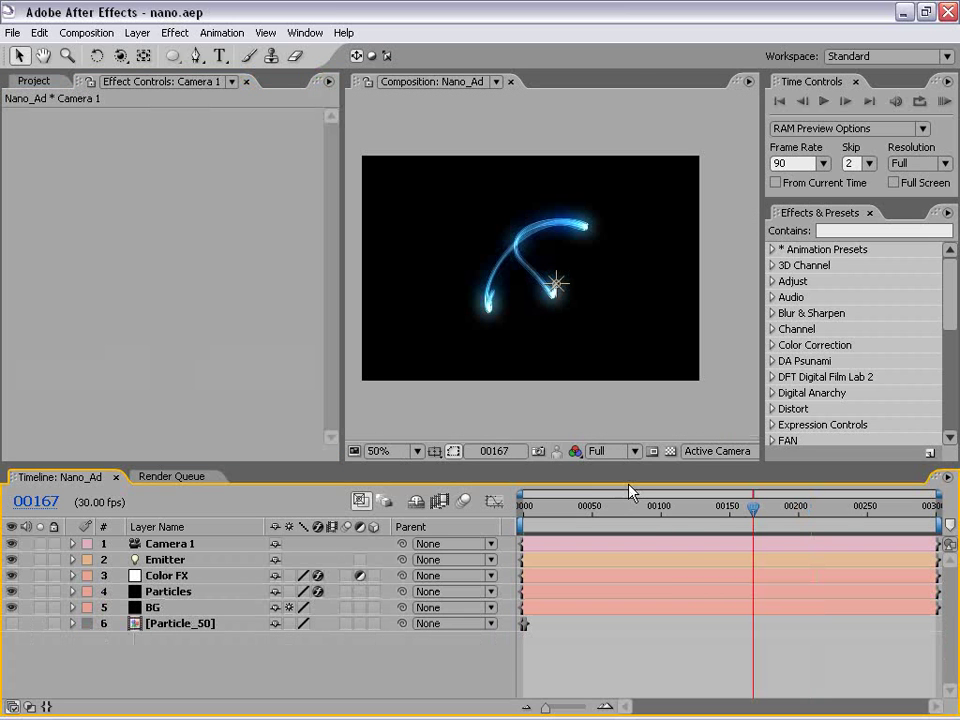
# Step: Reveal the Position and Point of Interest properties of the Camera 1 layer
pyautogui.click(104, 543)
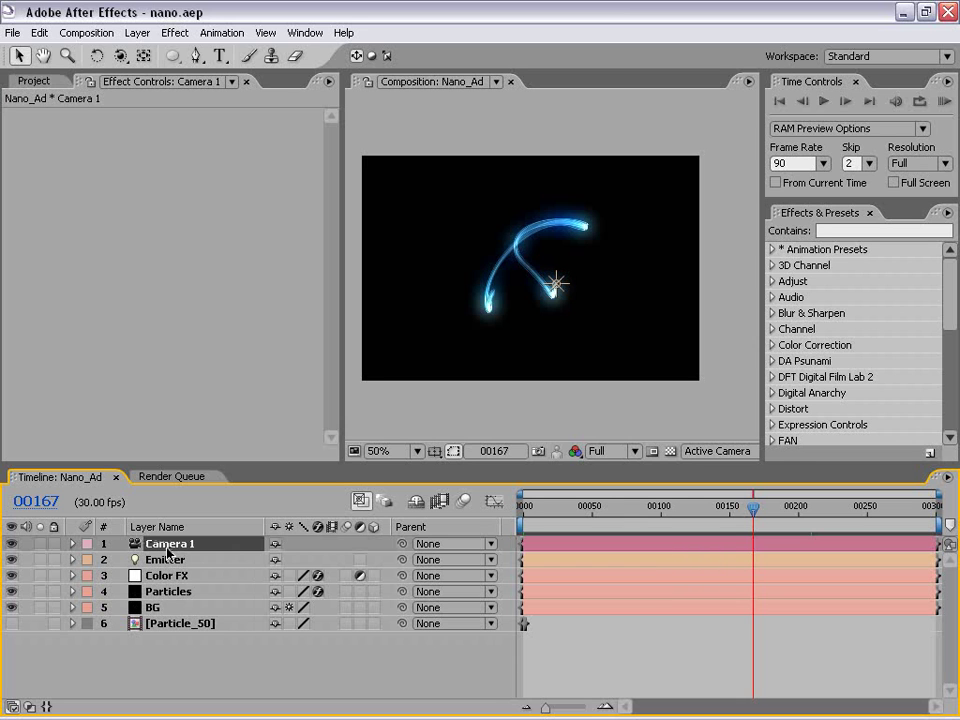
pyautogui.press('p')
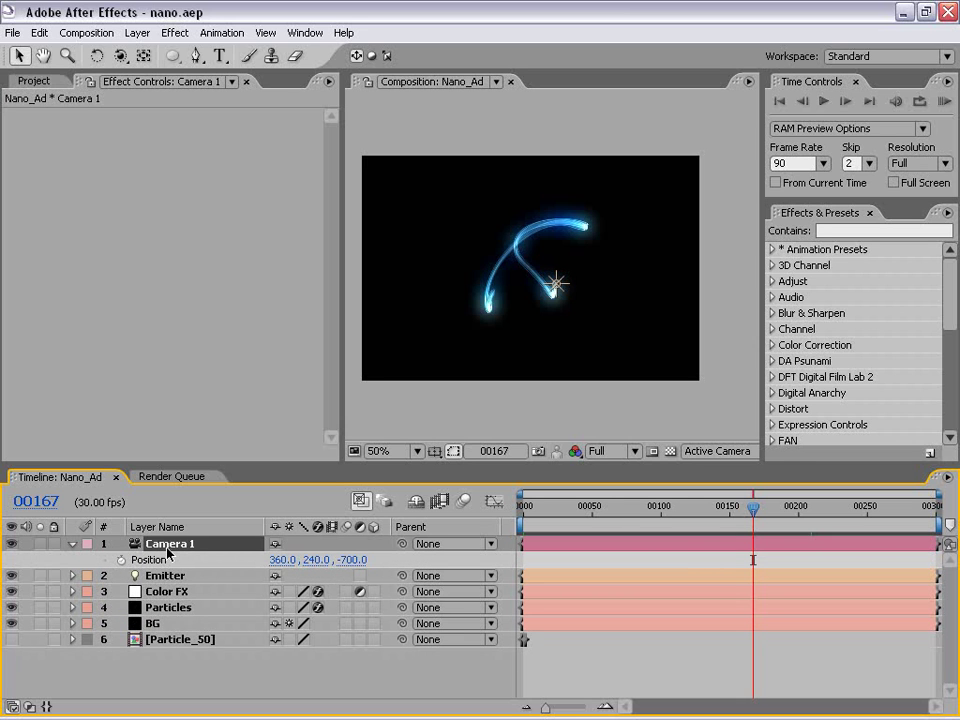
pyautogui.hotkey('shift', 'a')
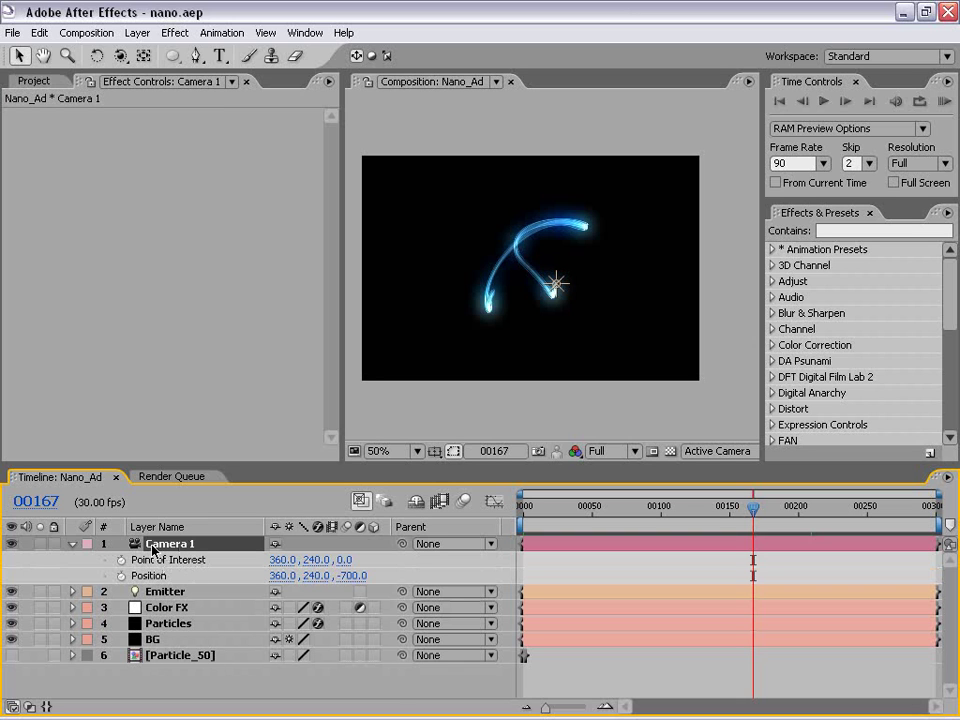
# Step: Move Camera 1 closer to the streak with the Track Z Camera tool, to a Z Position of -480
pyautogui.click(119, 57)
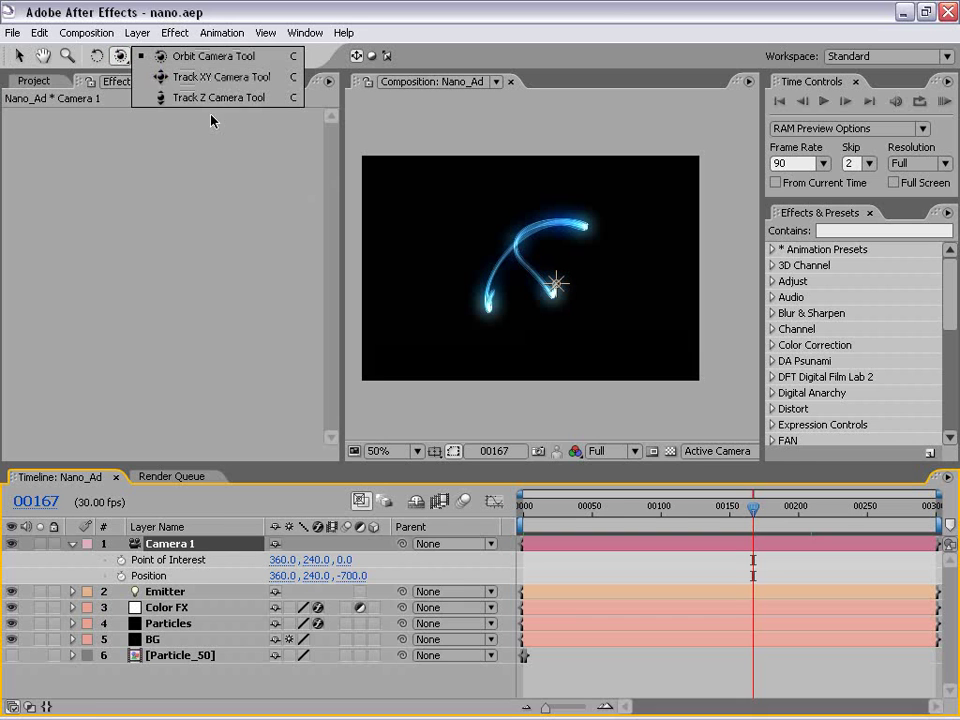
pyautogui.click(126, 53)
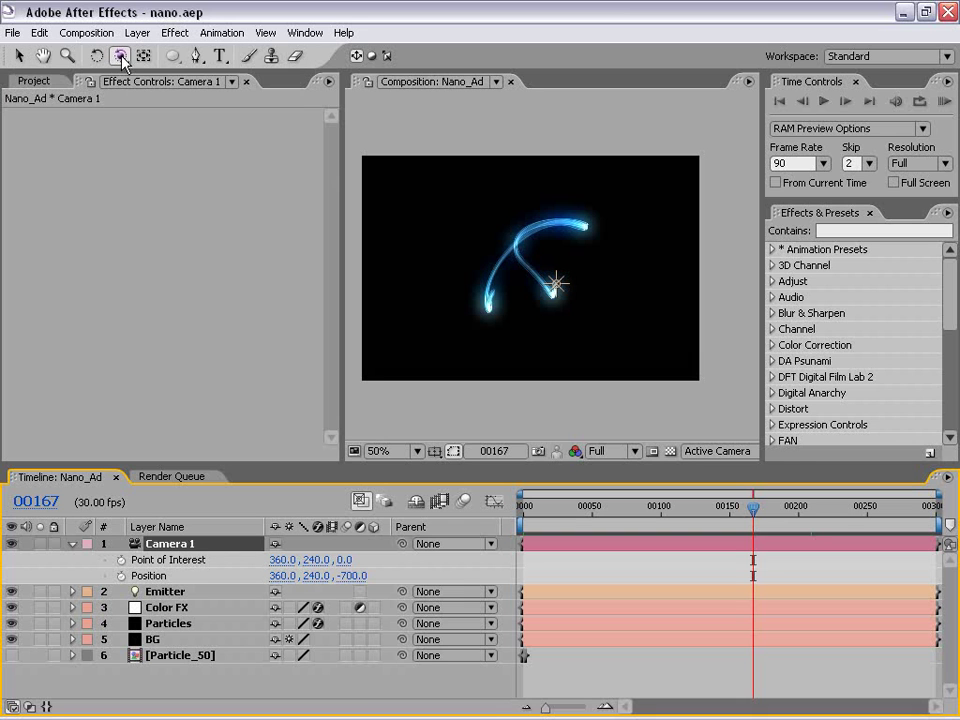
pyautogui.click(118, 57)
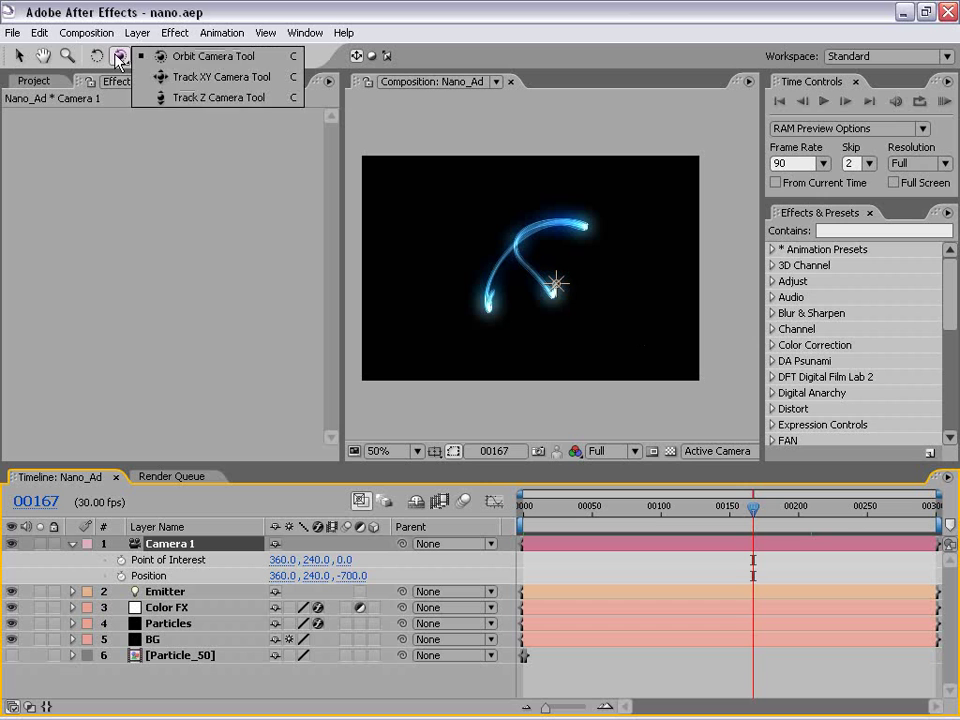
pyautogui.click(176, 98)
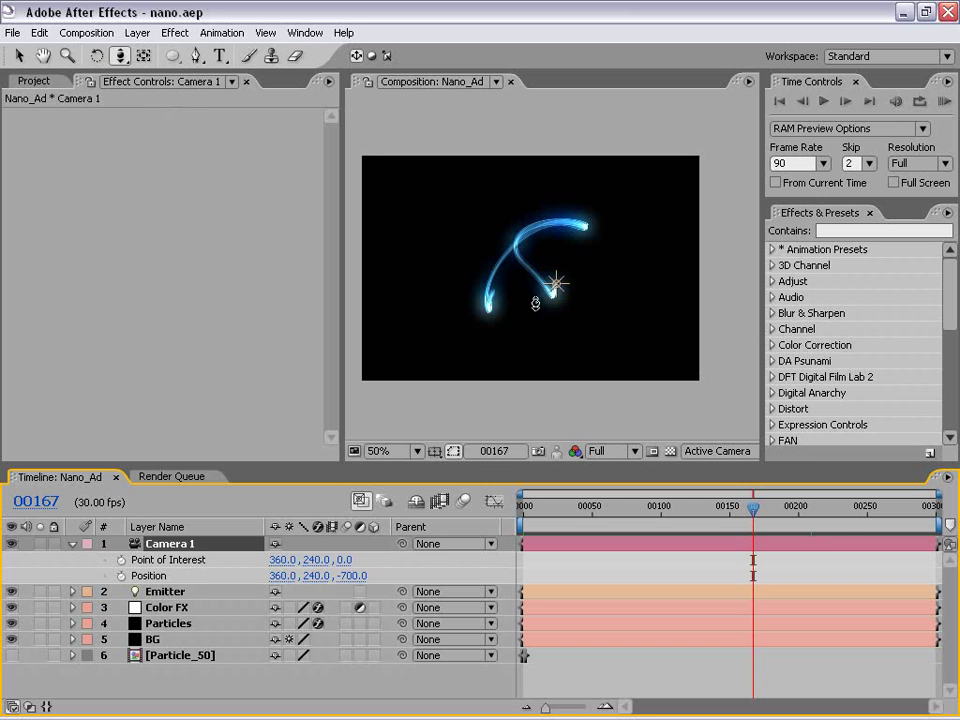
pyautogui.moveTo(520, 285); pyautogui.dragTo(530, 247)
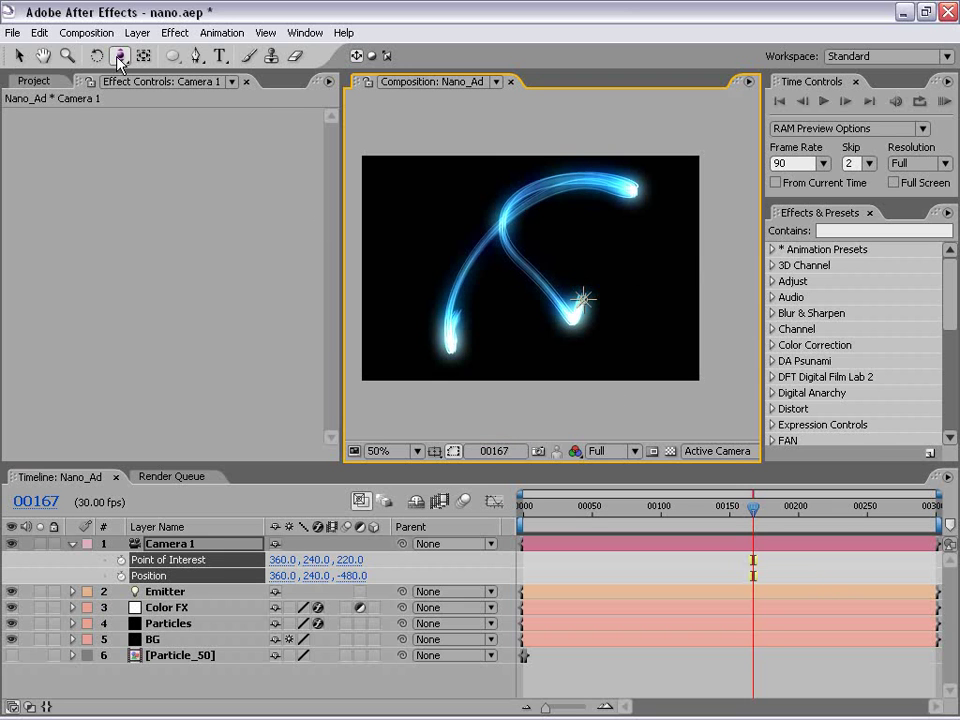
# Step: Try repositioning Camera 1 with another camera tool, undo the move, and return to the Selection tool
pyautogui.moveTo(121, 58); pyautogui.dragTo(185, 75)
pyautogui.moveTo(405, 181); pyautogui.dragTo(531, 242)
pyautogui.hotkey('ctrl', 'z')
pyautogui.press('v')
# Step: Widen the Composition panel, frame the comp at 50% and select the Emitter light
pyautogui.press(',')
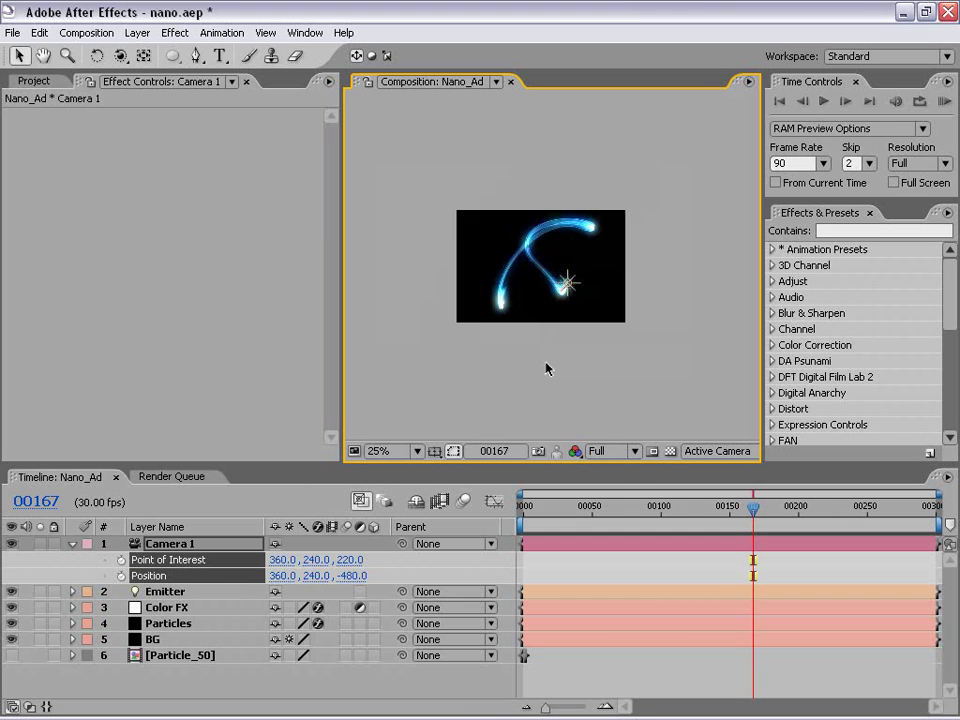
pyautogui.moveTo(342, 289); pyautogui.dragTo(244, 289)
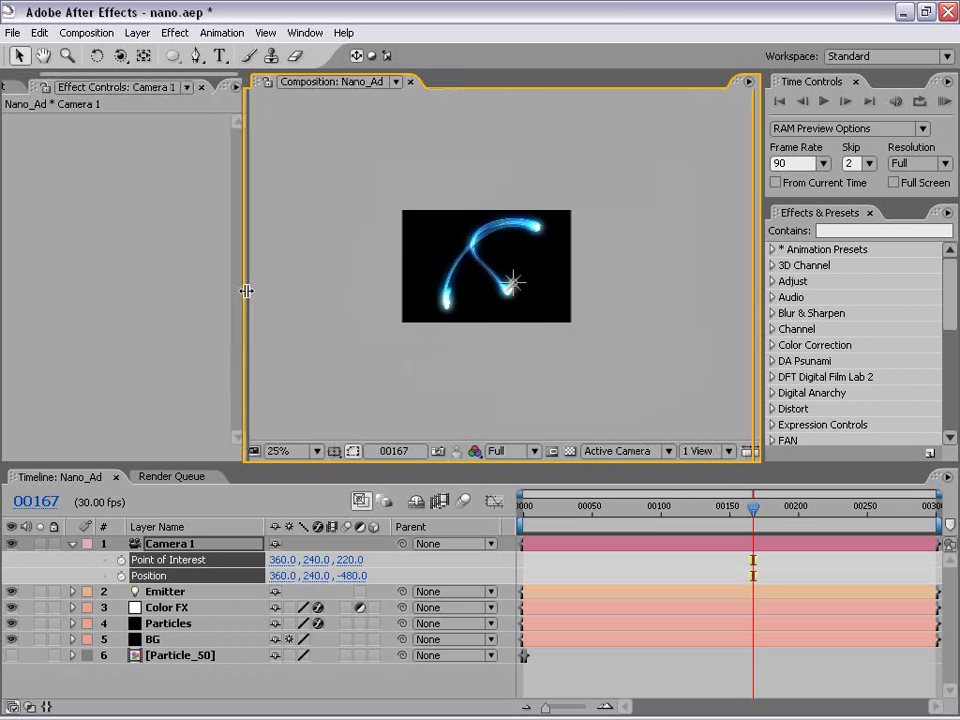
pyautogui.press('.')
pyautogui.moveTo(551, 324); pyautogui.dragTo(512, 298)
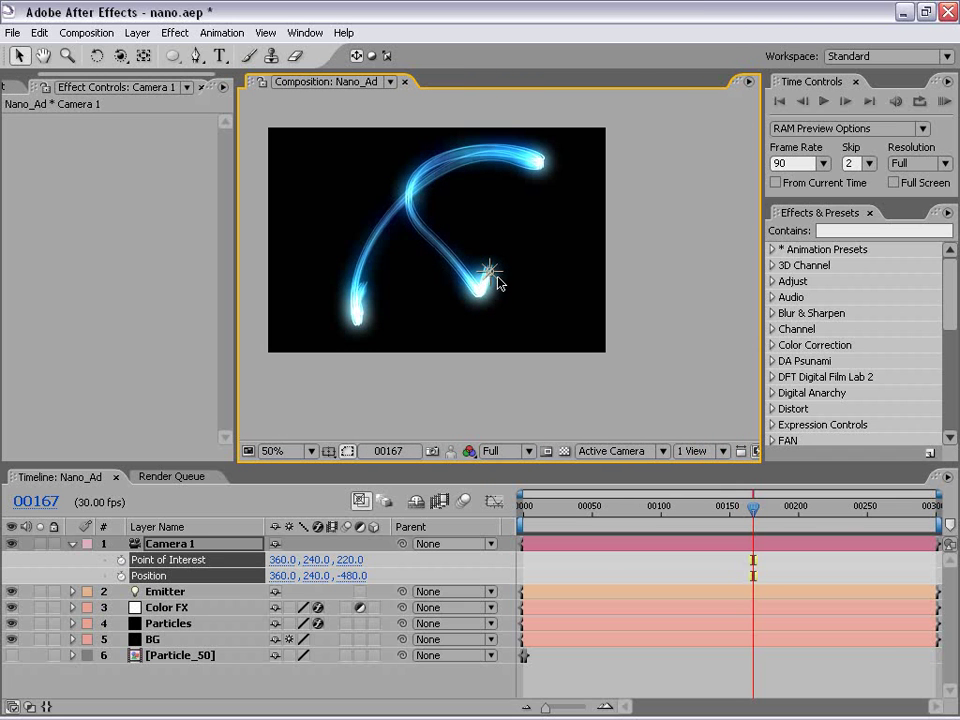
pyautogui.click(490, 272)
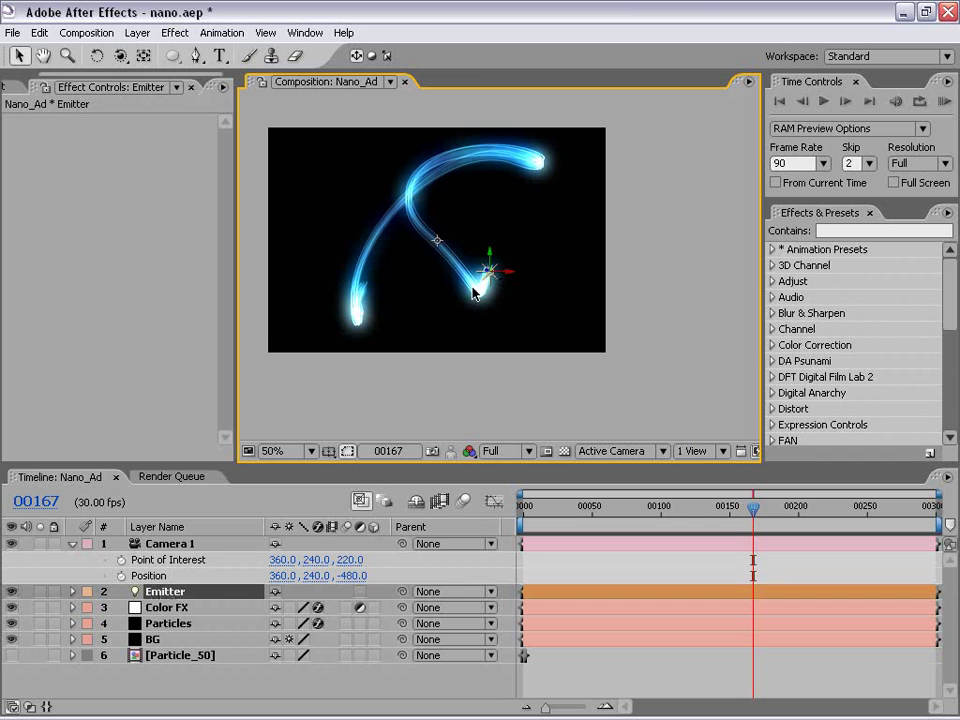
# Step: In the Top view, move Camera 1's Point of Interest beside the Emitter light, to about 368, 240, -280
pyautogui.click(604, 452)
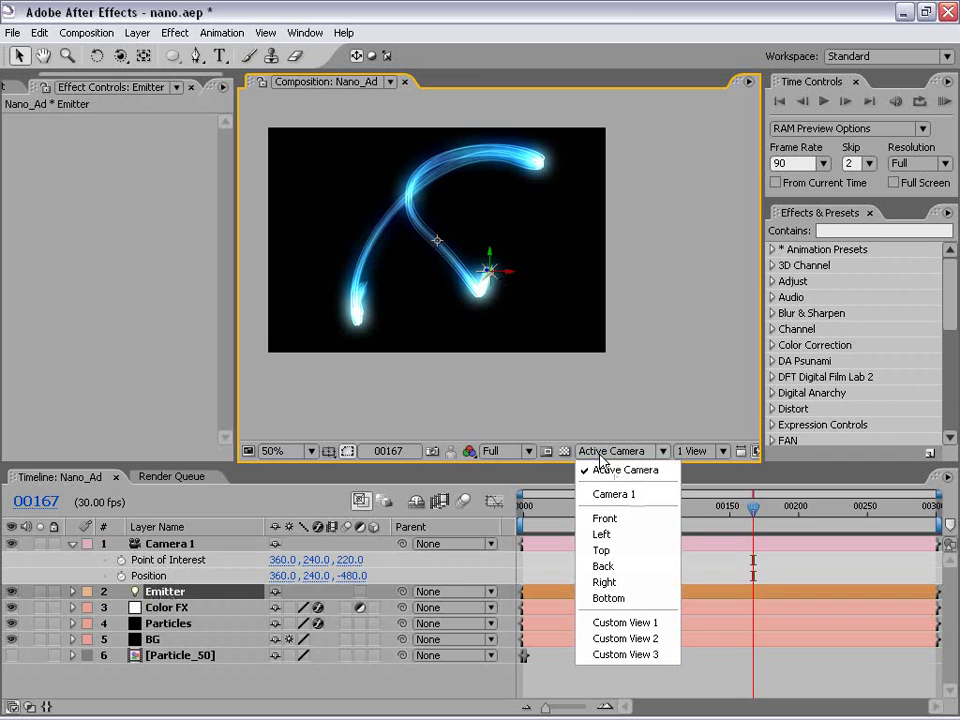
pyautogui.click(605, 550)
pyautogui.press(',')
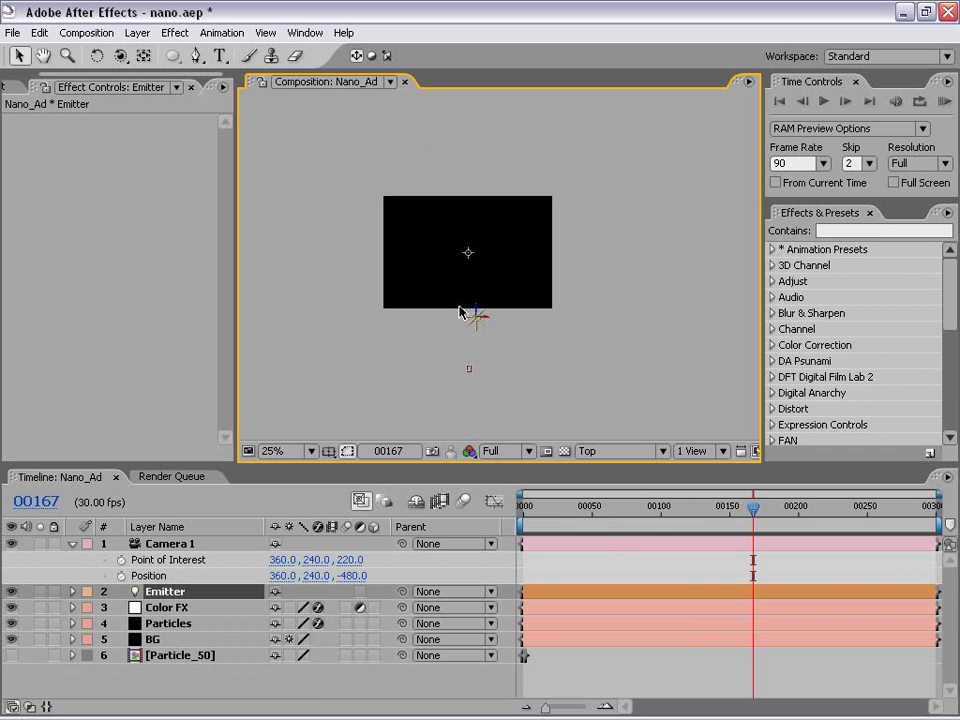
pyautogui.click(168, 543)
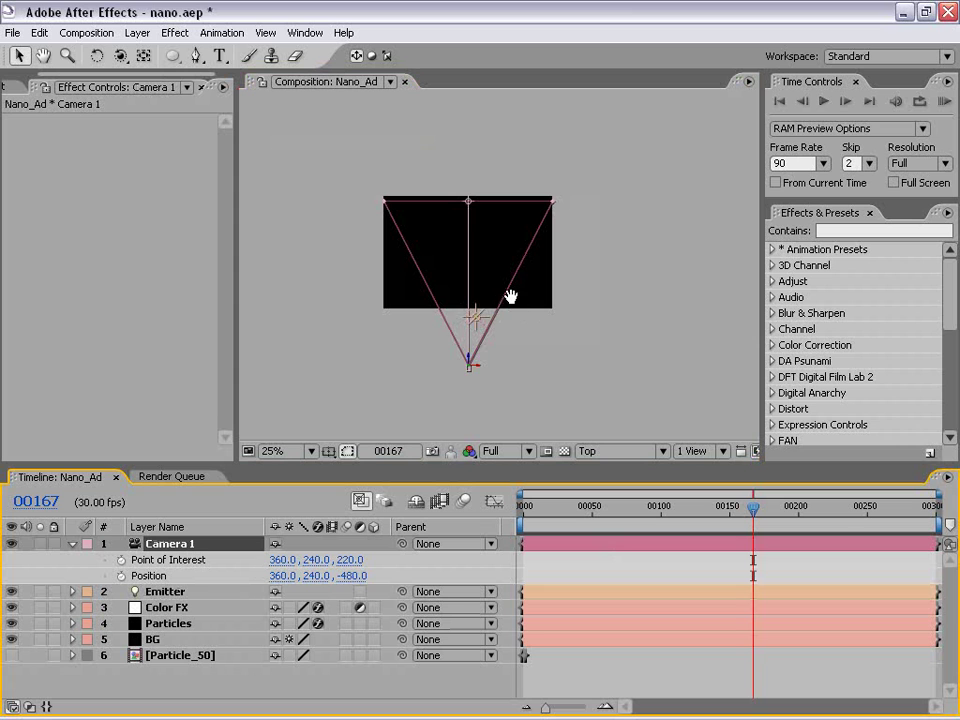
pyautogui.moveTo(470, 203); pyautogui.dragTo(475, 318)
pyautogui.scroll(2, 500, 362)
pyautogui.moveTo(499, 368); pyautogui.dragTo(437, 296)
pyautogui.click(446, 288)
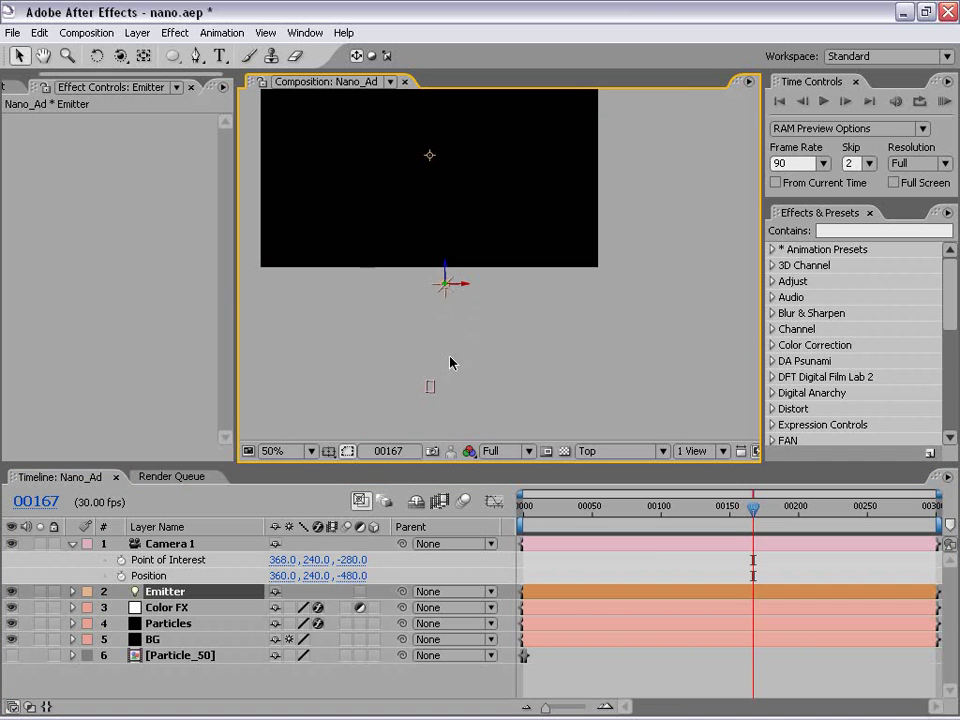
pyautogui.click(426, 395)
pyautogui.click(426, 387)
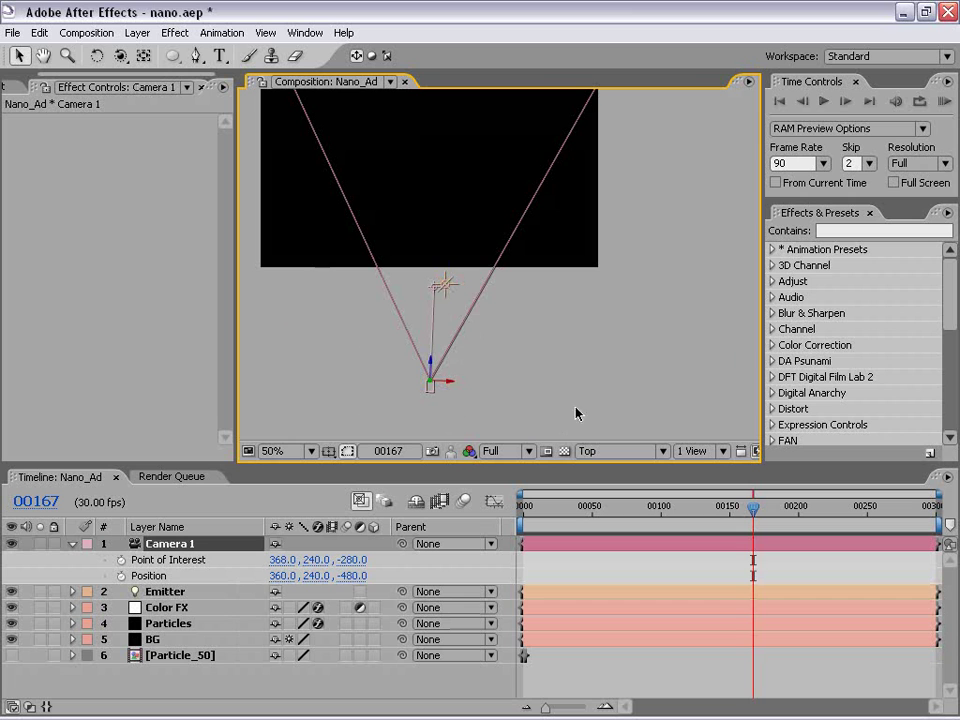
# Step: Return to the Active Camera view and orbit Camera 1 to a Position of about 216, 247, -410
pyautogui.click(599, 454)
pyautogui.click(635, 472)
pyautogui.moveTo(448, 208); pyautogui.dragTo(506, 316)
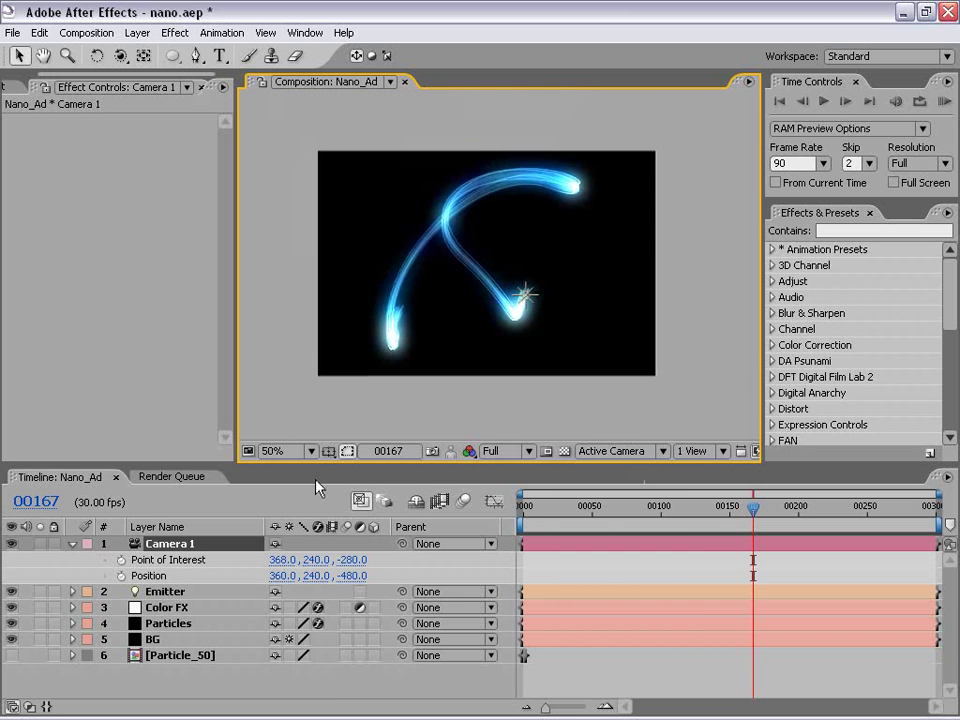
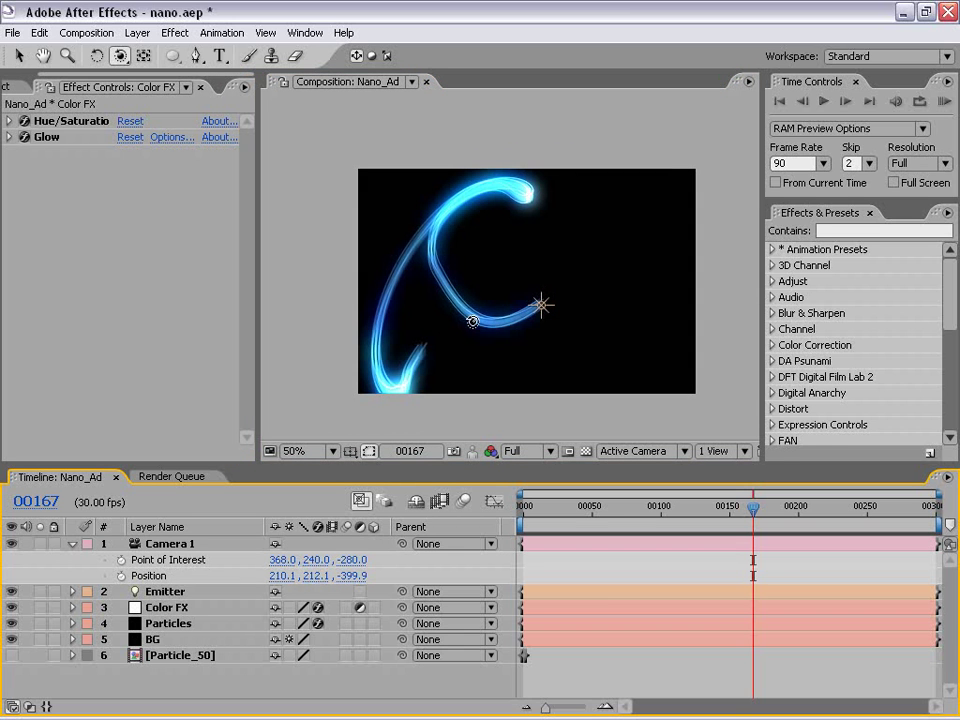
pyautogui.moveTo(491, 272); pyautogui.dragTo(425, 217)
pyautogui.scroll(1, 427, 289)
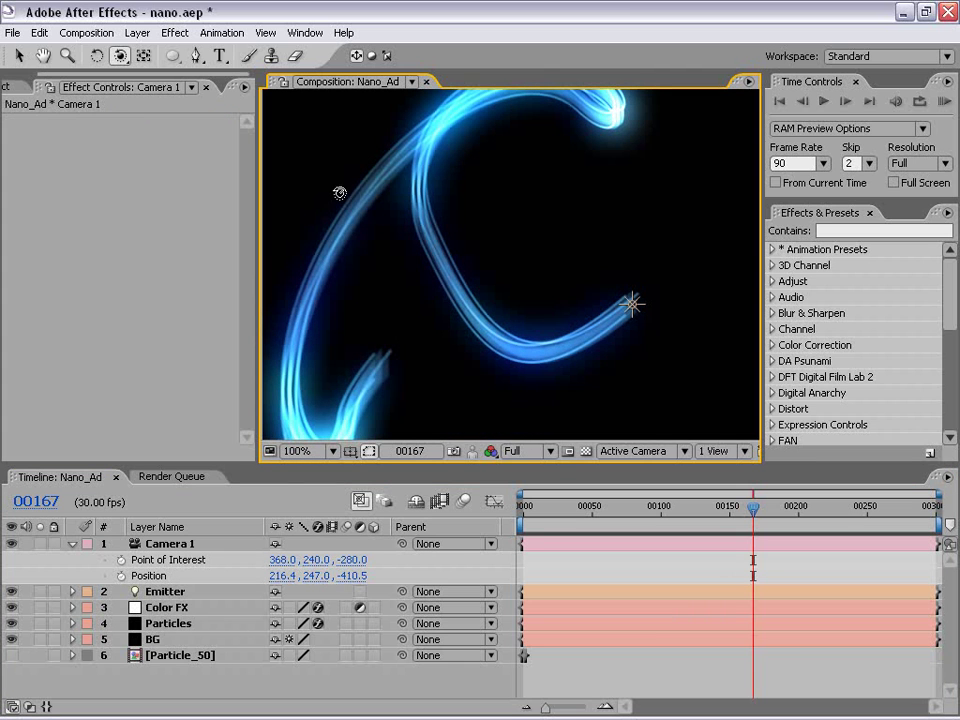
# Step: Set the Render Mode of the Particular effect on the Particles layer to Motion Preview
pyautogui.click(168, 624)
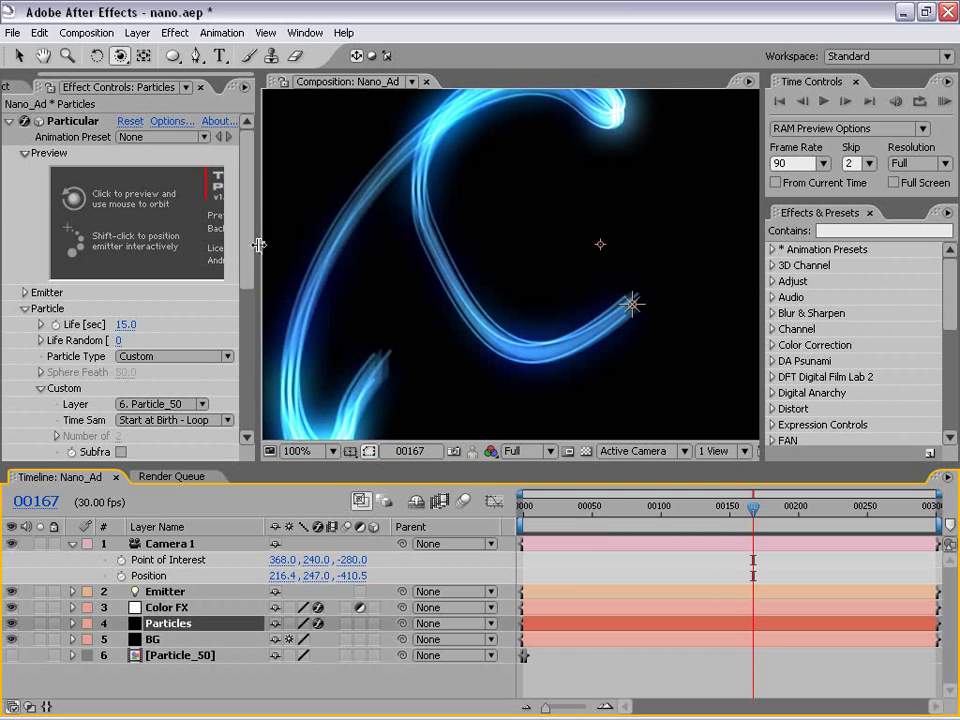
pyautogui.moveTo(258, 244); pyautogui.dragTo(377, 244)
pyautogui.moveTo(375, 199); pyautogui.dragTo(372, 345)
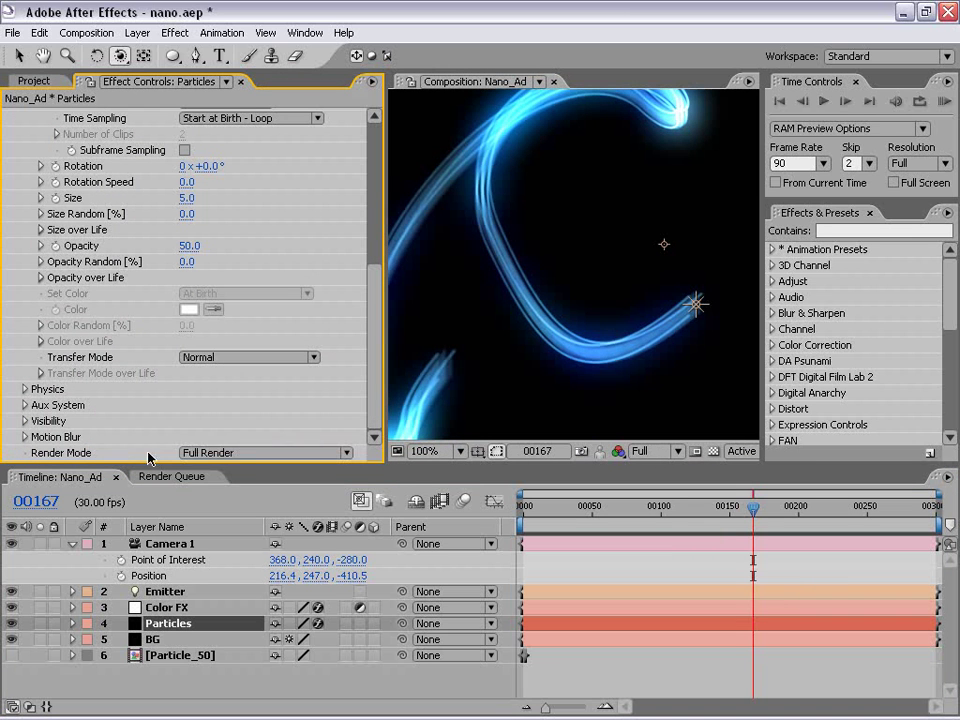
pyautogui.click(253, 453)
pyautogui.click(268, 438)
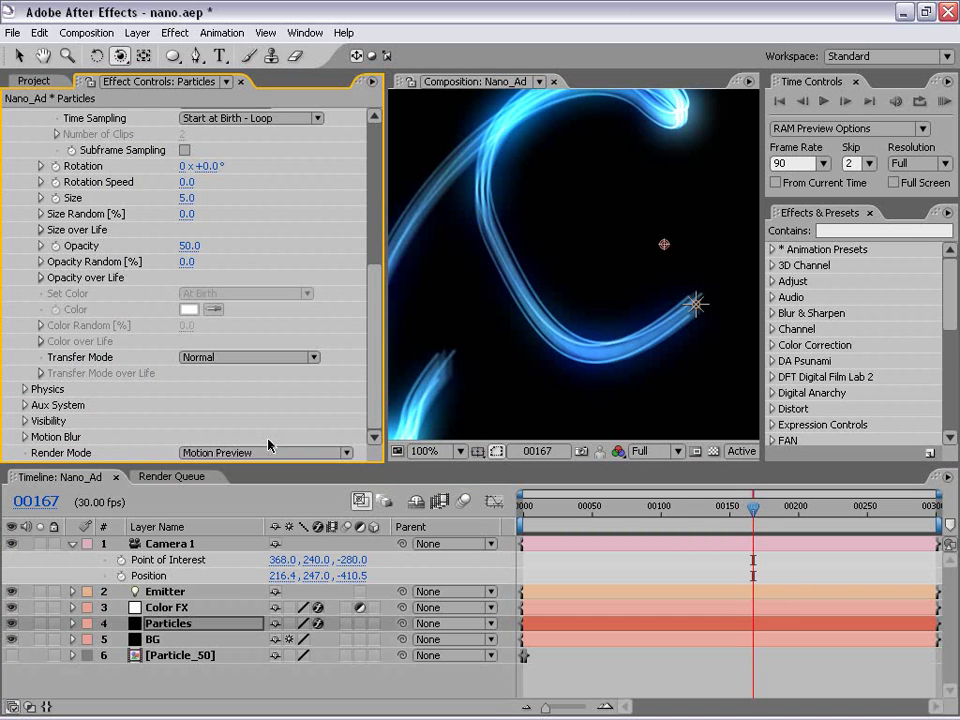
# Step: Frame the whole comp at 50% and preview the streak's motion from the first frame to frame 199
pyautogui.moveTo(386, 352); pyautogui.dragTo(290, 182)
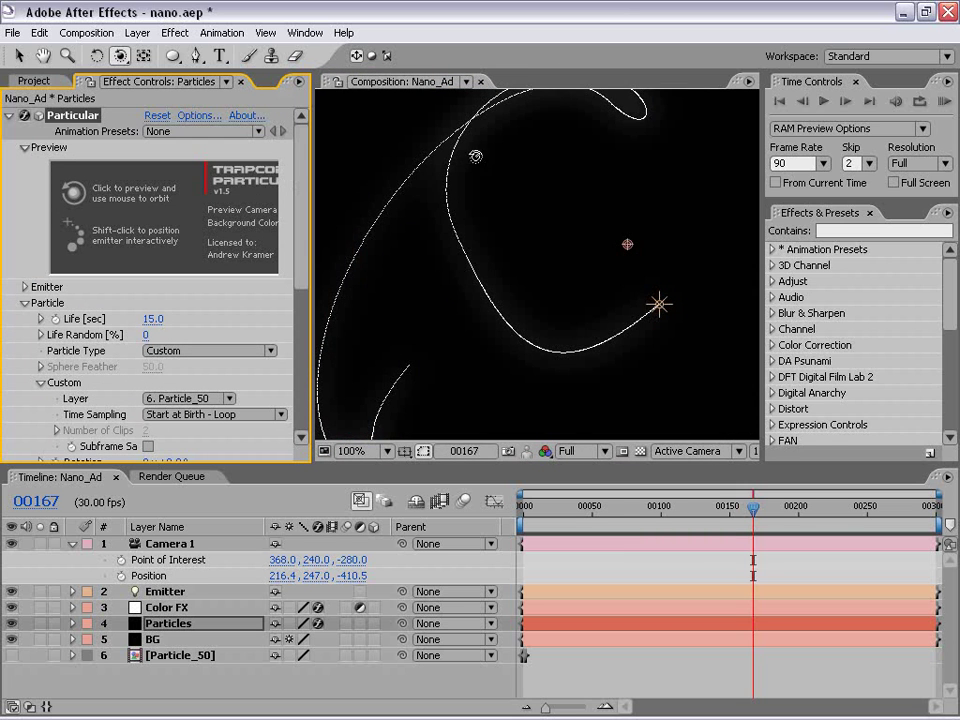
pyautogui.scroll(-2, 460, 250)
pyautogui.moveTo(460, 250); pyautogui.dragTo(414, 273)
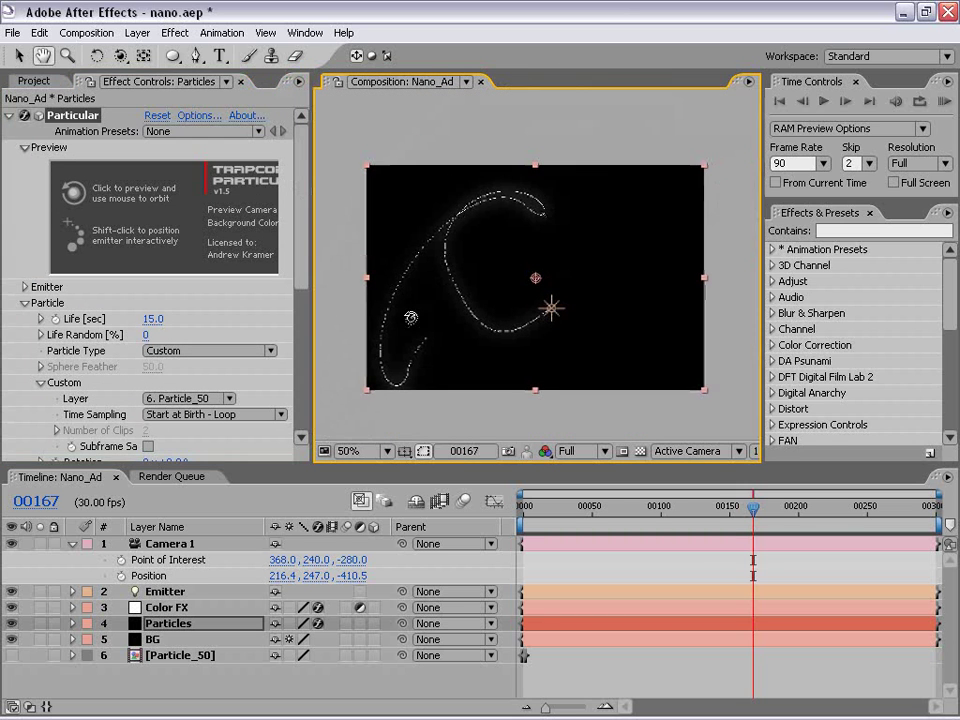
pyautogui.moveTo(793, 535); pyautogui.dragTo(470, 450)
pyautogui.press('c')
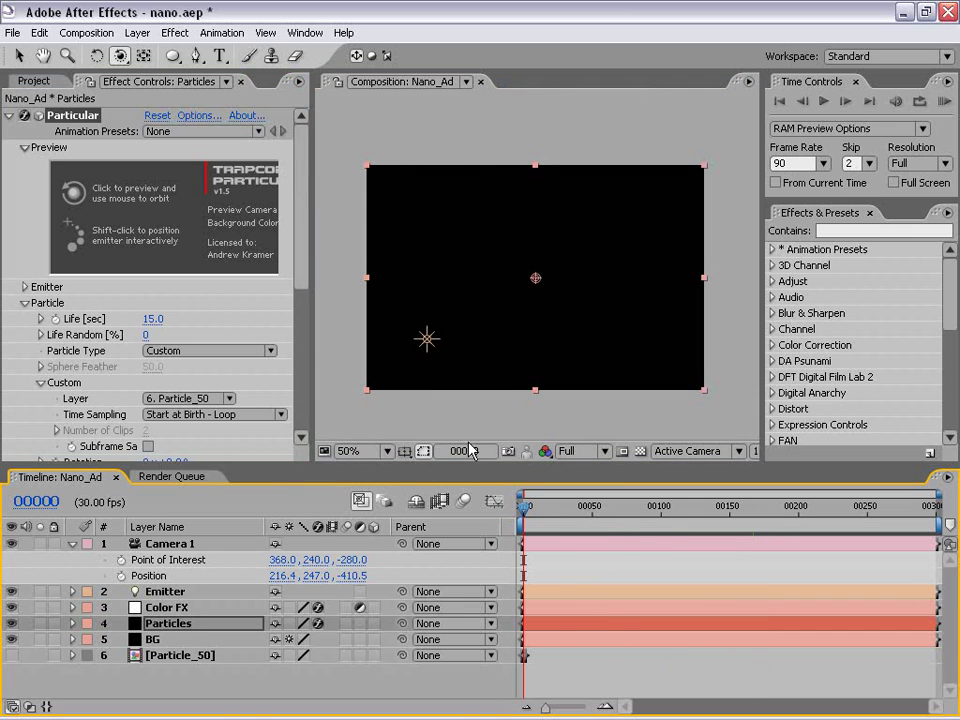
pyautogui.moveTo(590, 509); pyautogui.dragTo(800, 508)
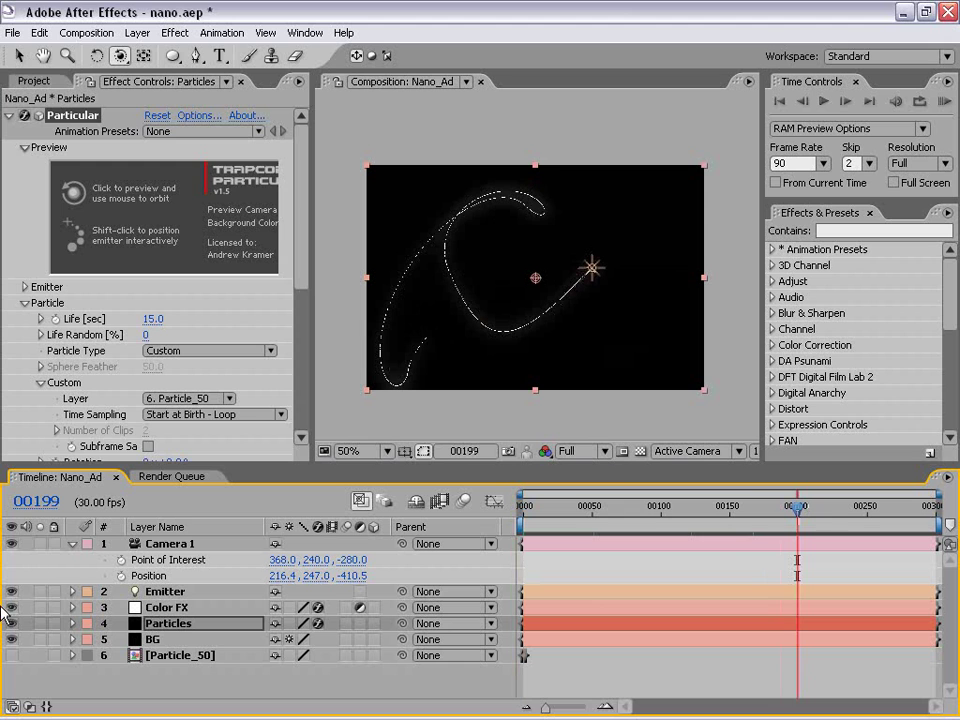
# Step: Hide the Color FX layer so the Nano_Ad comp shows the streak without its colour effects
pyautogui.click(163, 607)
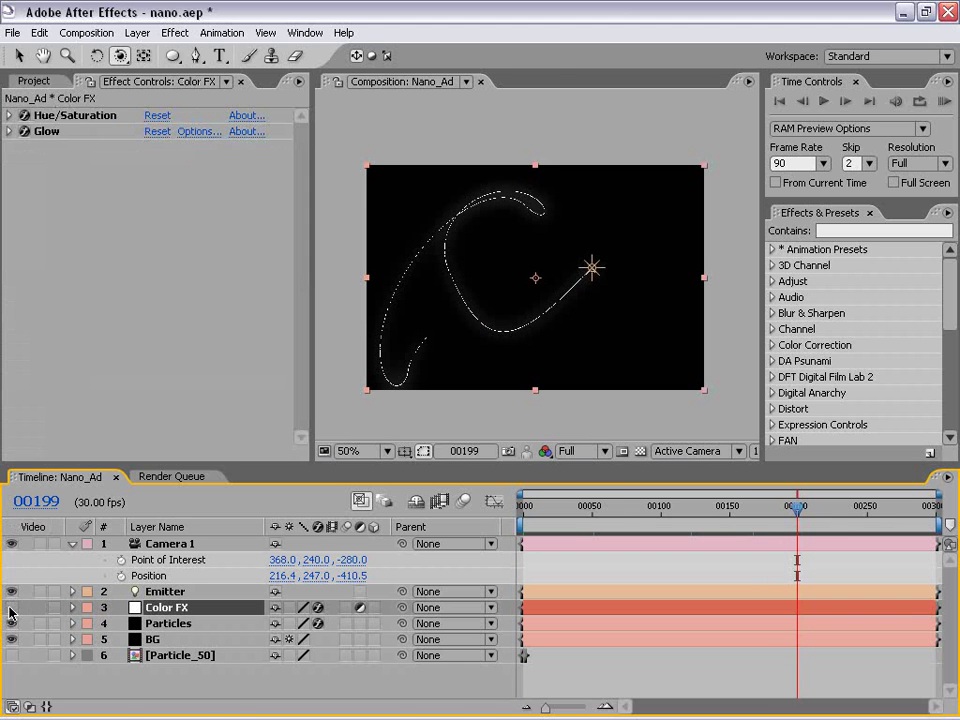
pyautogui.click(12, 607)
pyautogui.press('`')
pyautogui.press('`')
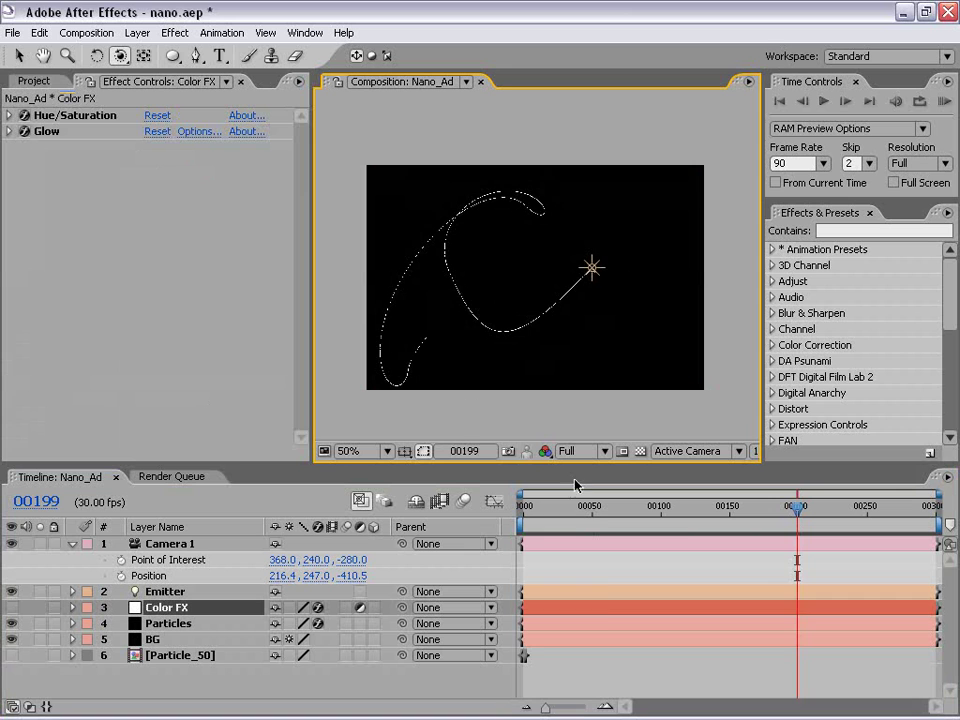
# Step: Start keyframing Camera 1's Point of Interest and Position at frame 0
pyautogui.click(605, 509)
pyautogui.moveTo(605, 509); pyautogui.dragTo(518, 510)
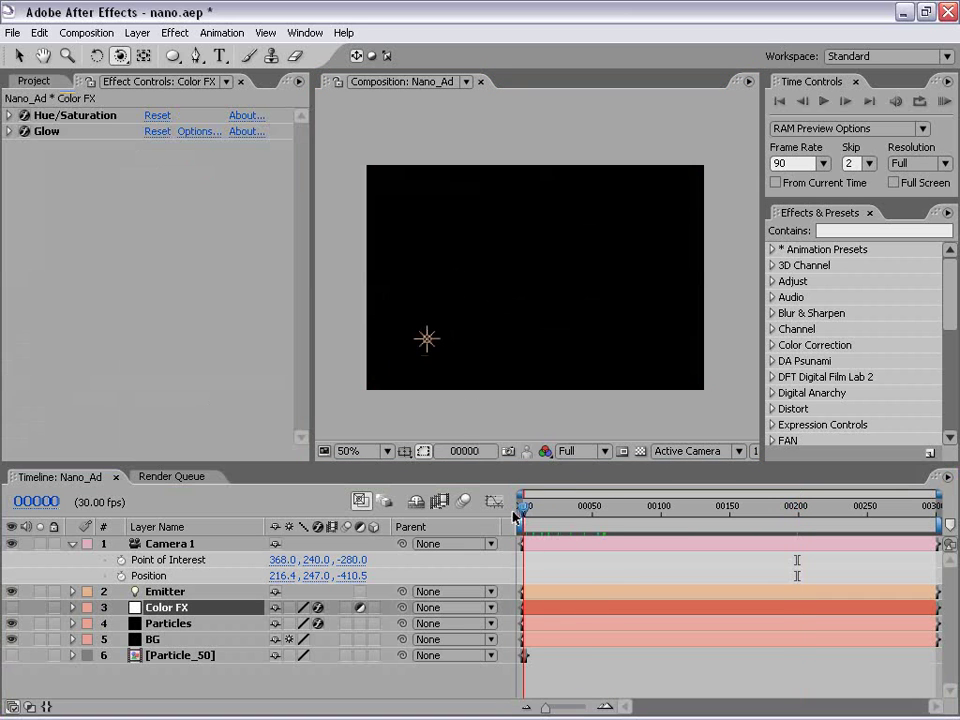
pyautogui.click(121, 560)
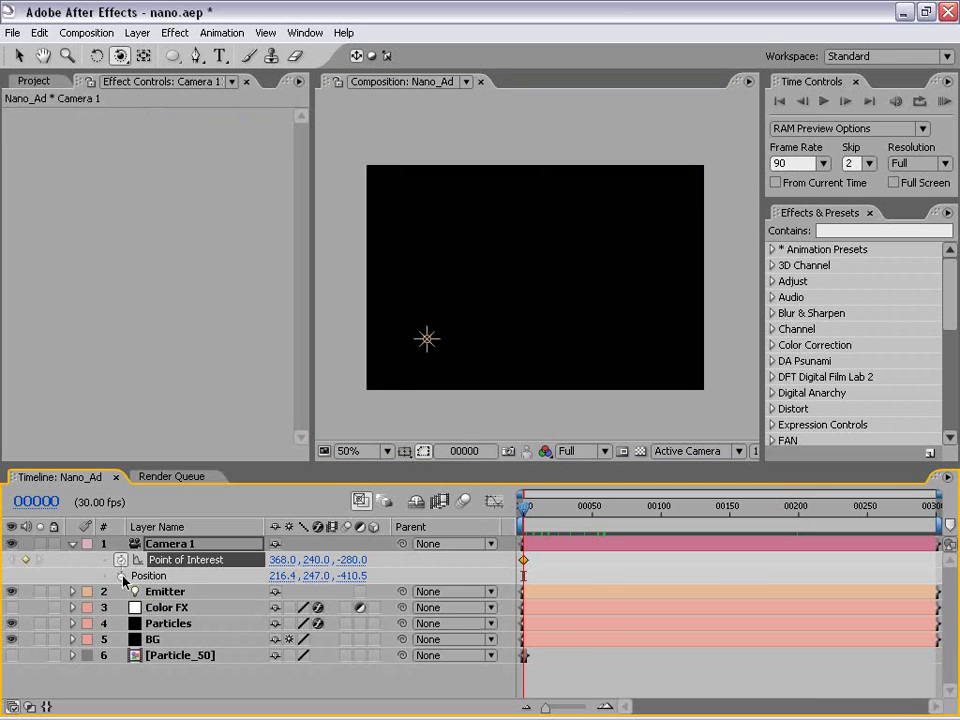
pyautogui.click(121, 574)
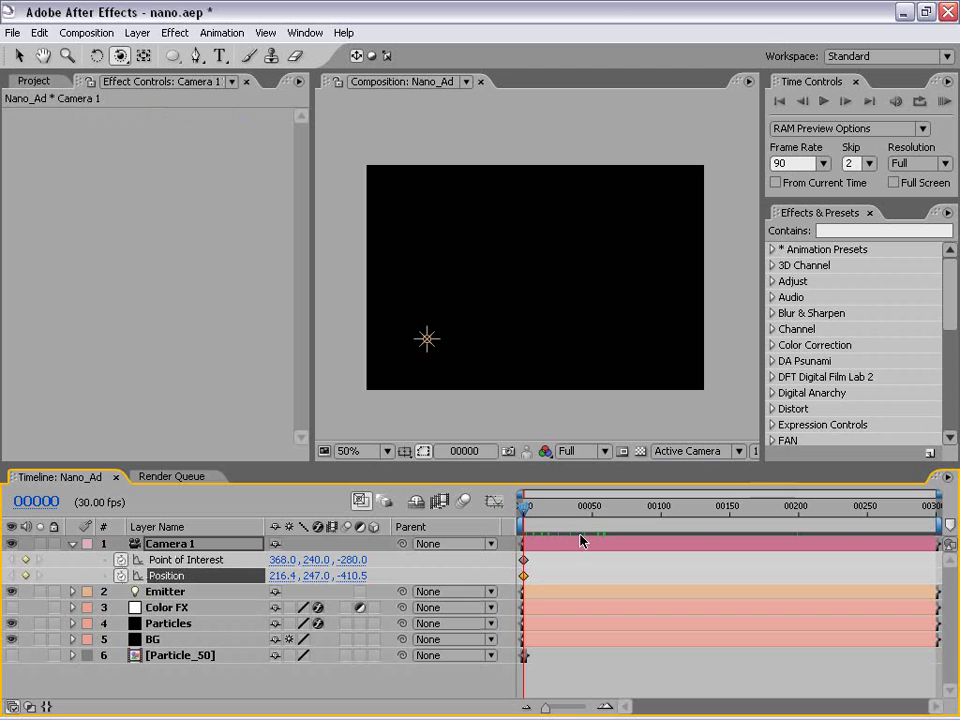
# Step: At frame 160, orbit and track Camera 1 to a Point of Interest of about 354, 203, -214 and Position of about 382, 393, -273
pyautogui.moveTo(545, 515); pyautogui.dragTo(744, 513)
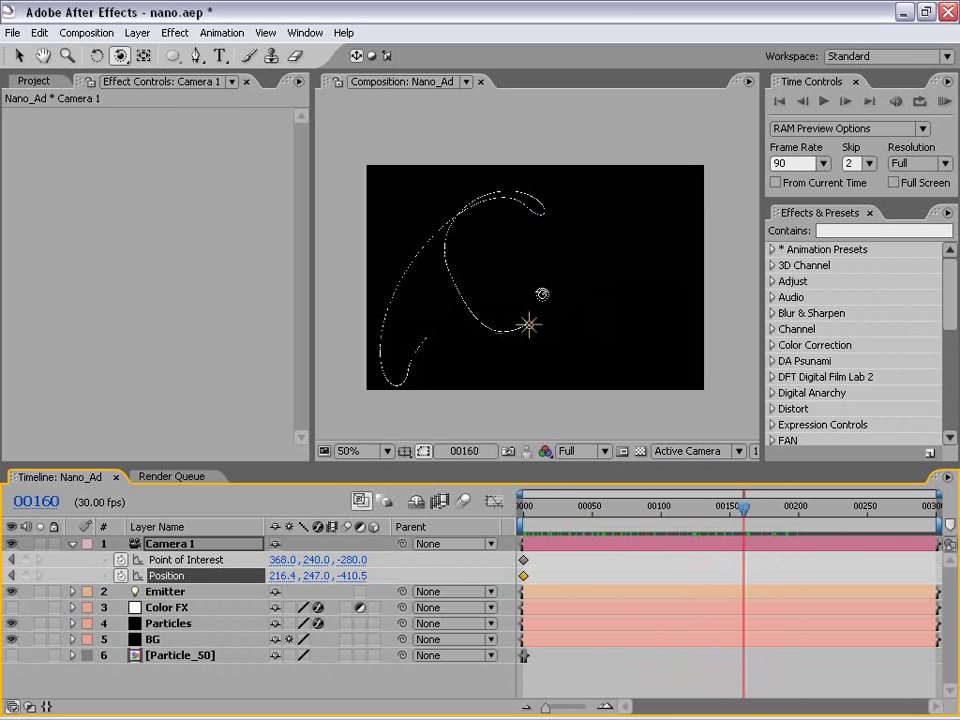
pyautogui.moveTo(542, 294); pyautogui.dragTo(512, 281)
pyautogui.moveTo(120, 56); pyautogui.dragTo(171, 75)
pyautogui.moveTo(558, 320)
pyautogui.mouseDown()
pyautogui.moveTo(546, 298)
pyautogui.moveTo(553, 289)
pyautogui.moveTo(560, 299)
pyautogui.mouseUp()
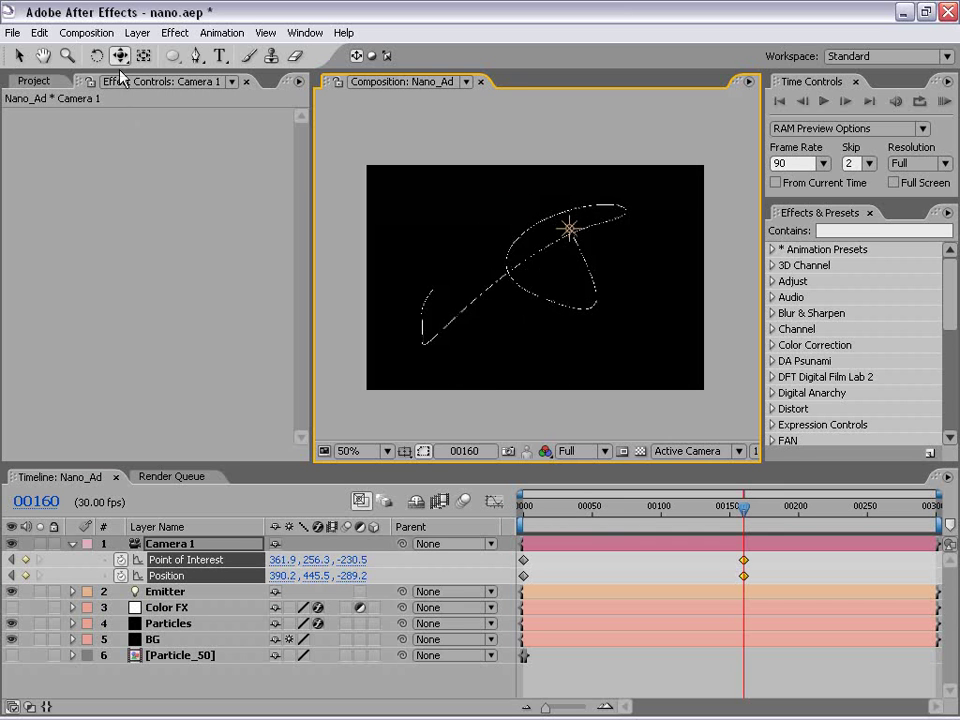
pyautogui.moveTo(121, 58); pyautogui.dragTo(184, 108)
pyautogui.moveTo(514, 266); pyautogui.dragTo(514, 252)
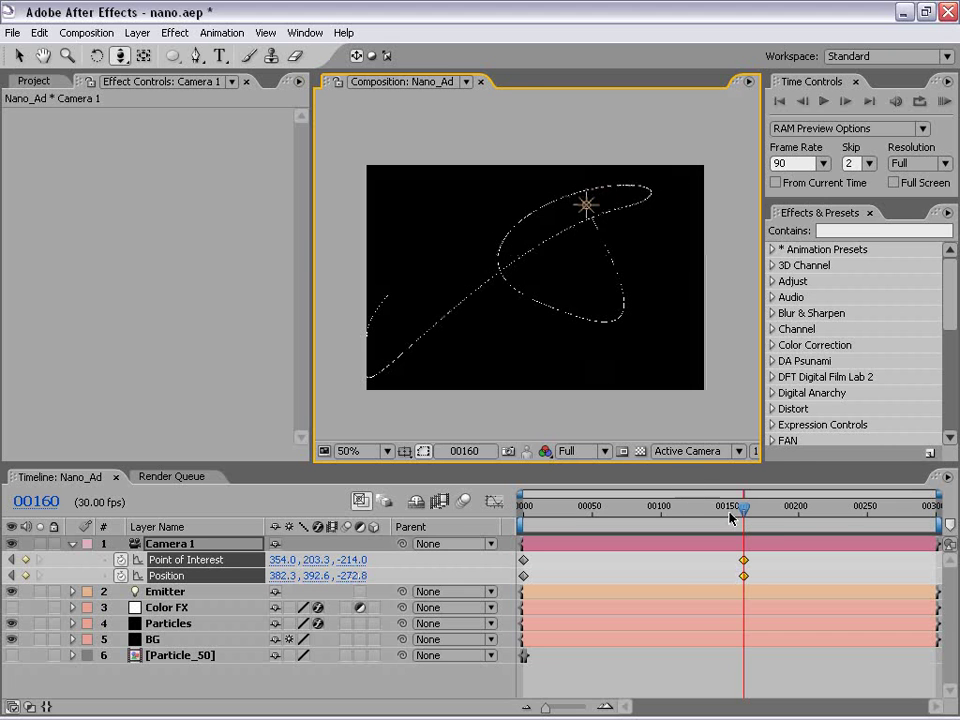
# Step: At frame 299, orbit and track Camera 1 to a Point of Interest of about 379, 226, -254 and Position of about 473, 314, -407
pyautogui.moveTo(730, 516); pyautogui.dragTo(936, 515)
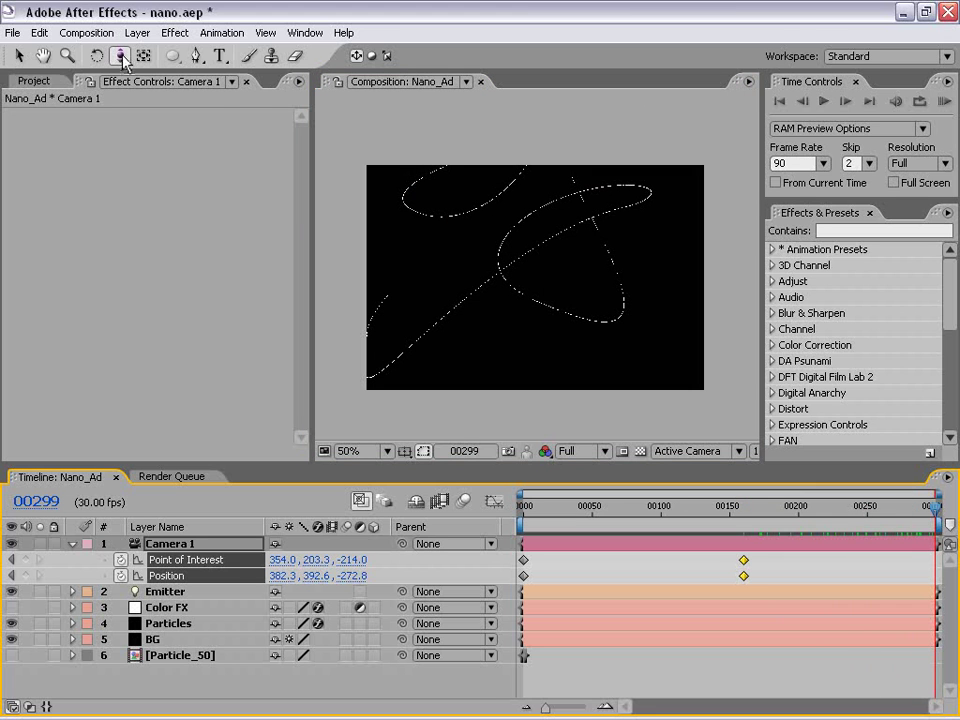
pyautogui.moveTo(122, 60); pyautogui.dragTo(200, 48)
pyautogui.moveTo(598, 193); pyautogui.dragTo(589, 276)
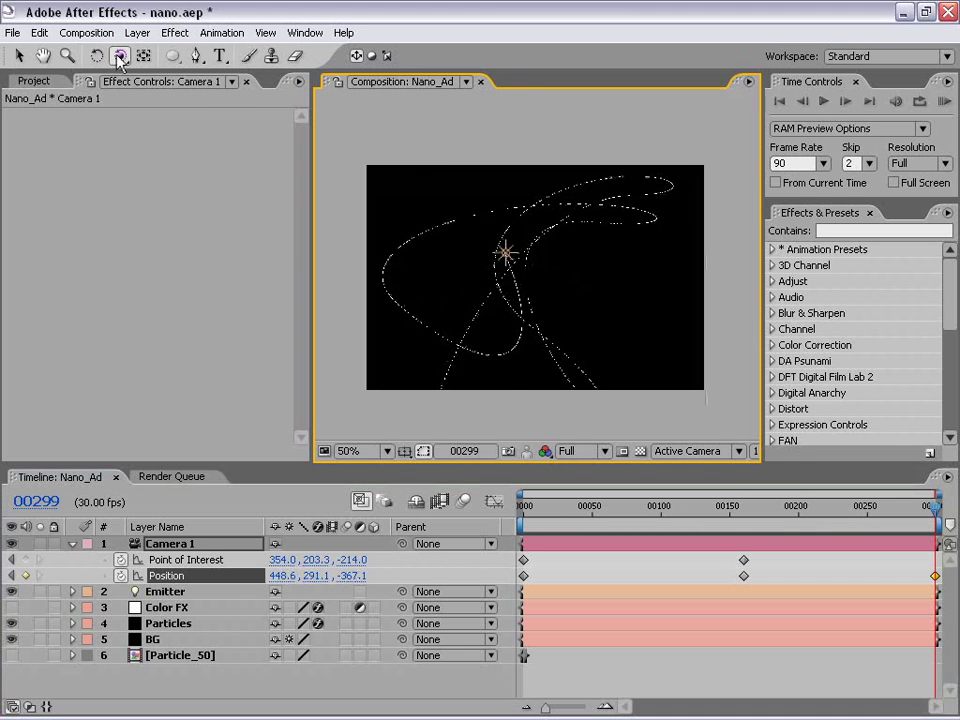
pyautogui.moveTo(118, 60); pyautogui.dragTo(170, 96)
pyautogui.moveTo(564, 251); pyautogui.dragTo(559, 263)
pyautogui.moveTo(120, 56); pyautogui.dragTo(654, 551)
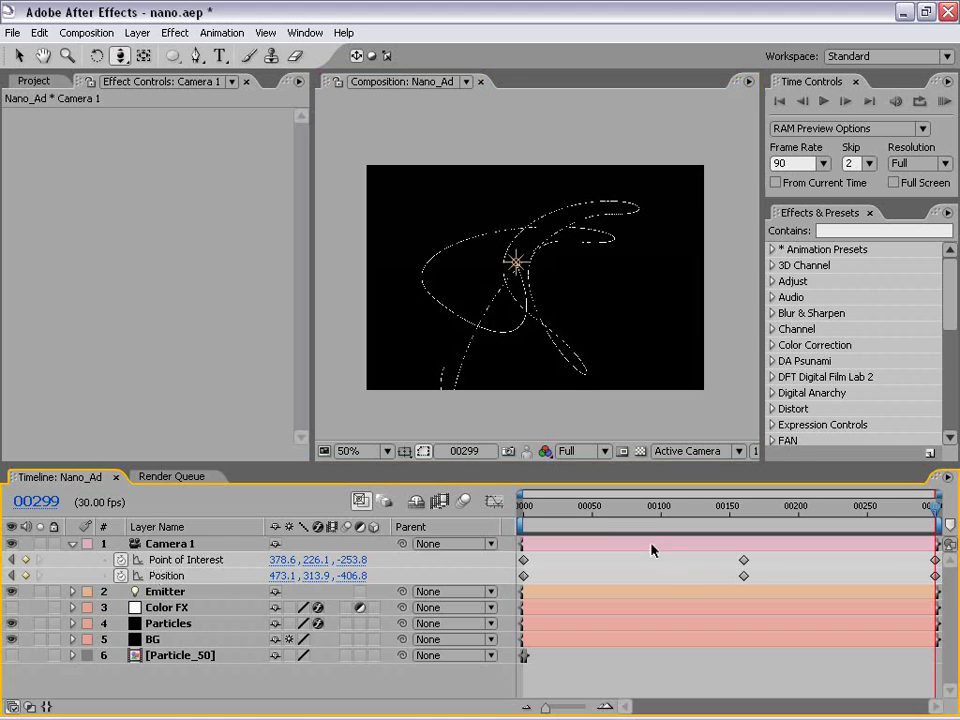
# Step: Apply Easy Ease to all of Camera 1's Point of Interest and Position keyframes and preview the motion up to frame 194
pyautogui.moveTo(604, 507); pyautogui.dragTo(487, 508)
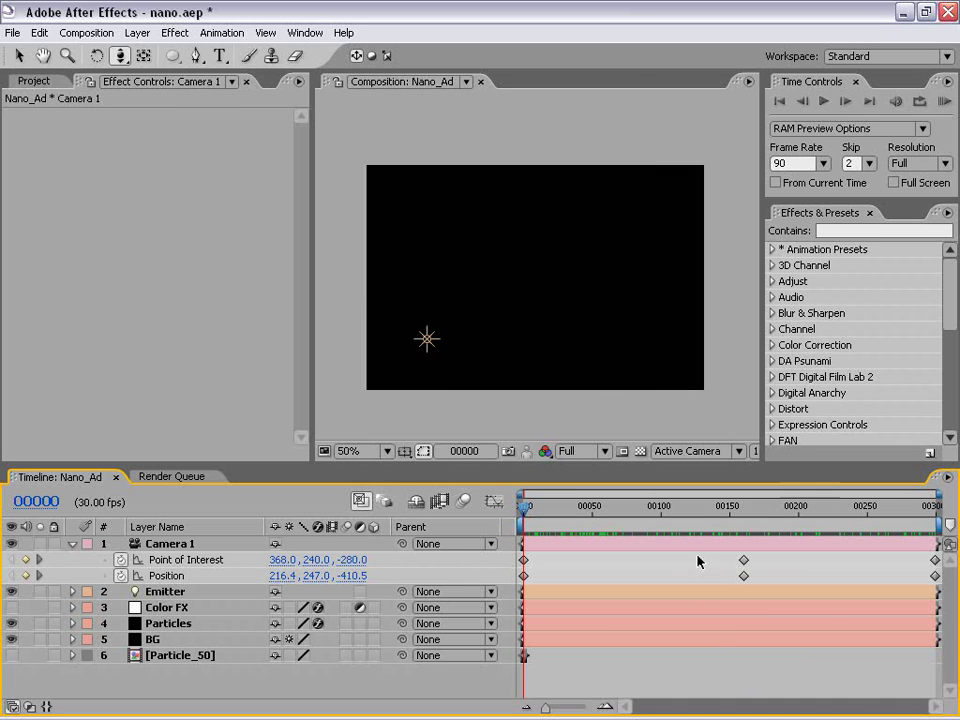
pyautogui.click(185, 562)
pyautogui.keyDown('shift'); pyautogui.click(170, 577); pyautogui.keyUp('shift')
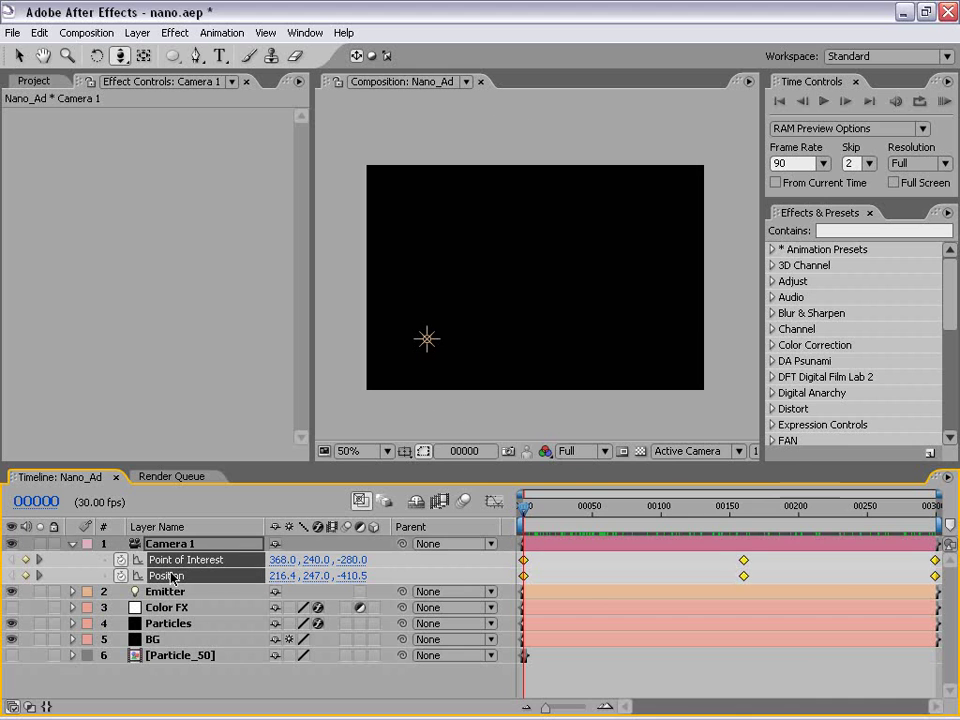
pyautogui.press('F9')
pyautogui.click(652, 560)
pyautogui.moveTo(552, 509); pyautogui.dragTo(793, 510)
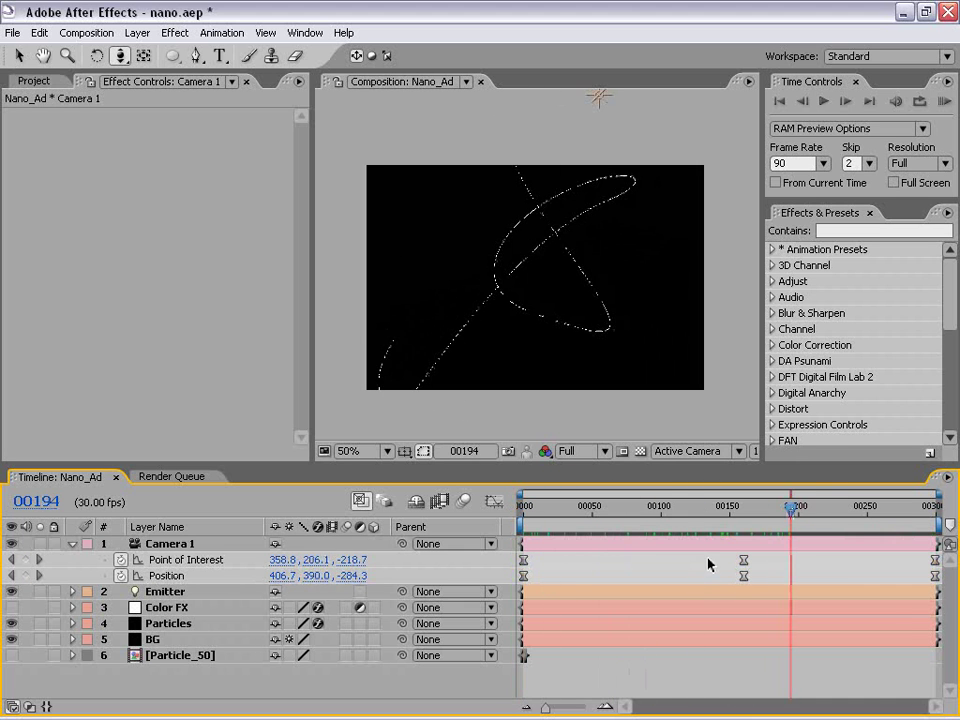
# Step: Make Camera 1's middle Point of Interest and Position keyframes rove across time
pyautogui.moveTo(706, 558); pyautogui.dragTo(744, 575)
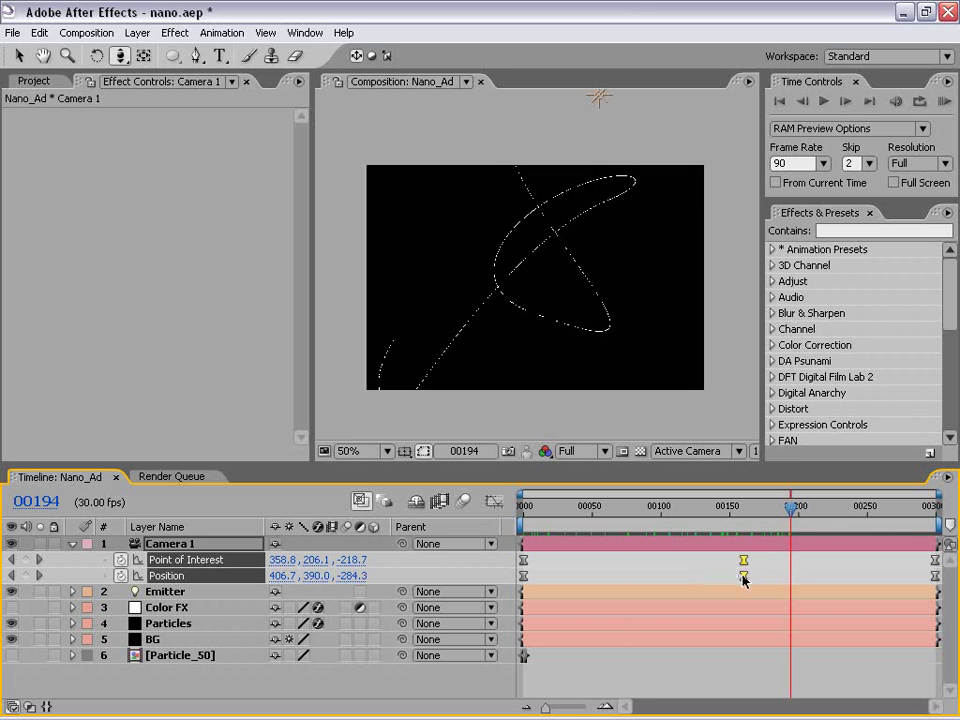
pyautogui.rightClick(744, 577)
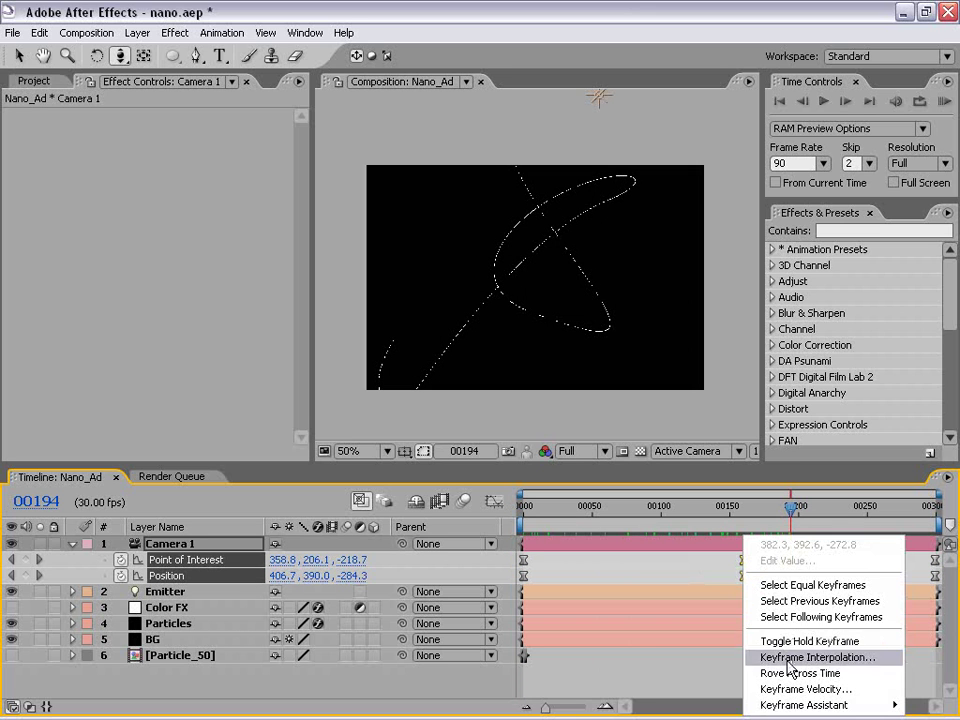
pyautogui.click(763, 676)
pyautogui.click(680, 577)
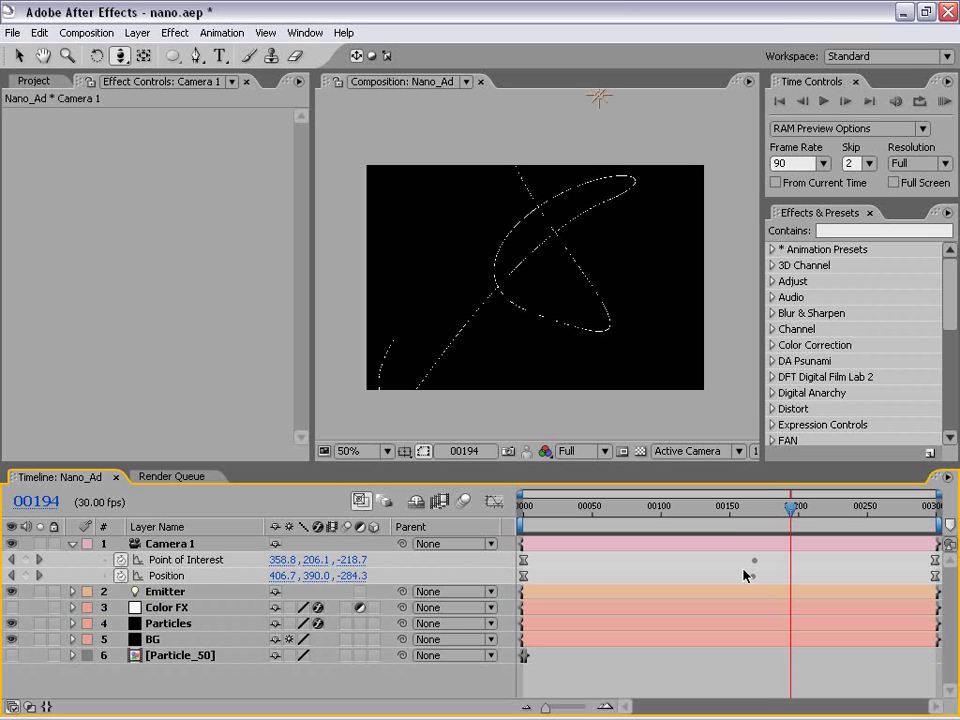
pyautogui.moveTo(730, 559); pyautogui.dragTo(766, 576)
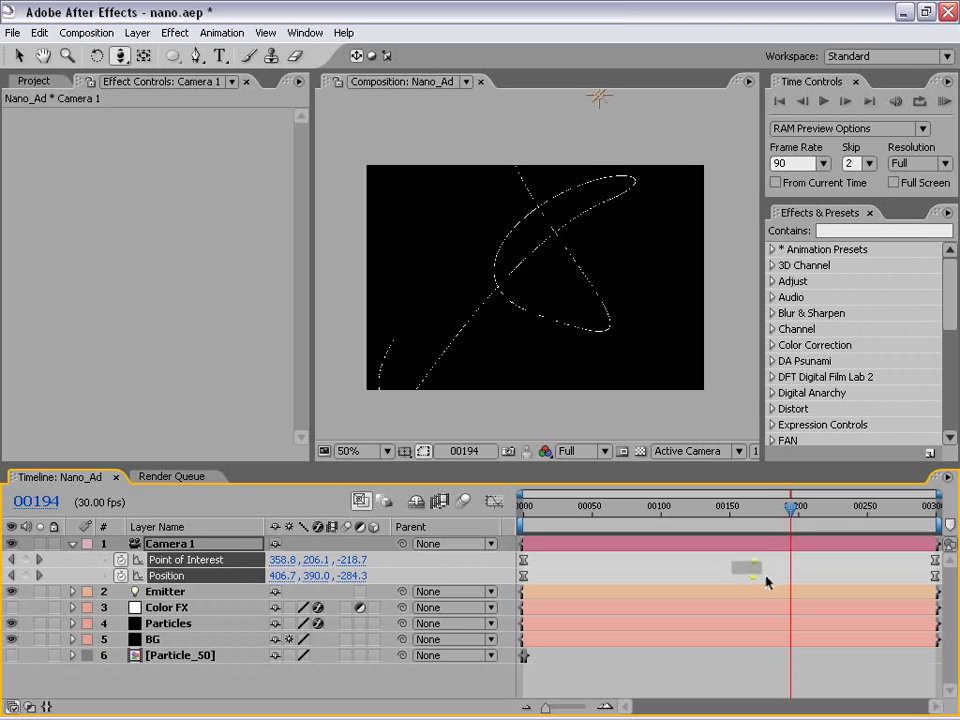
pyautogui.click(752, 533)
# Step: Preview the smoothed camera move from frame 0 to frame 140
pyautogui.moveTo(750, 521); pyautogui.dragTo(518, 512)
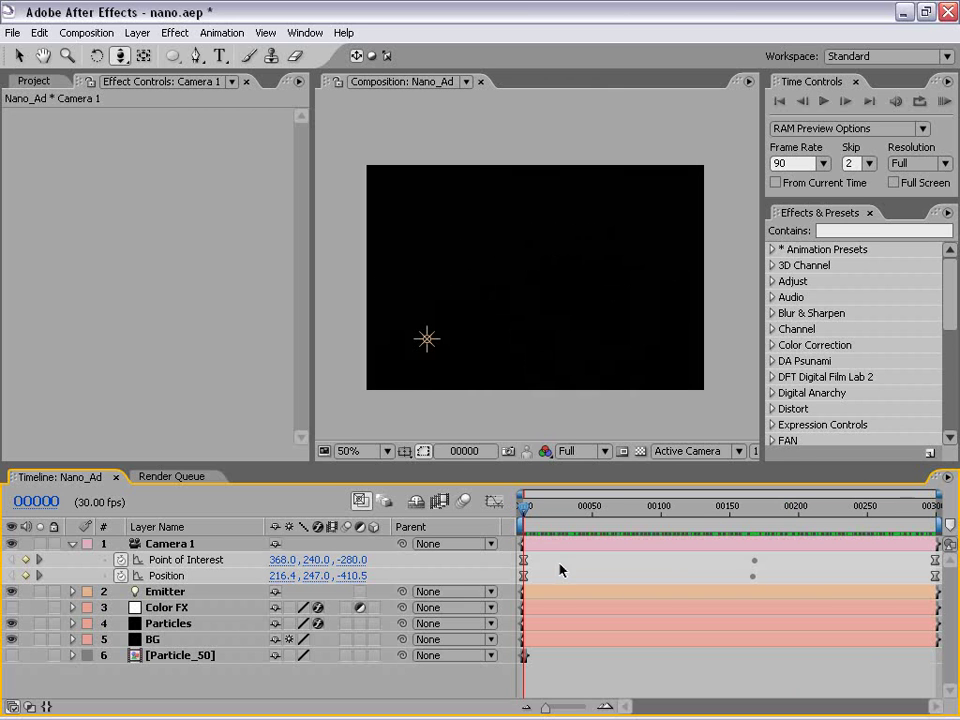
pyautogui.click(549, 509)
pyautogui.moveTo(549, 509); pyautogui.dragTo(715, 513)
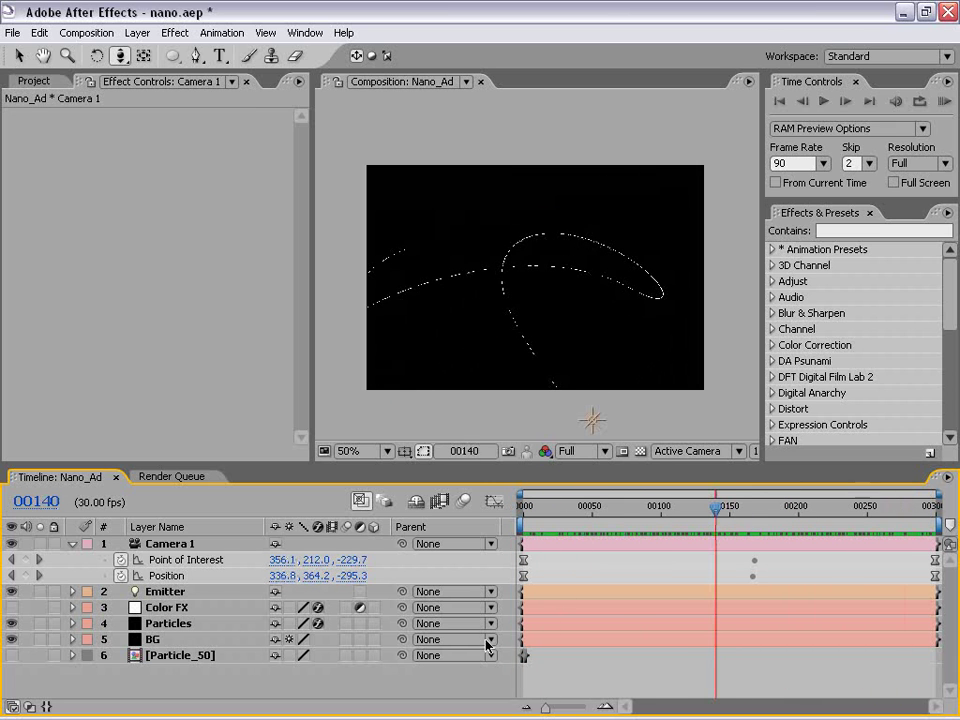
# Step: Set the Render Mode of the Particular effect on the Particles layer to Full Render
pyautogui.click(544, 626)
pyautogui.moveTo(300, 240); pyautogui.dragTo(318, 400)
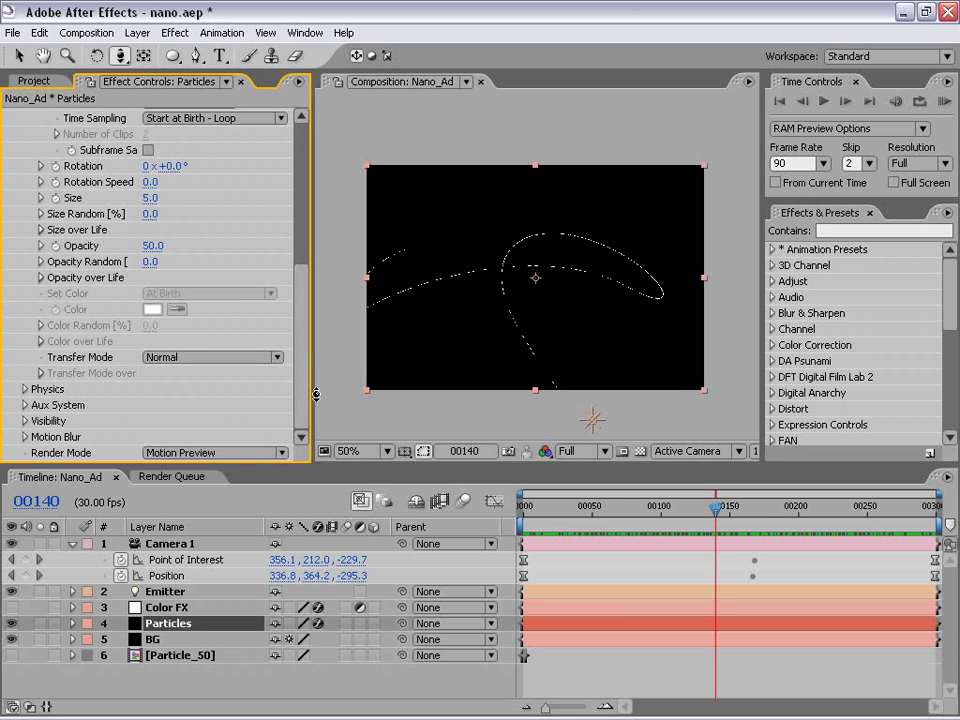
pyautogui.click(215, 451)
pyautogui.click(212, 454)
pyautogui.click(212, 454)
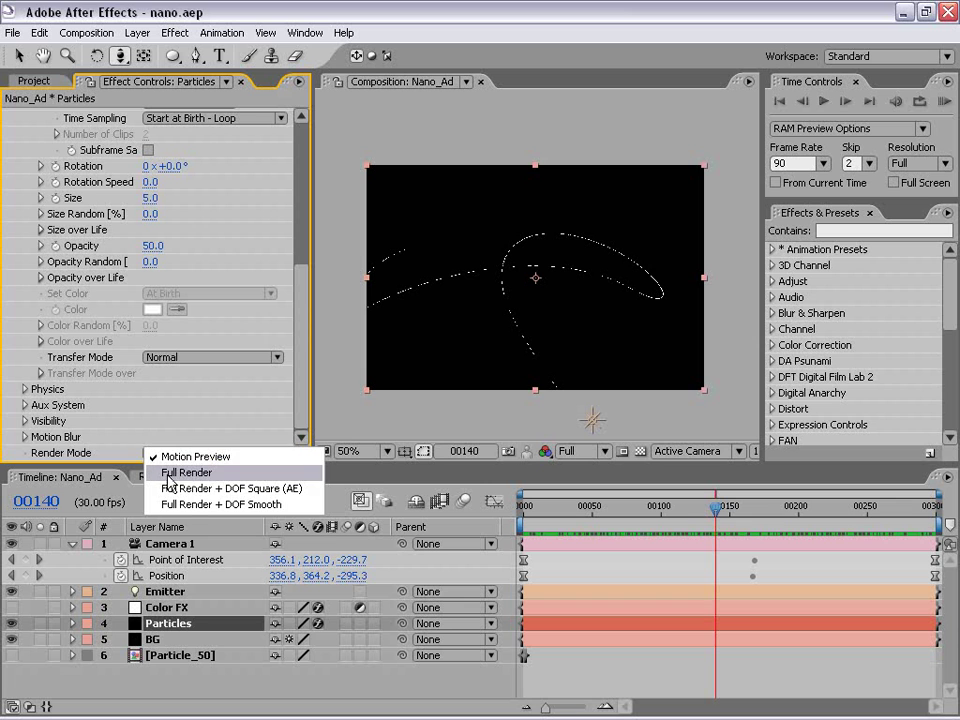
pyautogui.click(172, 476)
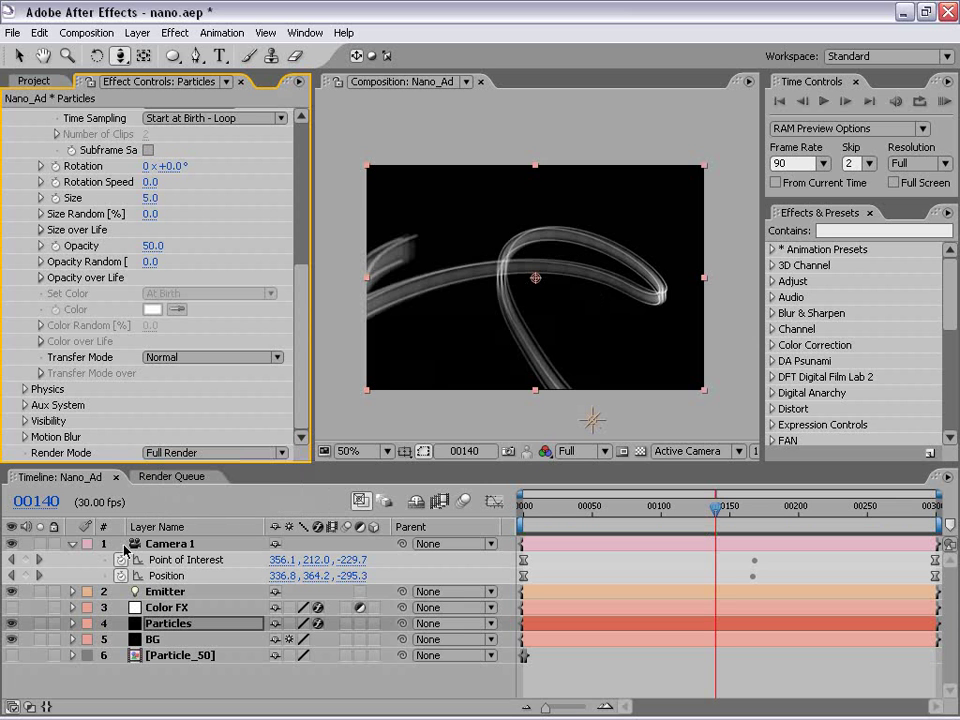
# Step: Restore the full workspace, collapse the Emitter layer, and set the Glow Intensity on the Color FX layer to 0.7
pyautogui.click(157, 607)
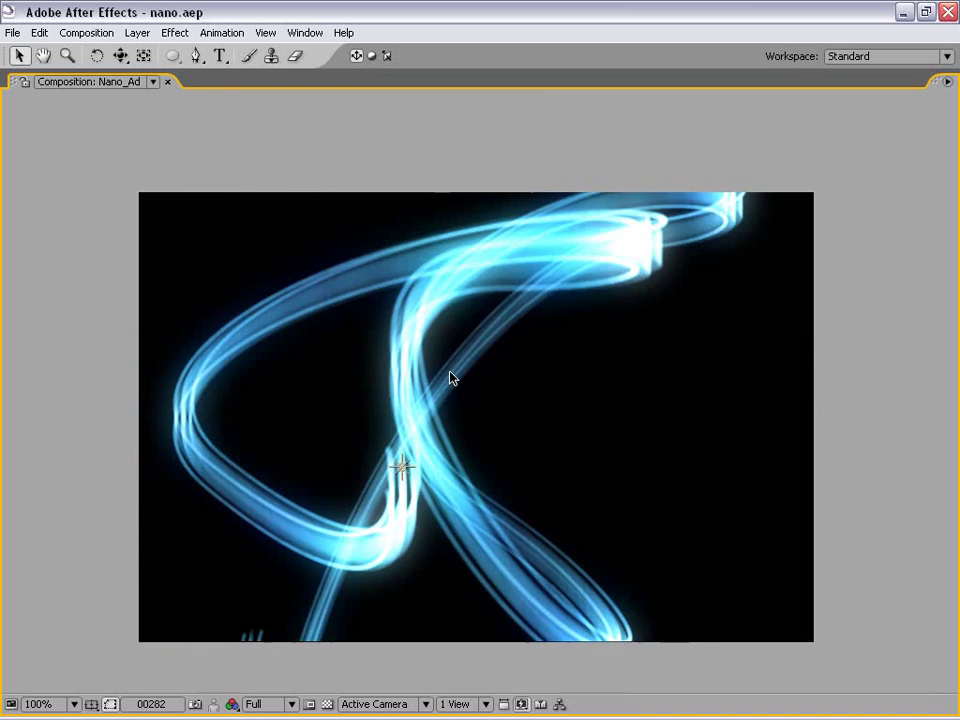
pyautogui.press('`')
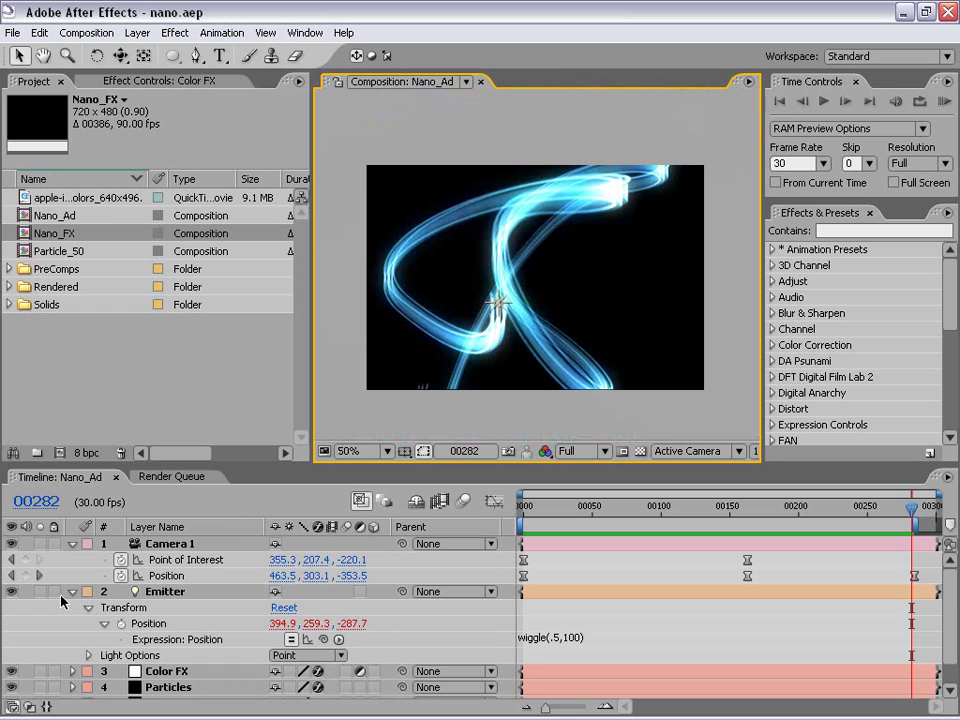
pyautogui.click(72, 591)
pyautogui.click(160, 607)
pyautogui.press('F3')
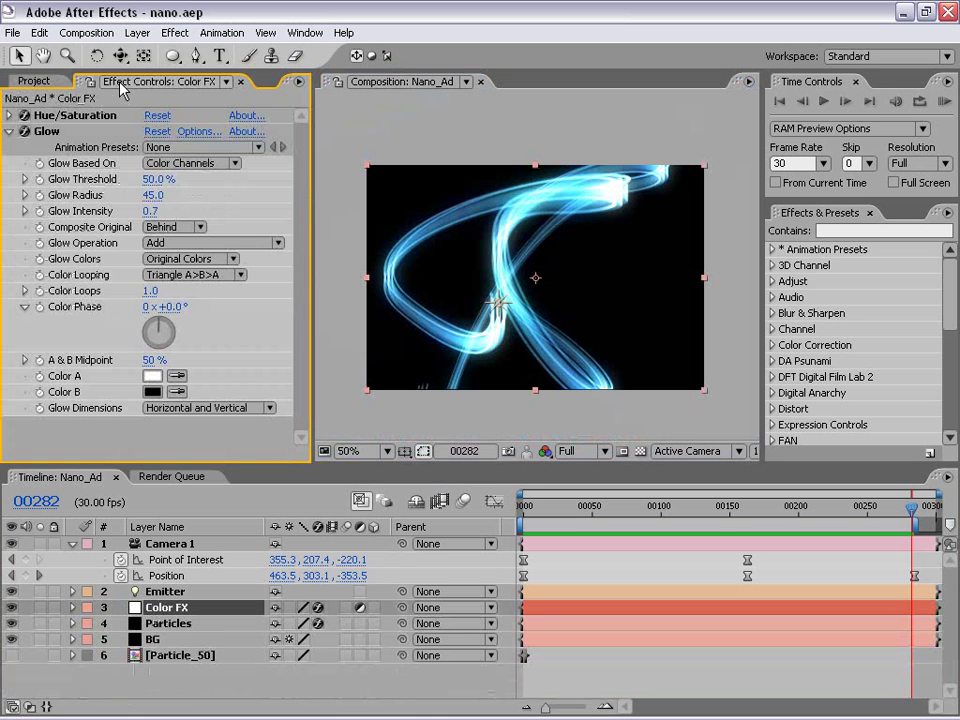
pyautogui.click(150, 211)
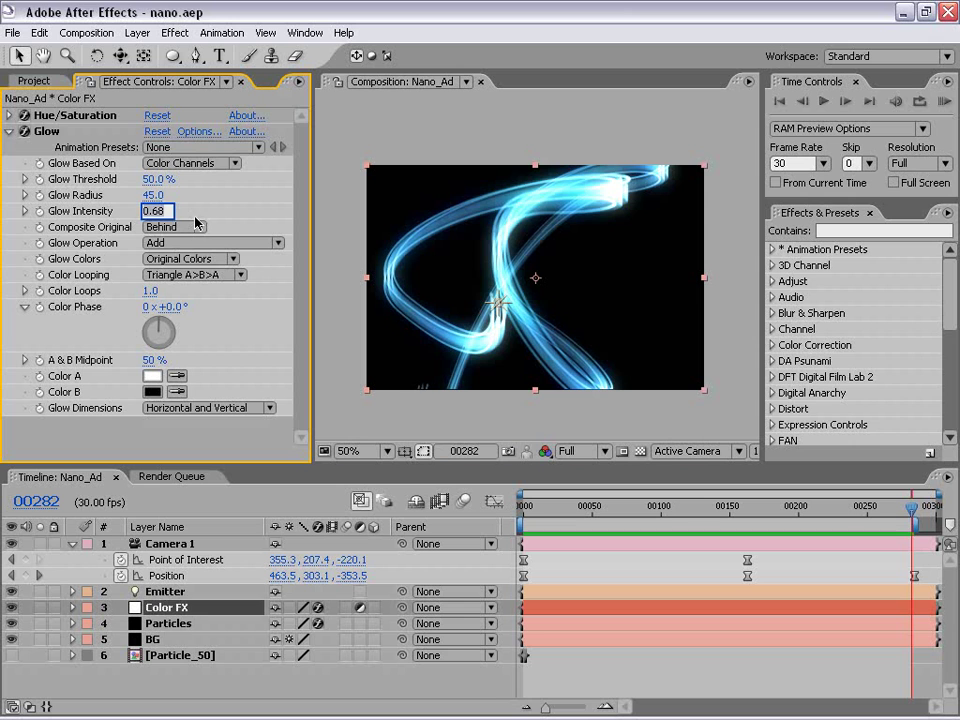
pyautogui.write('.7')
pyautogui.press('Return')
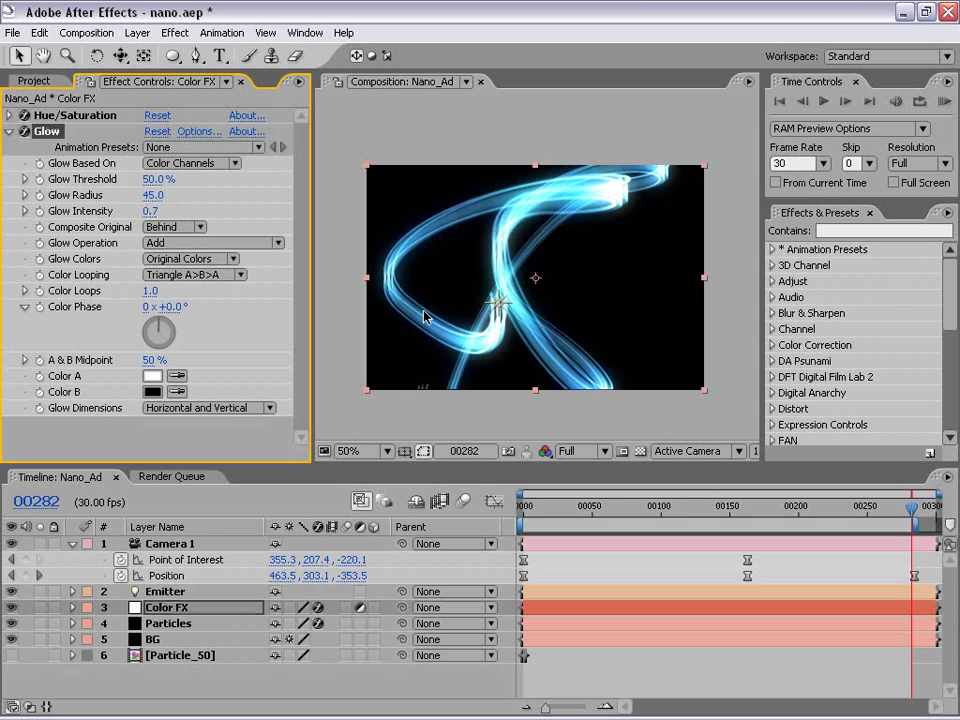
# Step: Set the Glow Radius on the Color FX layer to 108 and check the glow in the enlarged comp view
pyautogui.moveTo(152, 195); pyautogui.dragTo(231, 181)
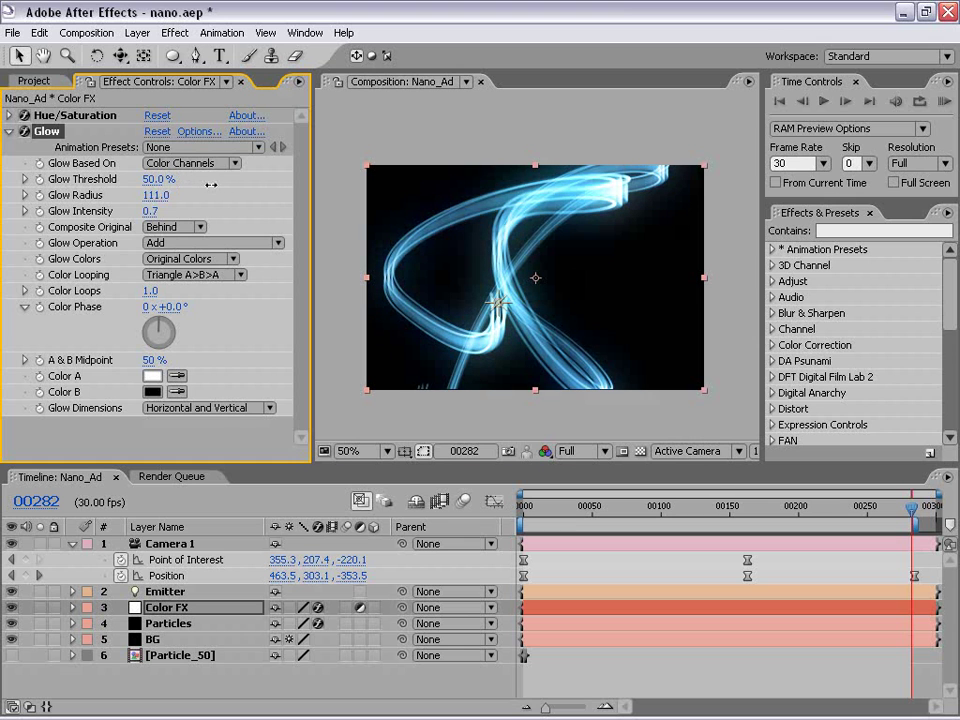
pyautogui.click(157, 198)
pyautogui.write('10')
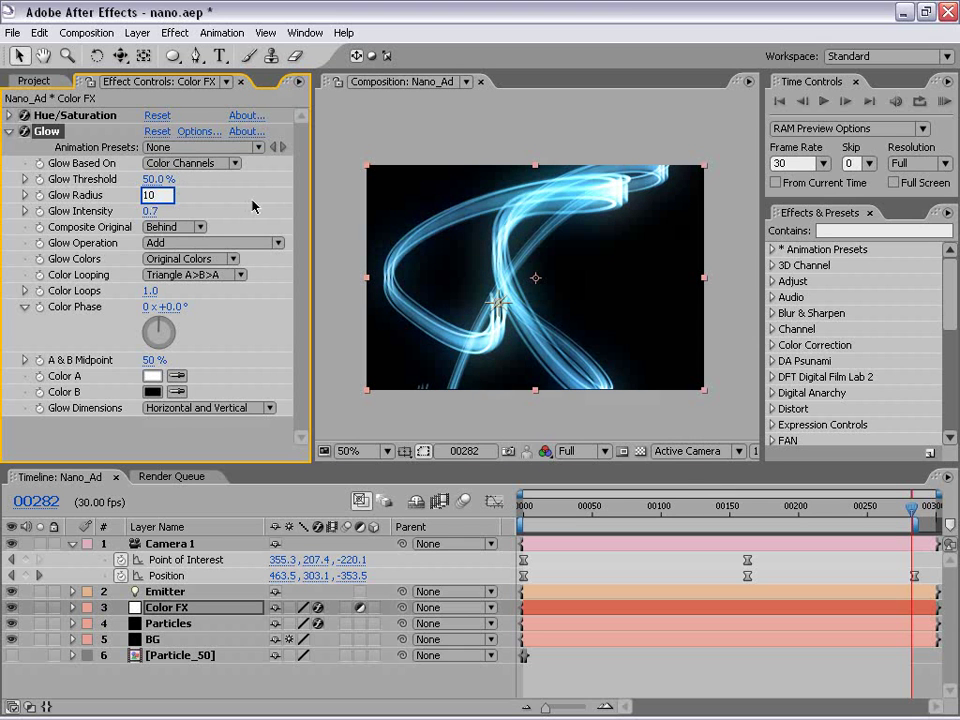
pyautogui.write('8')
pyautogui.press('Return')
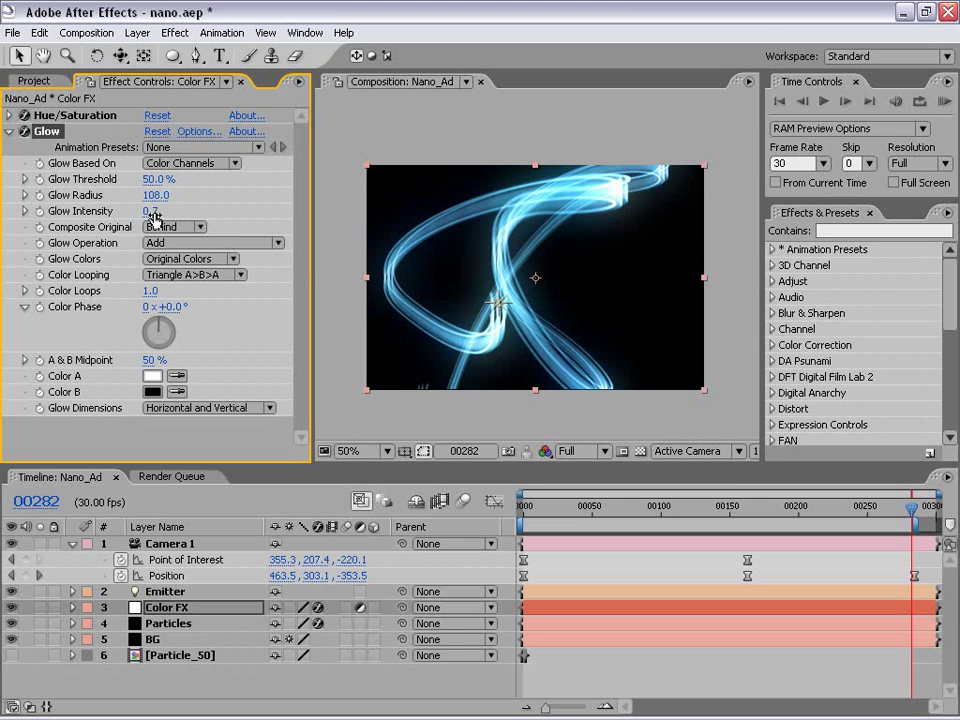
pyautogui.press('`')
pyautogui.press('`')
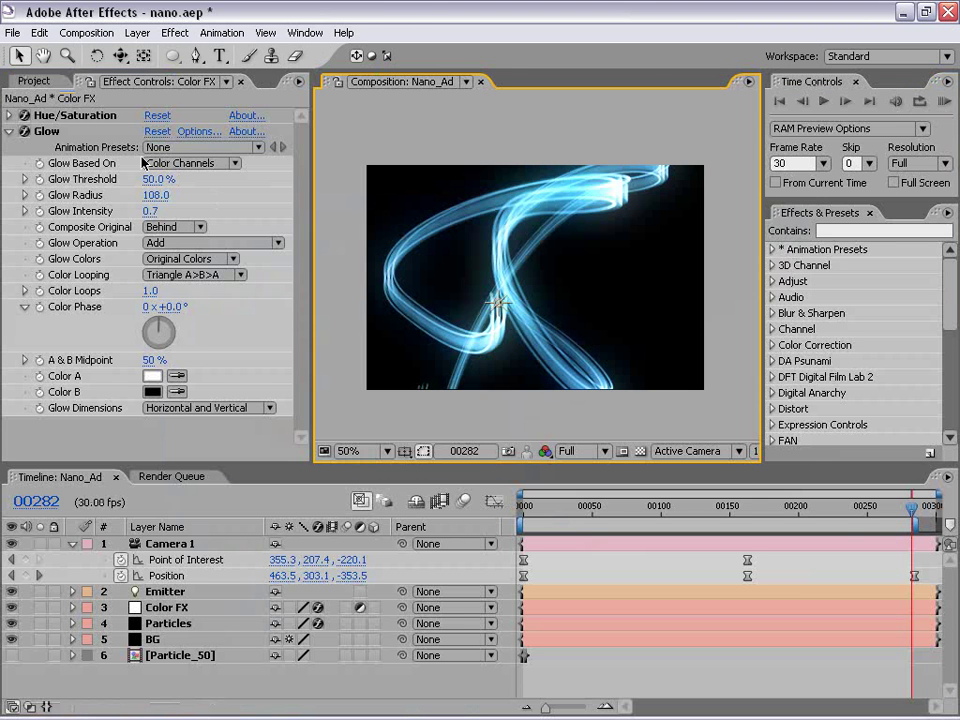
# Step: Collapse the Glow effect on Color FX, then expand Particular's Emitter settings and collapse its Particle settings on the Particles layer
pyautogui.click(12, 131)
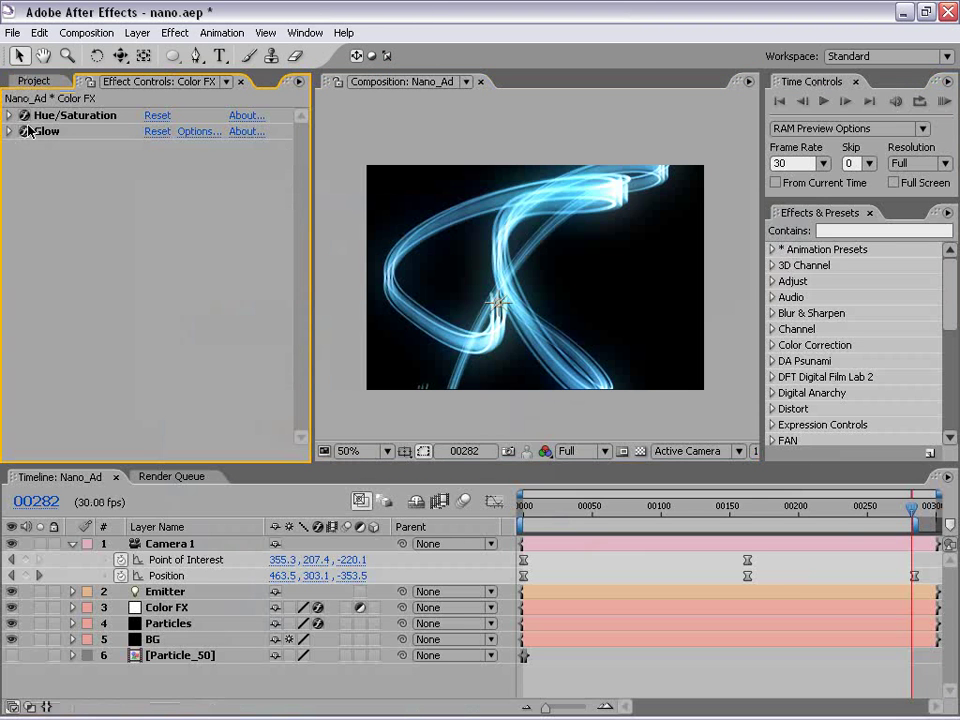
pyautogui.click(168, 623)
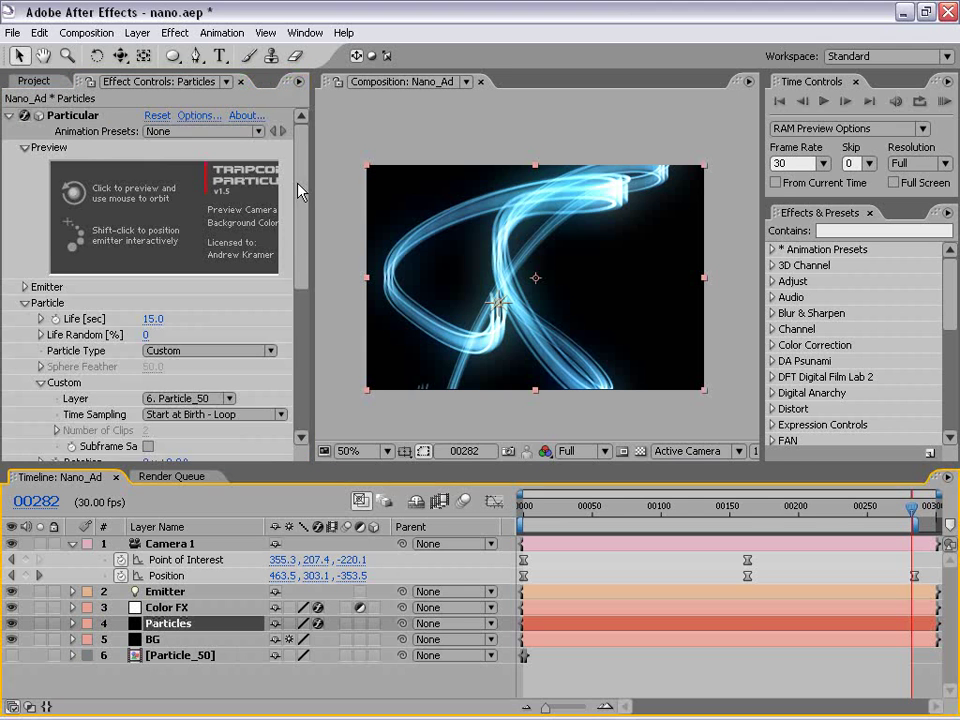
pyautogui.moveTo(300, 190); pyautogui.dragTo(305, 262)
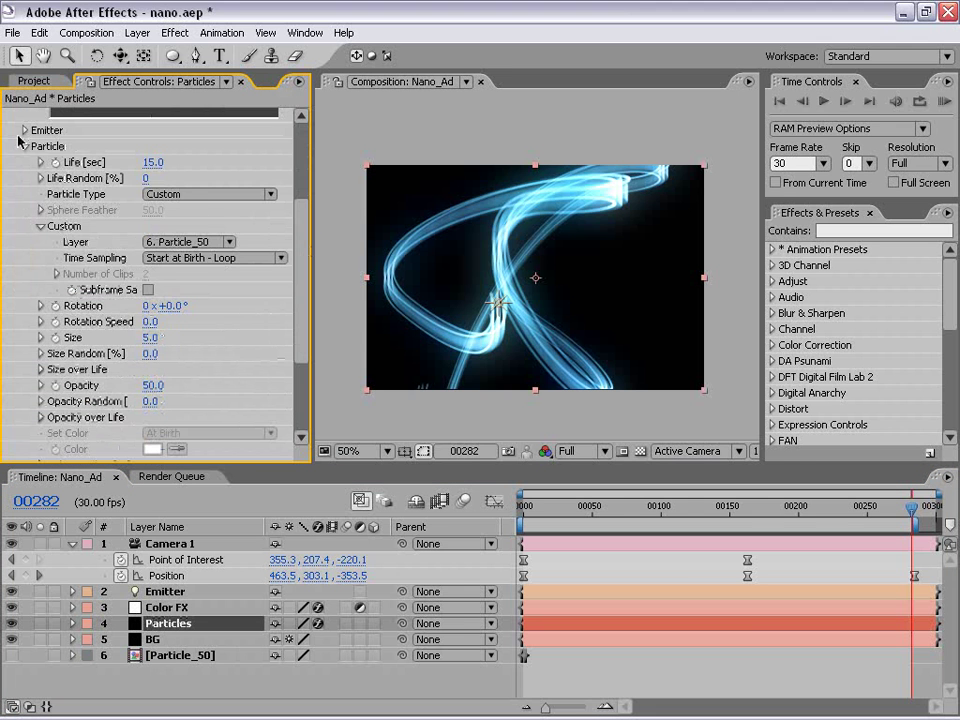
pyautogui.click(23, 131)
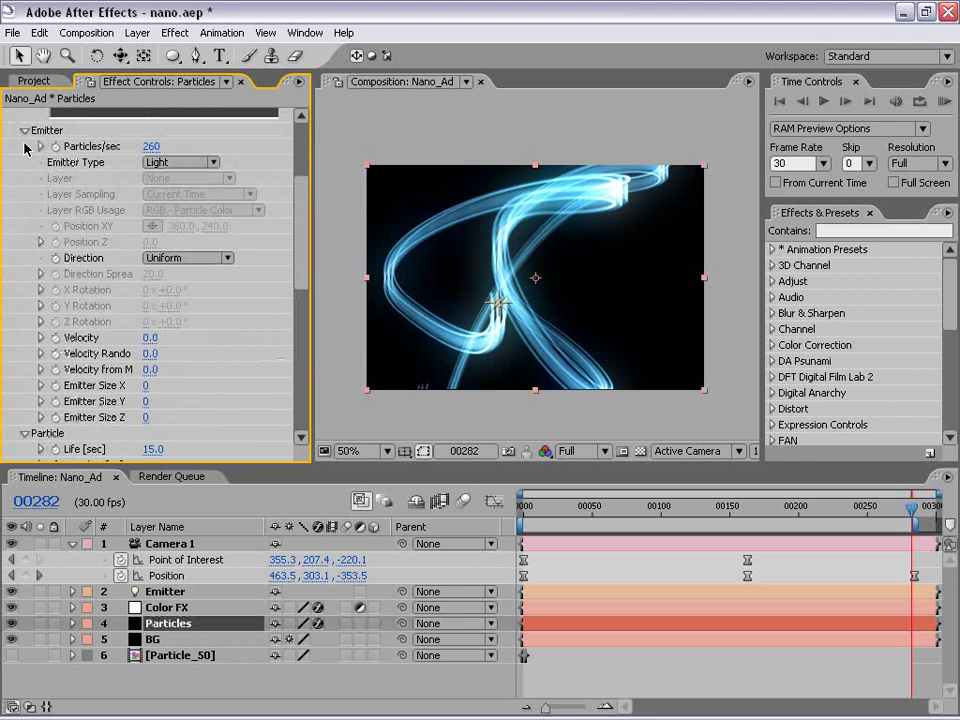
pyautogui.click(24, 434)
pyautogui.moveTo(300, 215)
pyautogui.mouseDown()
pyautogui.moveTo(300, 261)
pyautogui.moveTo(300, 195)
pyautogui.mouseUp()
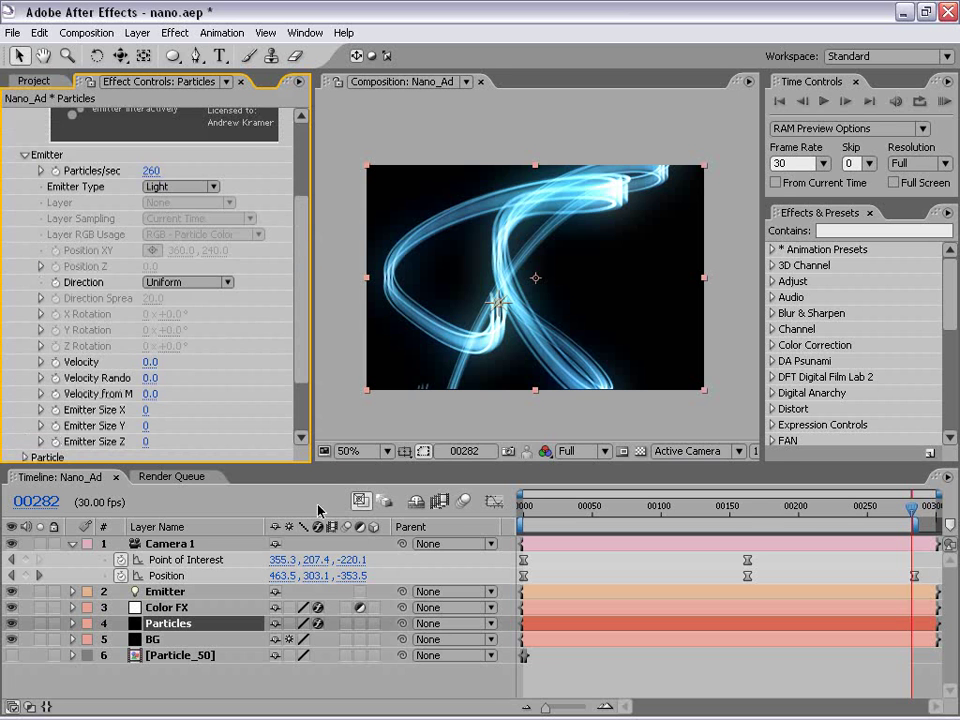
# Step: Change the Emitter light's Position expression to wiggle(2,100)
pyautogui.click(162, 608)
pyautogui.click(156, 593)
pyautogui.press('p')
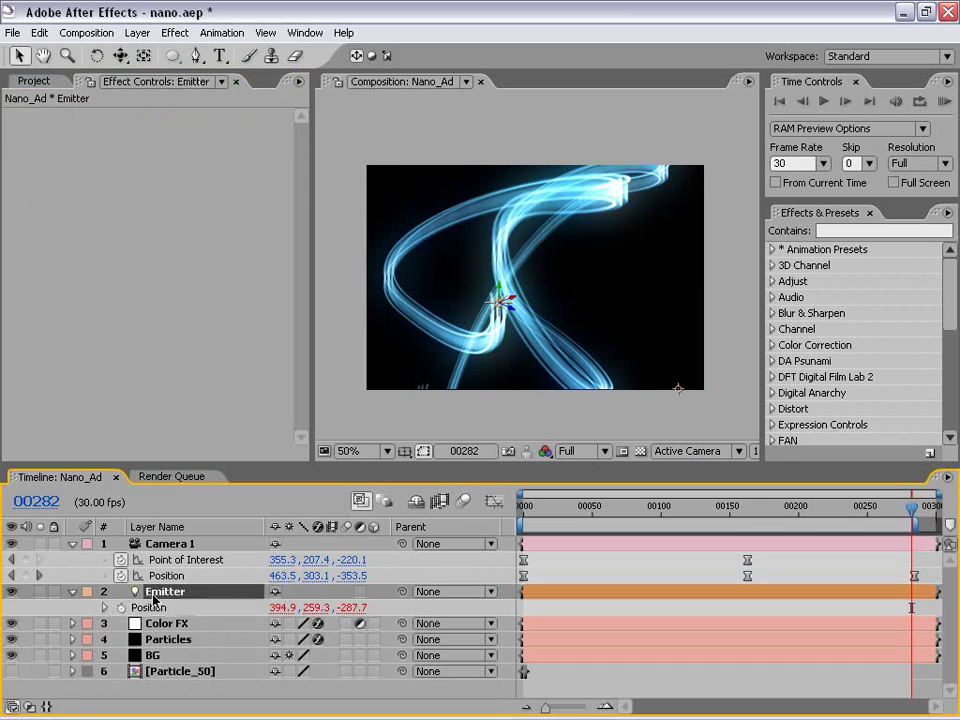
pyautogui.click(106, 608)
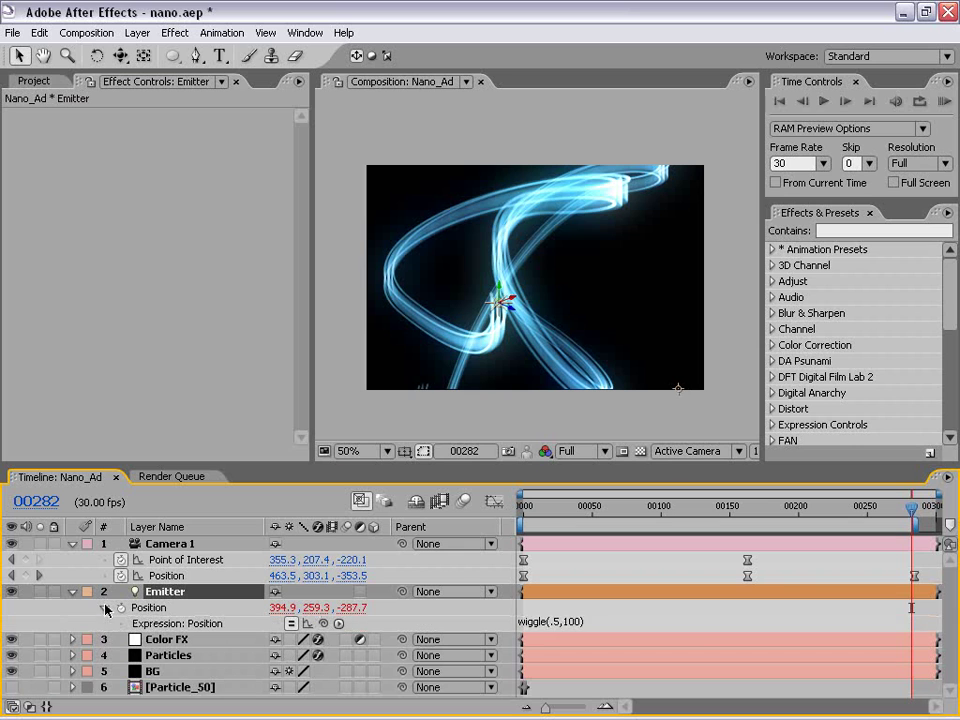
pyautogui.click(557, 622)
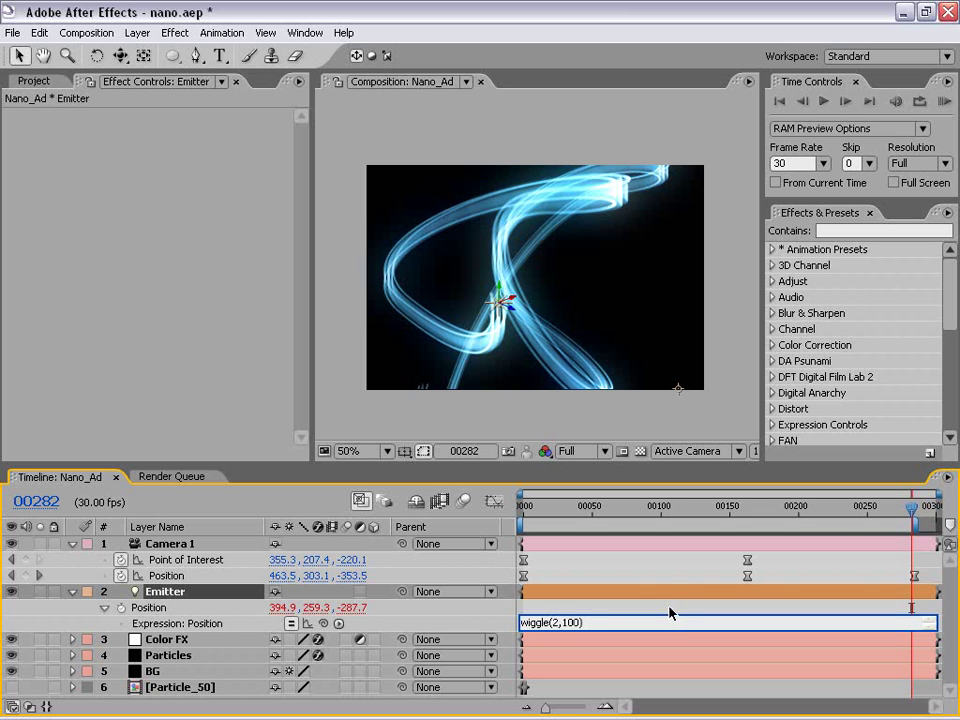
pyautogui.click(568, 601)
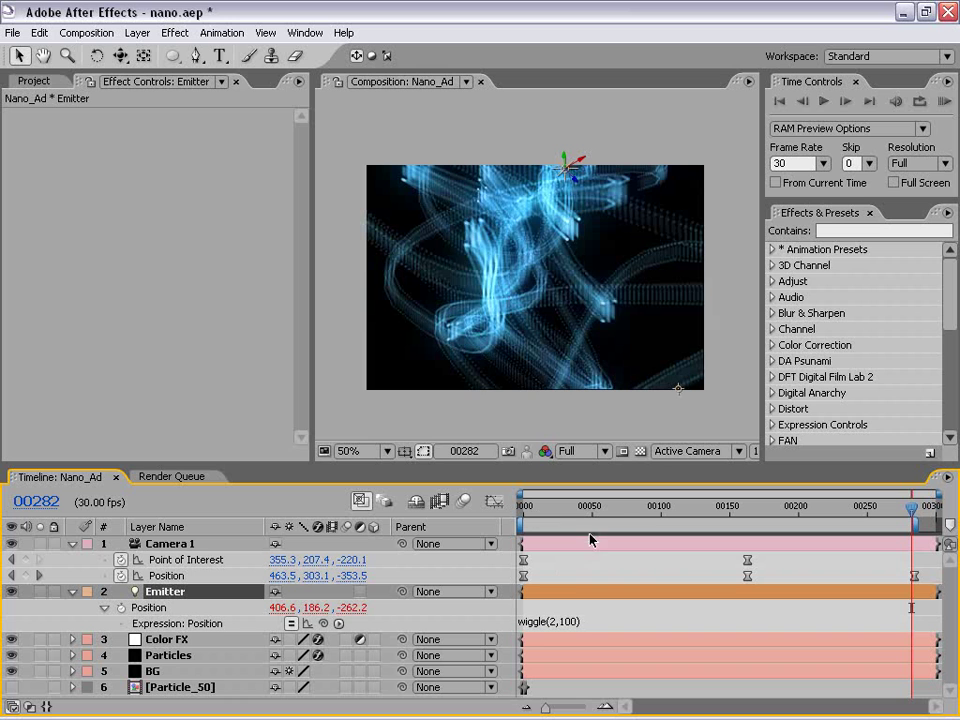
# Step: Examine the particle spacing along the faster streaks at frame 111 in the enlarged comp view
pyautogui.moveTo(575, 508); pyautogui.dragTo(677, 515)
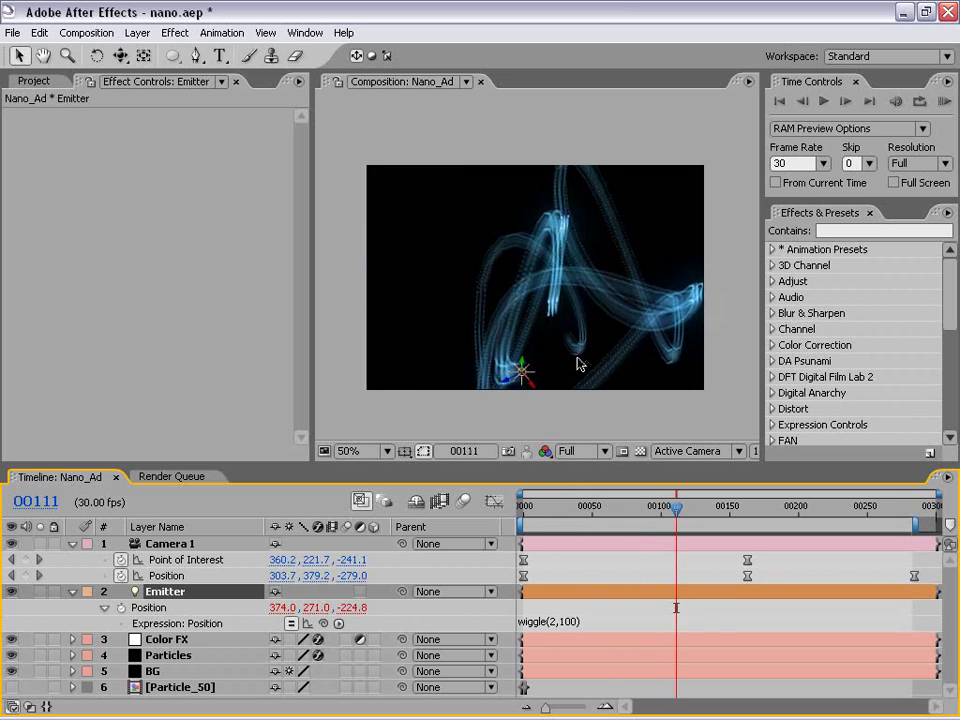
pyautogui.scroll(2, 572, 366)
pyautogui.moveTo(568, 270); pyautogui.dragTo(504, 311)
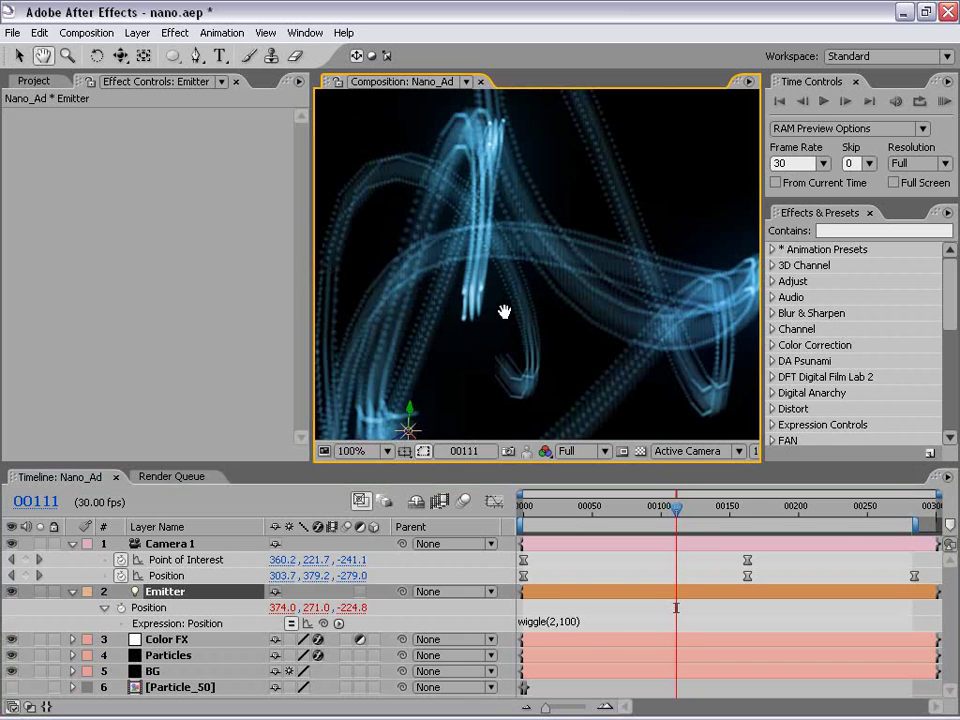
pyautogui.press('v')
pyautogui.hotkey('ctrl', 'shift', 'a')
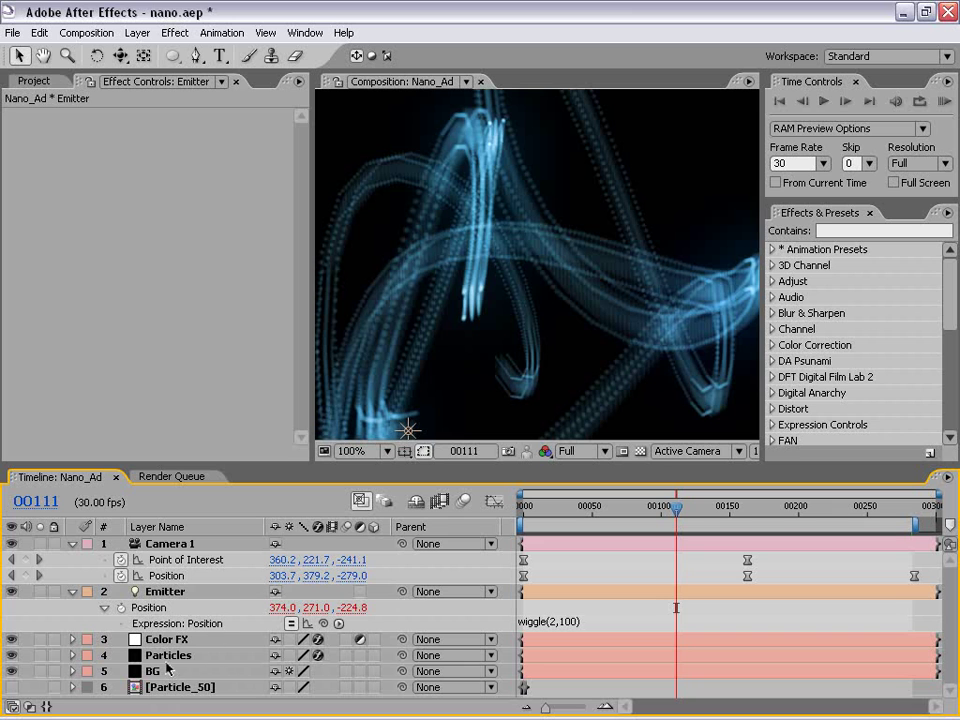
# Step: Set Particles/sec of the Particular effect on the Particles layer to 2000
pyautogui.click(165, 655)
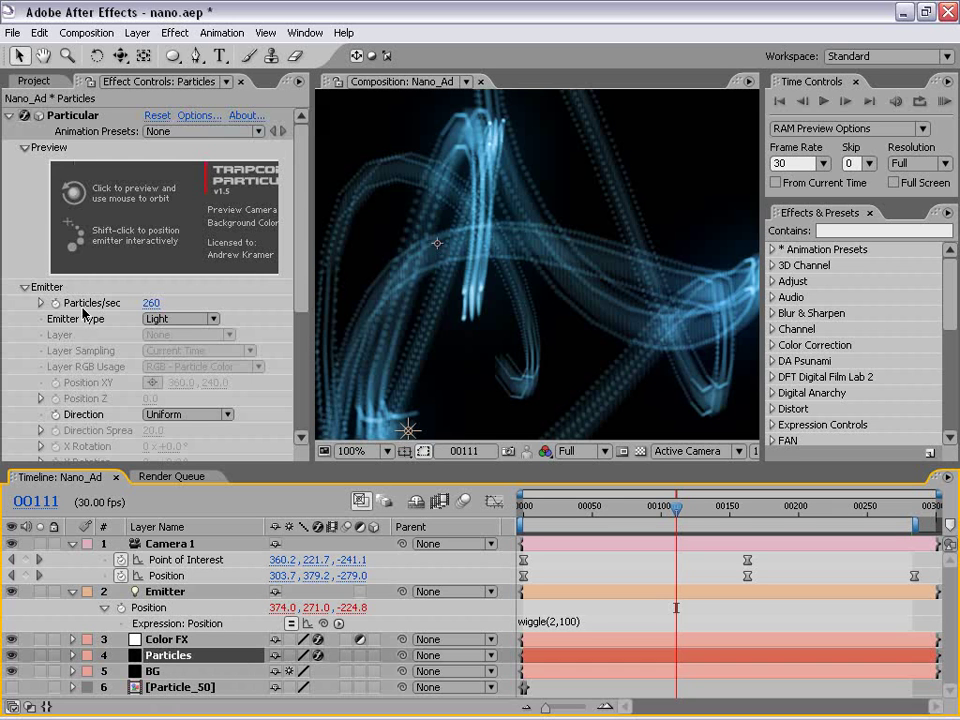
pyautogui.click(151, 302)
pyautogui.write('2')
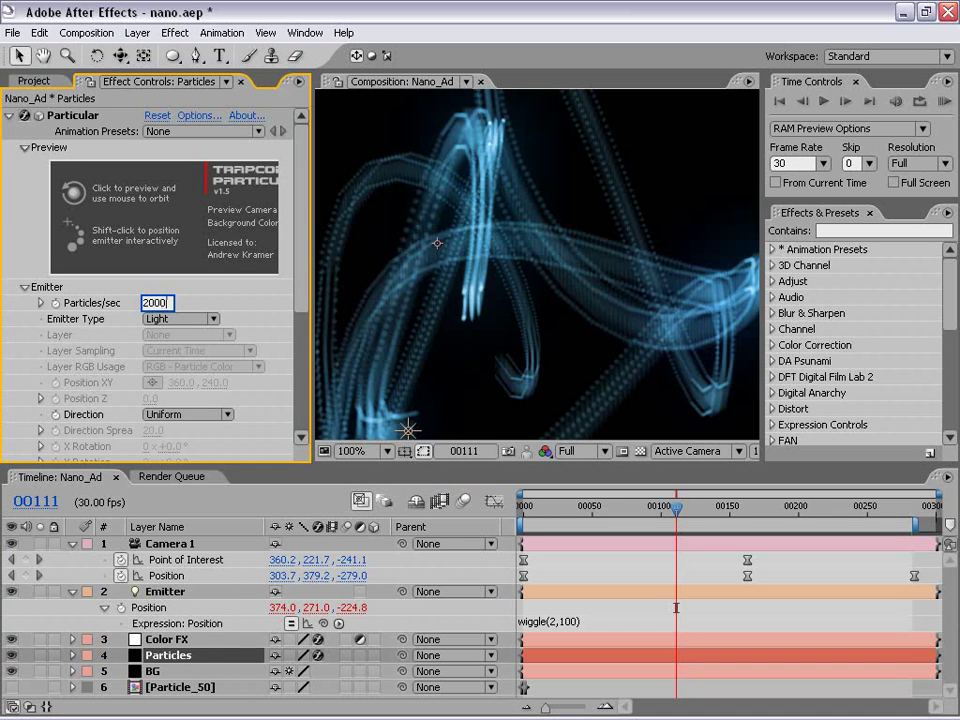
pyautogui.write('000')
pyautogui.press('Return')
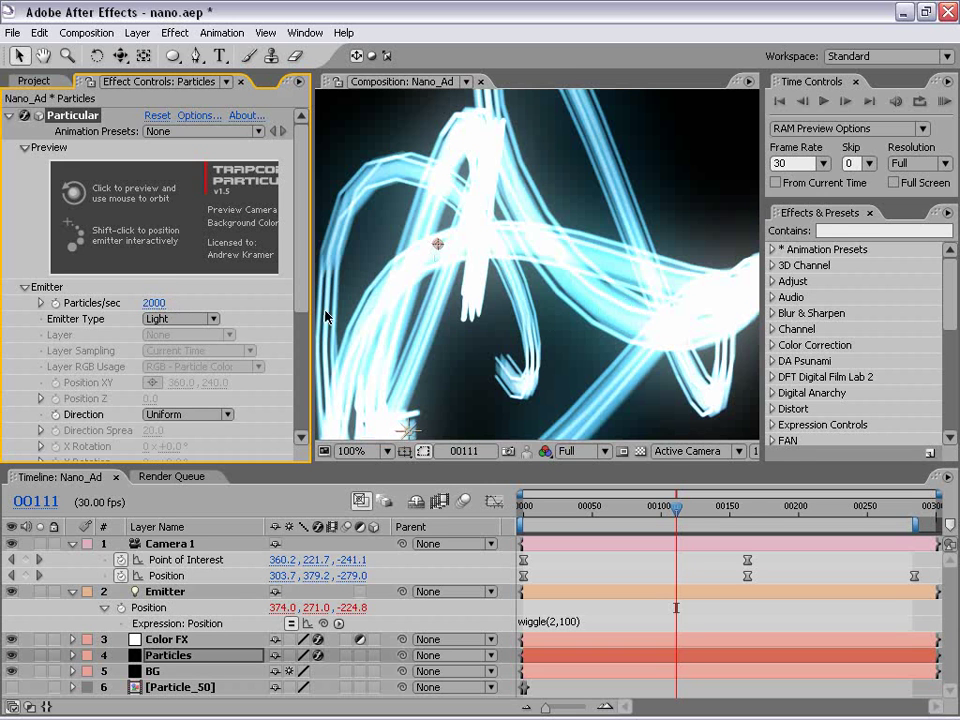
# Step: Expand Particular's Particle settings and set the particle Opacity to 20
pyautogui.moveTo(296, 243); pyautogui.dragTo(303, 366)
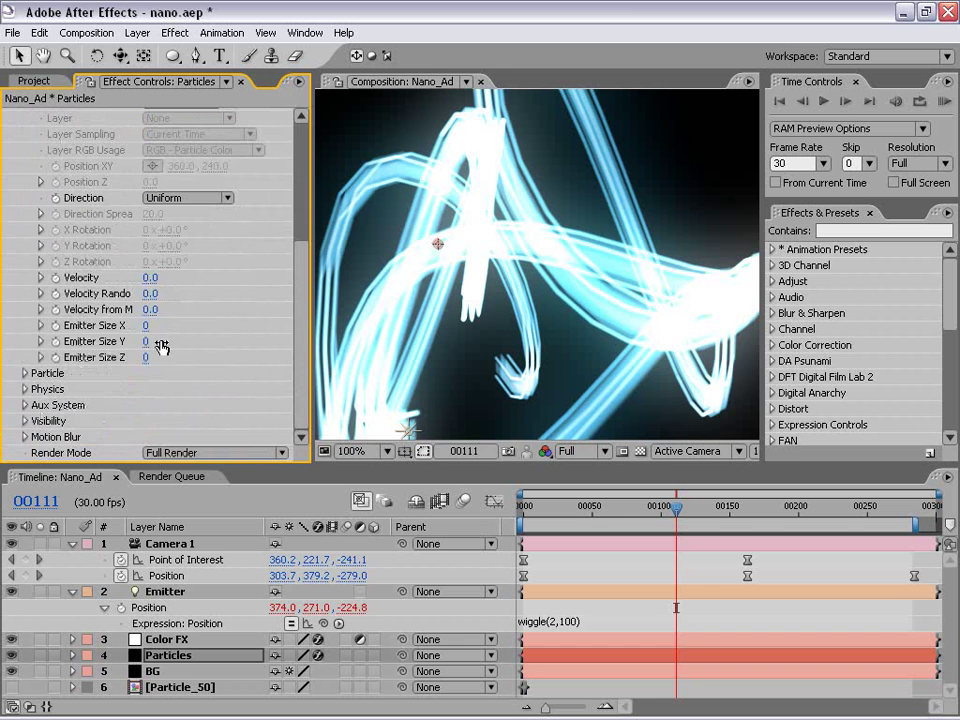
pyautogui.click(24, 373)
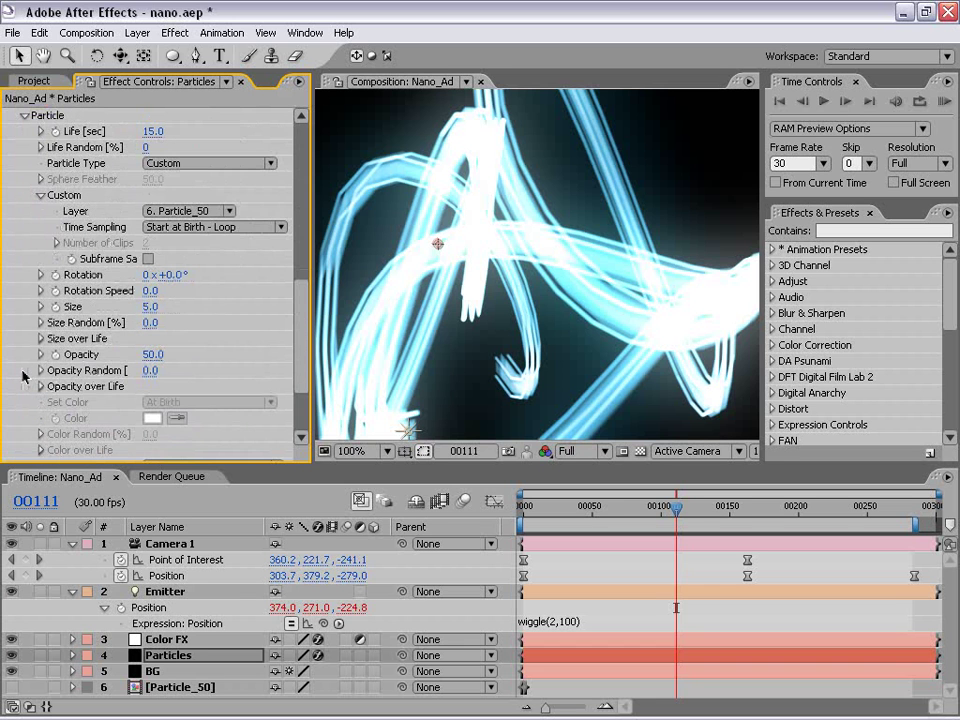
pyautogui.click(152, 354)
pyautogui.write('20')
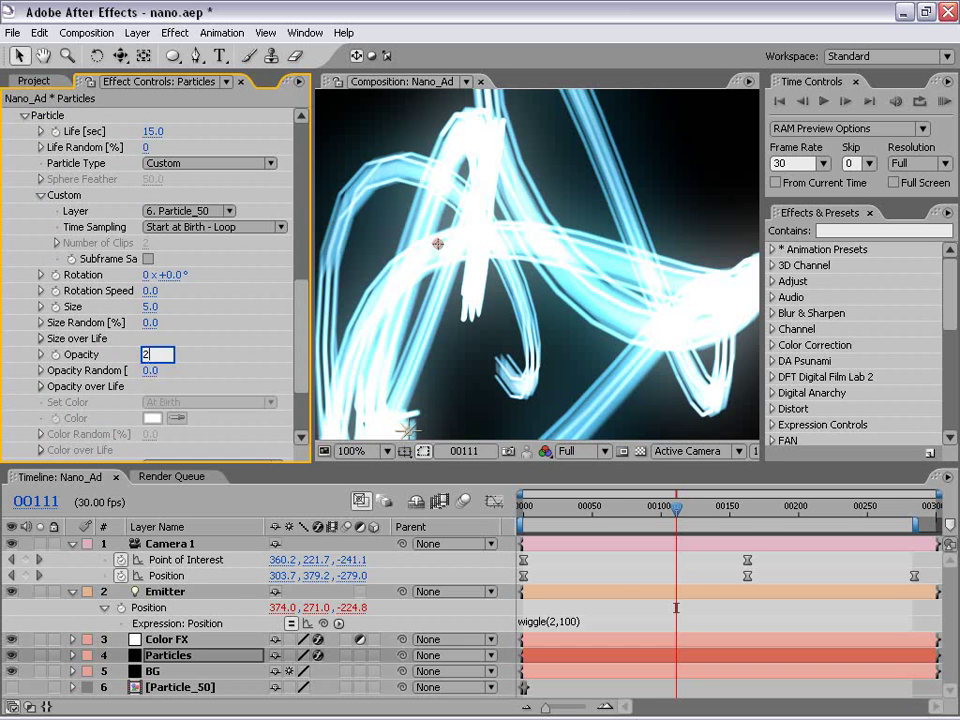
pyautogui.press('Return')
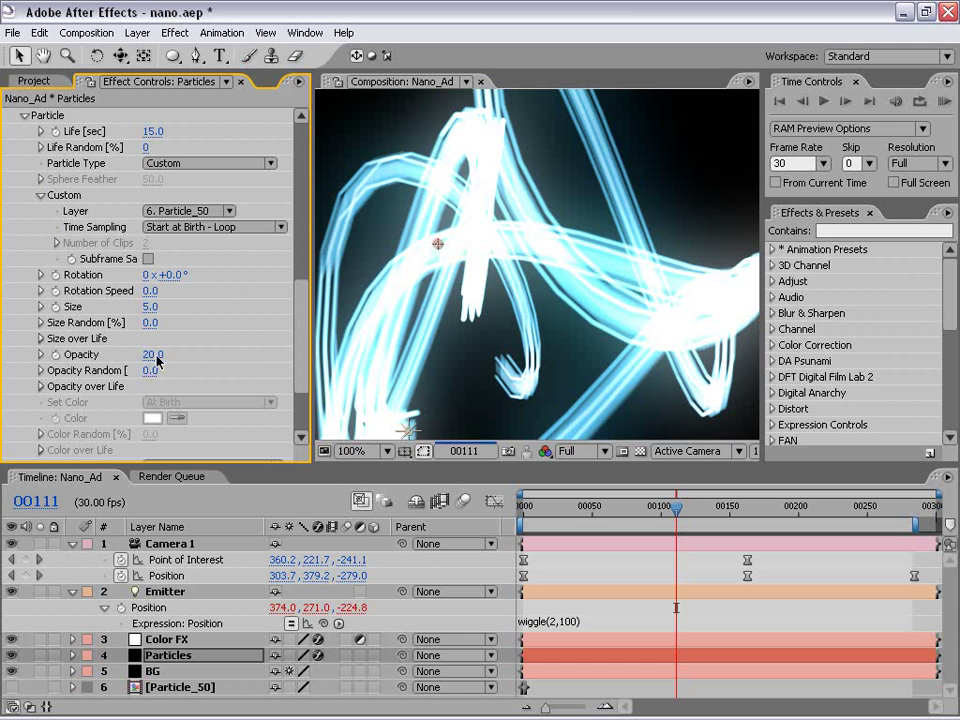
# Step: Lower the particle Opacity of the Particular effect to 15
pyautogui.scroll(10, 296, 380)
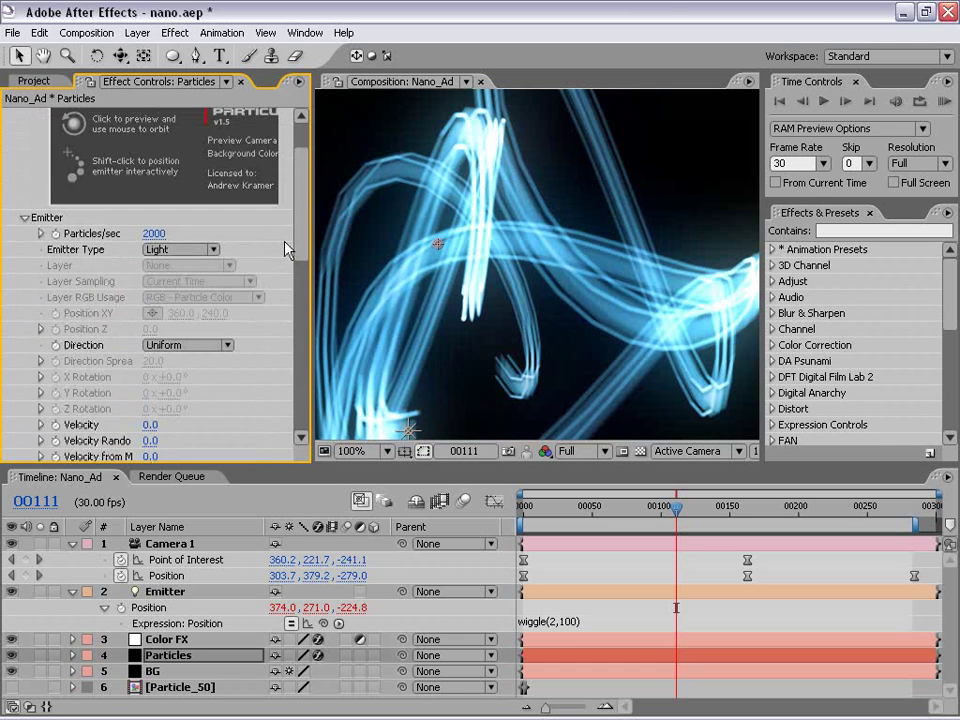
pyautogui.scroll(-5, 288, 250)
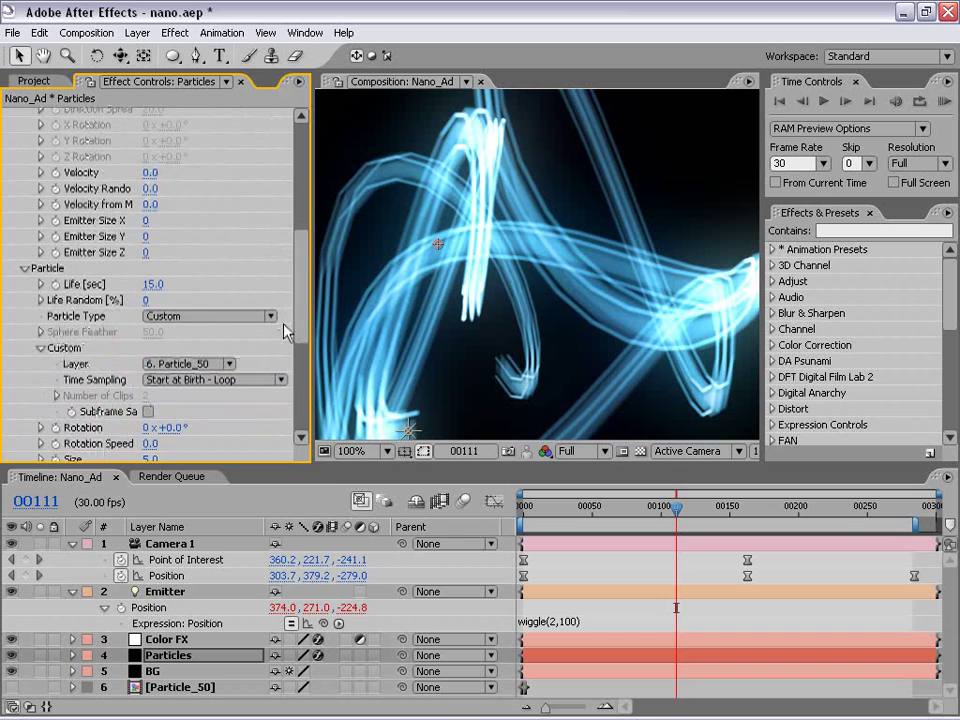
pyautogui.scroll(-4, 298, 328)
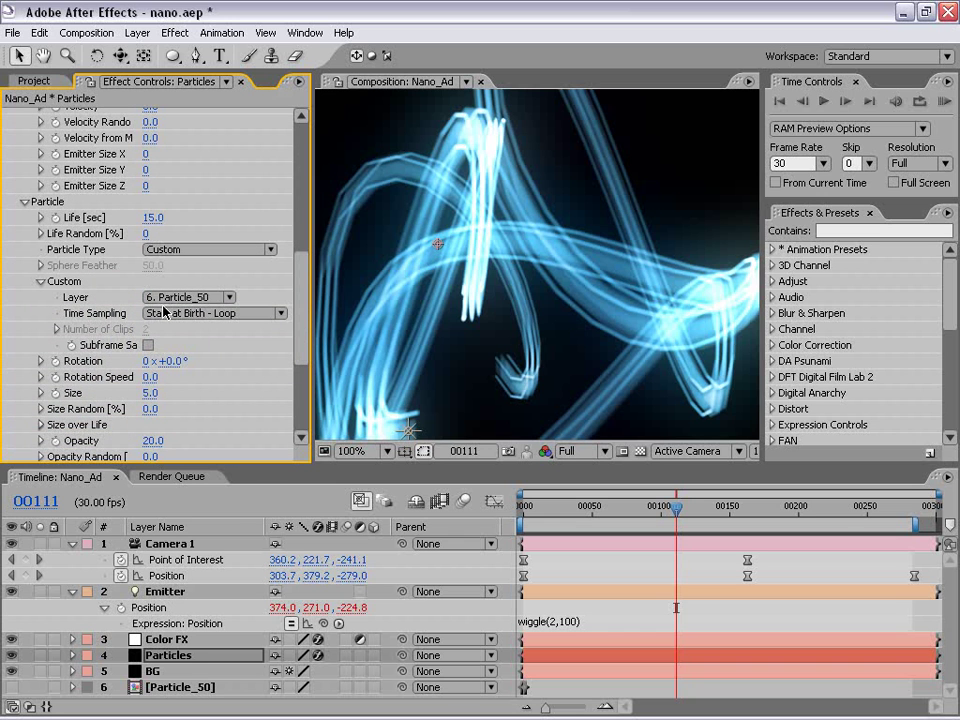
pyautogui.click(150, 440)
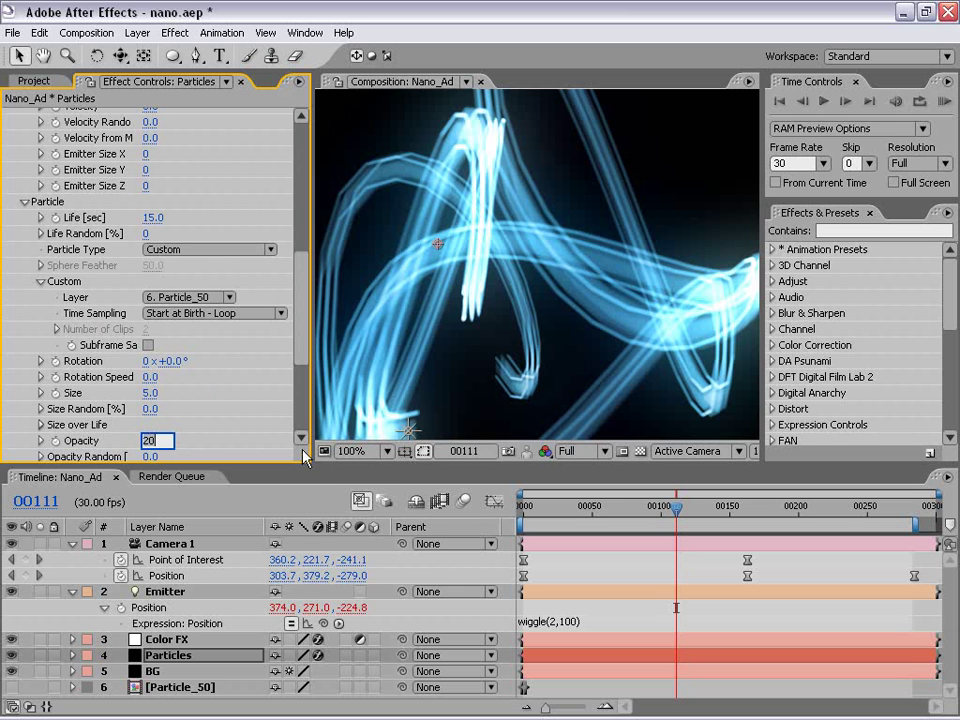
pyautogui.write('15')
pyautogui.press('Return')
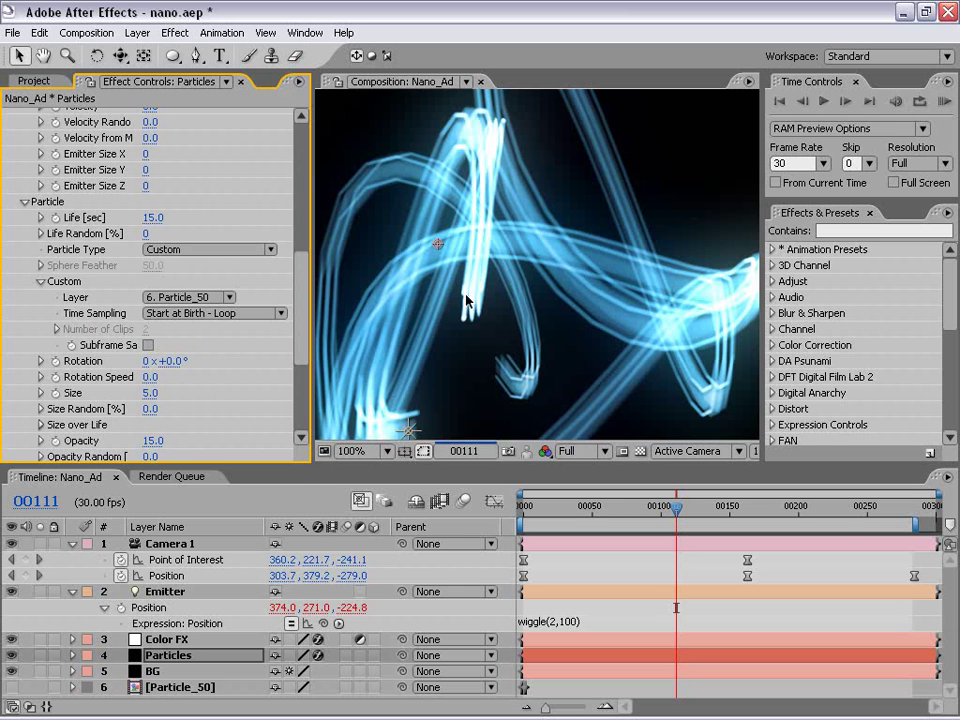
# Step: Examine the streaks' angular curves at frame 136 in the enlarged comp view
pyautogui.press(',')
pyautogui.press(',')
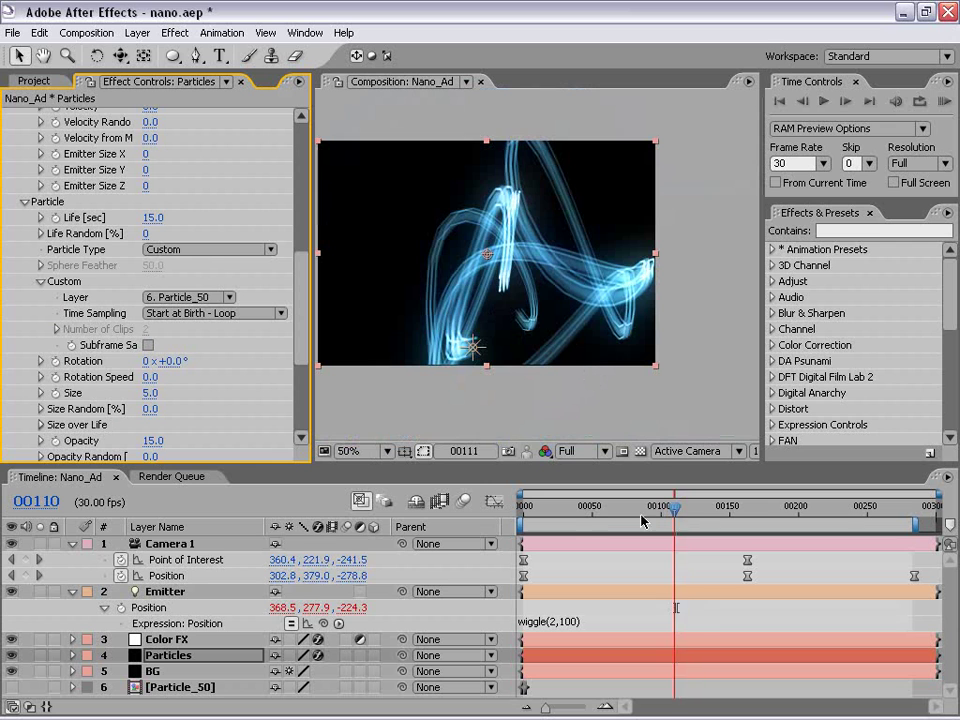
pyautogui.moveTo(643, 521); pyautogui.dragTo(712, 527)
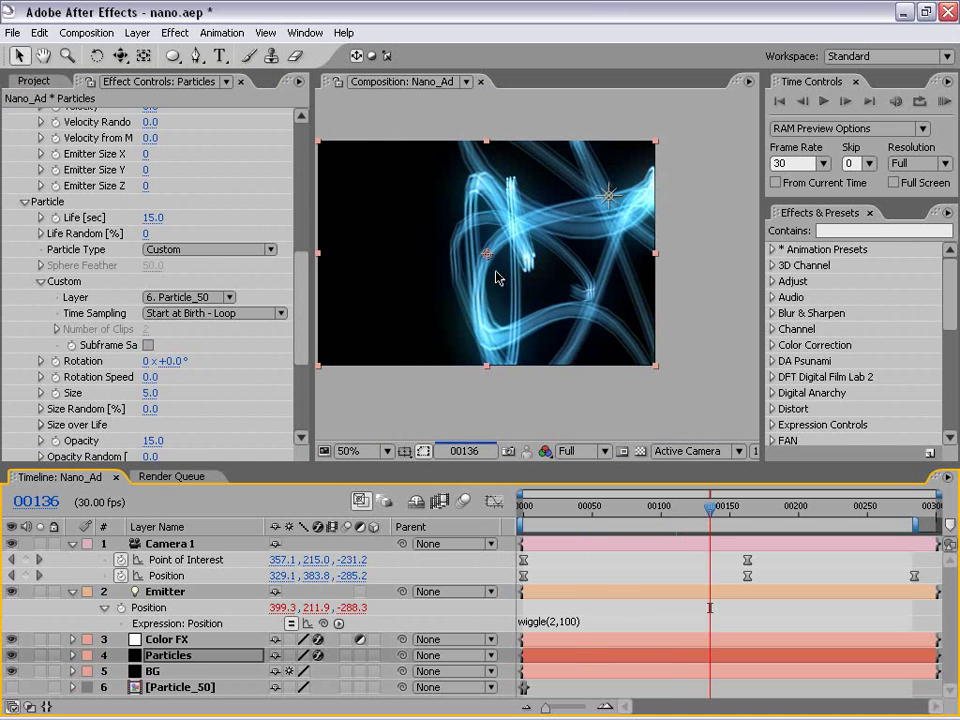
pyautogui.press('.')
pyautogui.press('.')
pyautogui.press('h')
pyautogui.moveTo(428, 151); pyautogui.dragTo(461, 238)
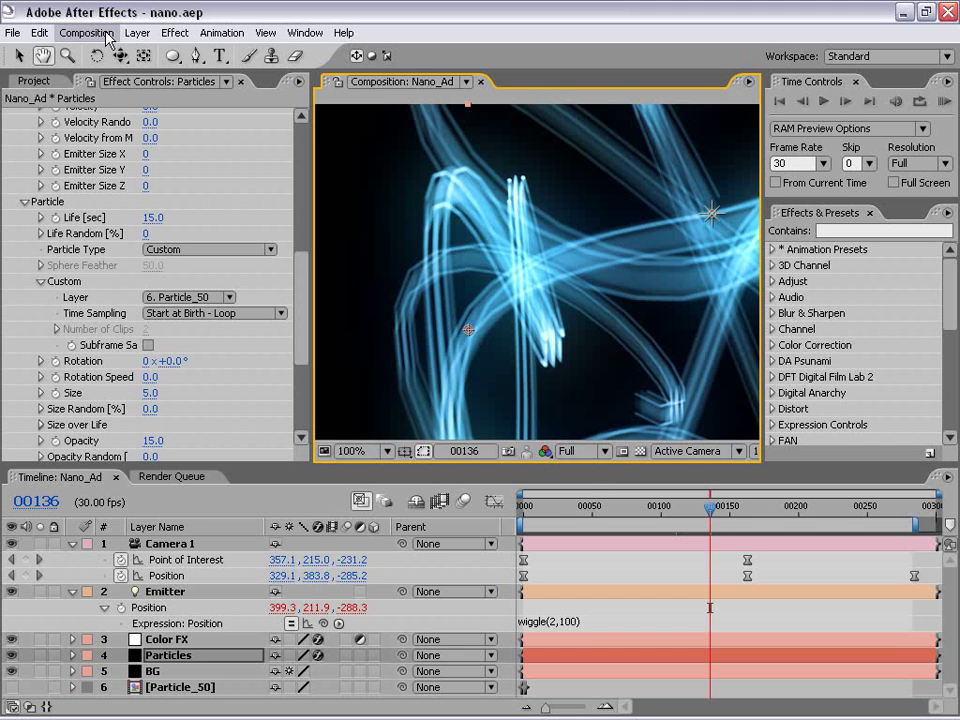
# Step: Set the Nano_Ad composition's frame rate to 90 frames per second
pyautogui.scroll(-5, 415, 205)
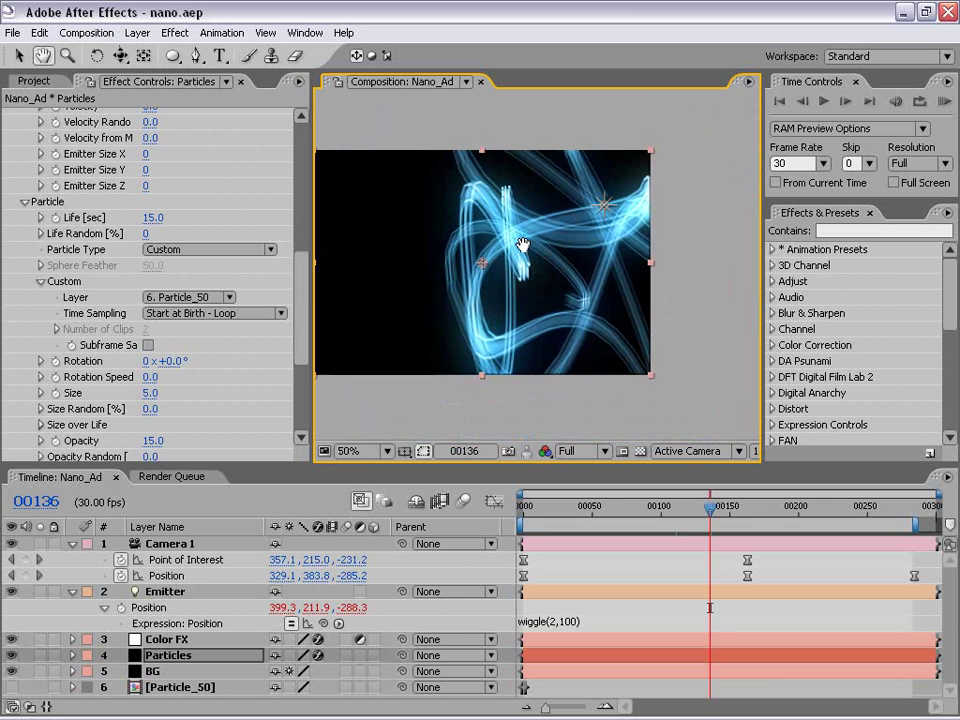
pyautogui.click(86, 32)
pyautogui.click(92, 75)
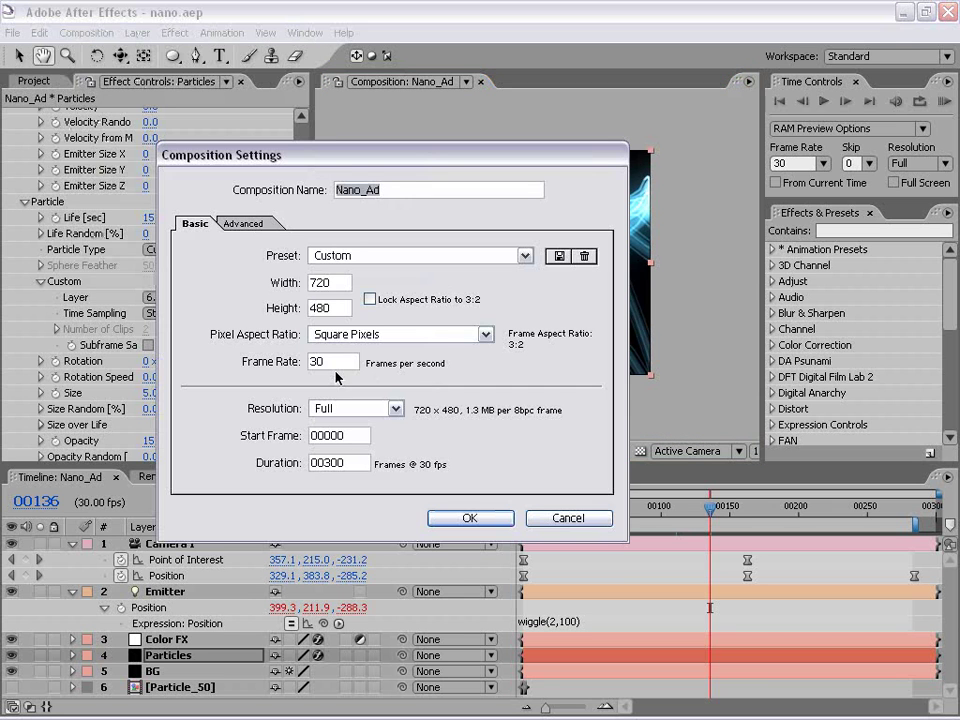
pyautogui.write('90')
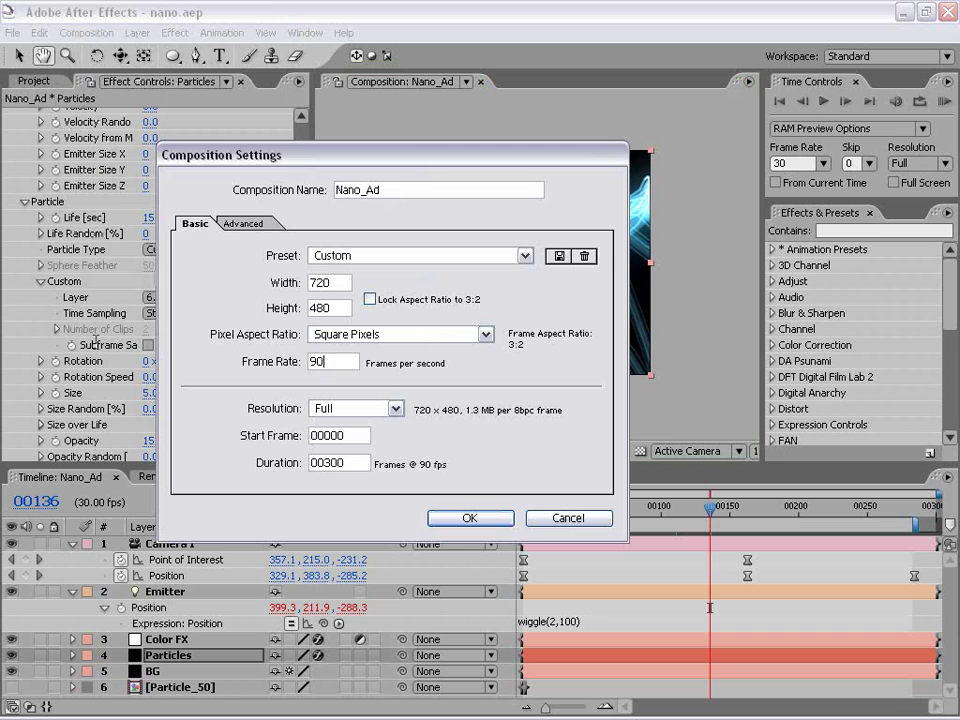
pyautogui.click(503, 519)
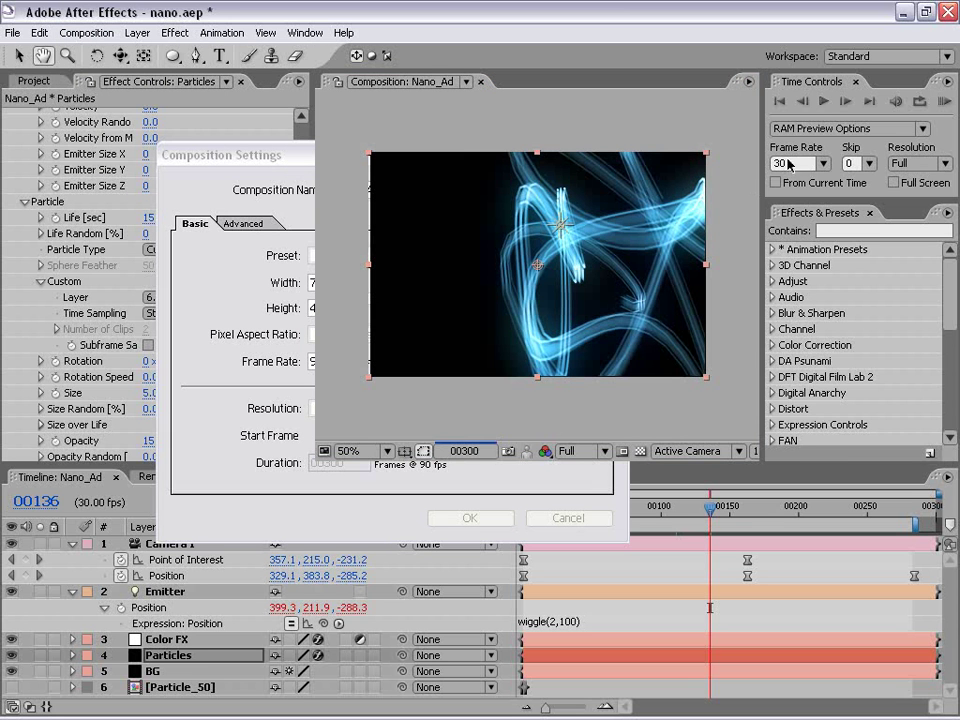
# Step: Set the RAM preview frame rate to 90 with a skip of 2 and preview the composition
pyautogui.click(776, 163)
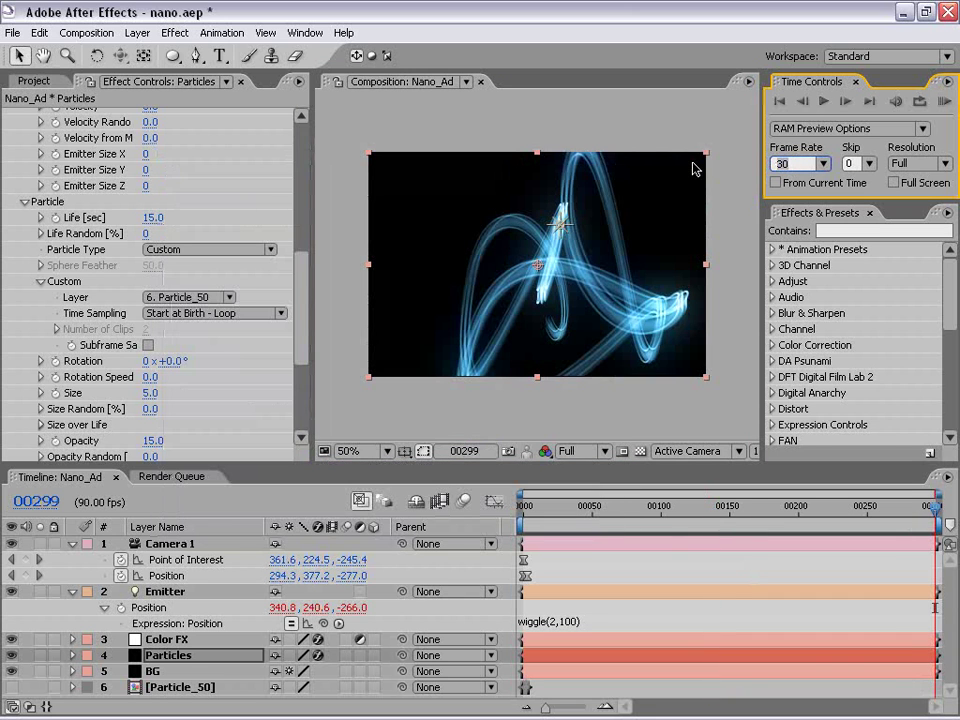
pyautogui.write('90')
pyautogui.click(851, 164)
pyautogui.write('2')
pyautogui.press('Return')
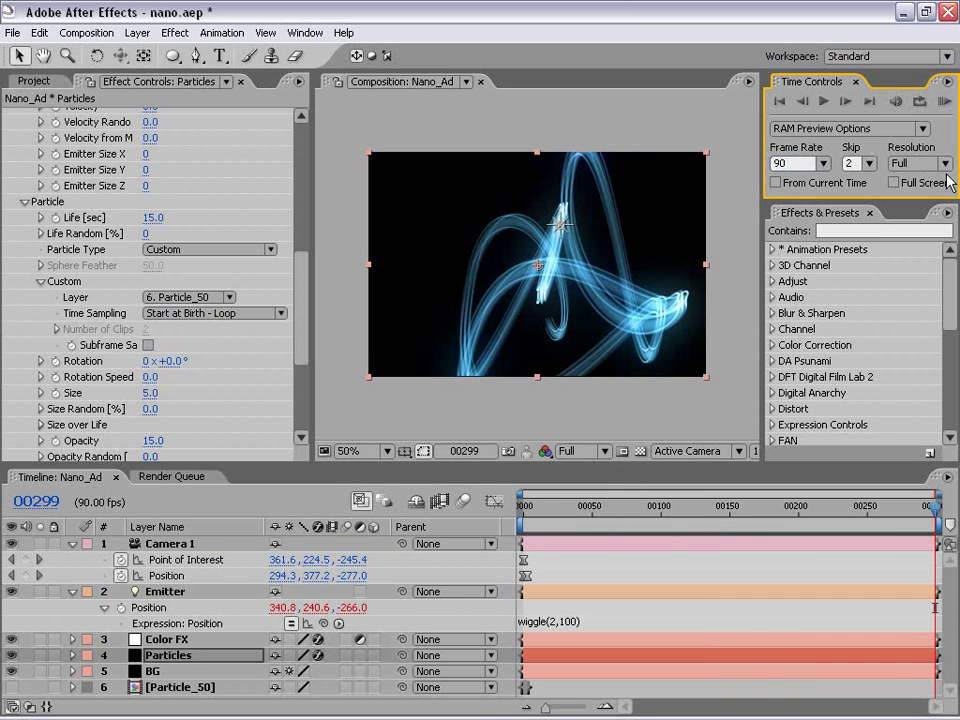
pyautogui.press('KP_0')
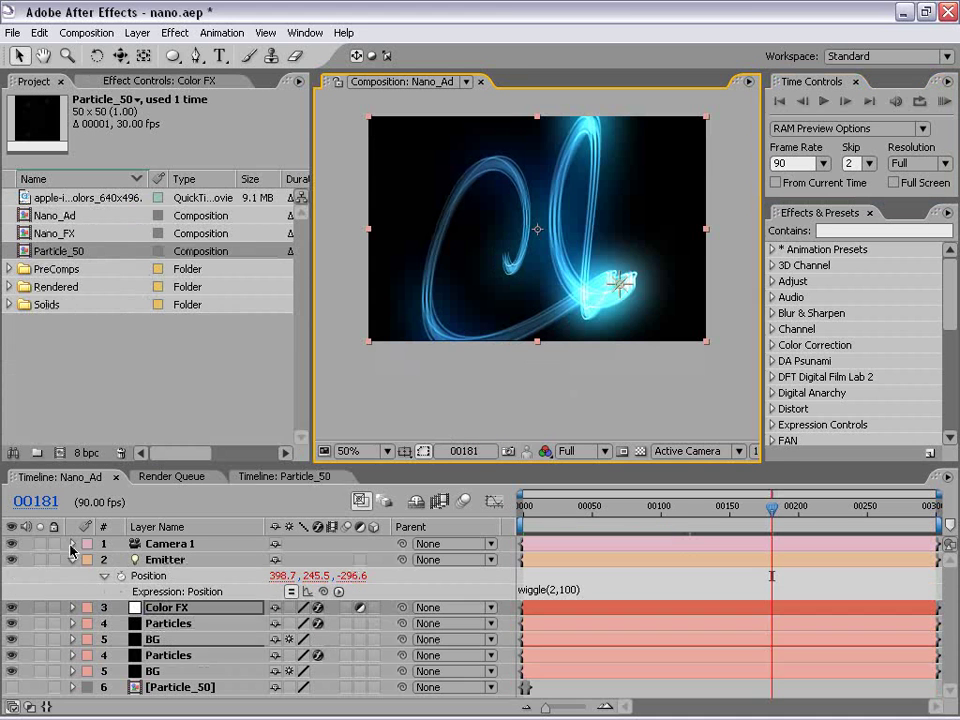
# Step: Collapse the Emitter layer and set the Colorize Hue of Hue/Saturation on Color FX to 23°
pyautogui.click(72, 559)
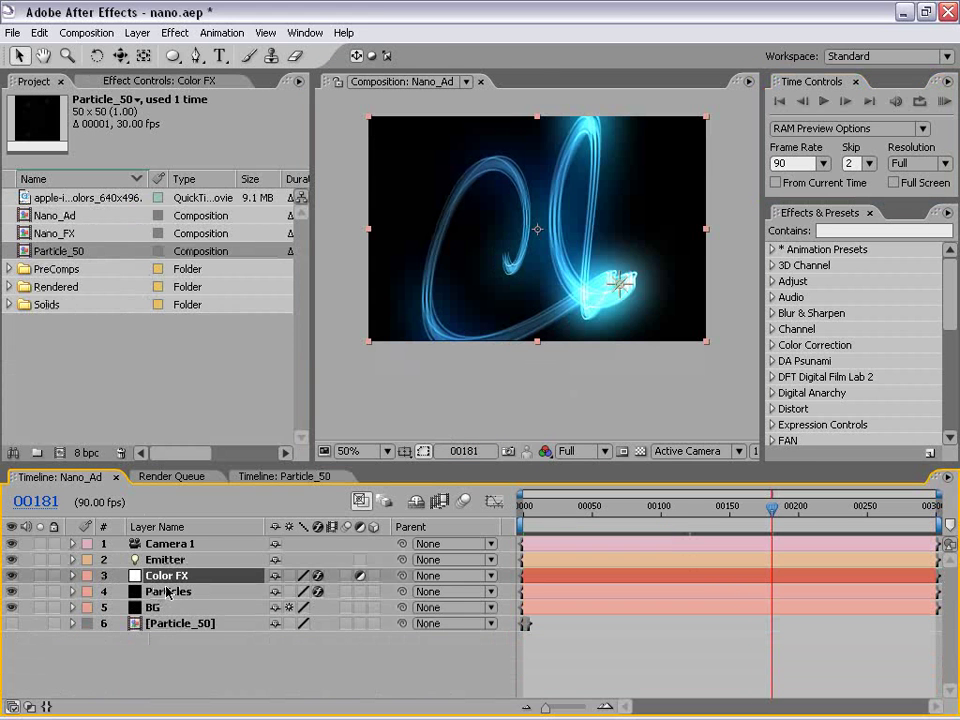
pyautogui.click(80, 81)
pyautogui.click(8, 117)
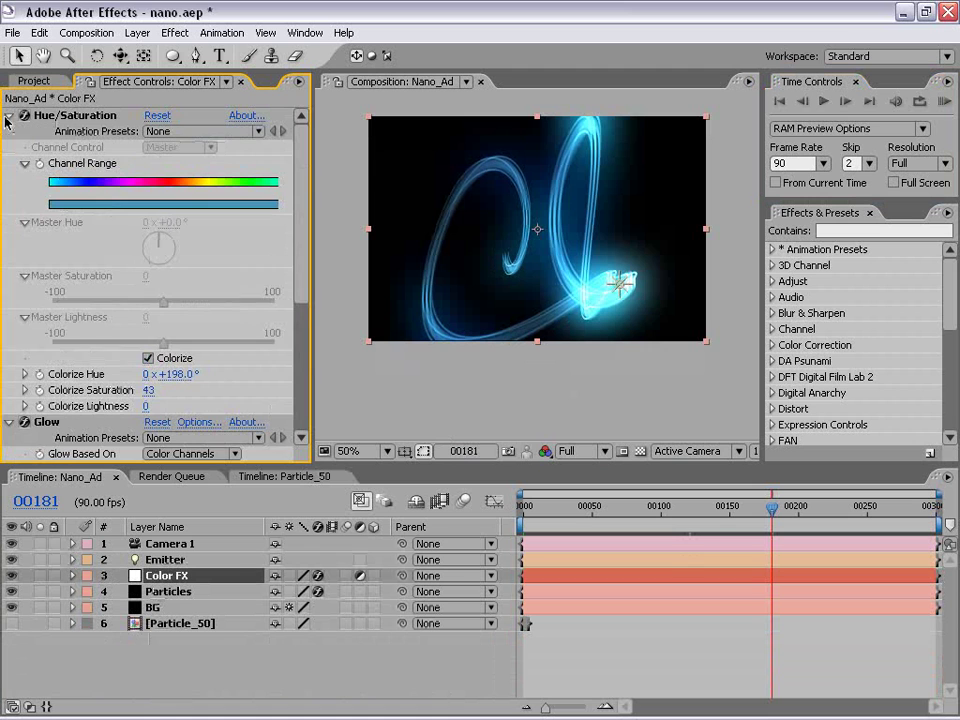
pyautogui.moveTo(172, 375); pyautogui.dragTo(5, 364)
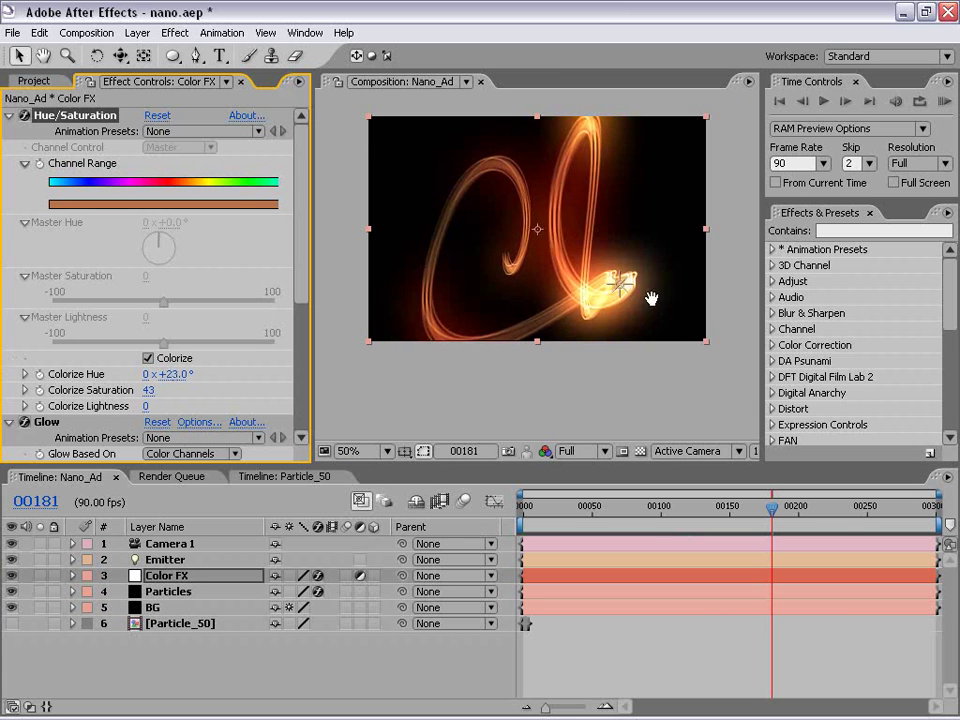
pyautogui.scroll(2, 649, 296)
pyautogui.scroll(-2, 525, 343)
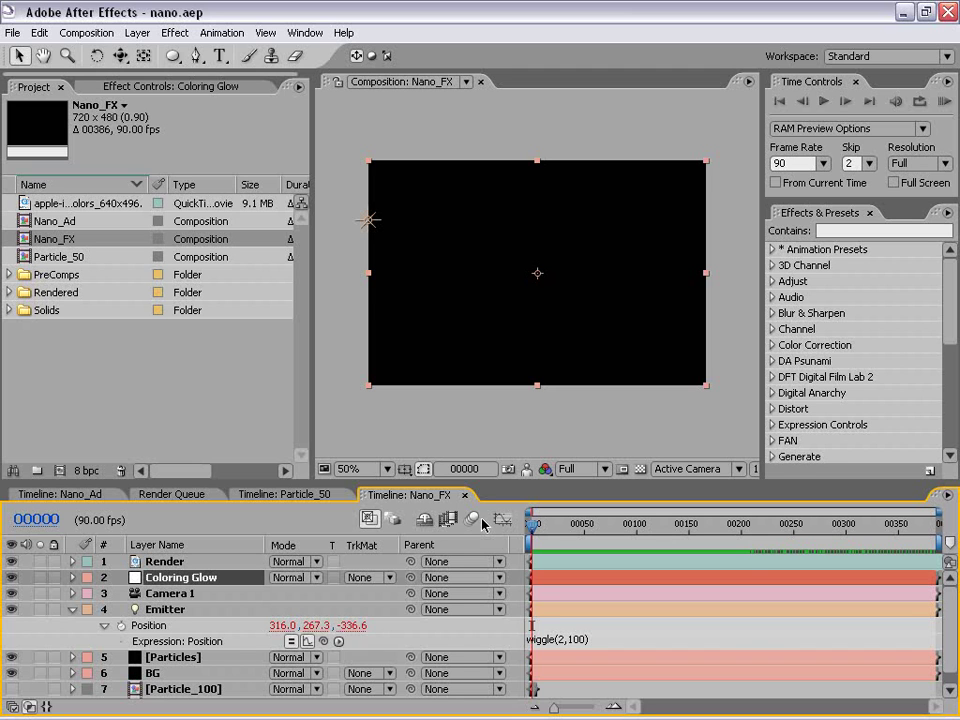
# Step: Preview the finished light-streak animation in the Nano_FX composition from frame 0
pyautogui.press('KP_0')
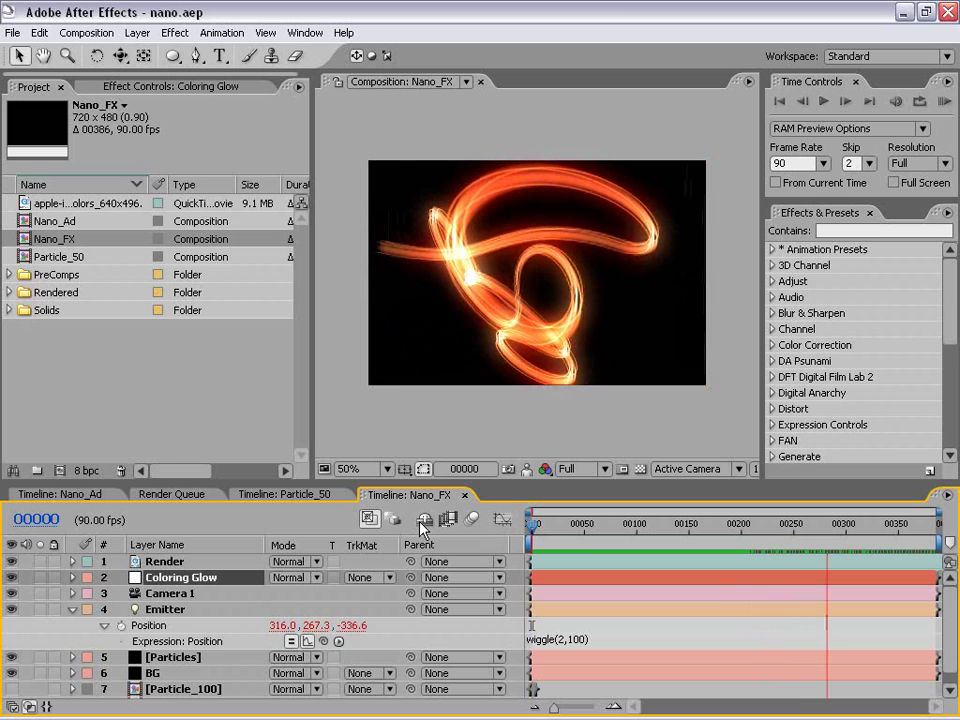